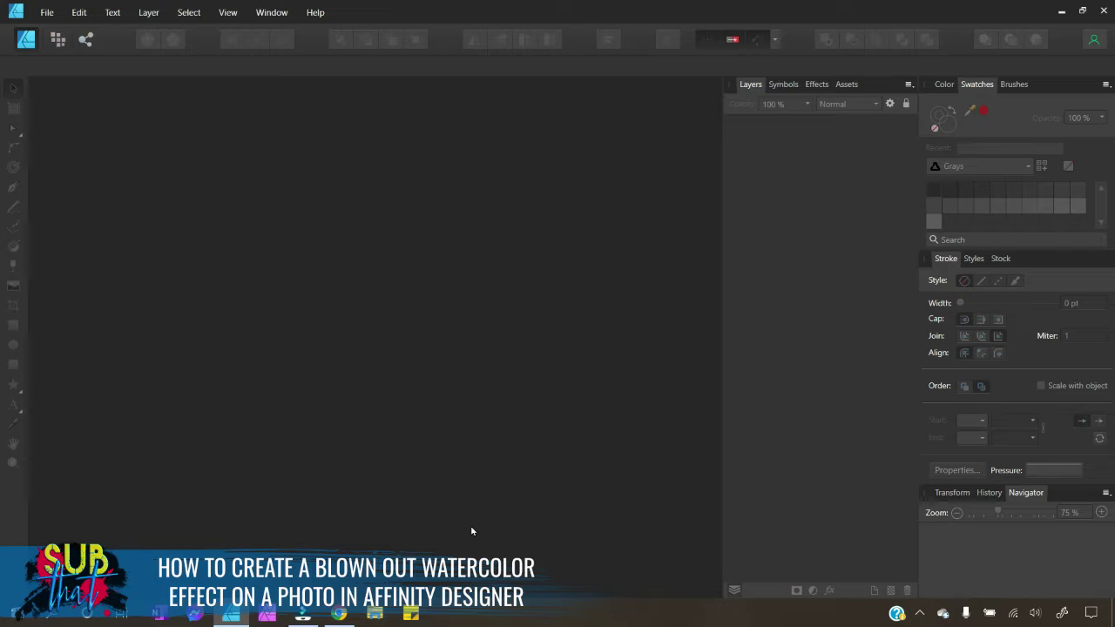
Create a new portrait Letter document, 8.5 x 11 in at 300 DPI, in RGB/8 with the sRGB IEC61966-2.1 profile and transparent background.
left_click(451, 466)
left_click(49, 14)
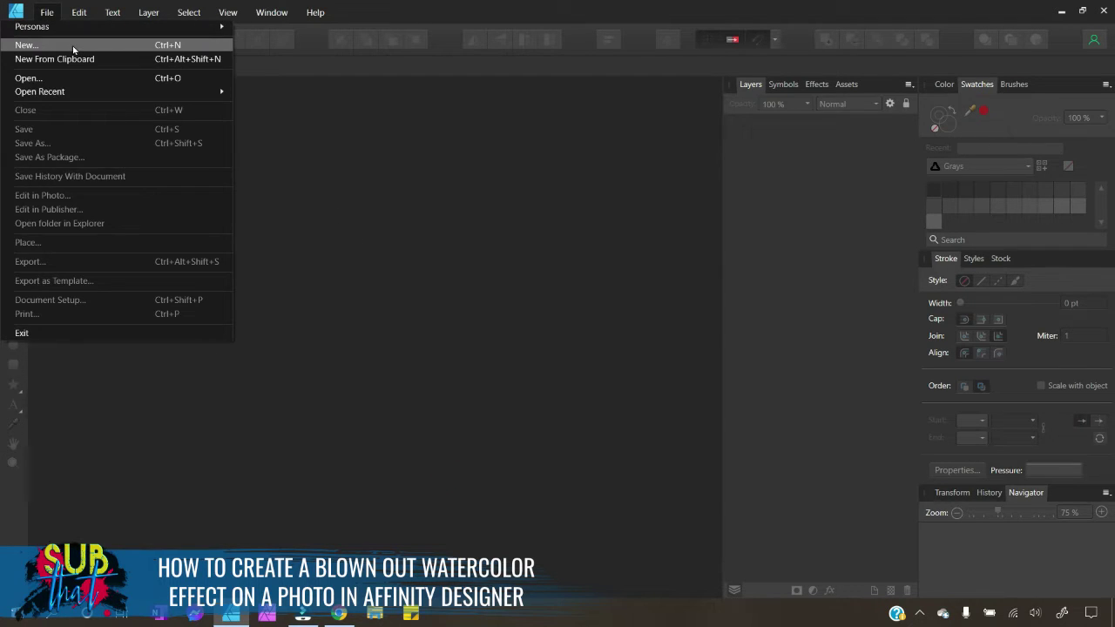
left_click(73, 48)
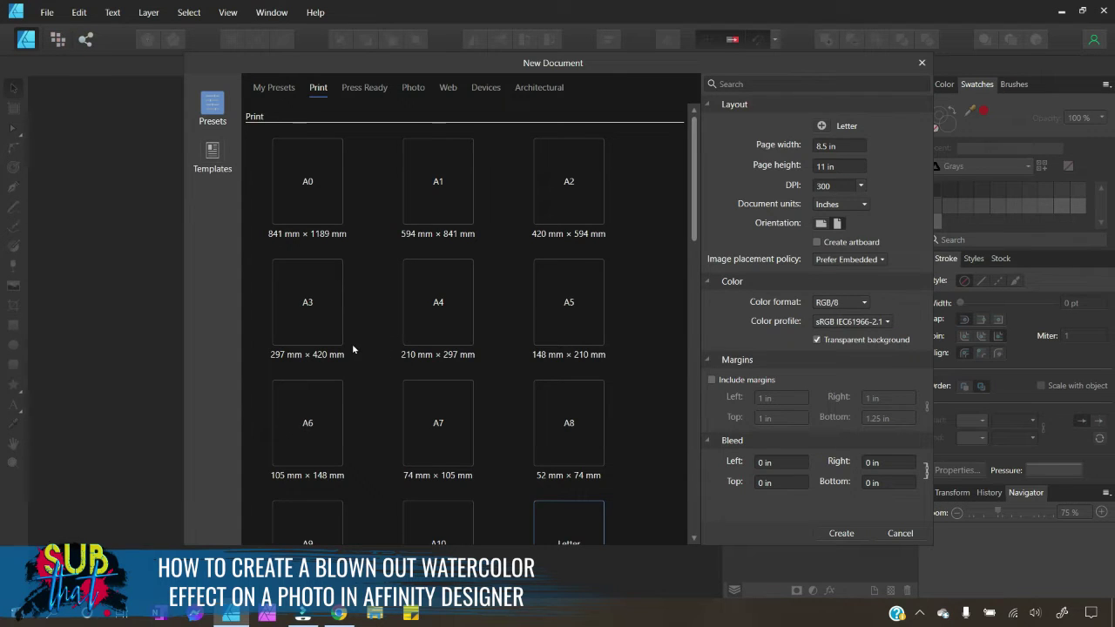
scroll(413, 361, "down", 1)
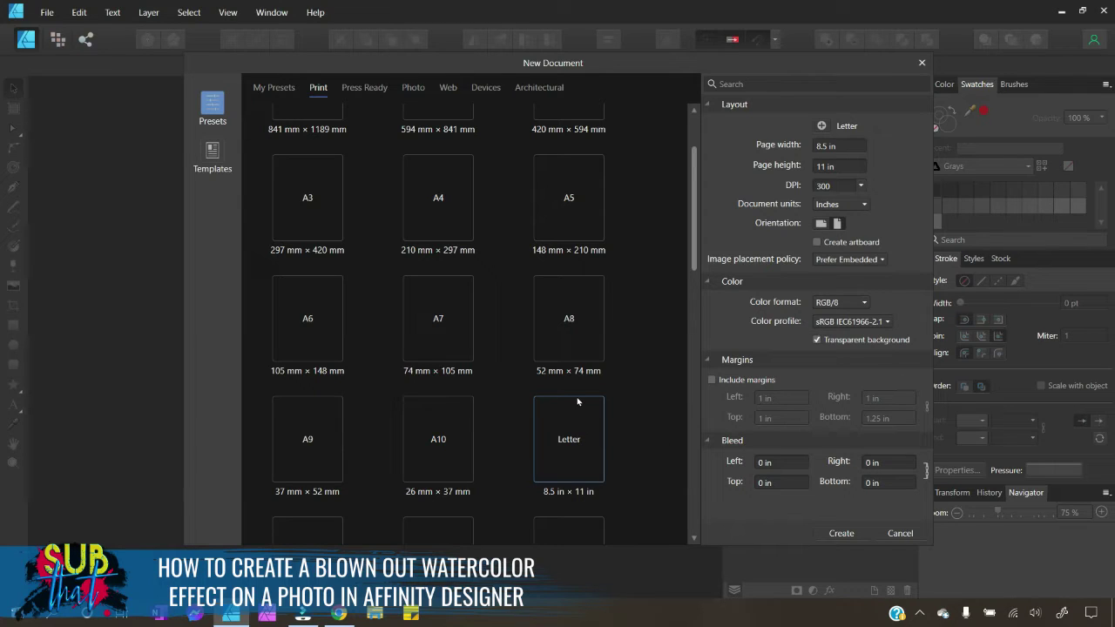
left_click(834, 206)
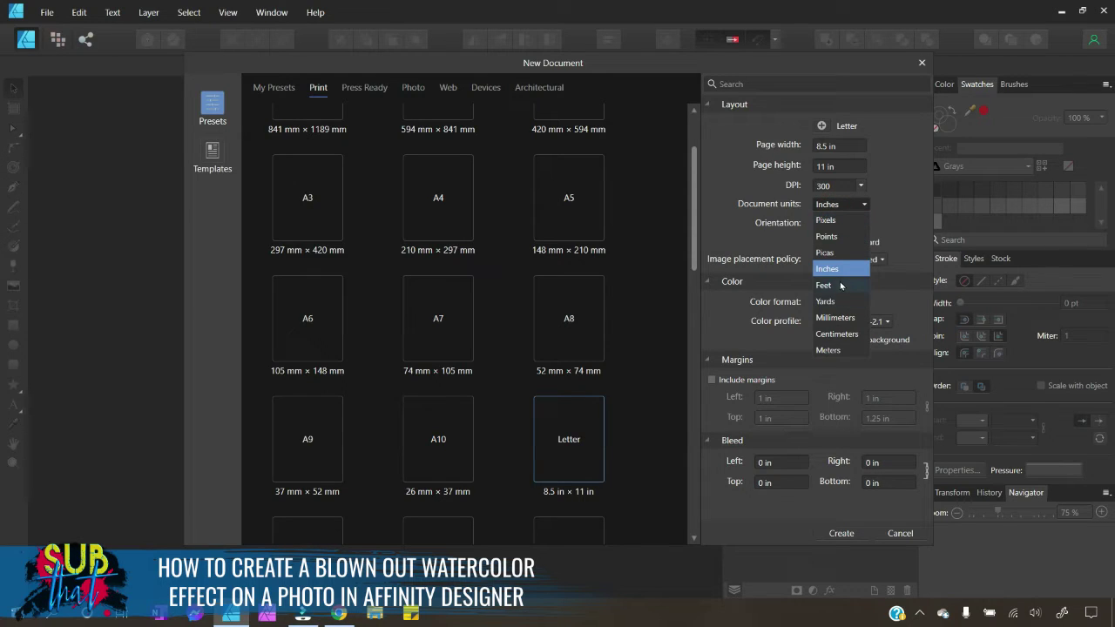
left_click(877, 219)
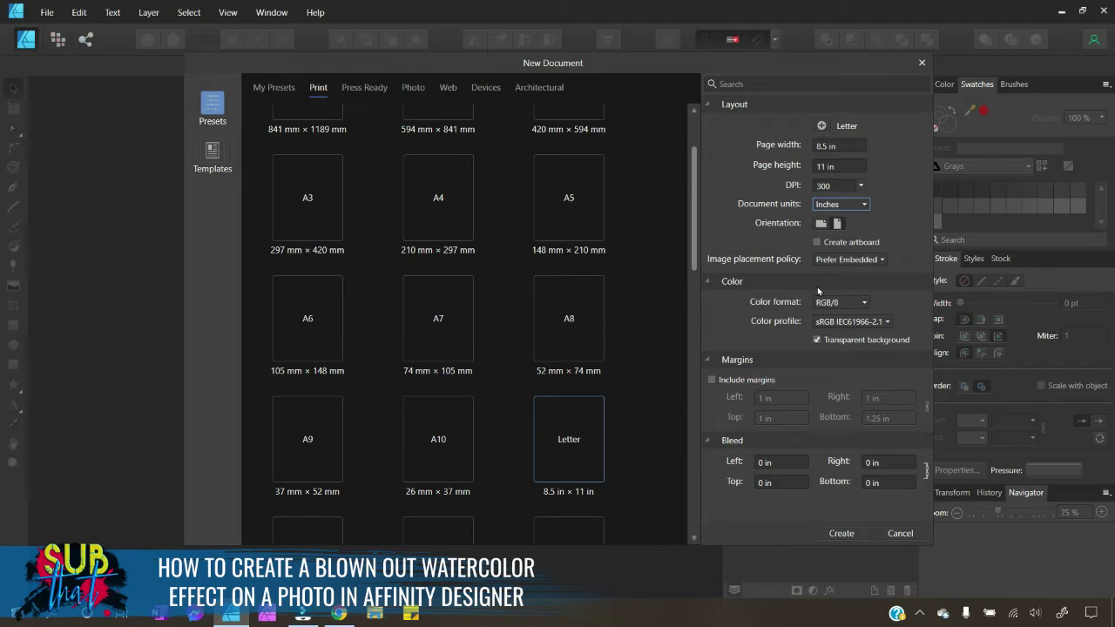
left_click(887, 322)
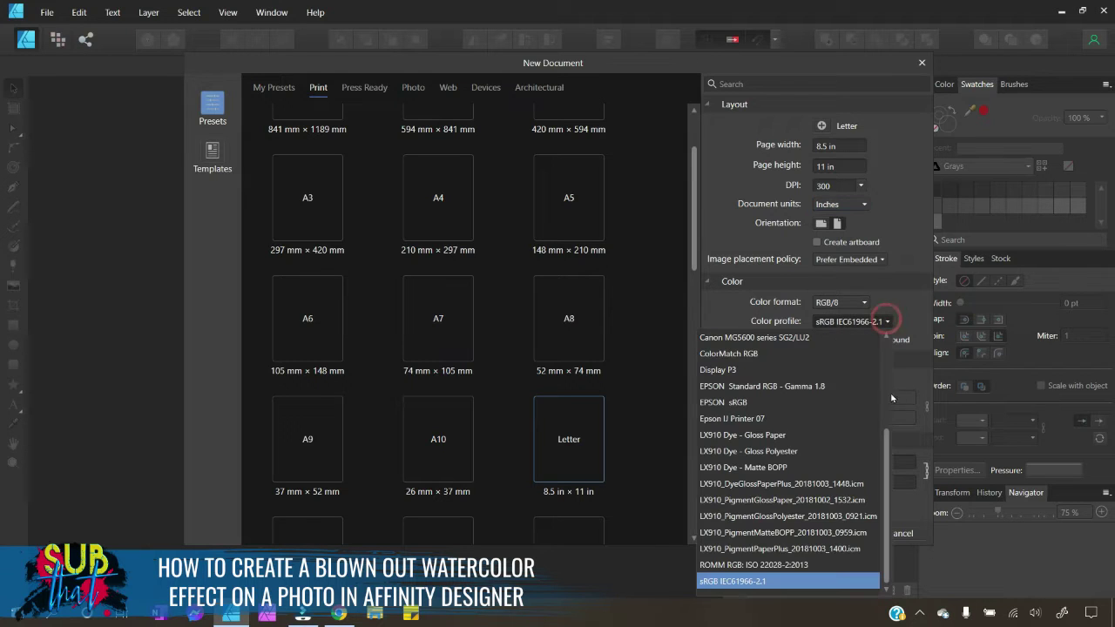
left_click_drag(887, 448, 900, 355)
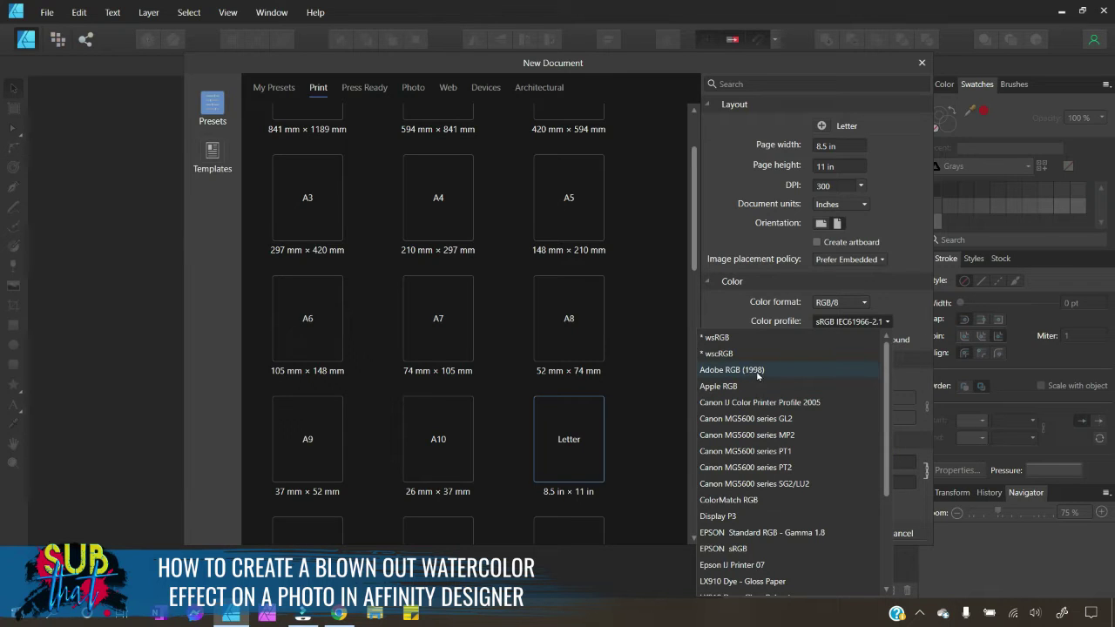
left_click(920, 309)
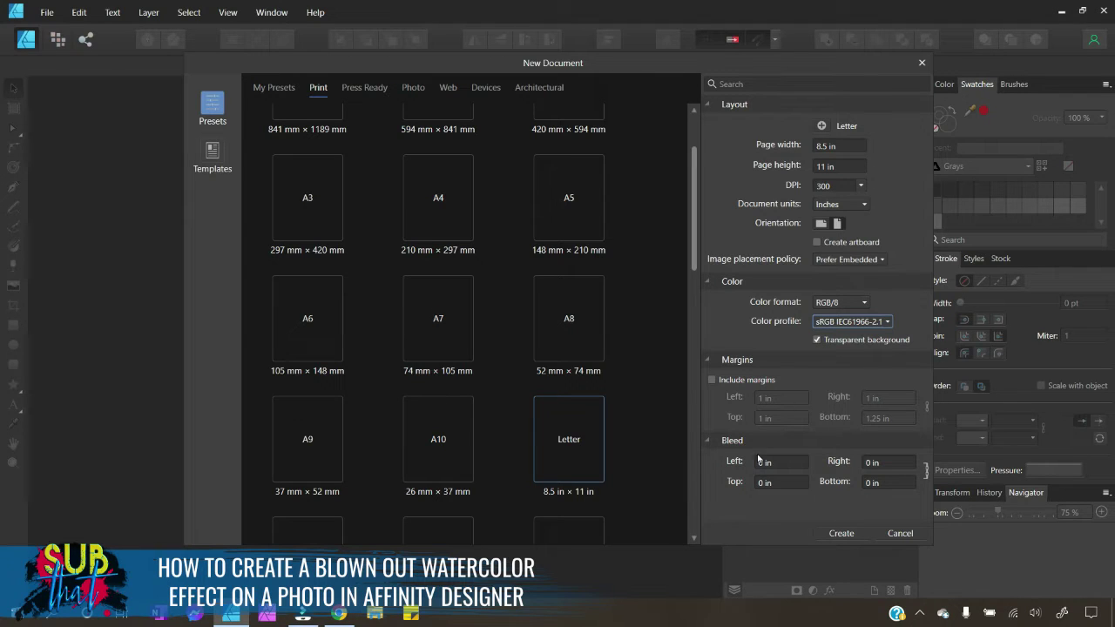
left_click(841, 534)
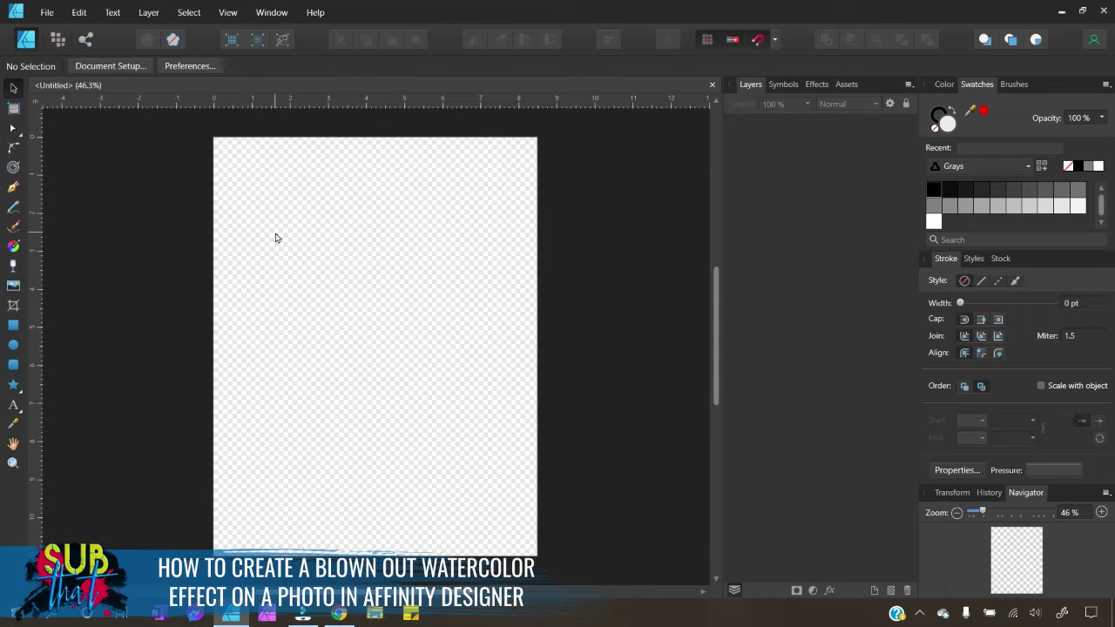
Start placing an image and browse the Downloads folder with larger thumbnails.
left_click(13, 285)
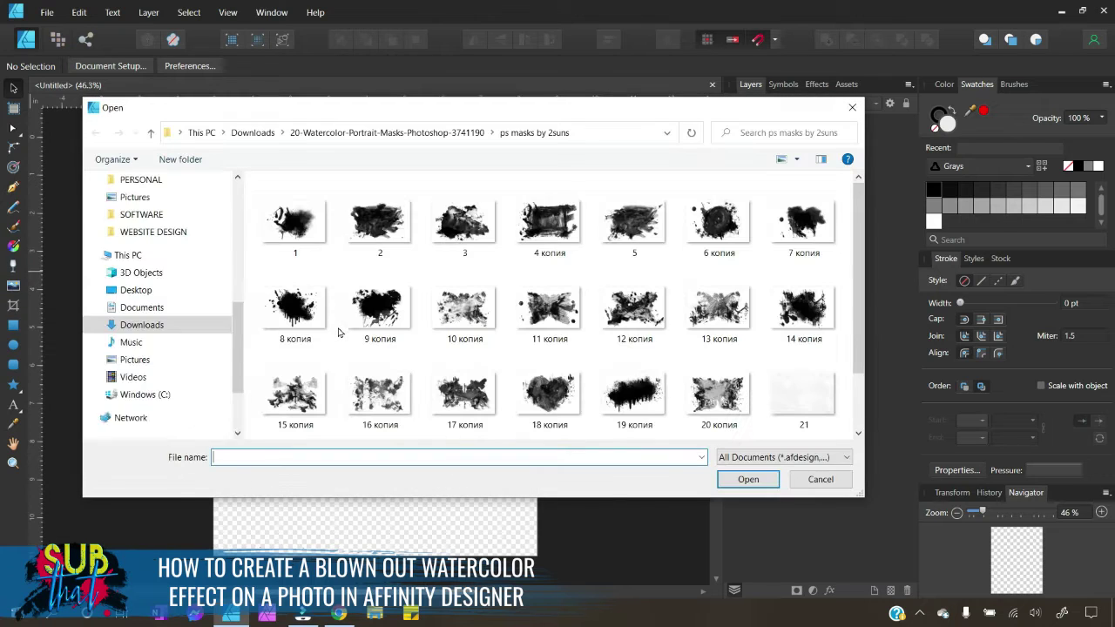
left_click(143, 430)
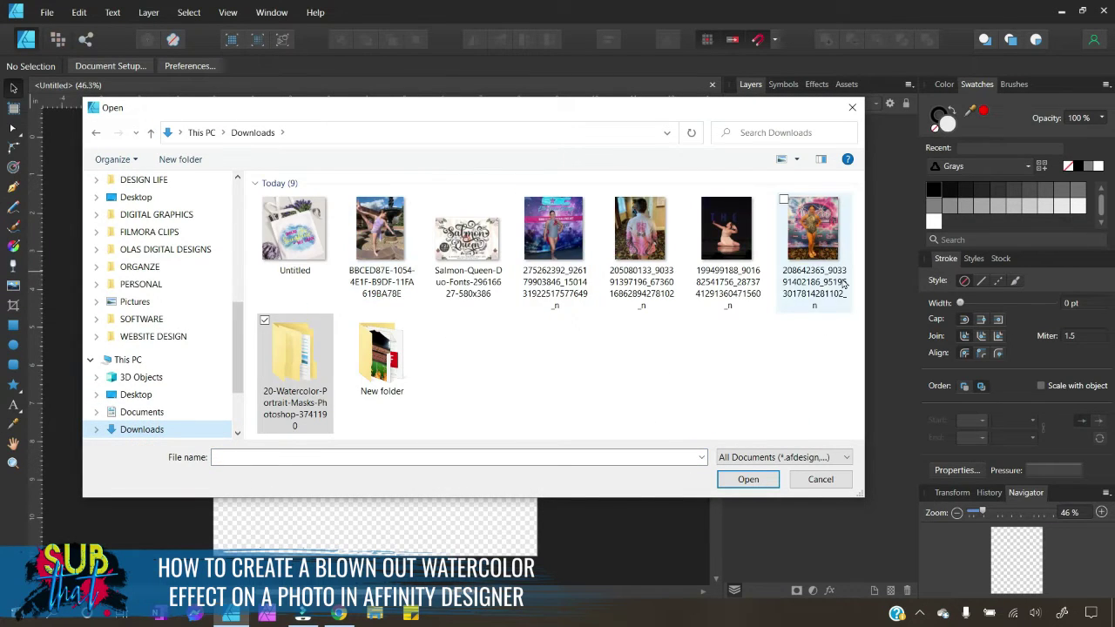
left_click(795, 161)
left_click(825, 134)
Place the fountain dancer photo BBCED87E-1054-4E1F-B9DF-11FA619BA78E on the upper part of the page, about 6.1 in wide.
scroll(593, 324, "down", 3)
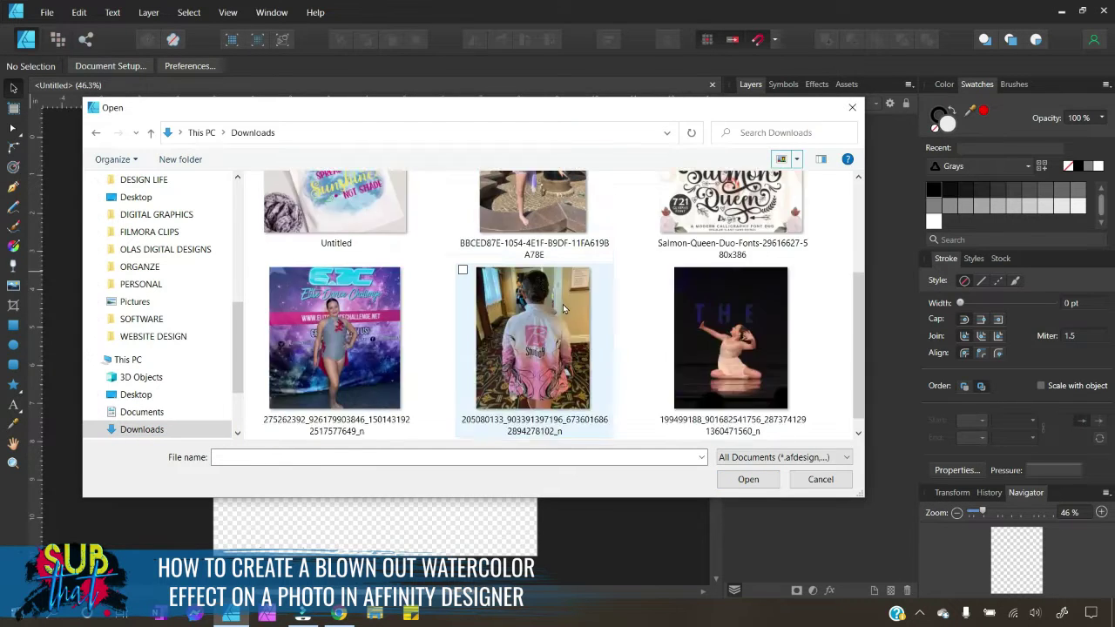
scroll(327, 370, "up", 2)
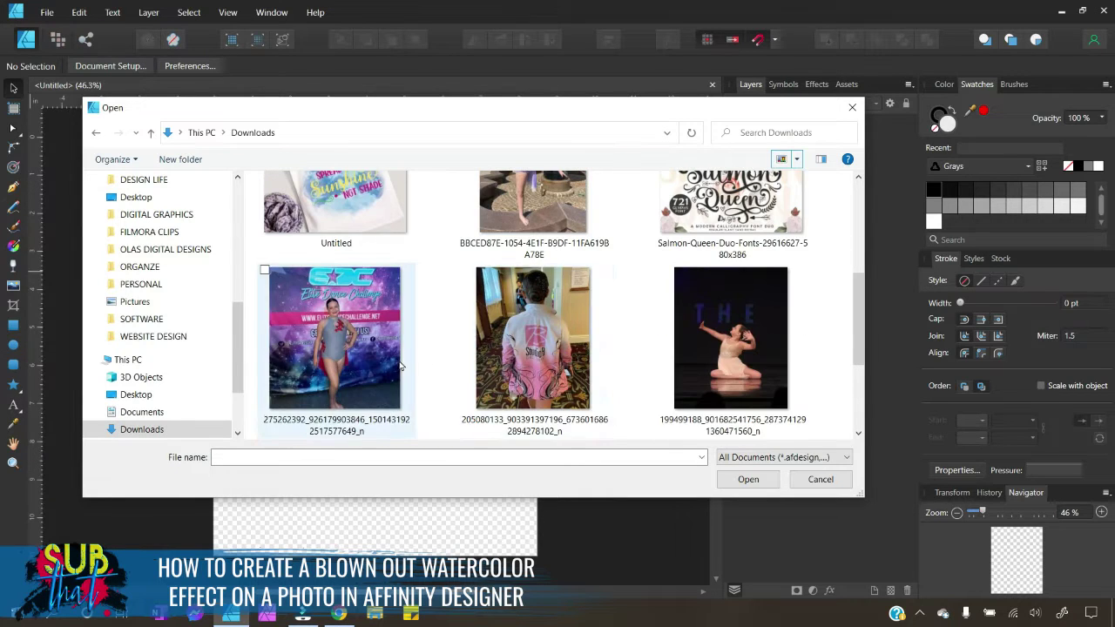
scroll(340, 365, "down", 3)
scroll(347, 340, "up", 2)
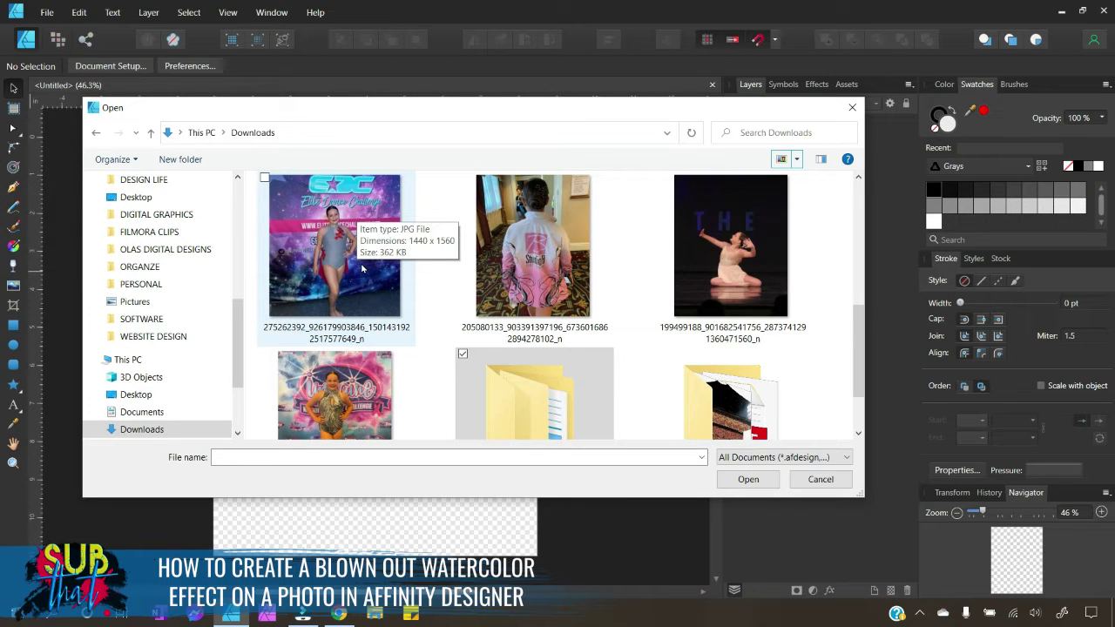
scroll(363, 331, "down", 2)
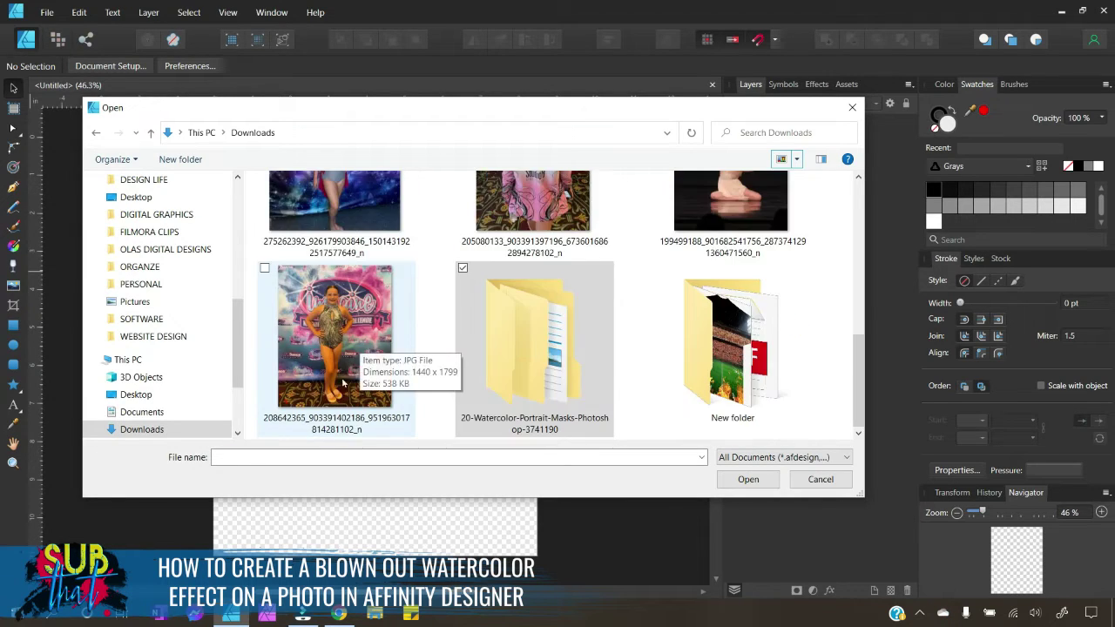
scroll(370, 394, "up", 4)
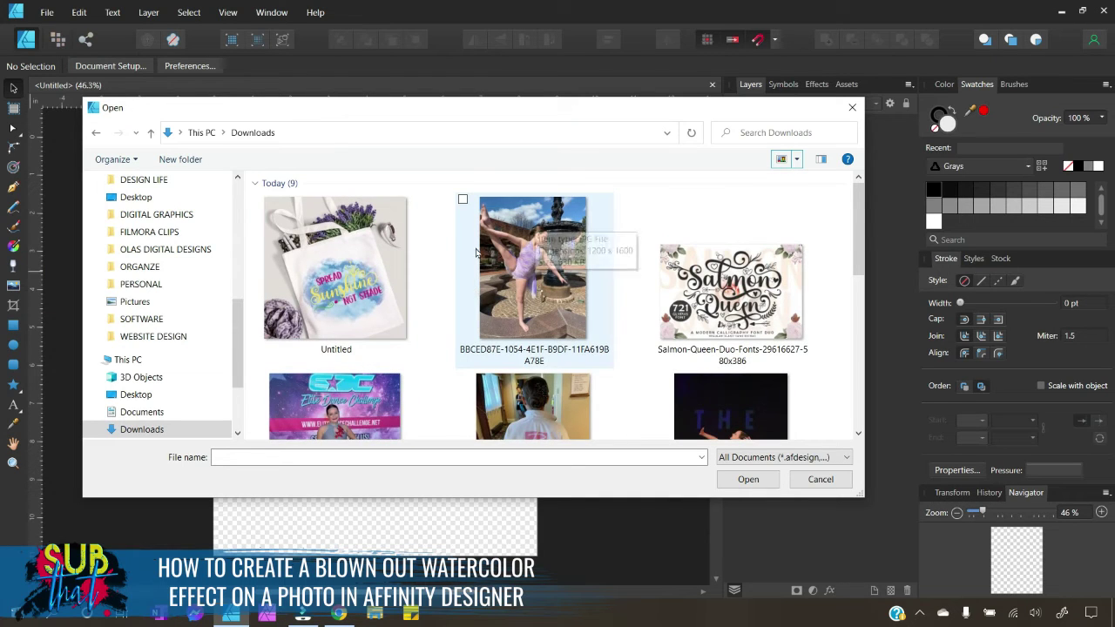
scroll(500, 251, "down", 3)
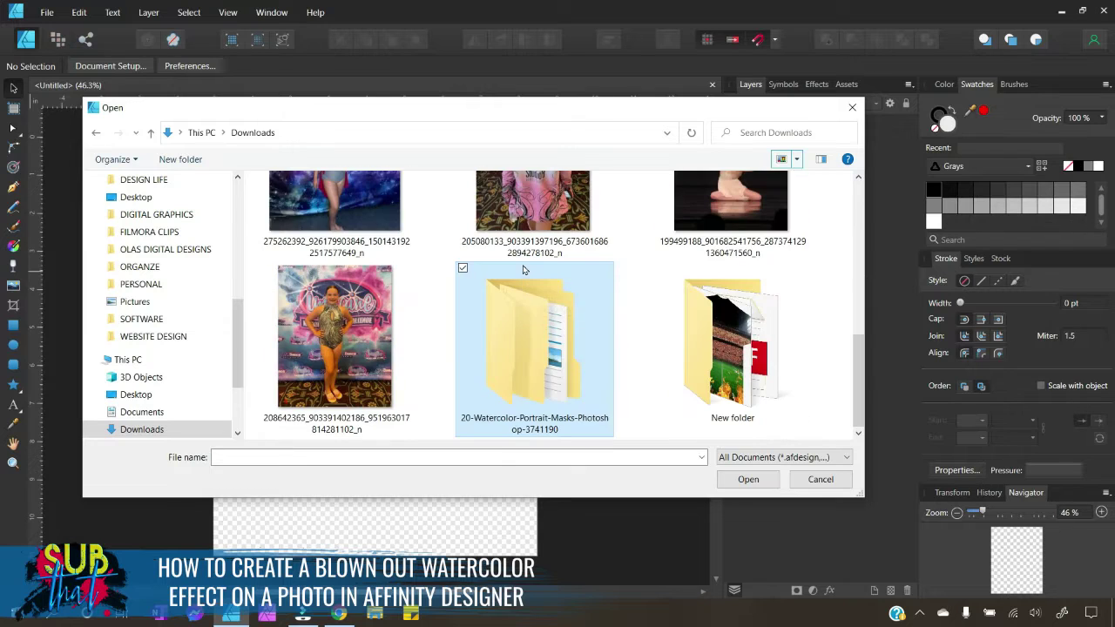
left_click(512, 283)
scroll(396, 357, "up", 2)
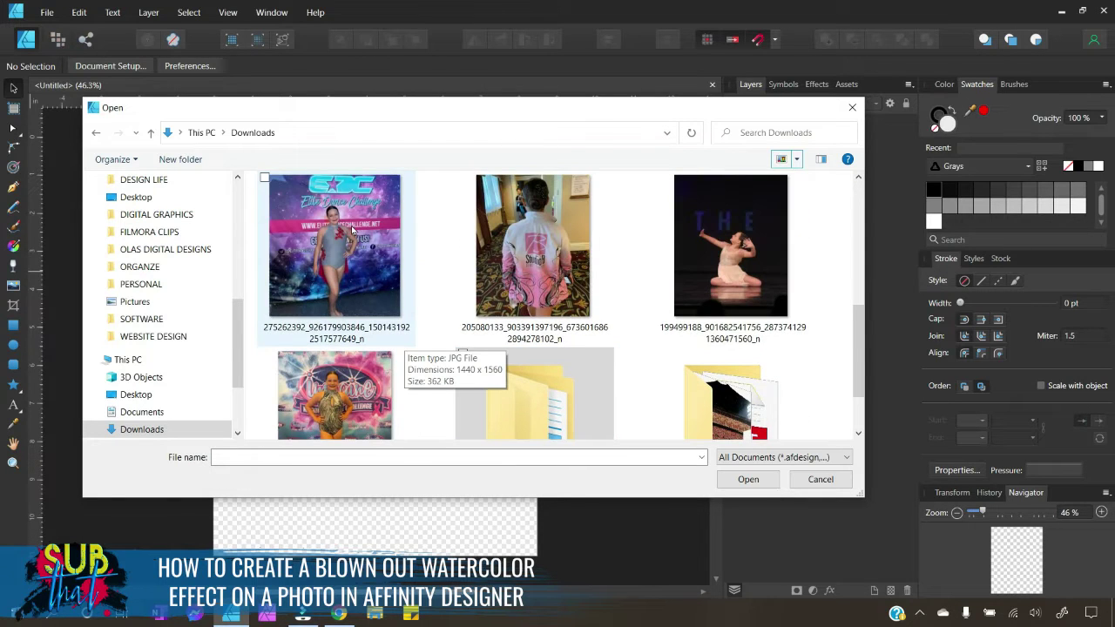
scroll(403, 309, "up", 5)
left_click(527, 248)
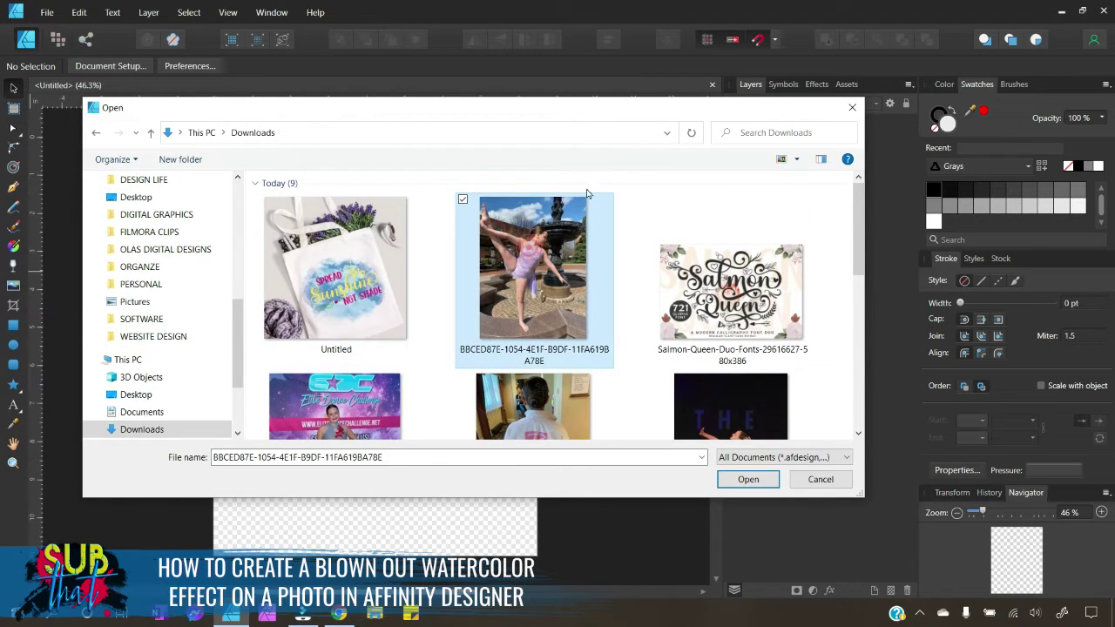
left_click(746, 477)
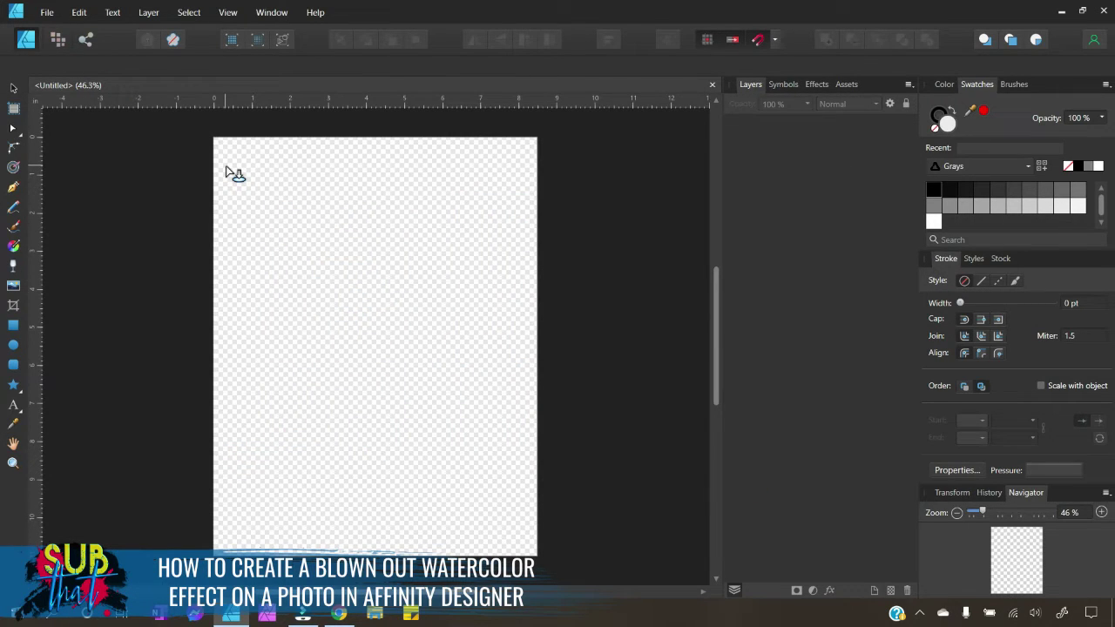
left_click_drag(226, 166, 387, 448)
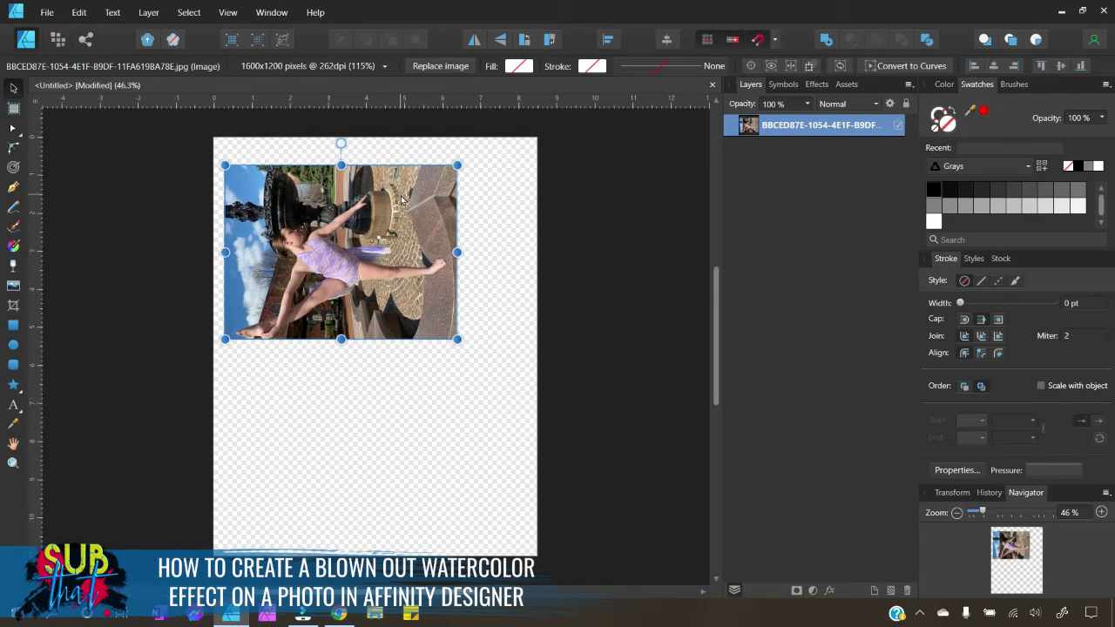
Rotate the placed photo 90° clockwise and centre it horizontally and vertically on the page.
left_click(552, 41)
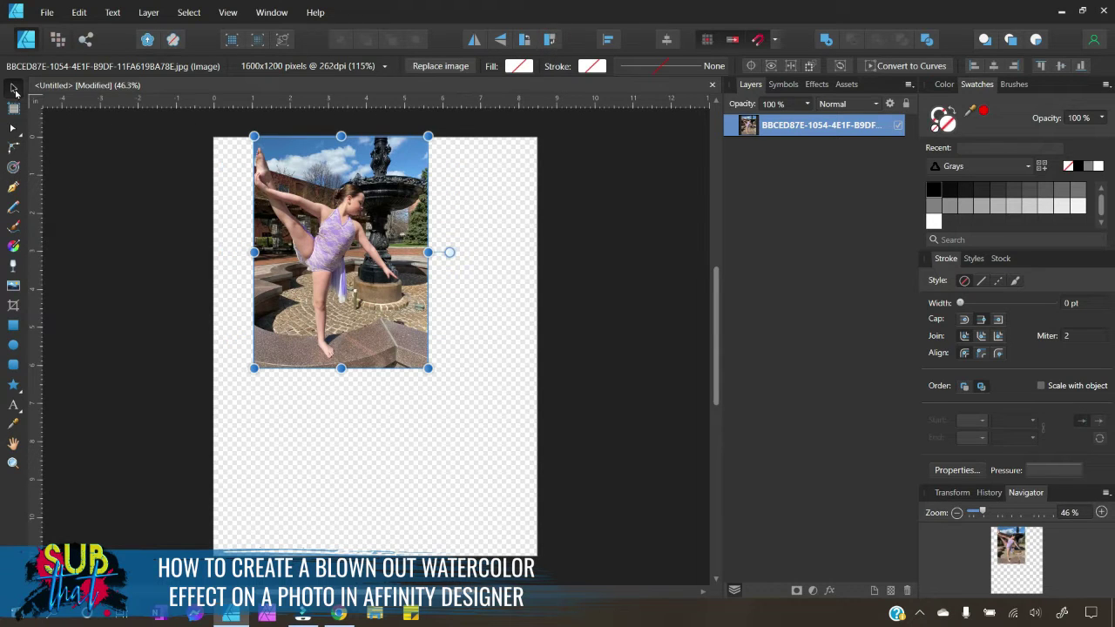
left_click_drag(366, 261, 393, 338)
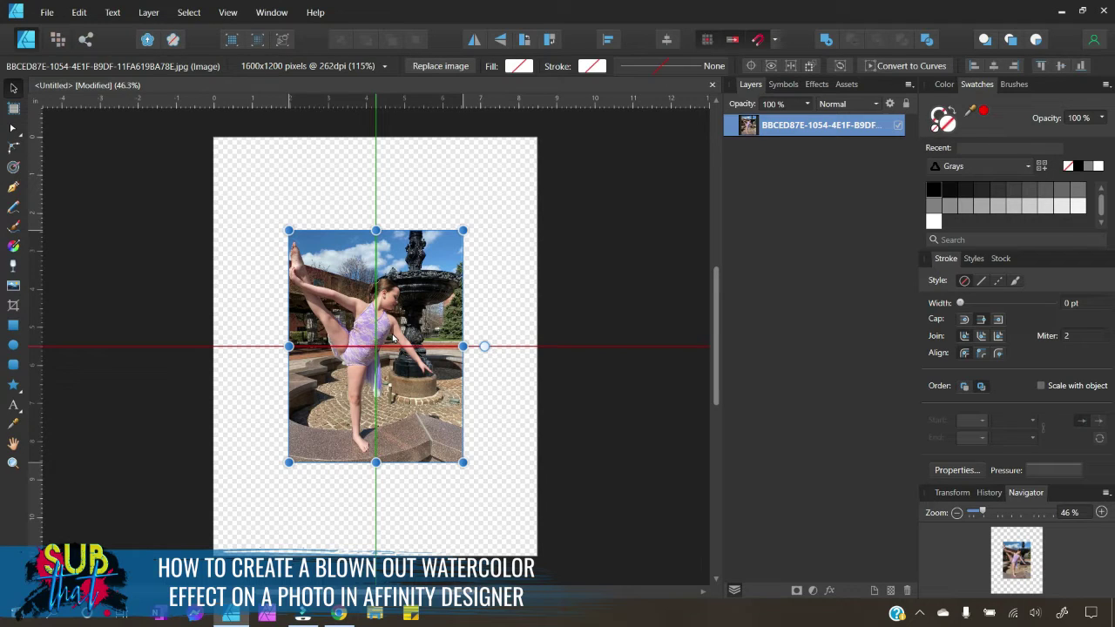
left_click_drag(394, 338, 394, 338)
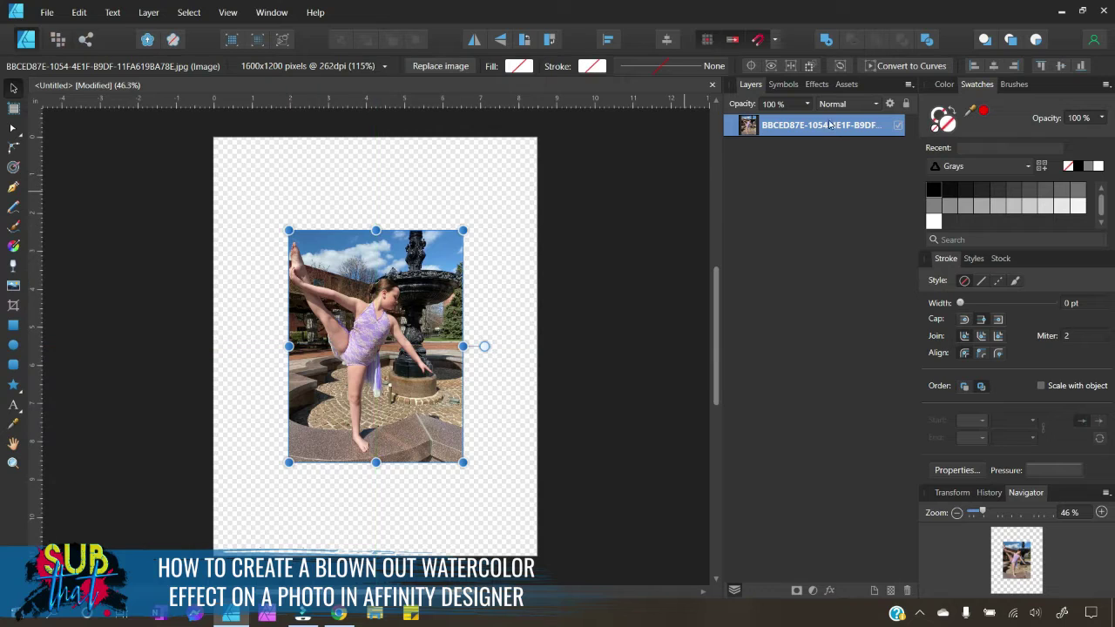
Review the snapping options used for aligning objects to the page.
left_click(775, 41)
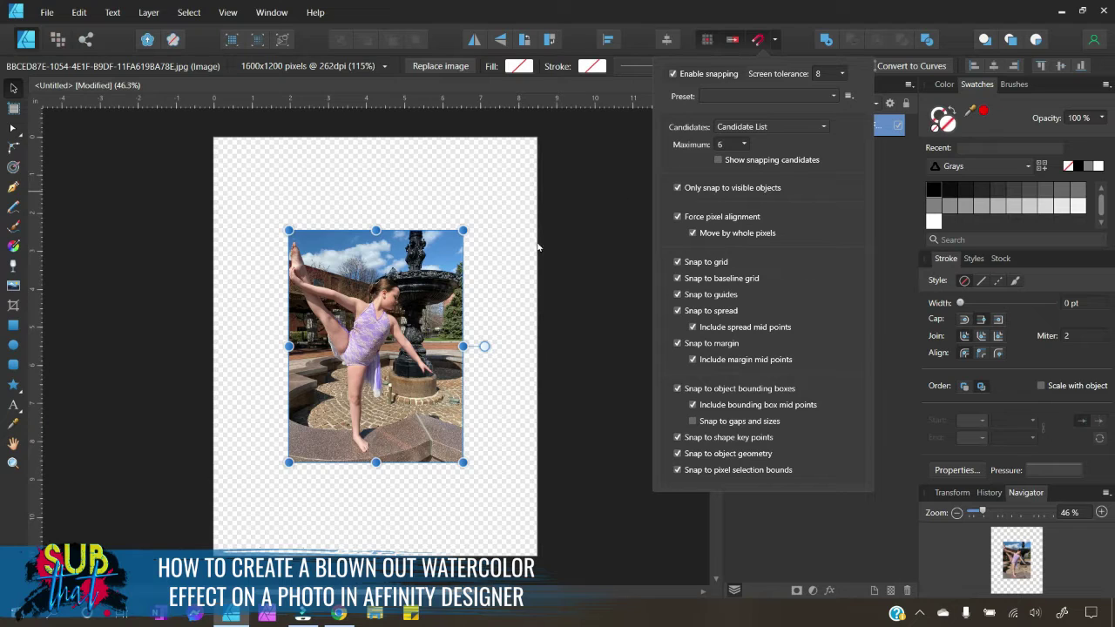
left_click(772, 40)
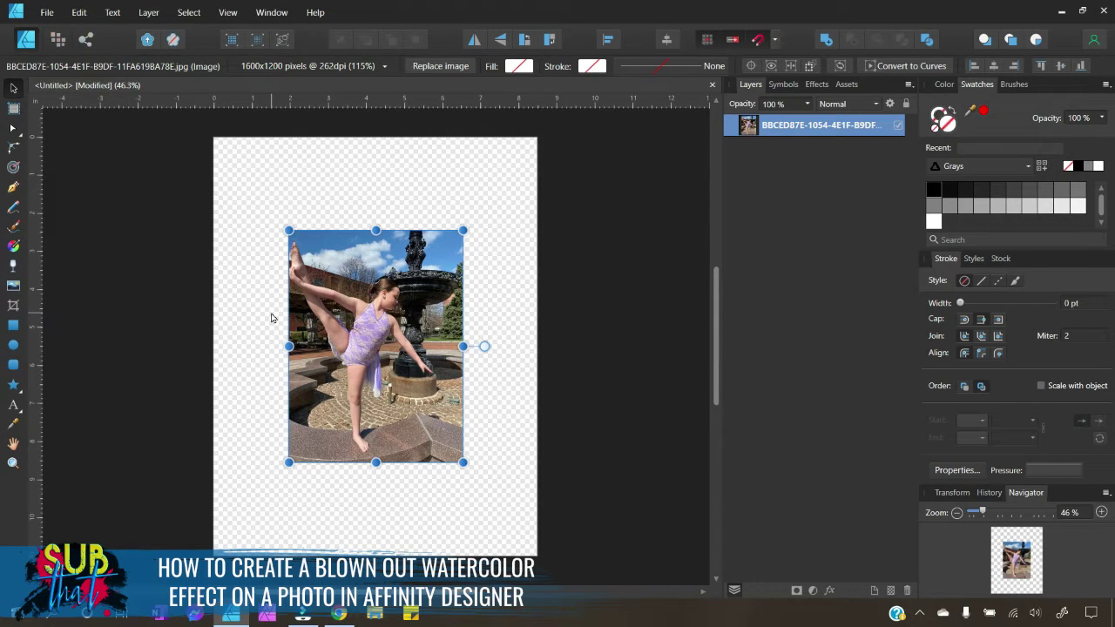
Switch to the browser to examine the sample images of the 20 Watercolor Portrait Masks Photoshop product, and return to Affinity Designer.
left_click(337, 617)
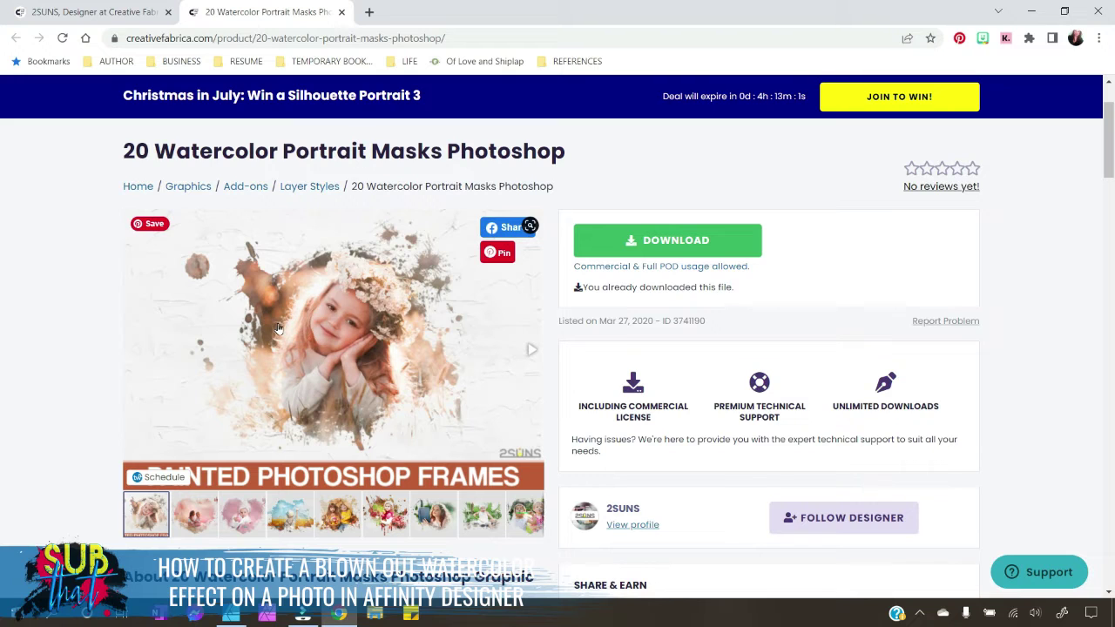
scroll(279, 327, "down", 2)
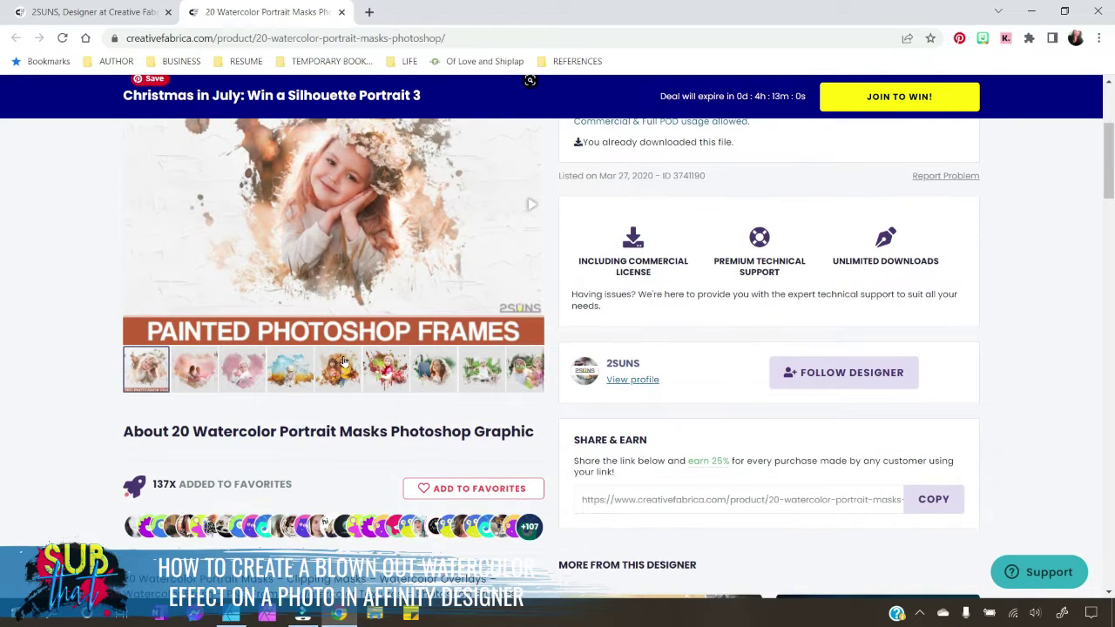
scroll(339, 361, "up", 3)
scroll(229, 418, "down", 3)
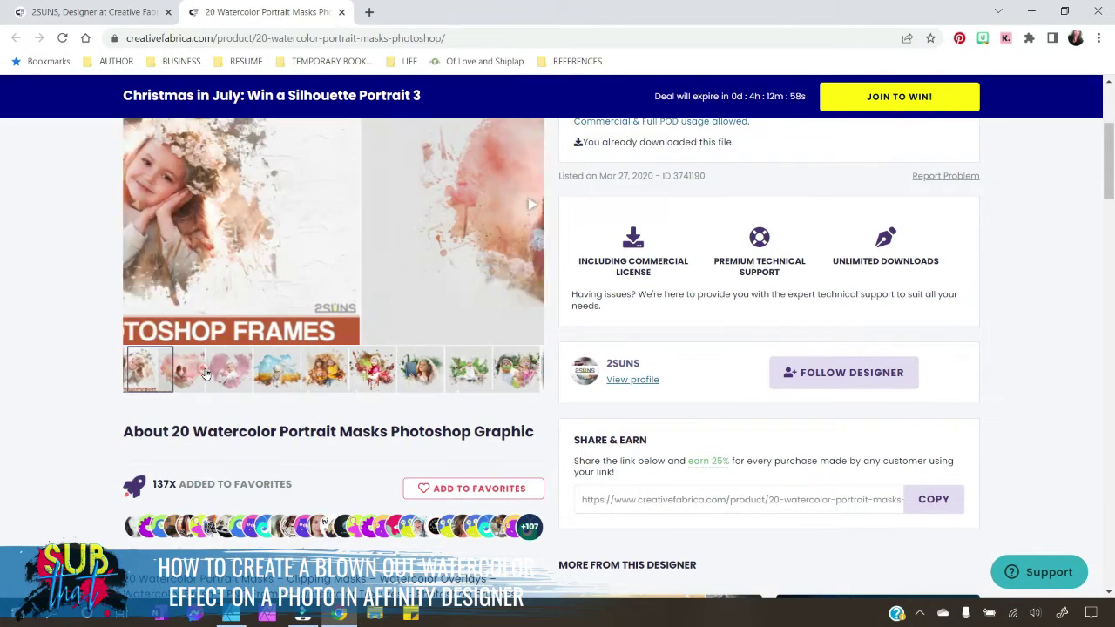
scroll(258, 443, "up", 1)
left_click(258, 442)
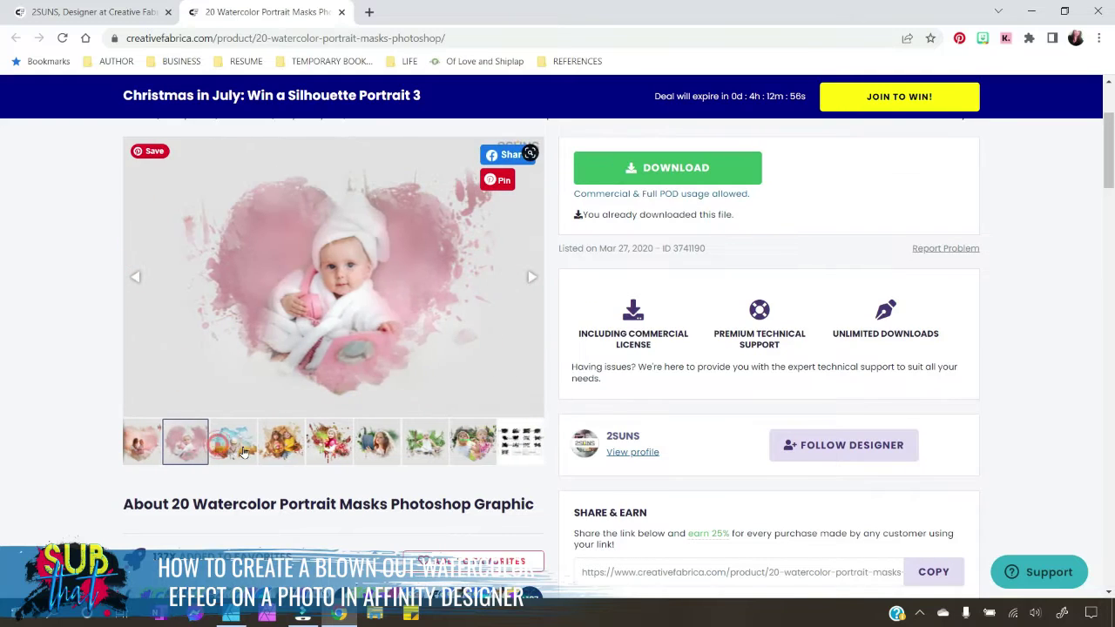
left_click(283, 446)
left_click(329, 444)
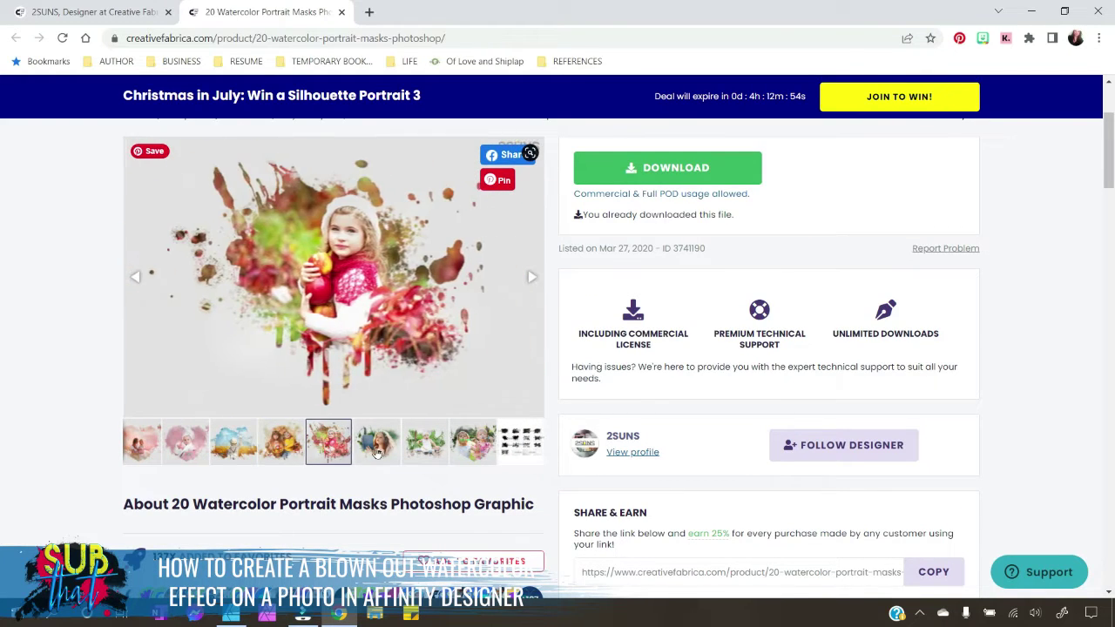
left_click(374, 446)
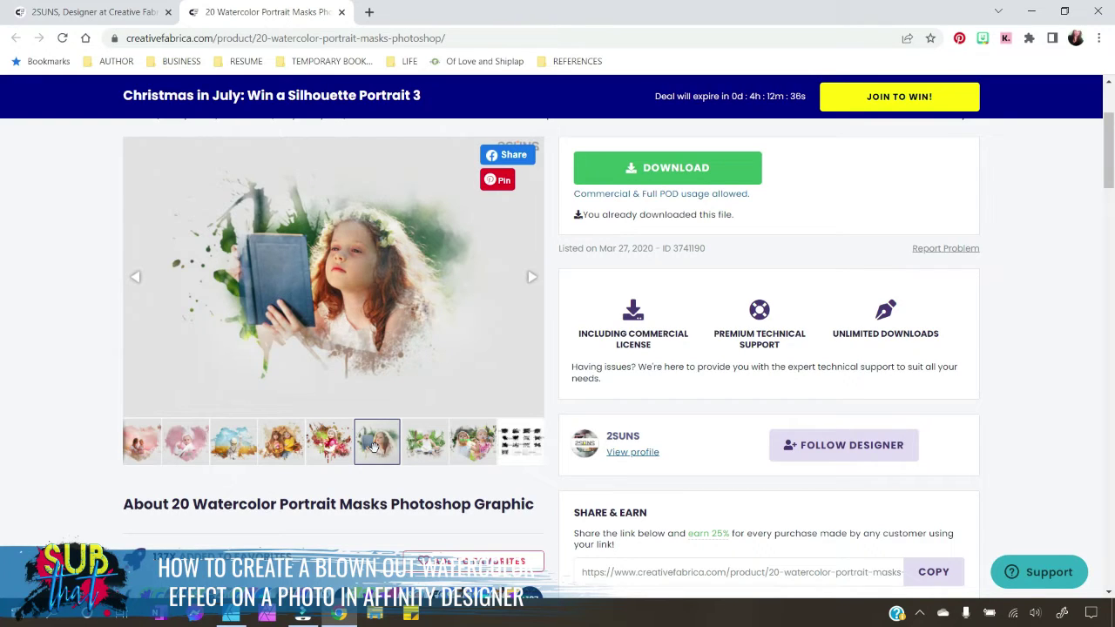
left_click(434, 451)
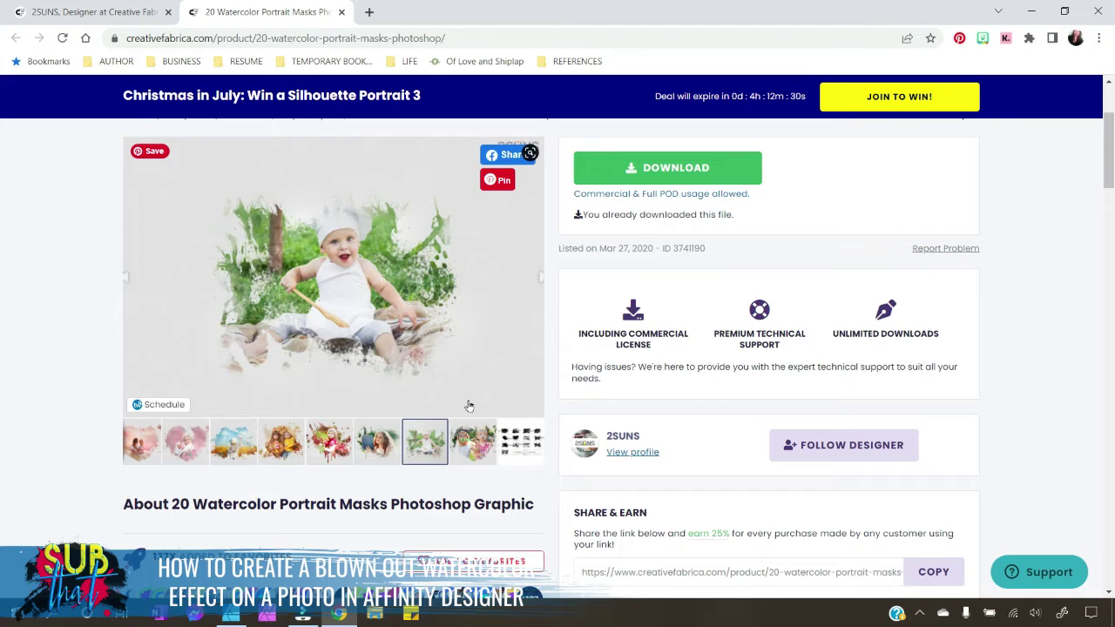
scroll(456, 451, "up", 1)
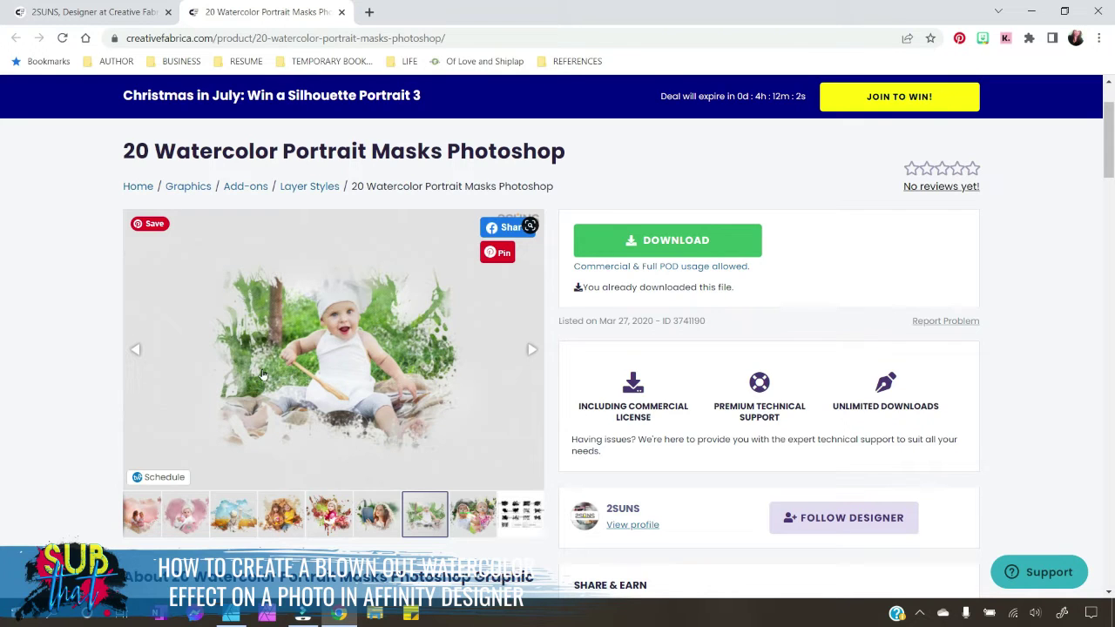
left_click(231, 616)
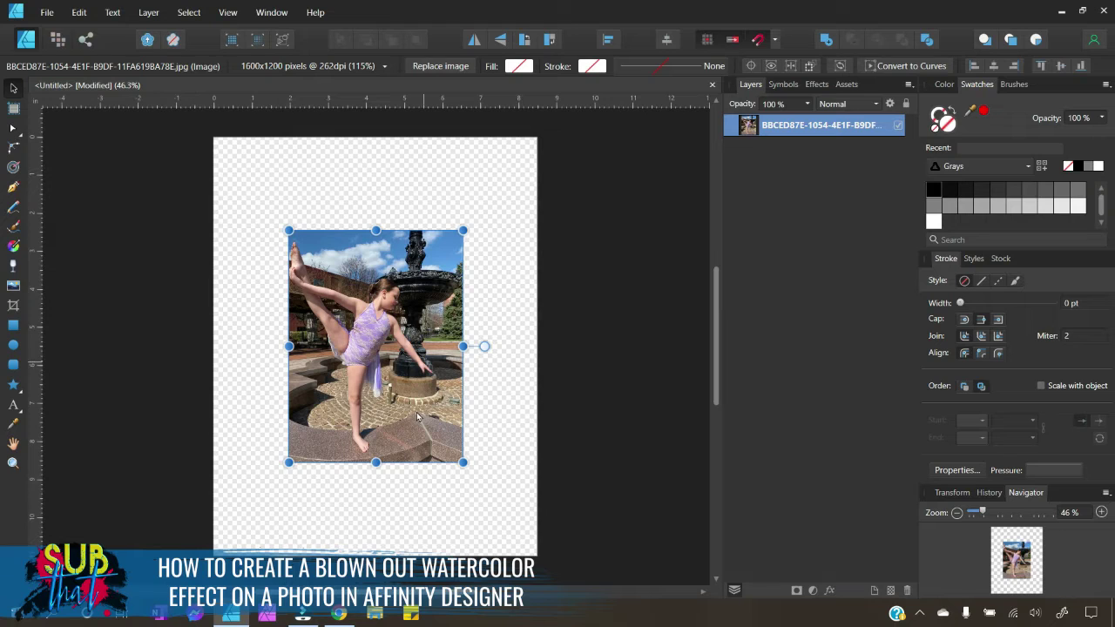
Choose mask file 18 копия for placing from the ps masks by 2suns folder inside 20-Watercolor-Portrait-Masks-Photoshop-3741190 in Downloads.
left_click(48, 13)
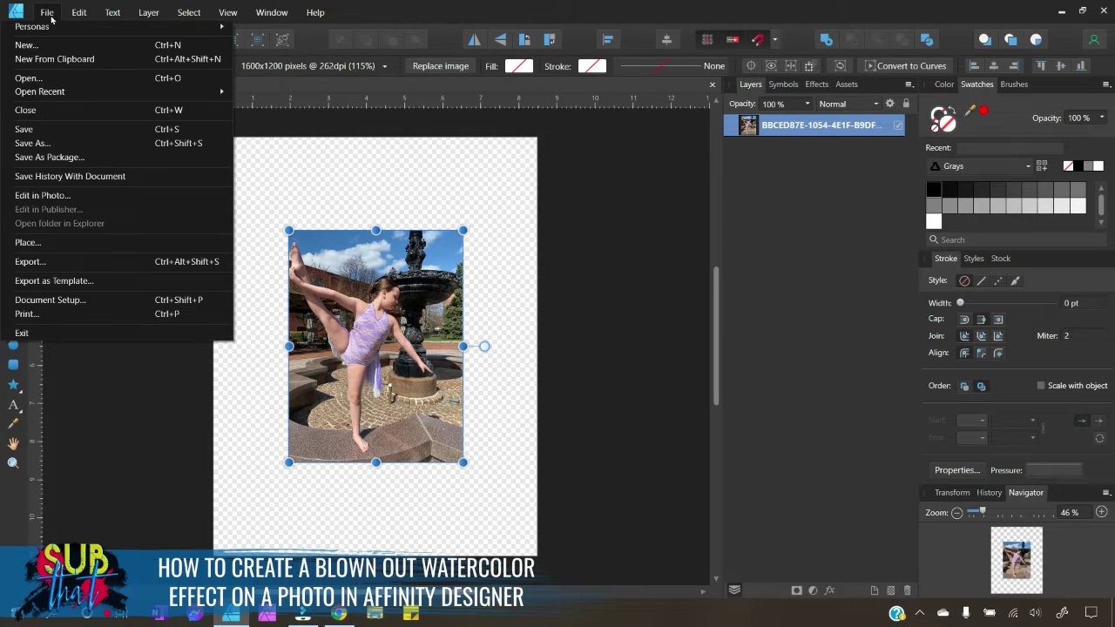
left_click(70, 242)
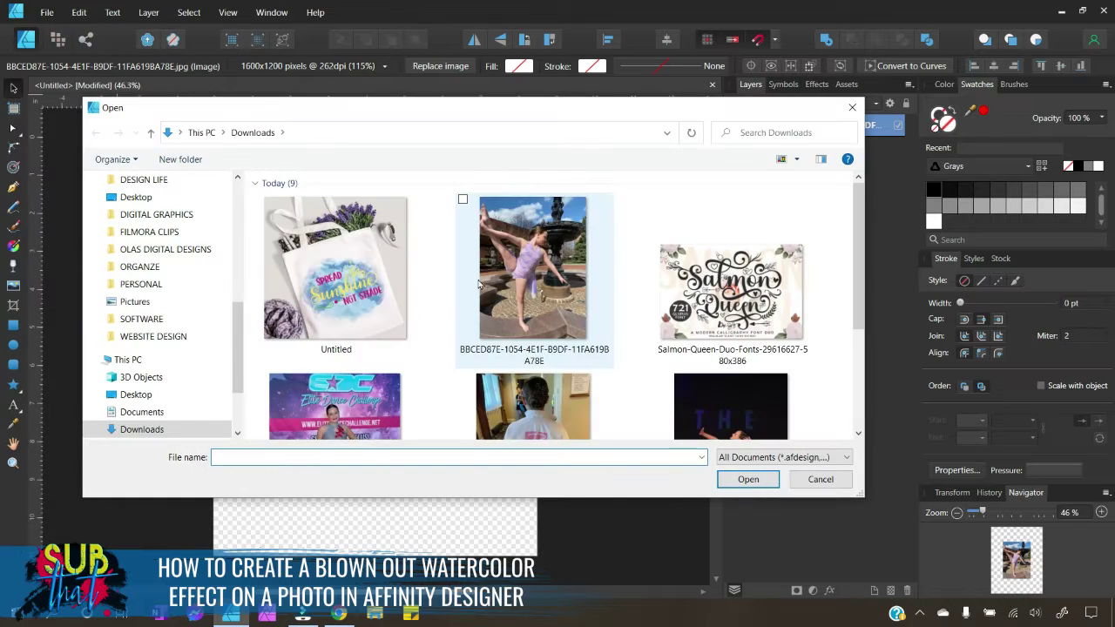
scroll(545, 360, "down", 5)
double_click(545, 361)
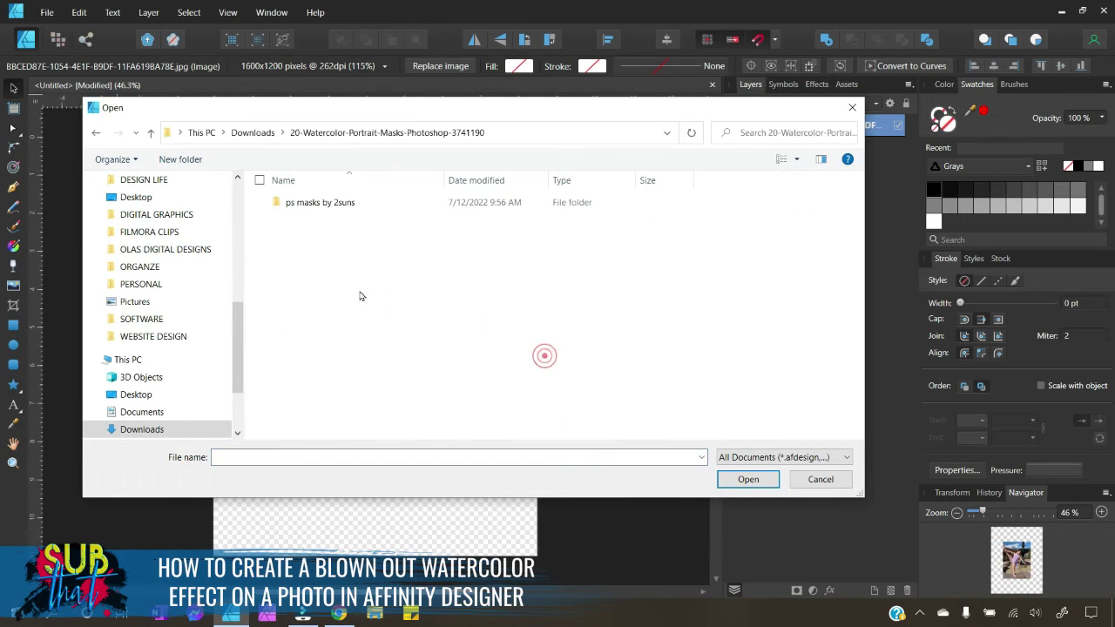
left_click(341, 211)
double_click(341, 205)
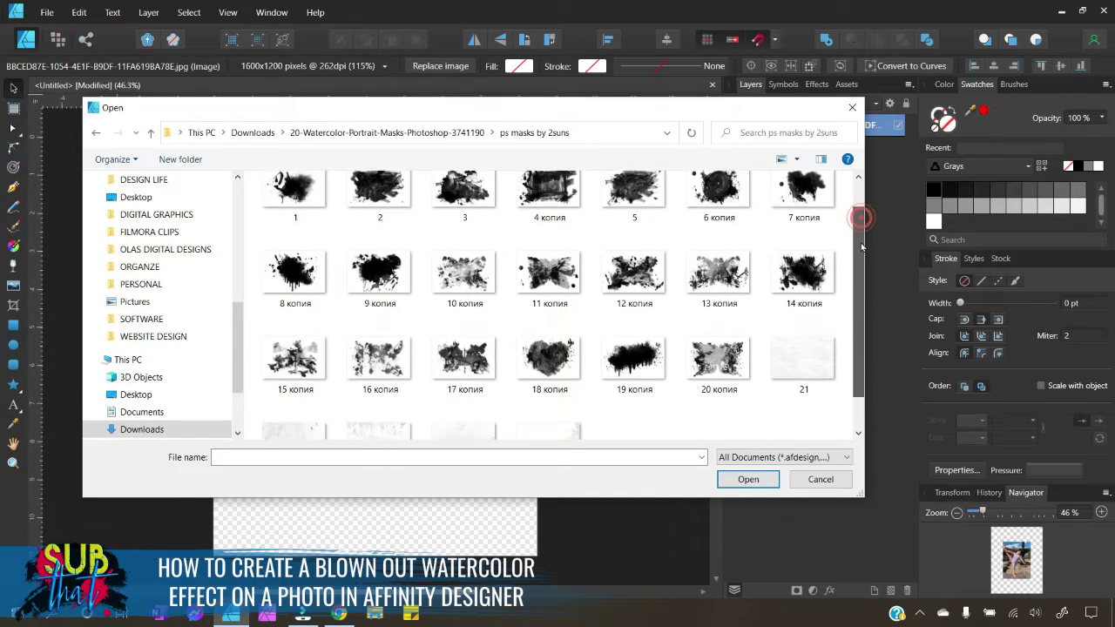
scroll(858, 222, "down", 1)
scroll(858, 222, "up", 1)
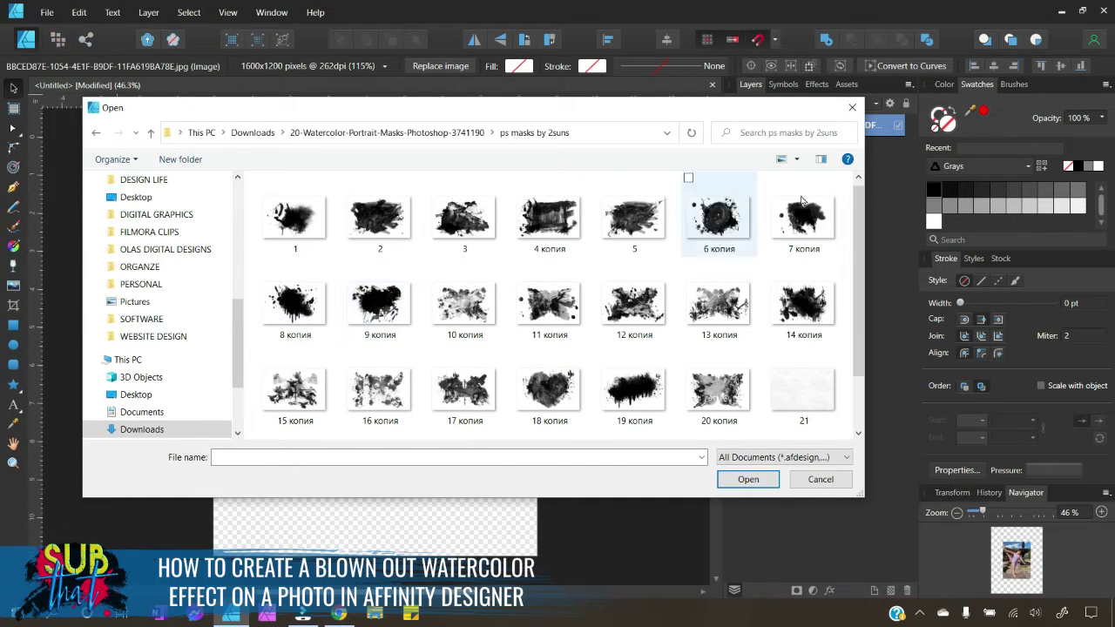
left_click(561, 396)
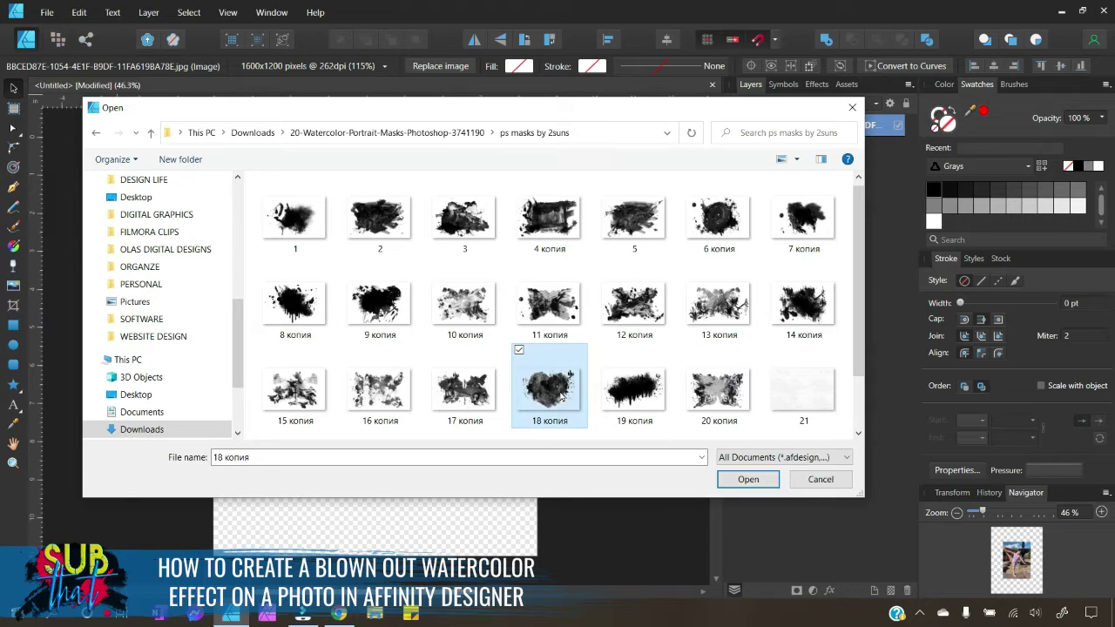
left_click(748, 480)
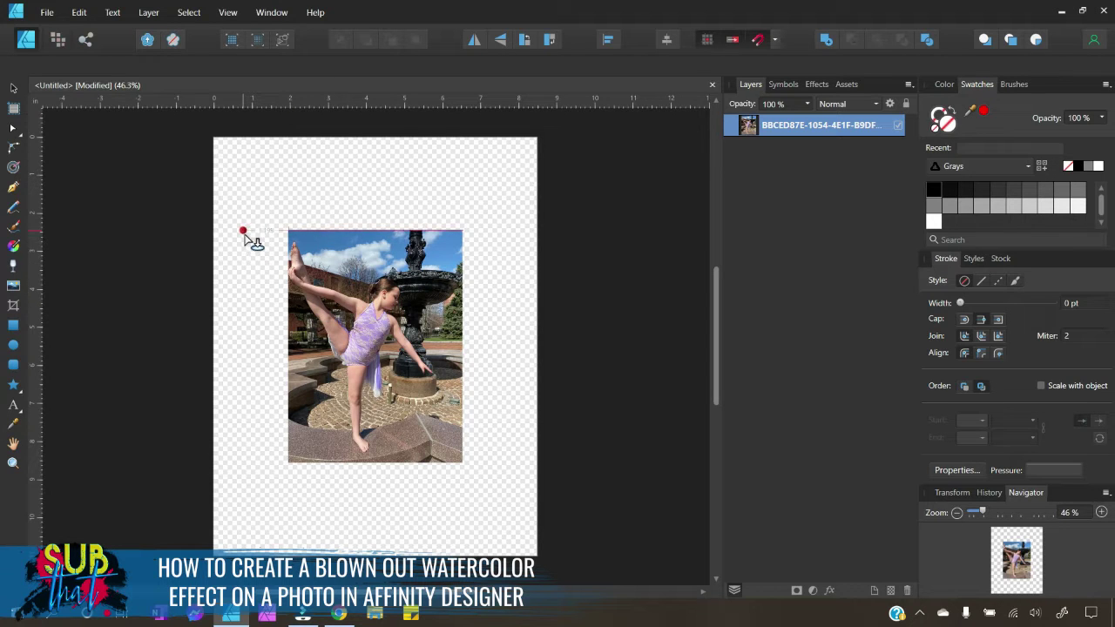
Place the heart-shaped mask over the dancer photo and stretch it to about 8.8 by 6.3 in.
left_click_drag(244, 232, 510, 548)
left_click_drag(433, 379, 390, 400)
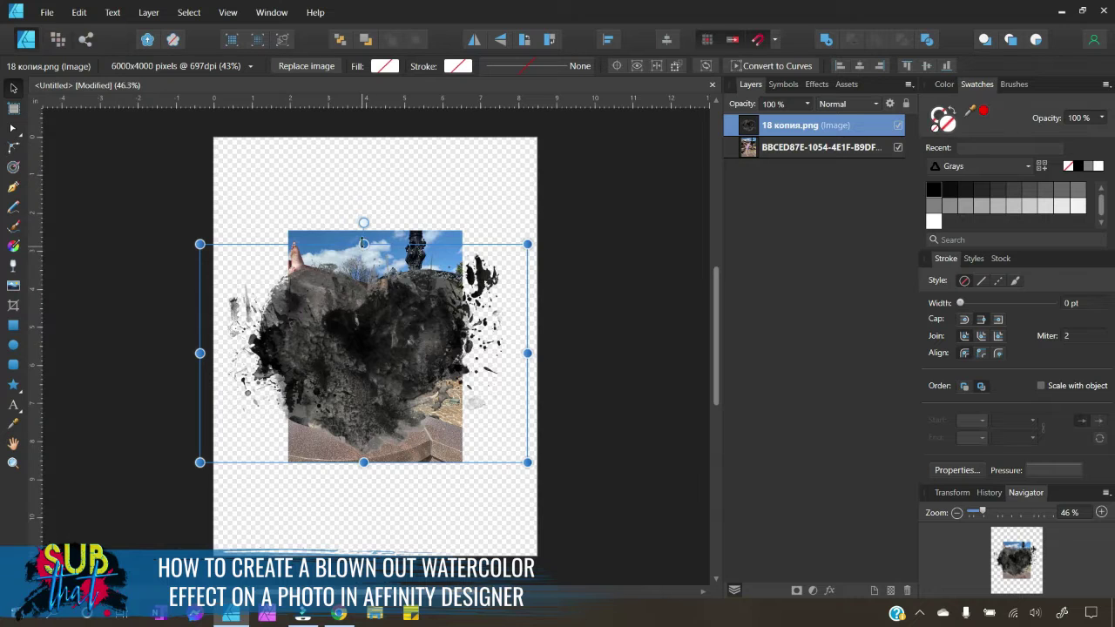
left_click_drag(363, 242, 363, 227)
left_click_drag(199, 227, 190, 224)
mouse_move(338, 317)
left_mouse_down()
mouse_move(347, 309)
mouse_move(341, 319)
left_mouse_up()
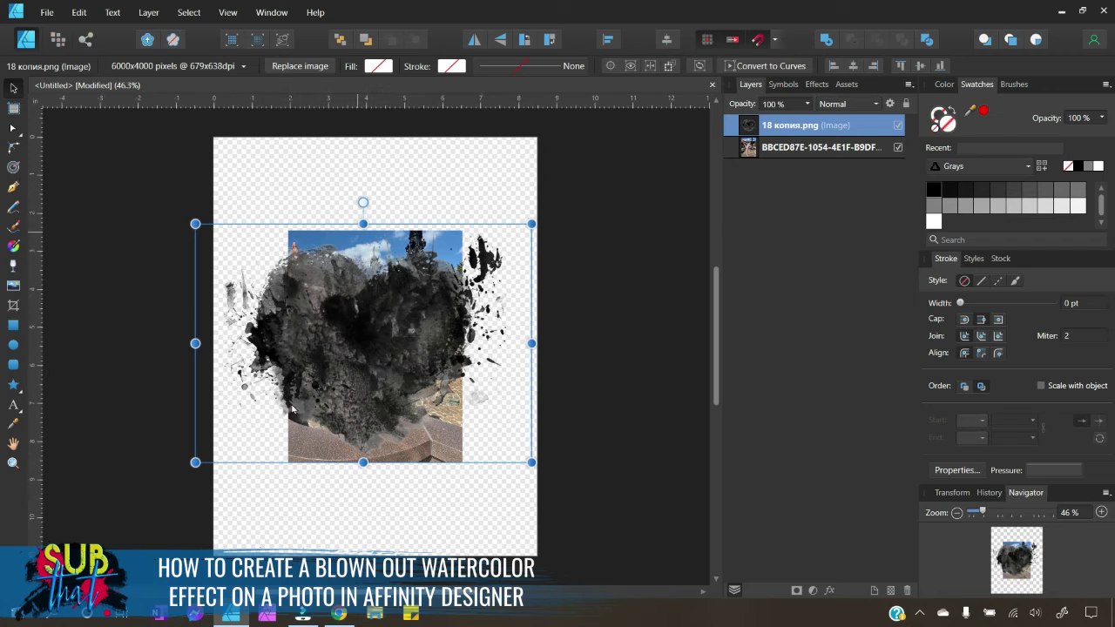
Set the heart mask's opacity to 50% and move it slightly upward to cover the dancer.
left_click(780, 104)
type("50")
key("Return")
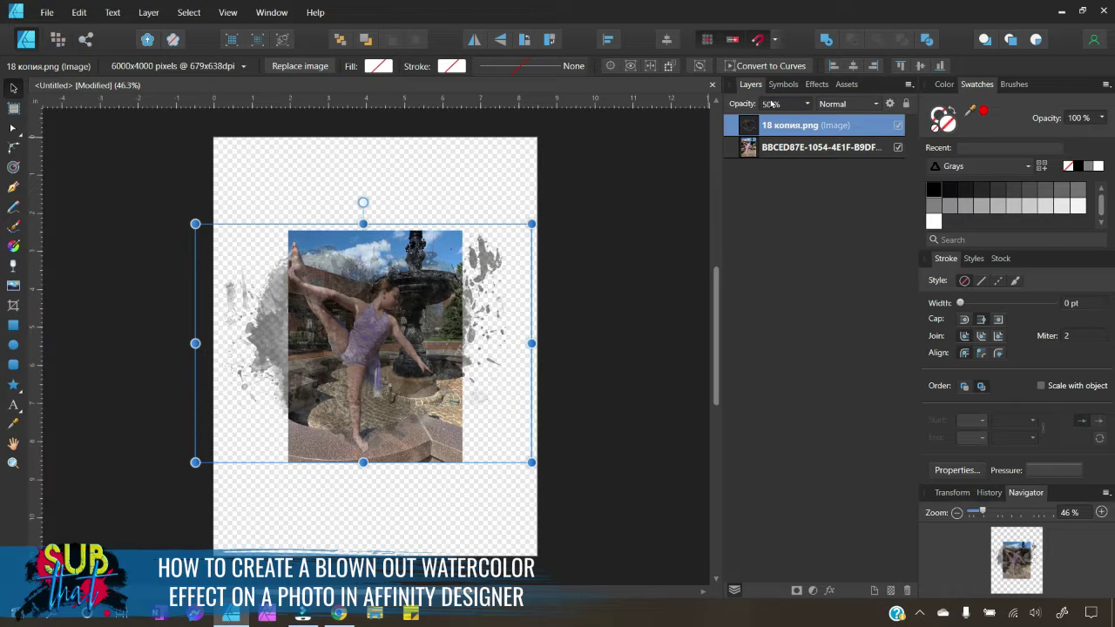
left_click(438, 508)
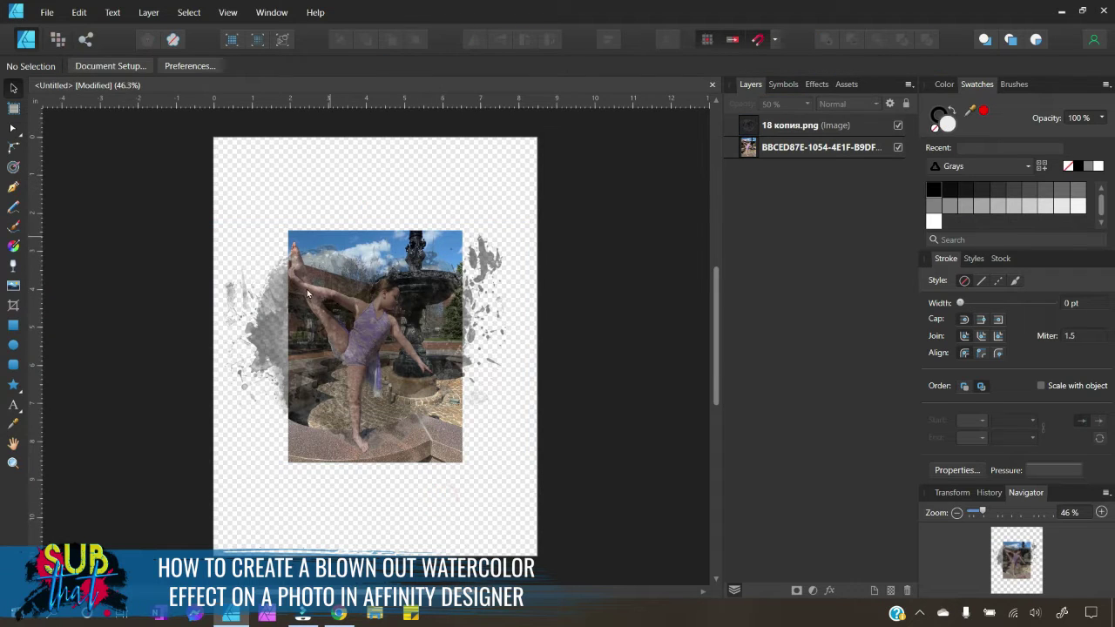
left_click(391, 392)
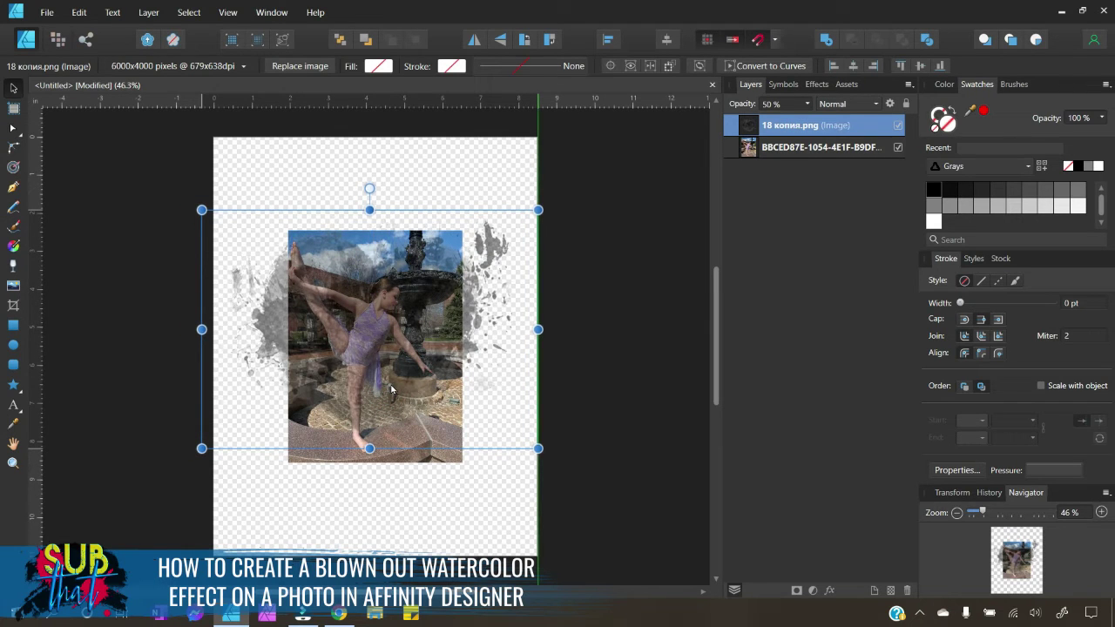
left_click_drag(391, 392, 383, 391)
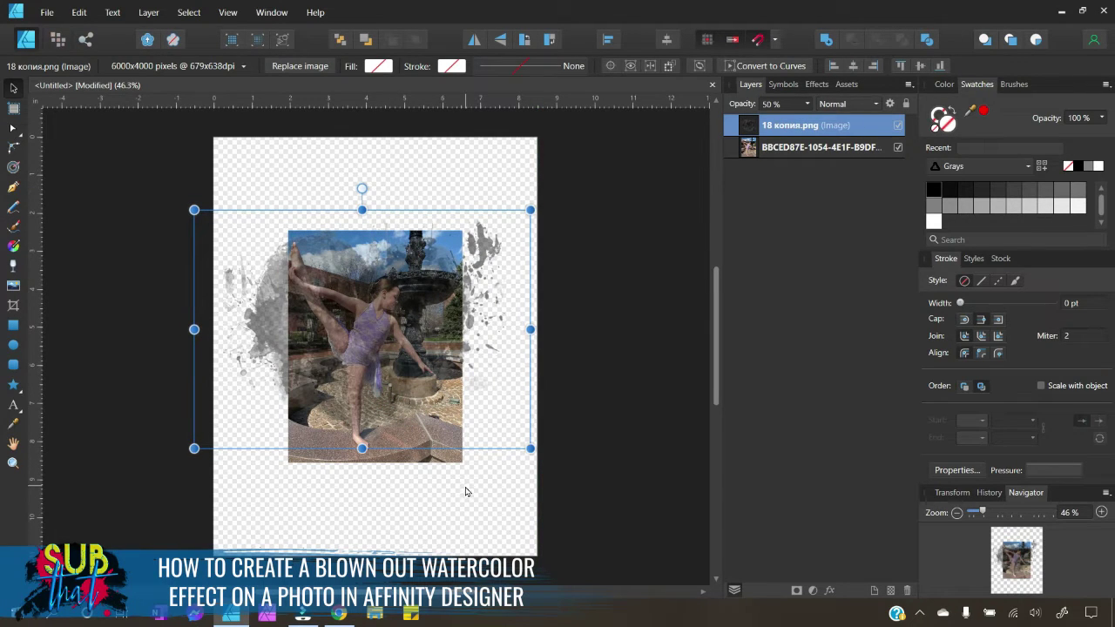
left_click(380, 482)
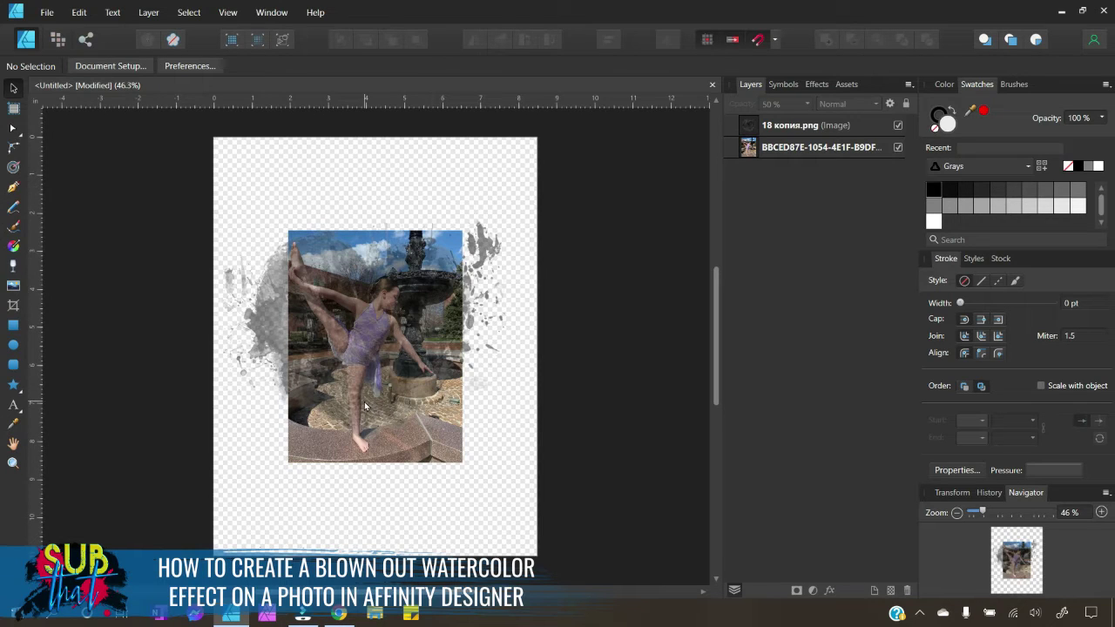
Restore the heart mask layer's opacity to 100% and rasterize the layer.
left_click(832, 124)
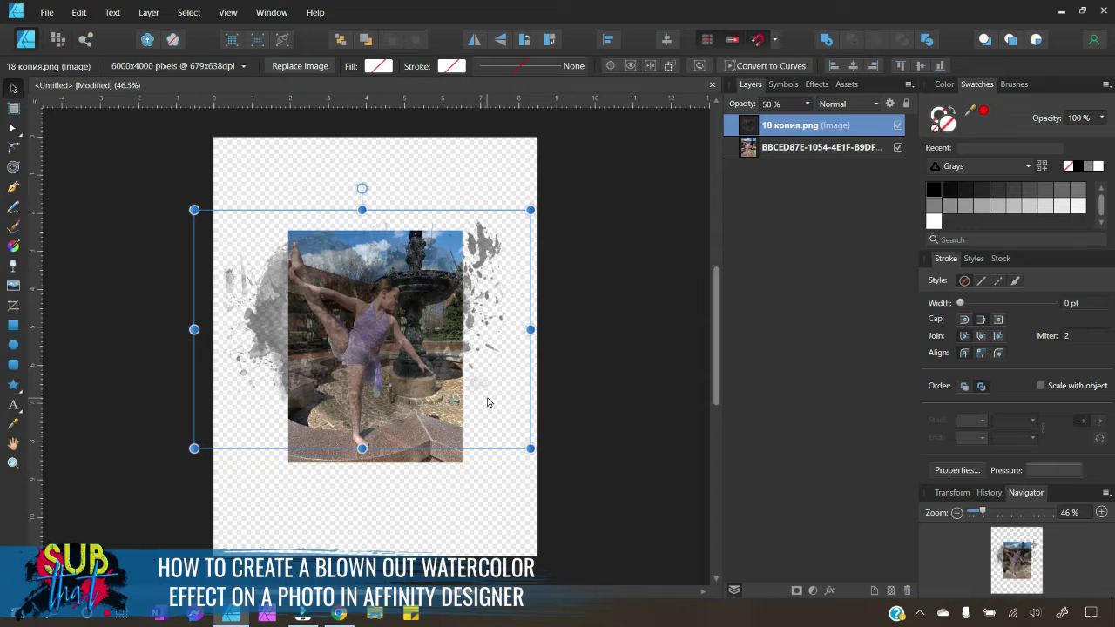
left_click(771, 102)
type("100")
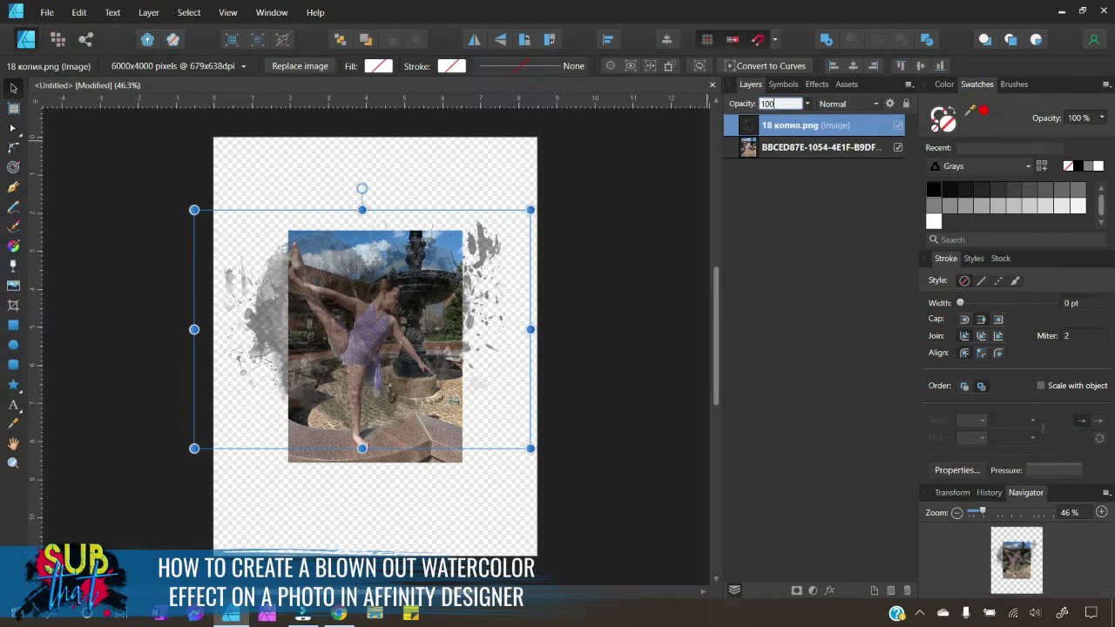
key("Return")
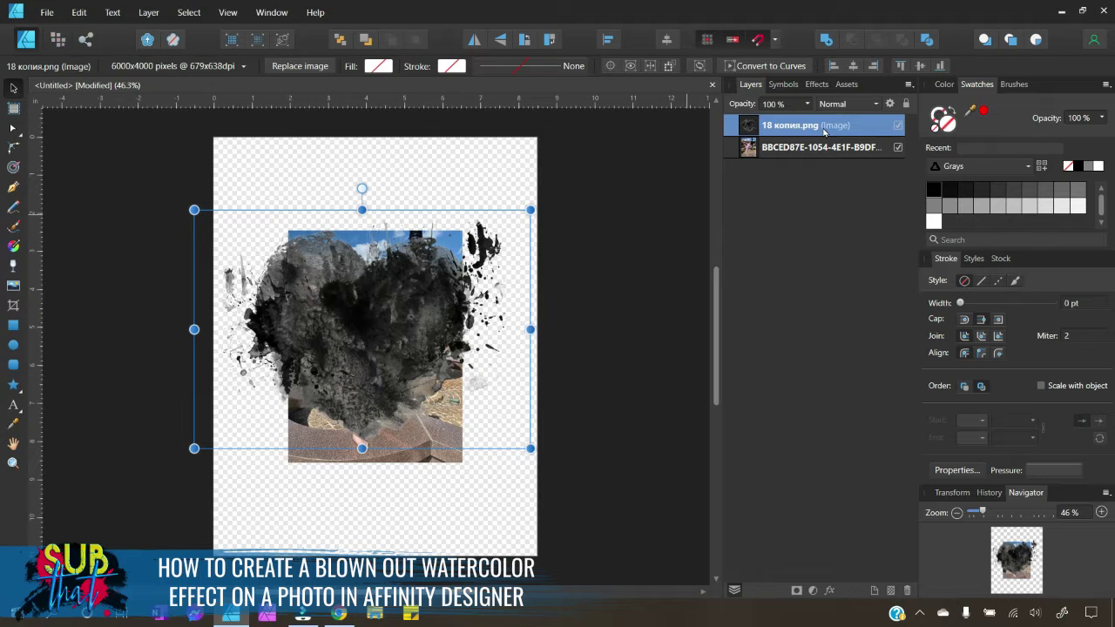
right_click(401, 296)
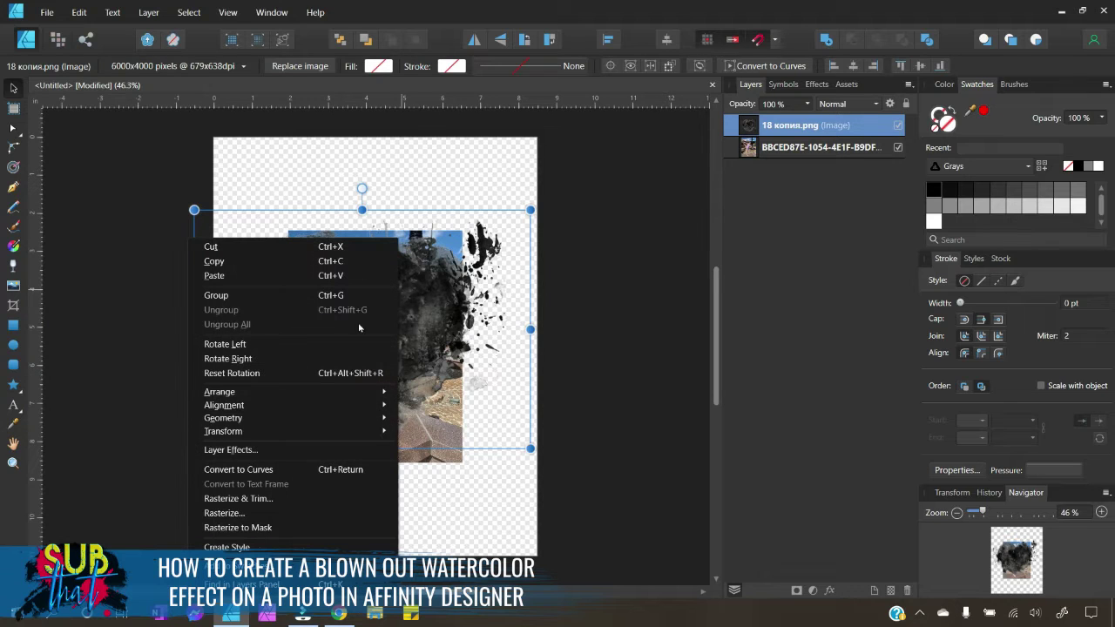
left_click(248, 510)
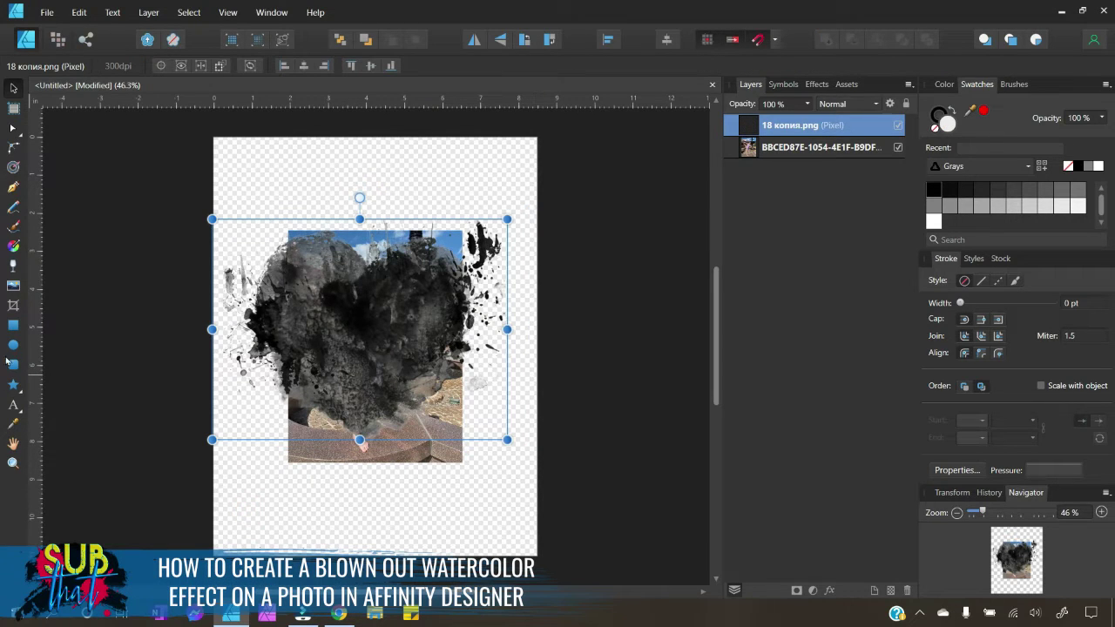
Draw a rectangle about 9.3 by 6.9 in that covers the whole mask and photo, and fill it white.
left_click(12, 326)
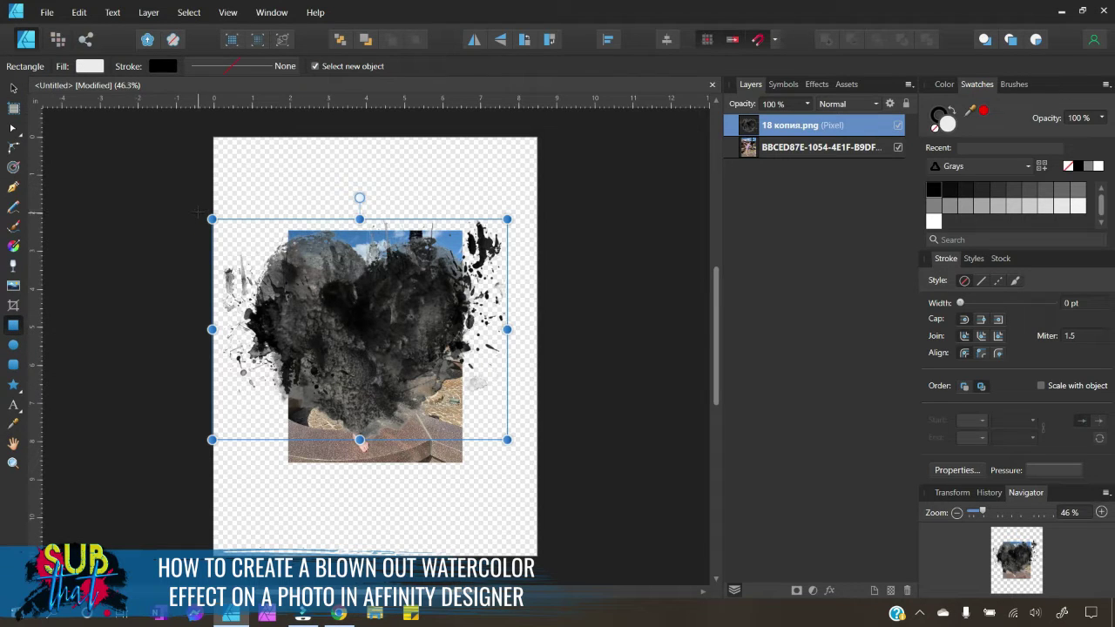
left_click_drag(200, 211, 554, 475)
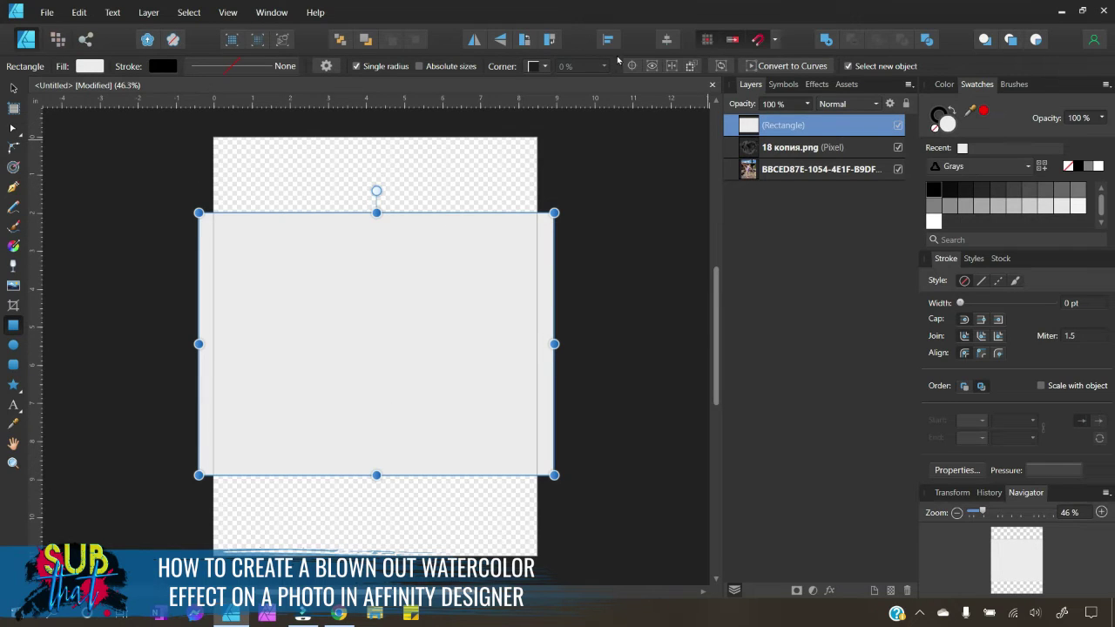
left_click(933, 221)
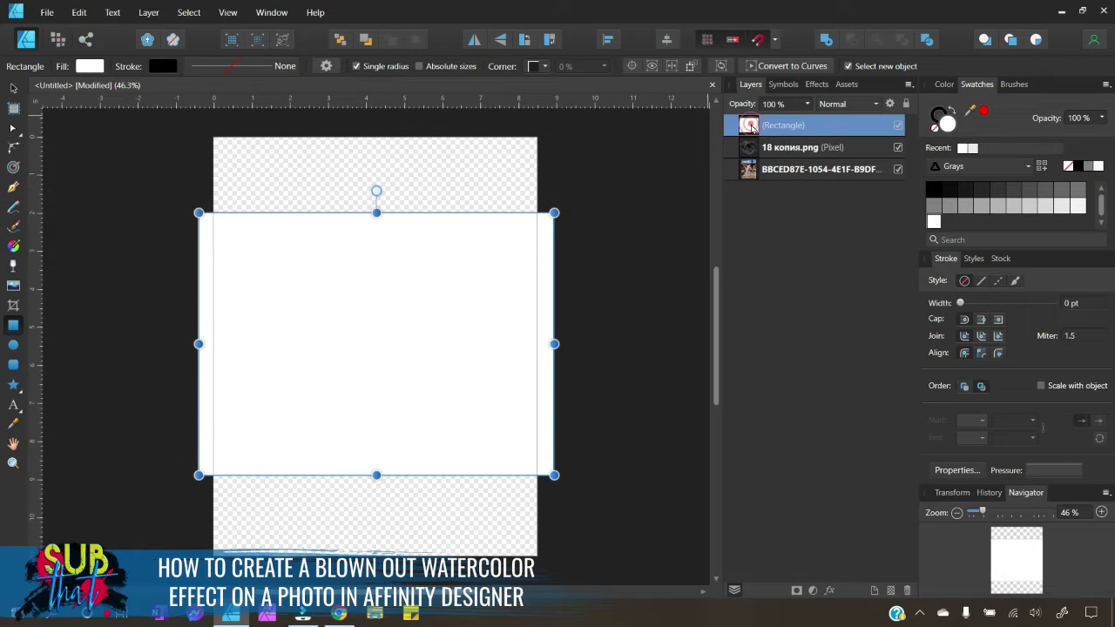
Clip the white rectangle inside the 18 копия mask layer and rasterize them into one pixel layer.
left_click_drag(754, 129, 795, 154)
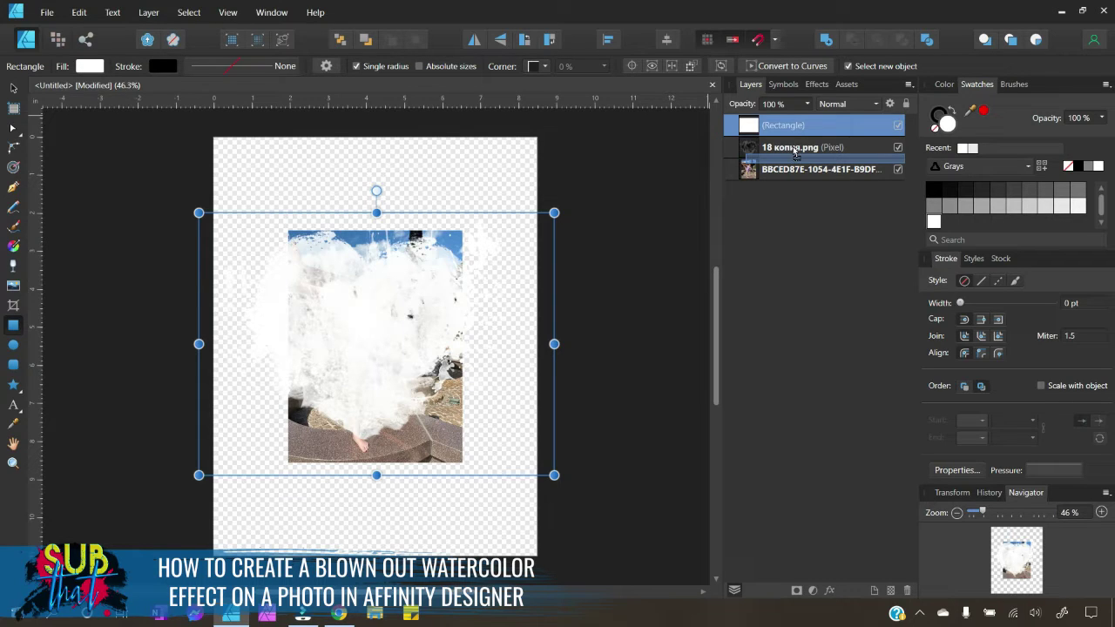
left_click_drag(795, 153, 795, 153)
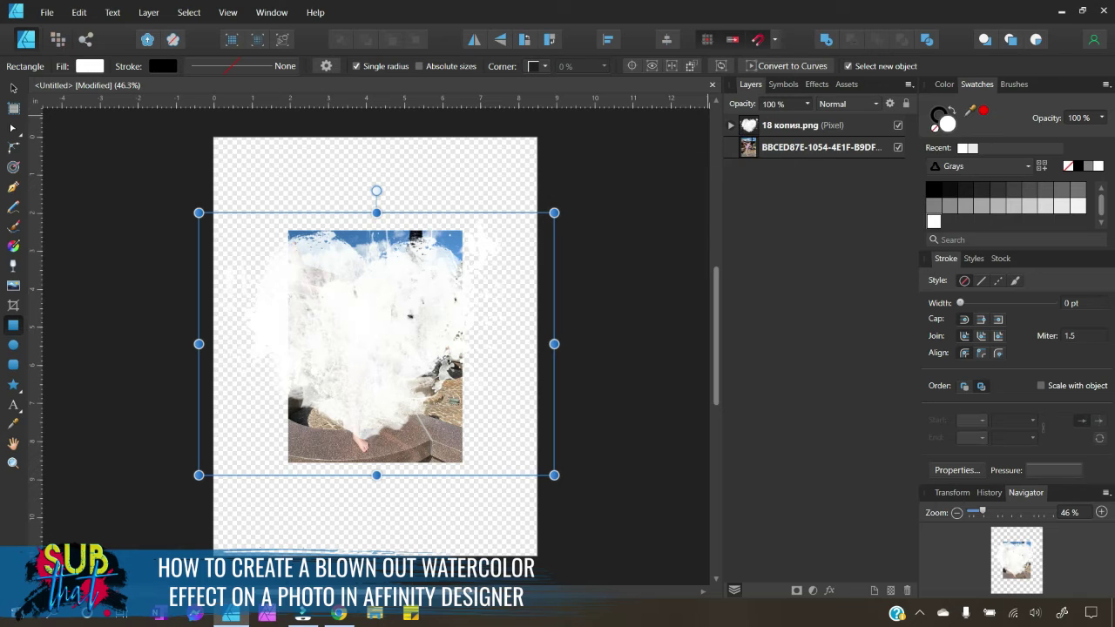
left_click(13, 88)
right_click(795, 130)
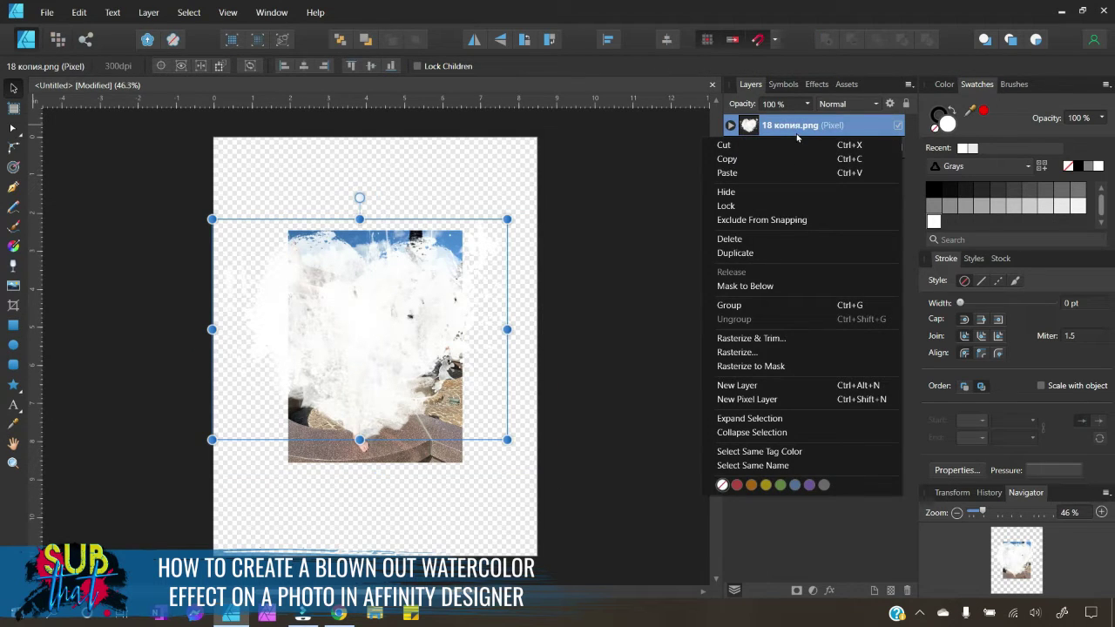
left_click(783, 351)
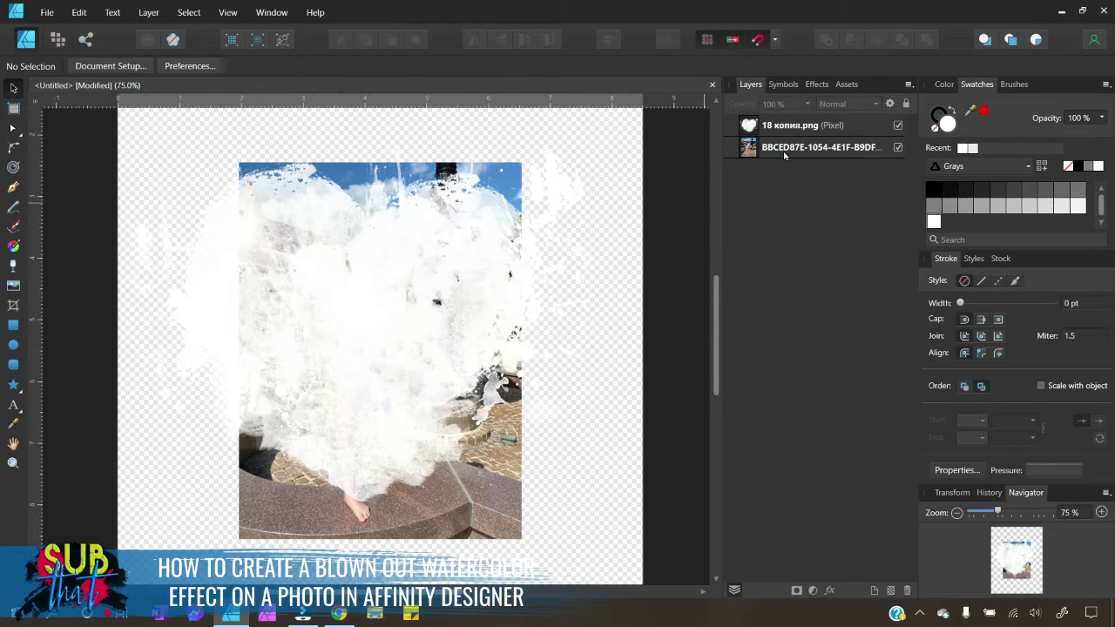
Create a document palette from the document's colours and browse its swatches.
left_click(785, 154)
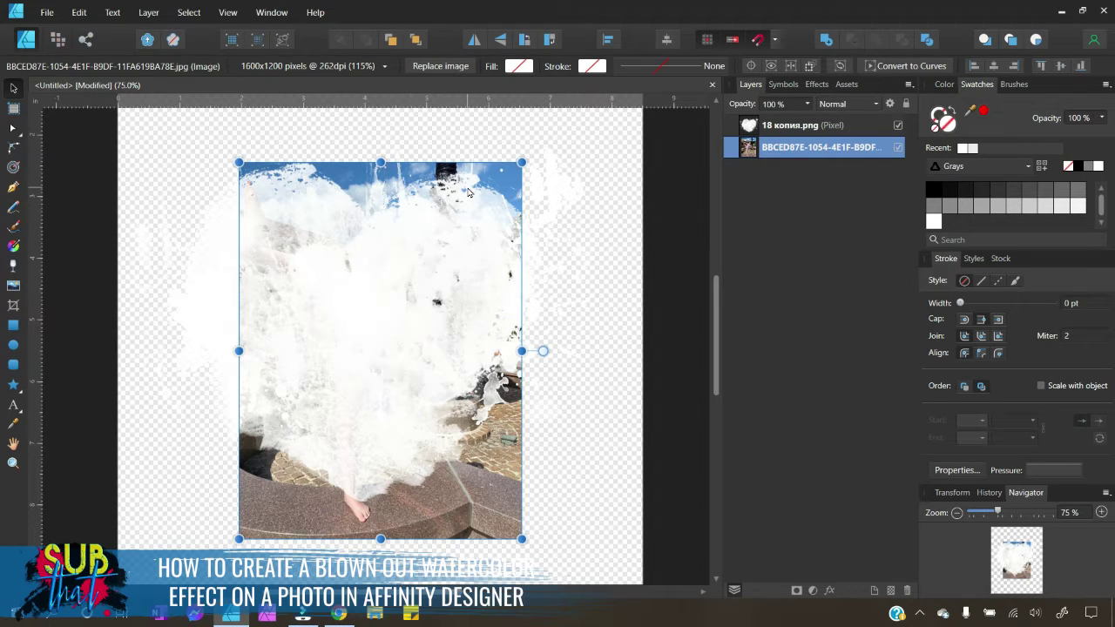
left_click(602, 294)
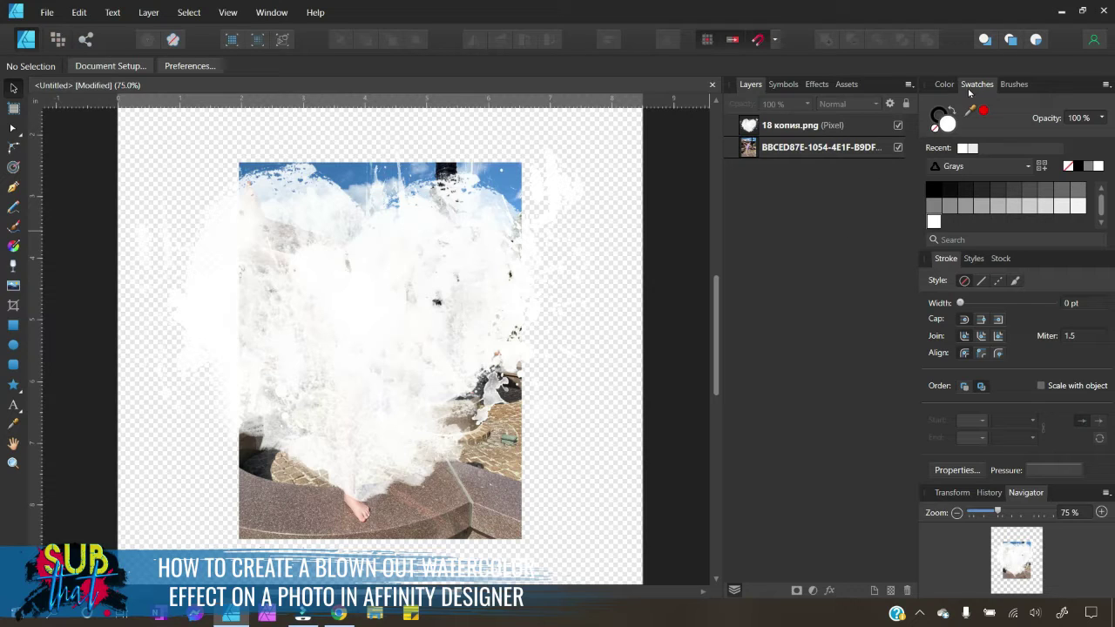
left_click(1106, 84)
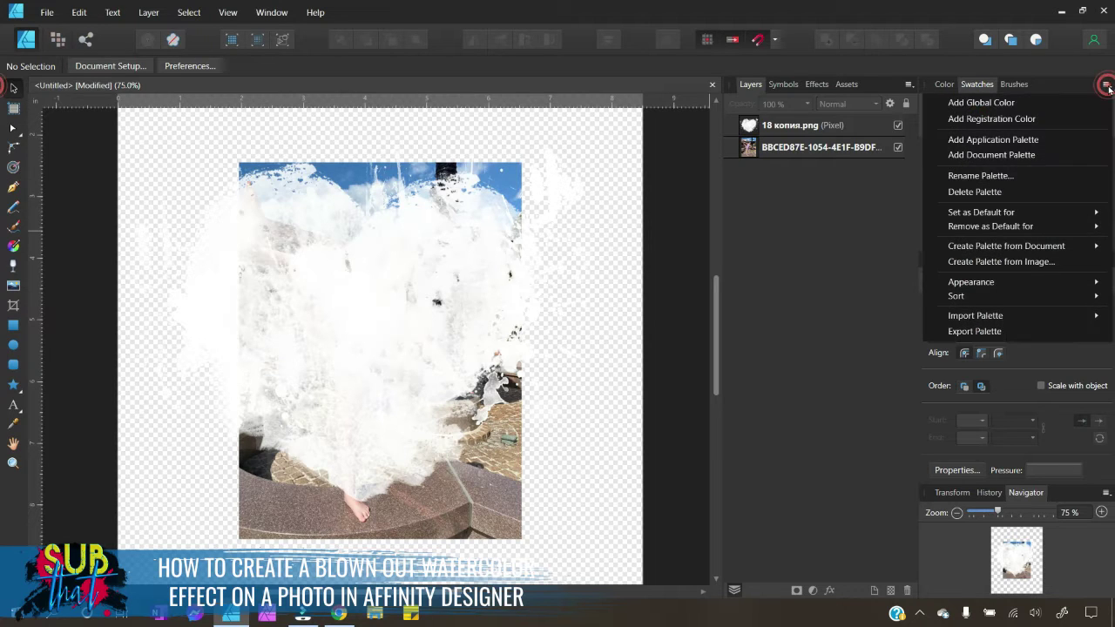
mouse_move(965, 252)
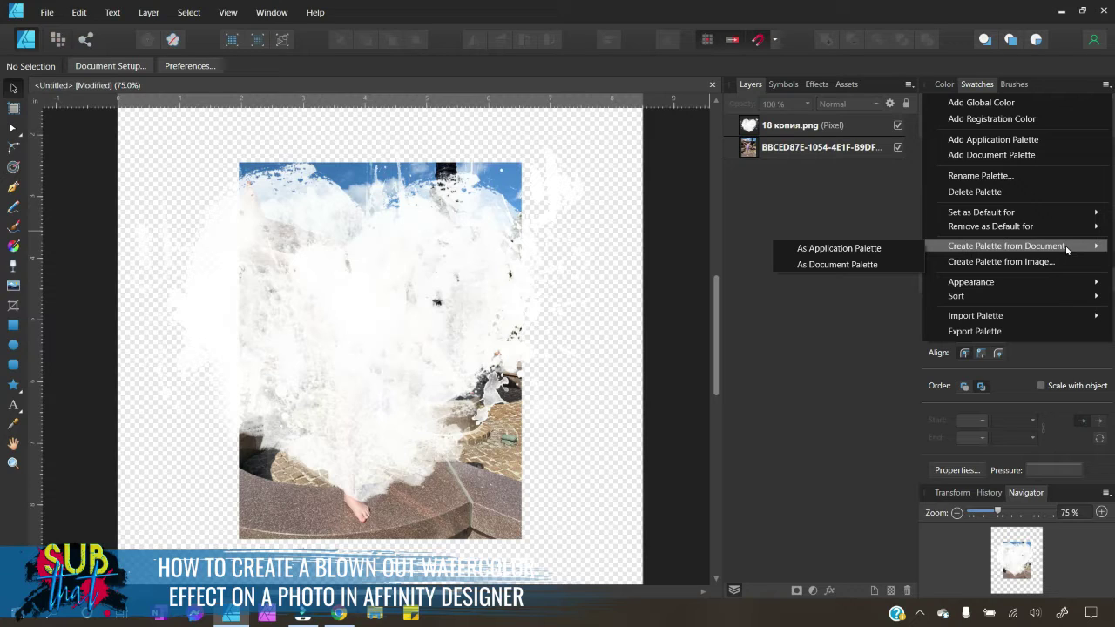
left_click(870, 265)
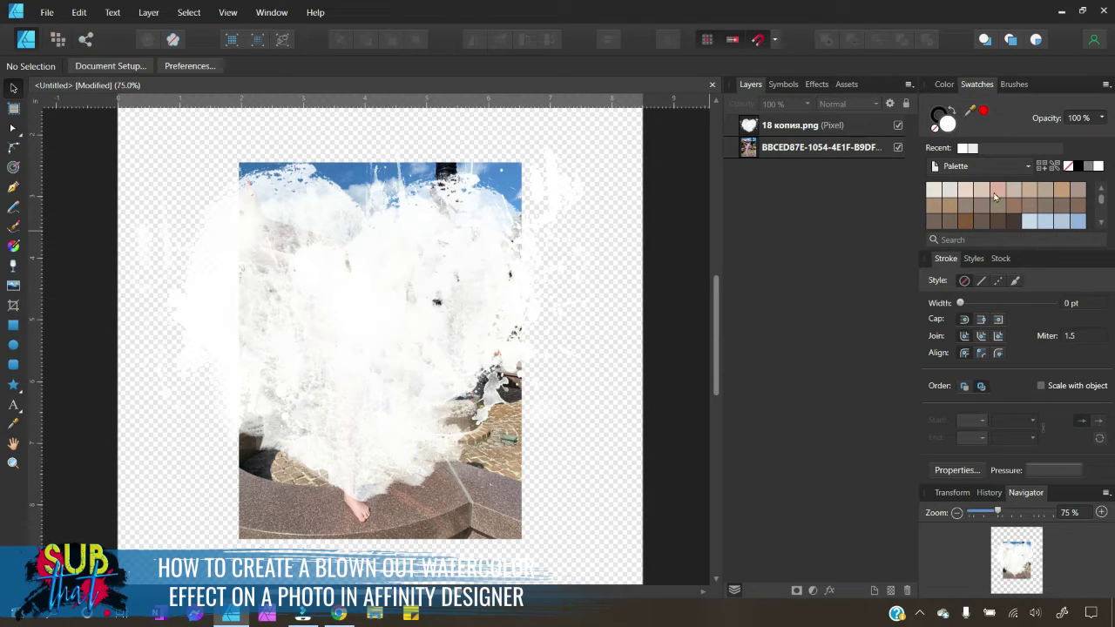
scroll(997, 205, "down", 5)
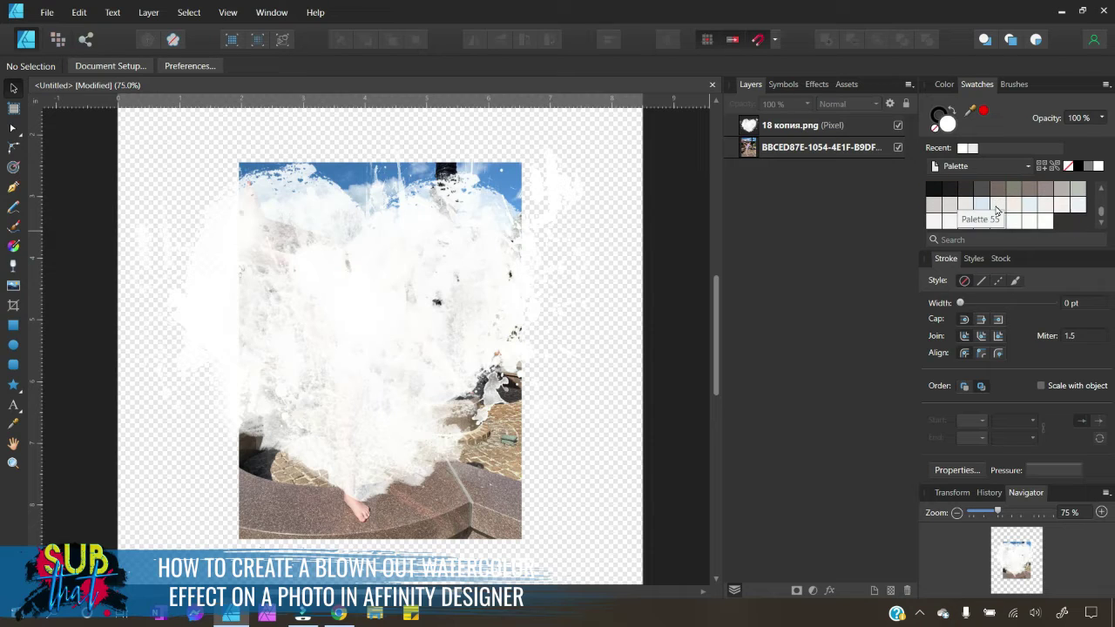
scroll(996, 209, "up", 4)
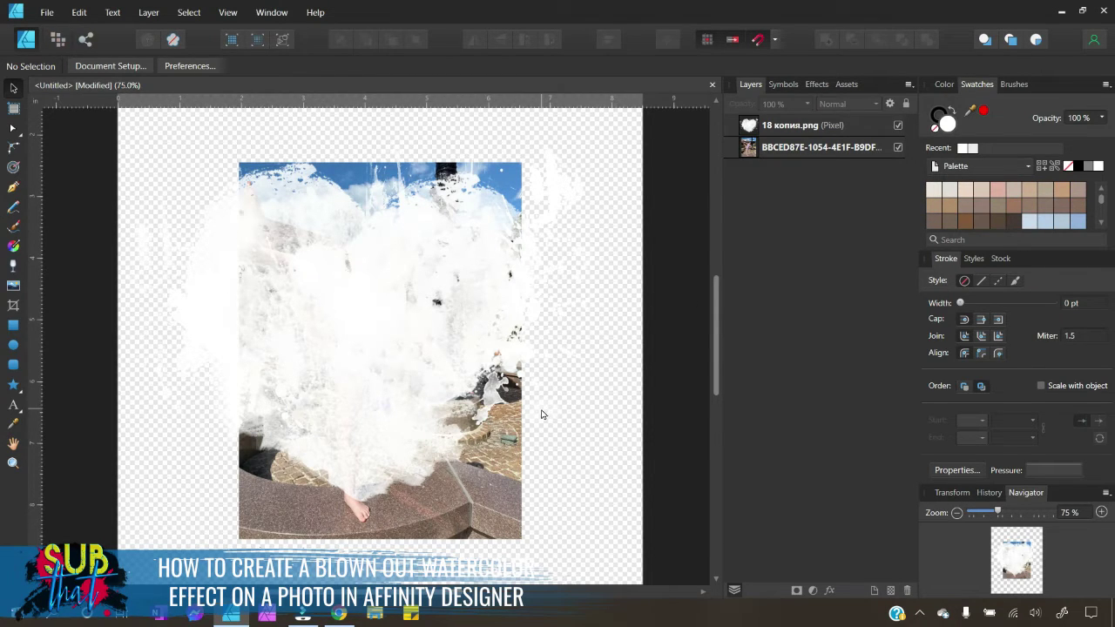
Rasterize the dancer photo layer and clip it inside the 18 копия mask layer.
left_click(807, 150)
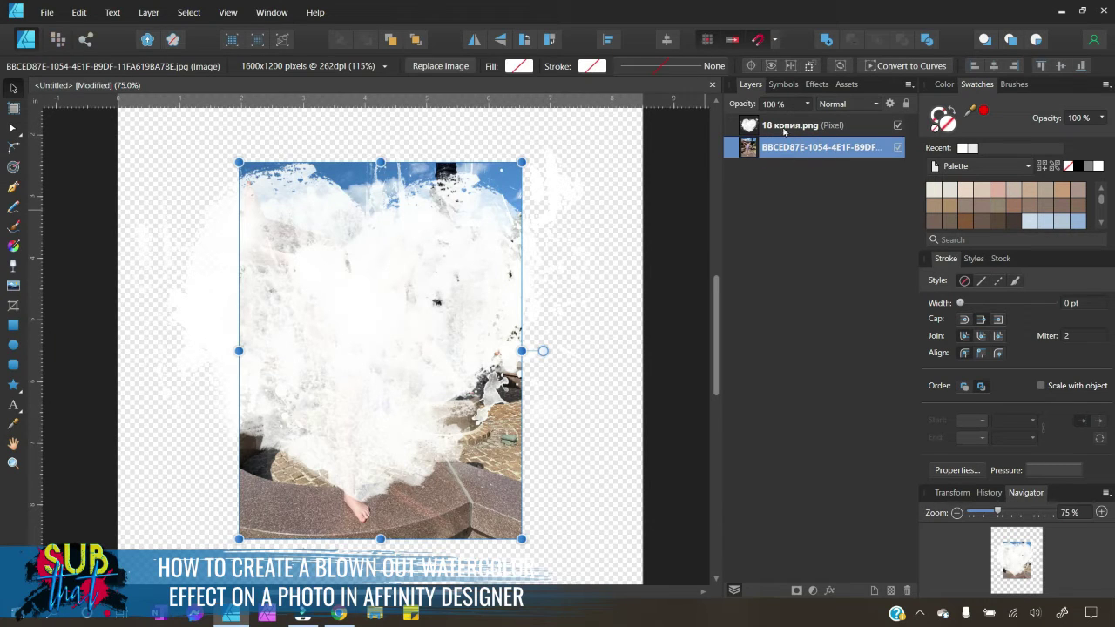
right_click(502, 188)
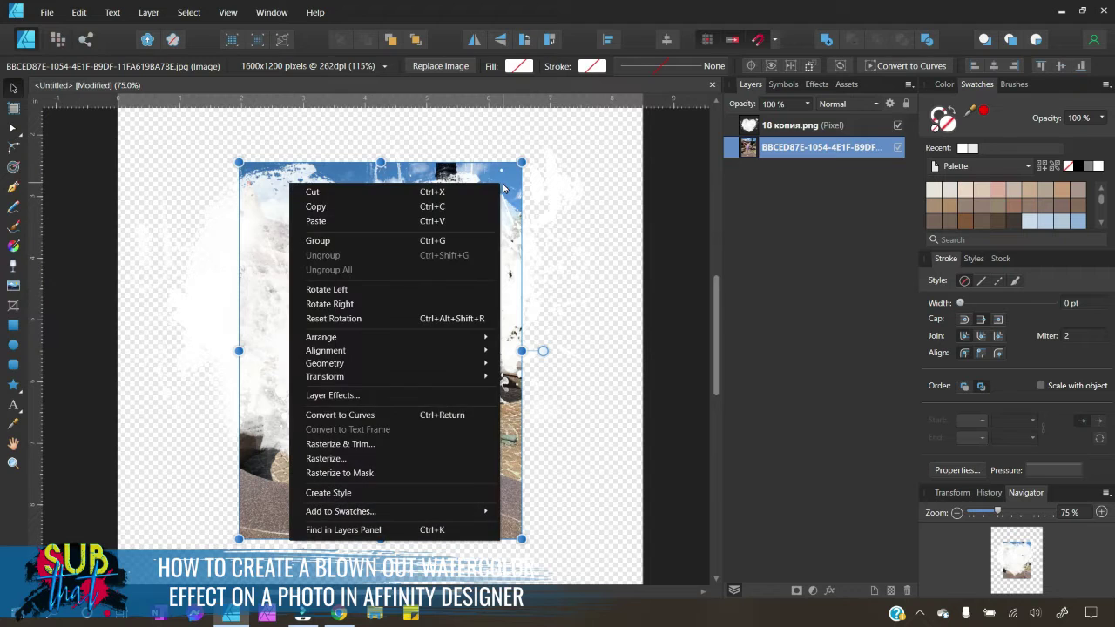
left_click(394, 462)
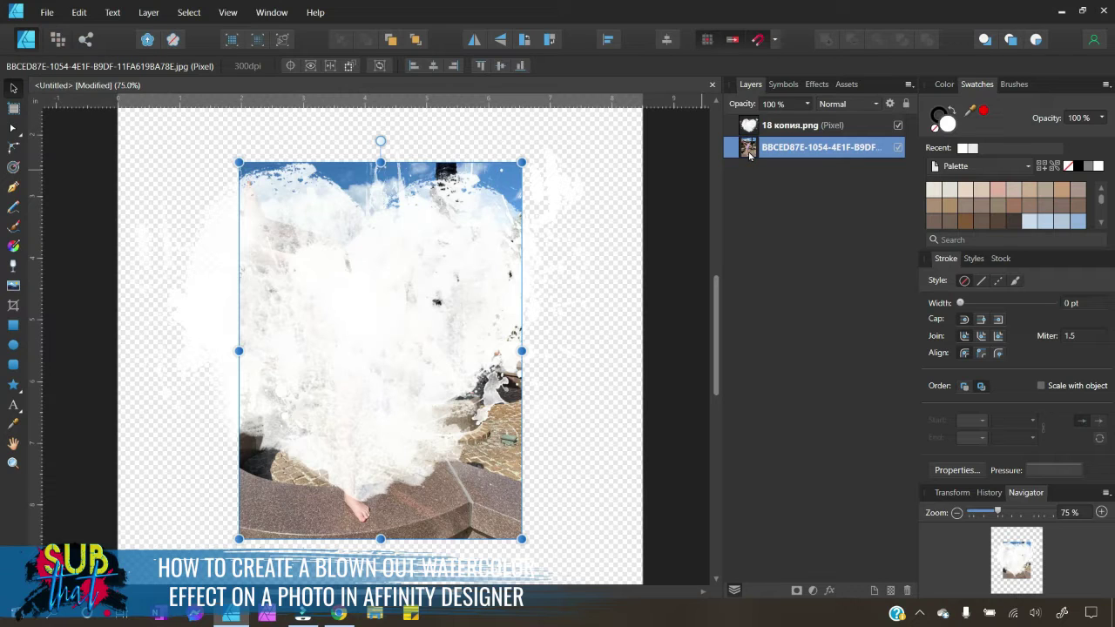
left_click_drag(749, 154, 788, 133)
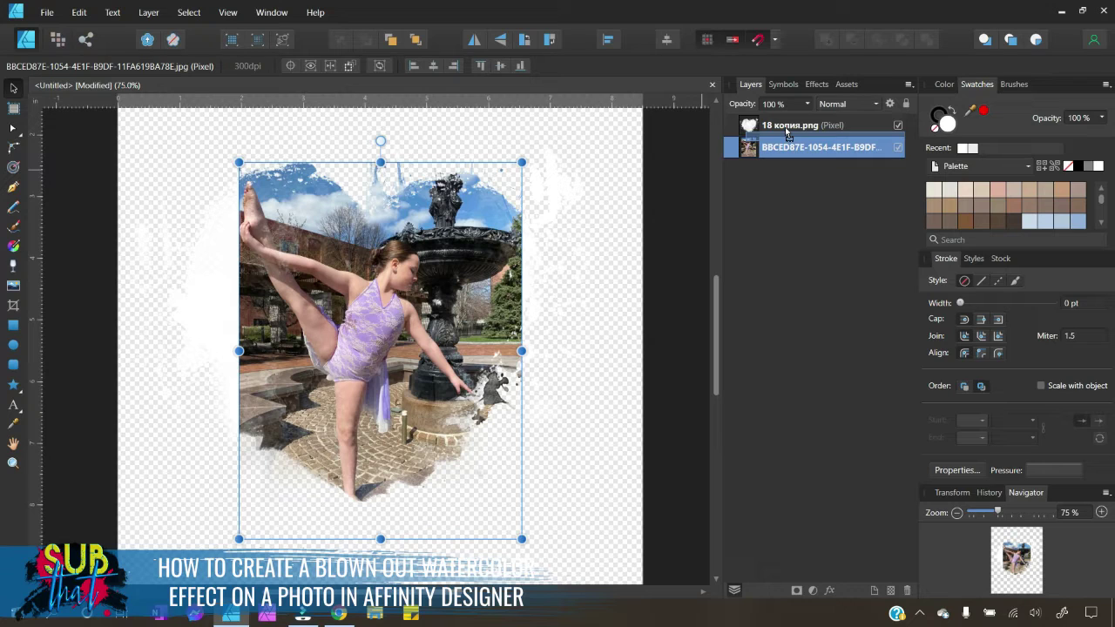
left_click_drag(787, 130, 788, 133)
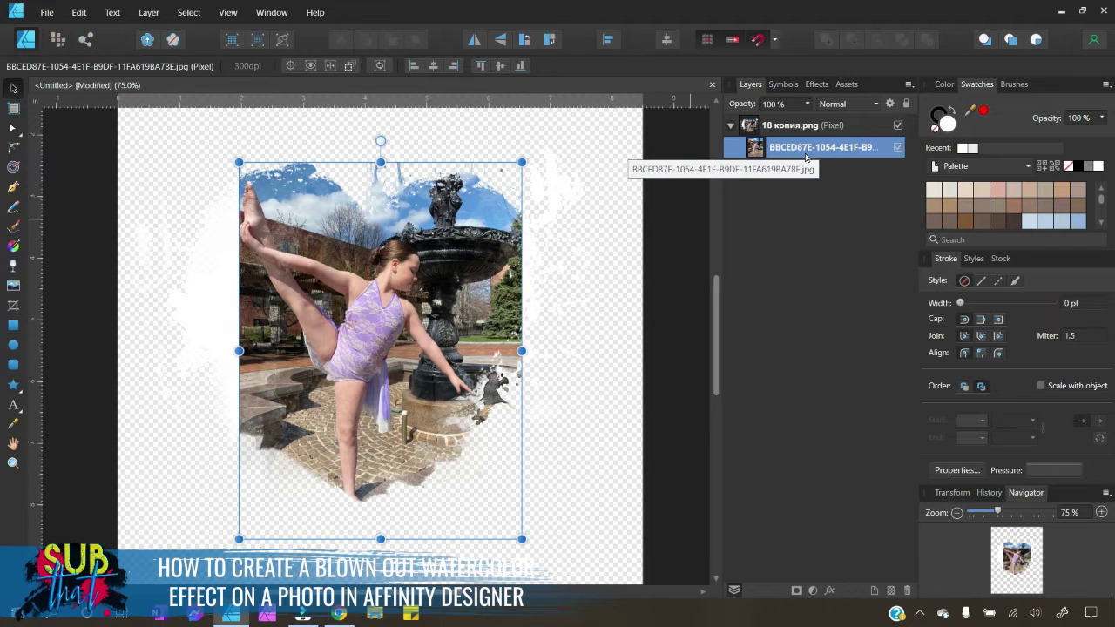
Enlarge the clipped photo slightly and reposition it so the dancer's raised foot and standing foot fit inside the heart shape.
left_click_drag(374, 380, 374, 361)
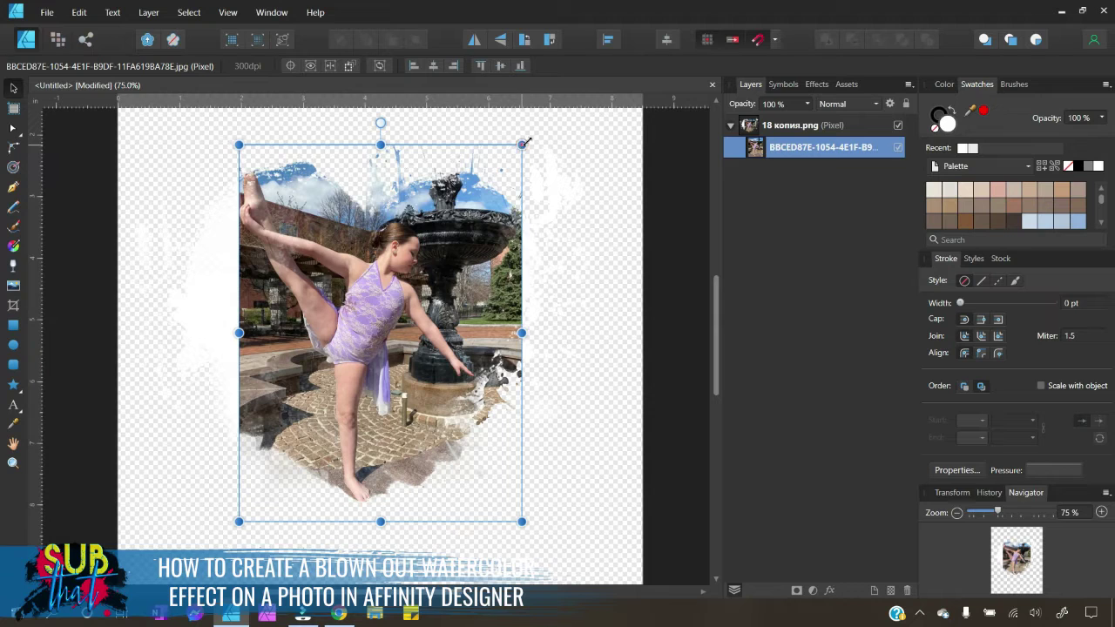
left_click_drag(521, 146, 533, 124)
left_click_drag(469, 241, 476, 262)
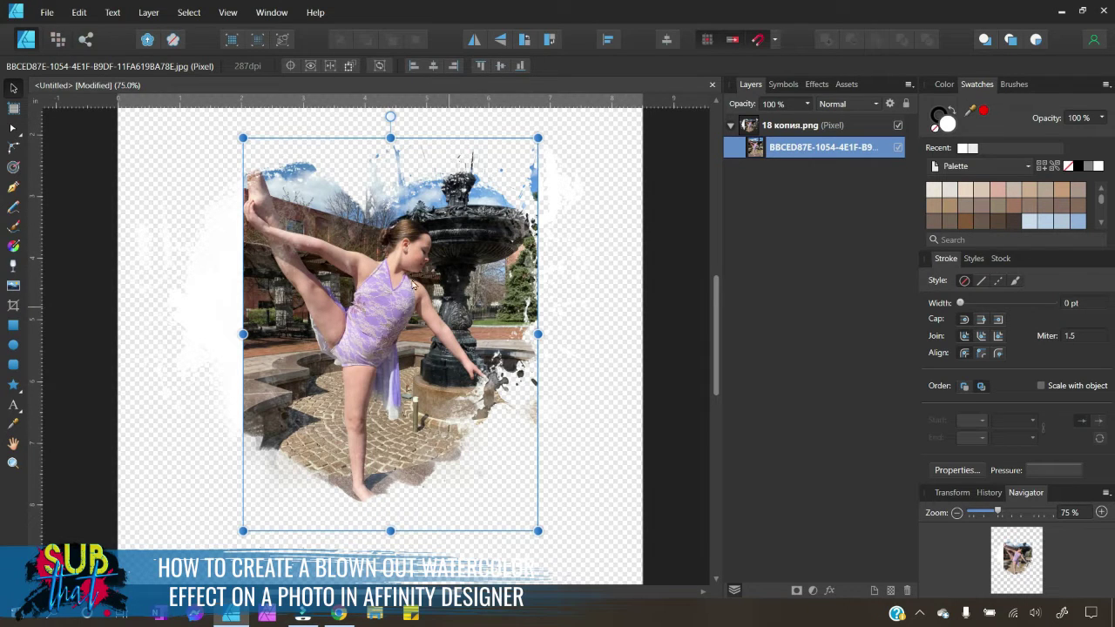
left_click_drag(391, 311, 454, 312)
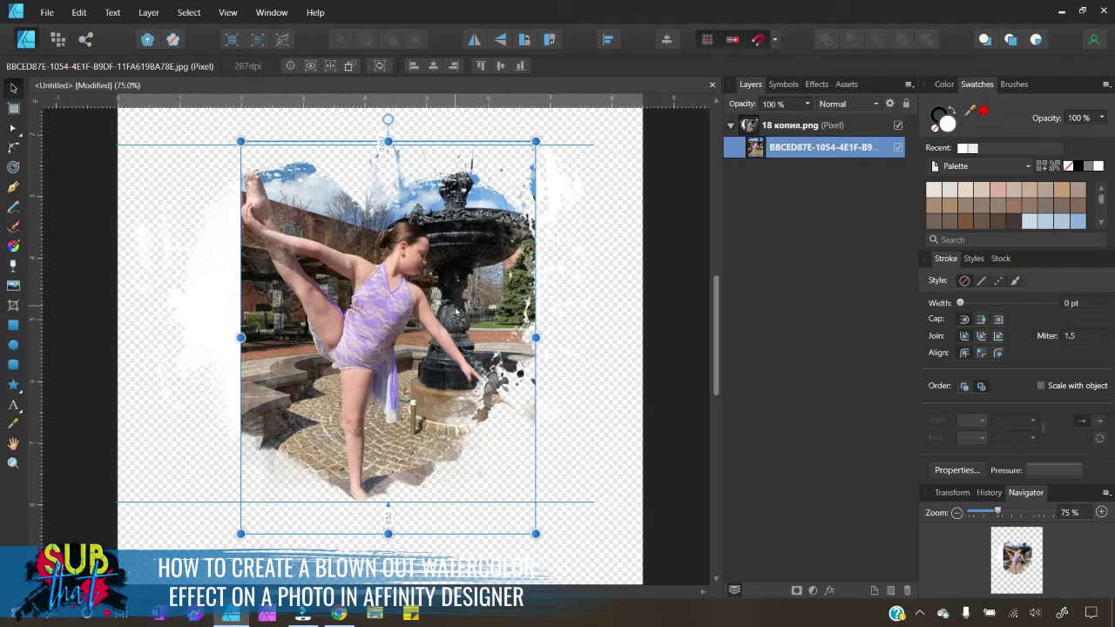
left_click(595, 369)
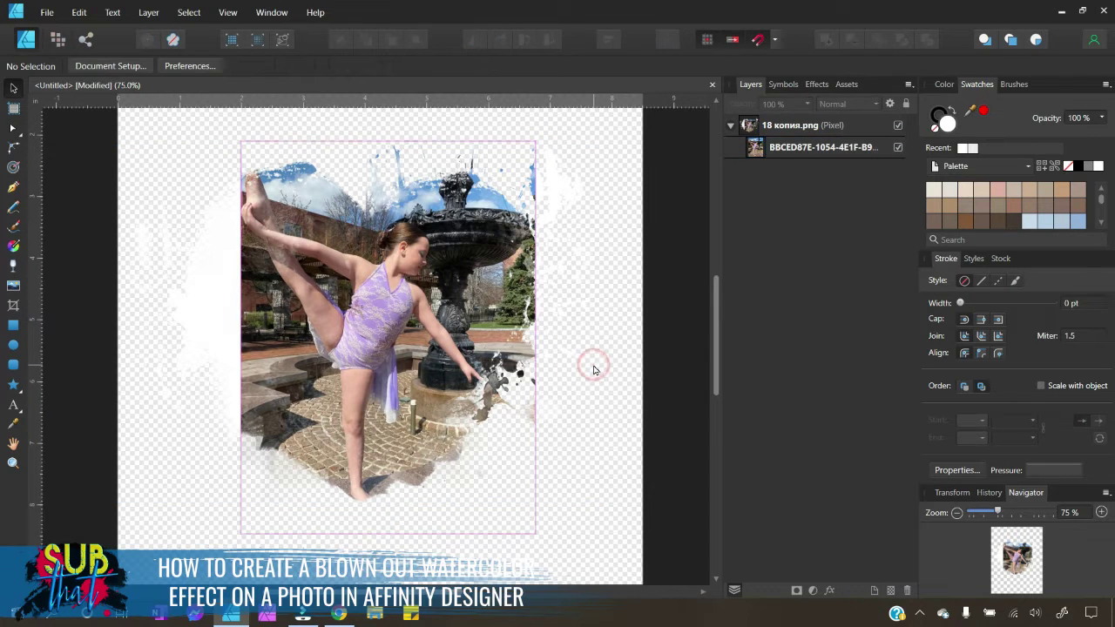
left_click(823, 150)
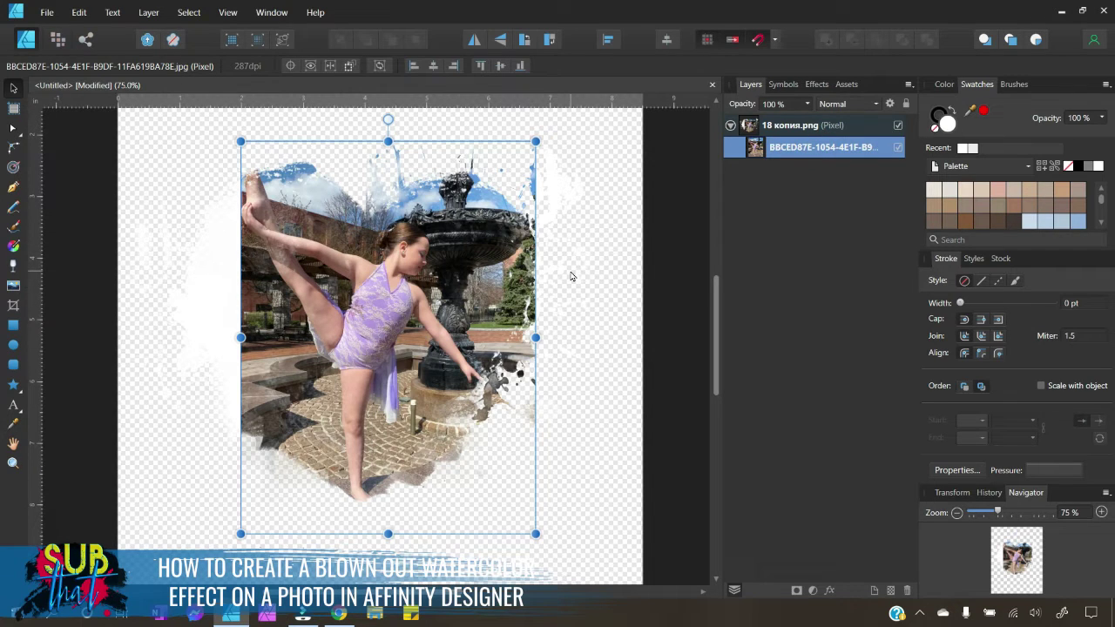
left_click(567, 321)
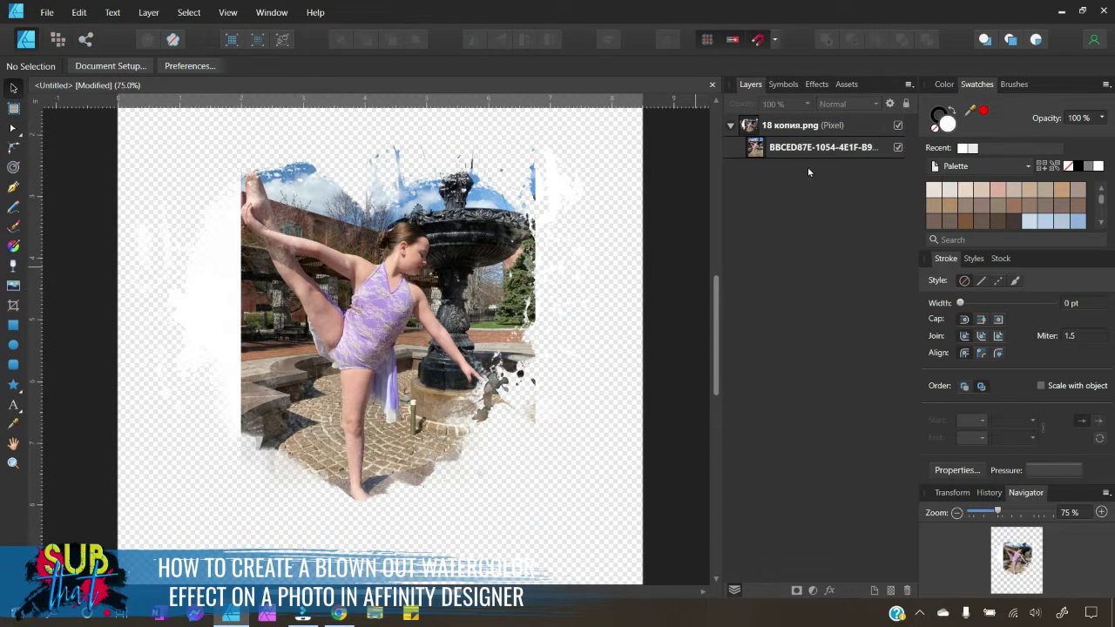
Set up the Erase Brush in the Pixel Persona with the soft 128 px Basic brush, 75% opacity and 257.5 px width.
left_click(57, 40)
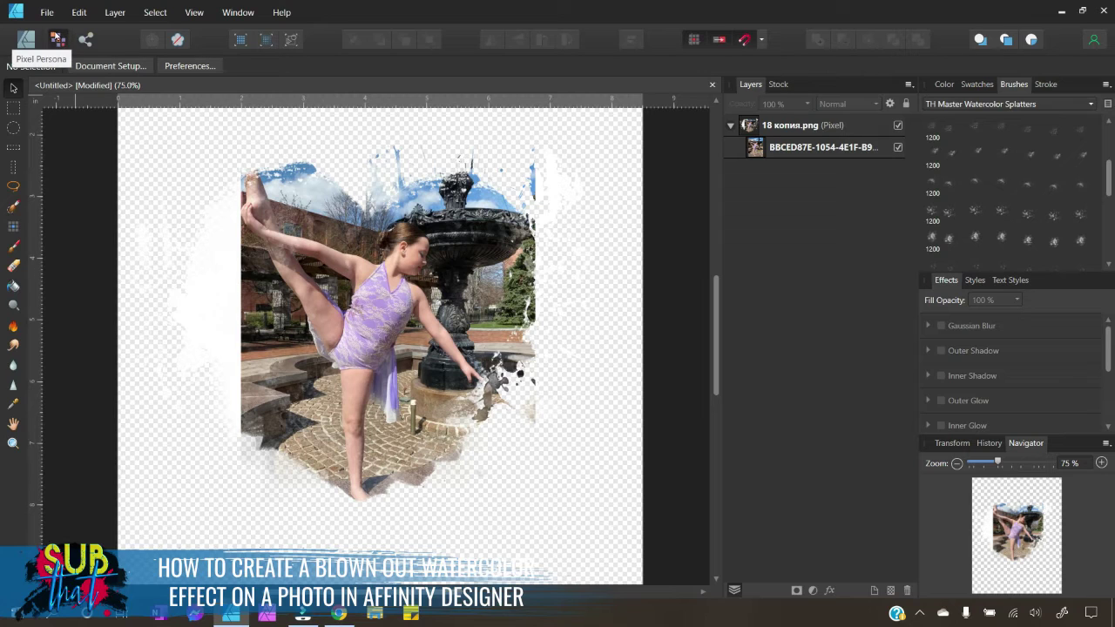
left_click(14, 268)
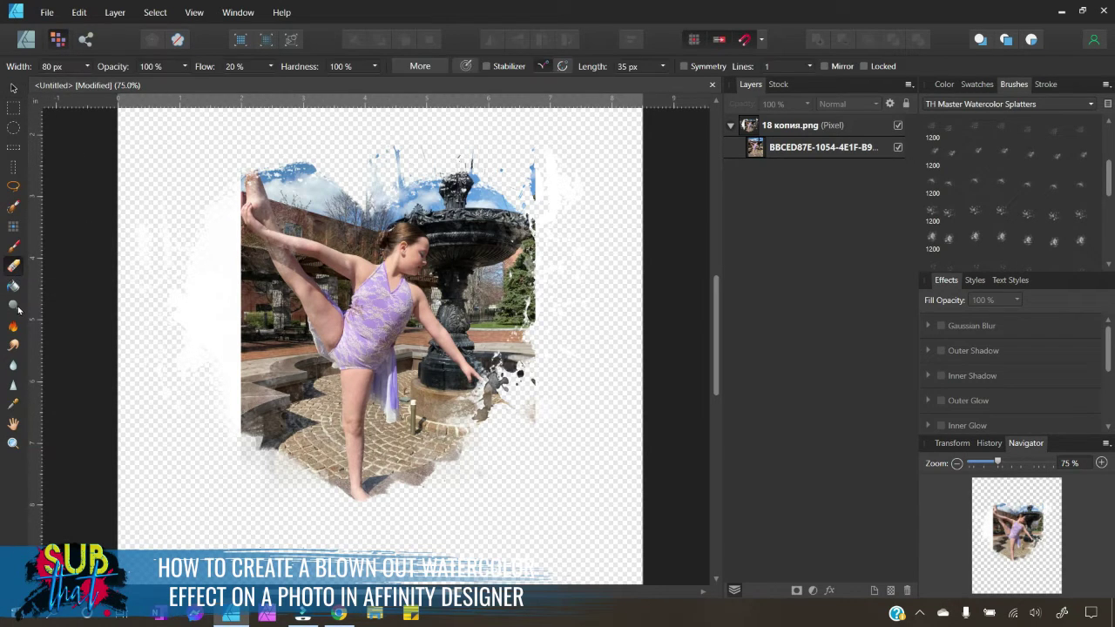
left_click(1043, 105)
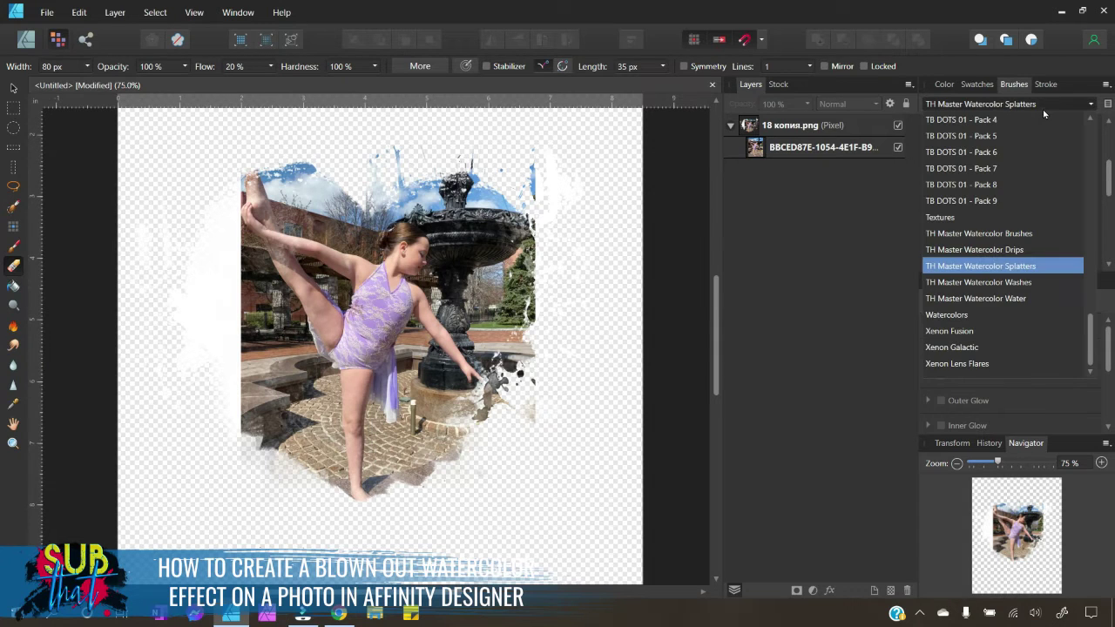
scroll(993, 212, "up", 15)
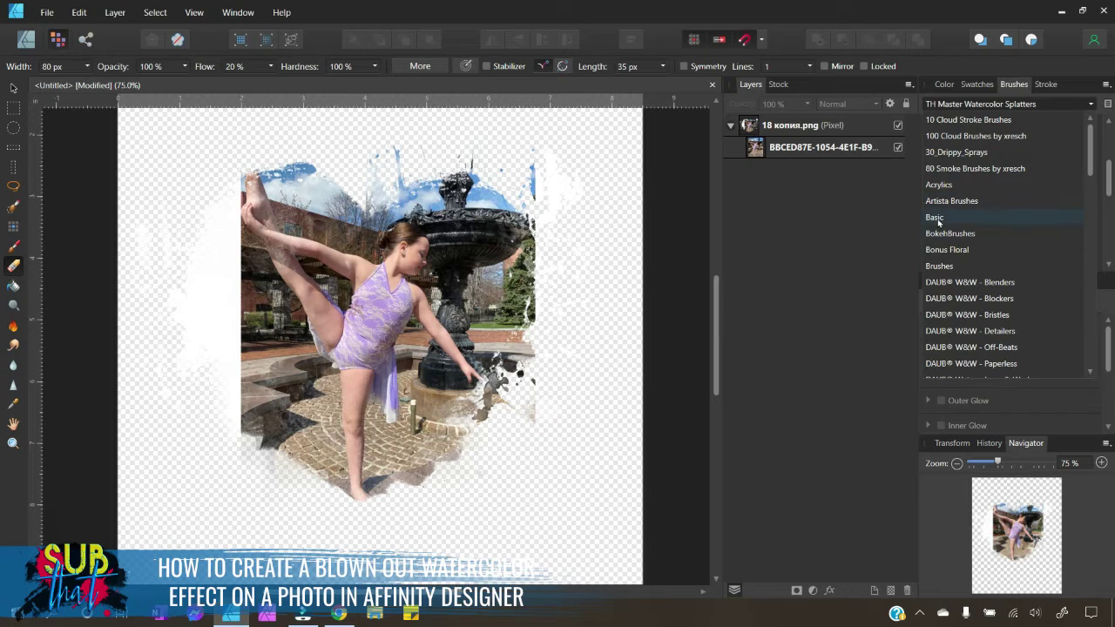
left_click(938, 220)
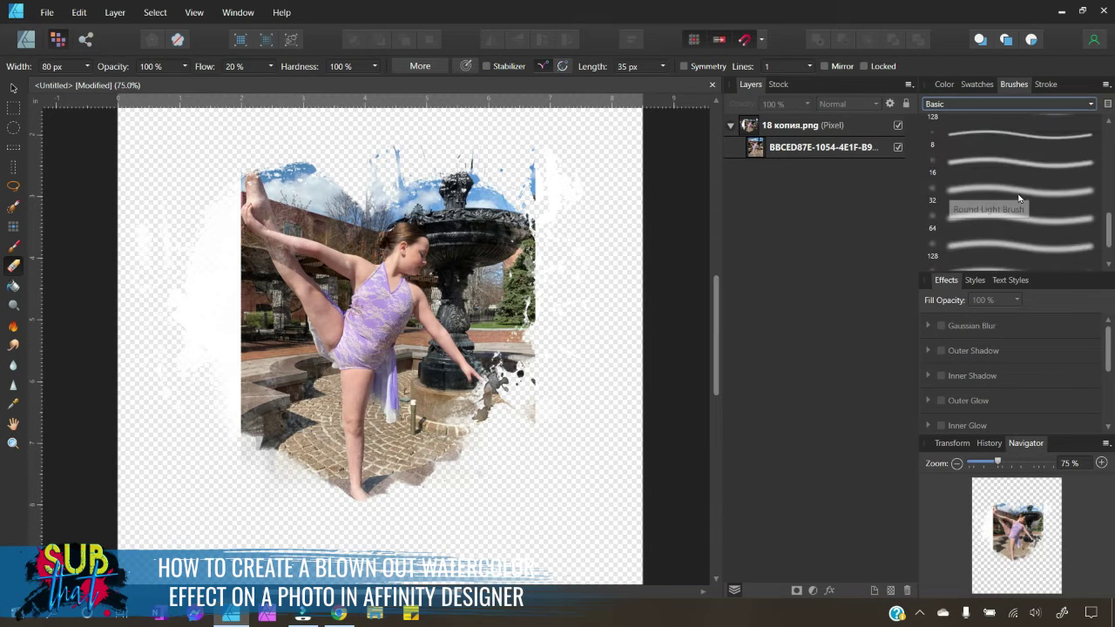
scroll(1019, 199, "down", 2)
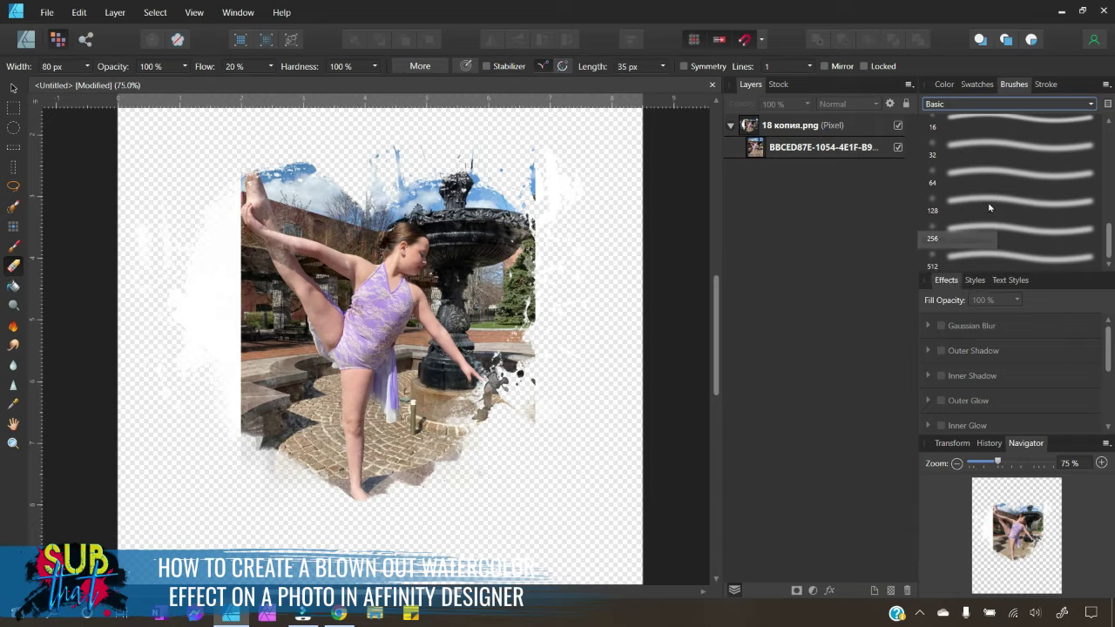
left_click(988, 199)
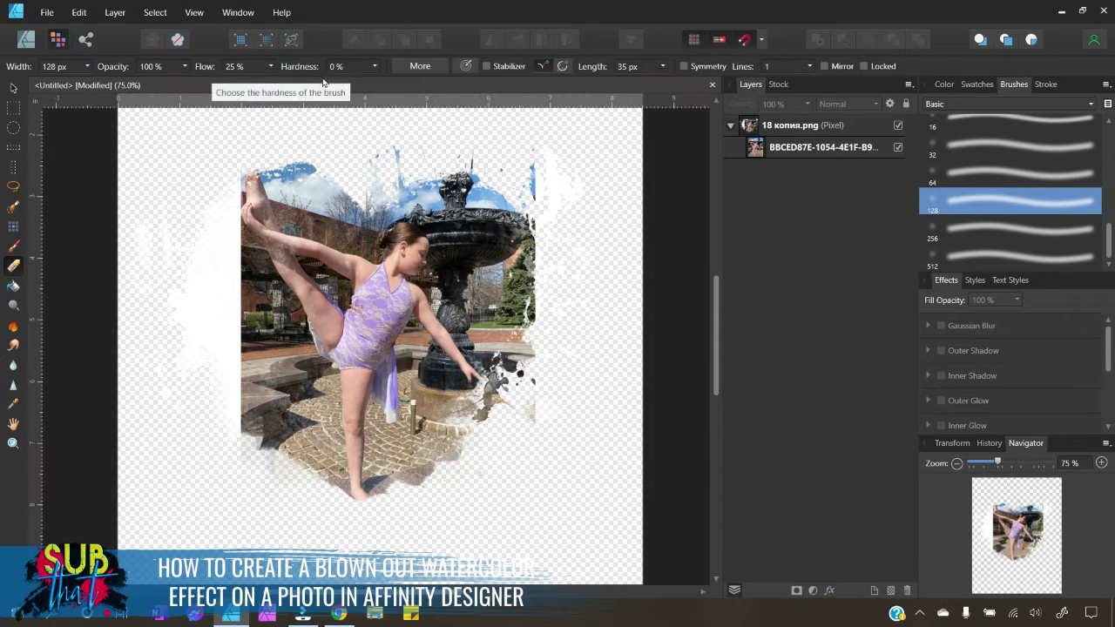
left_click(155, 68)
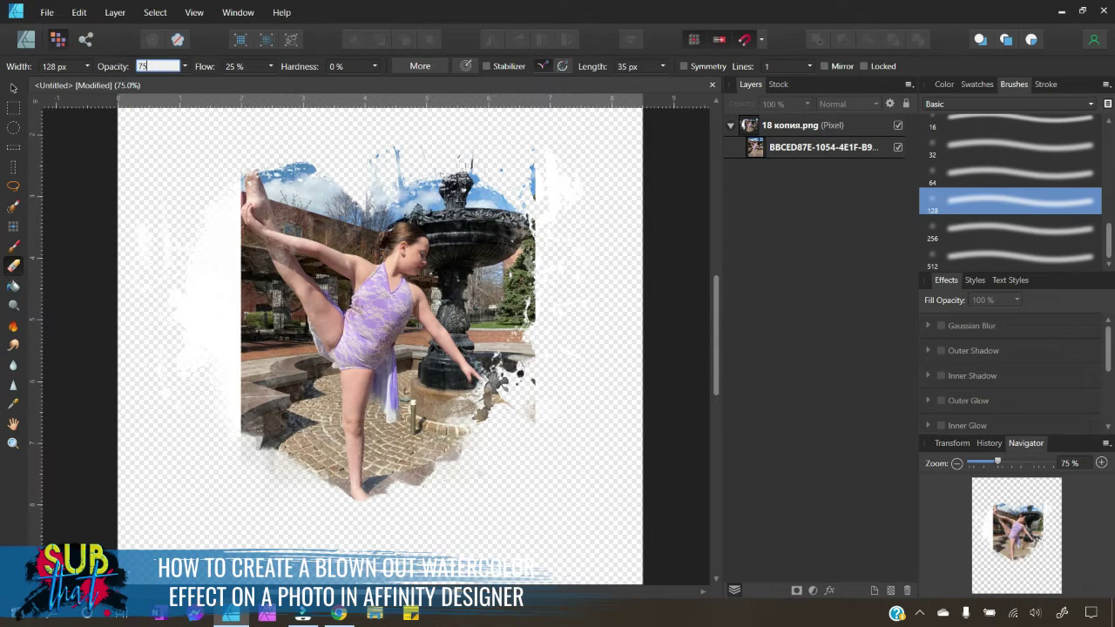
type("75")
key("Return")
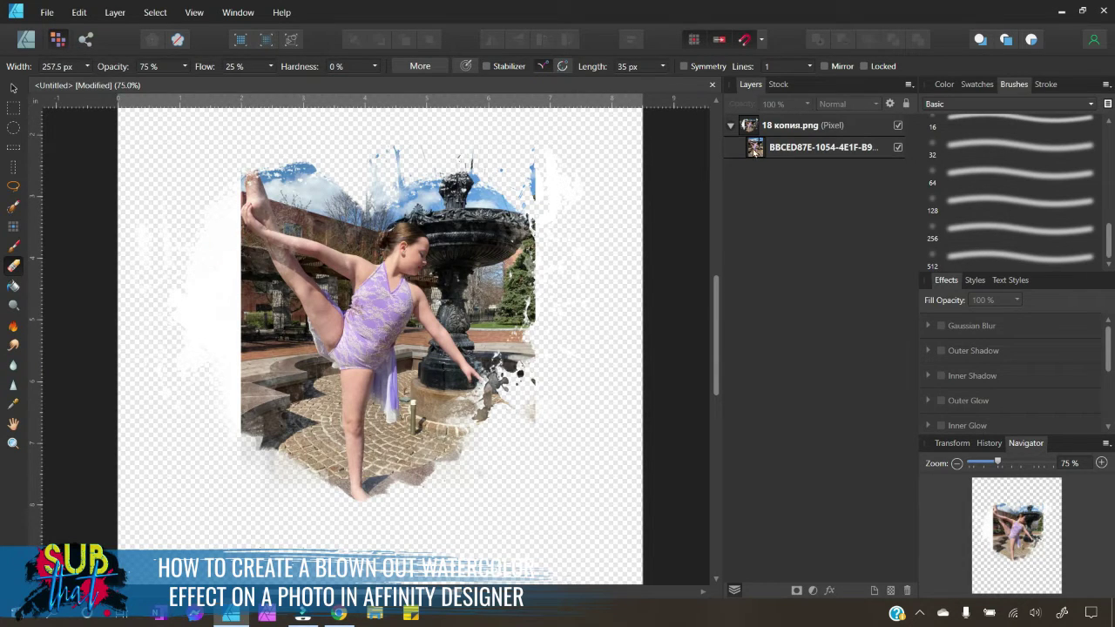
Soften the hard left edge of the dancer photo by erasing along it, from the raised foot down to the stonework.
left_click(815, 148)
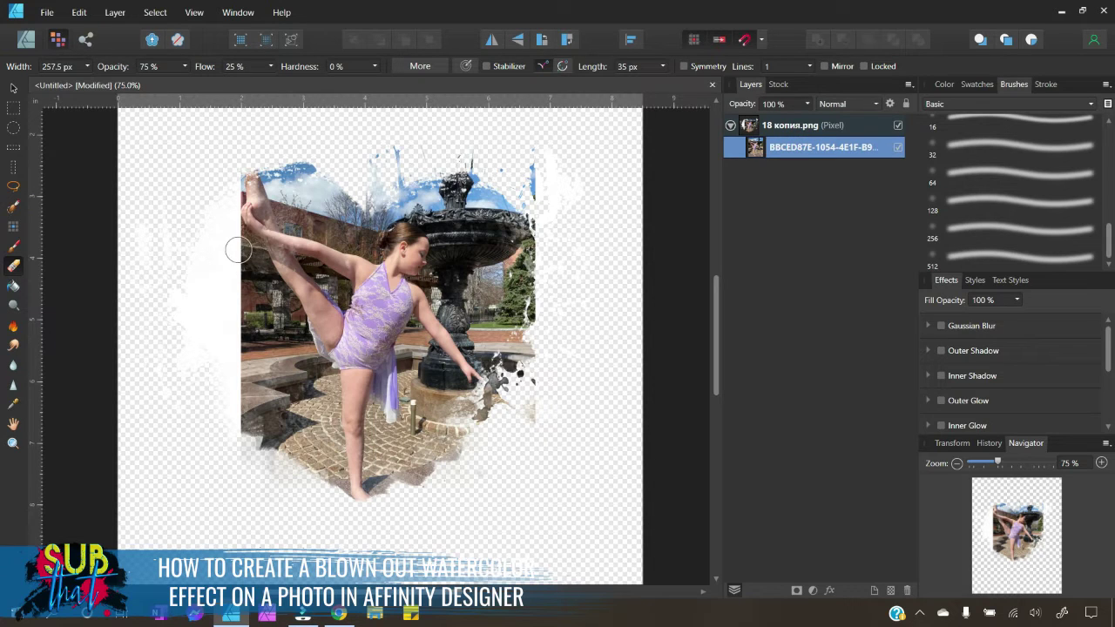
mouse_move(237, 252)
left_mouse_down()
mouse_move(231, 239)
mouse_move(231, 287)
left_mouse_up()
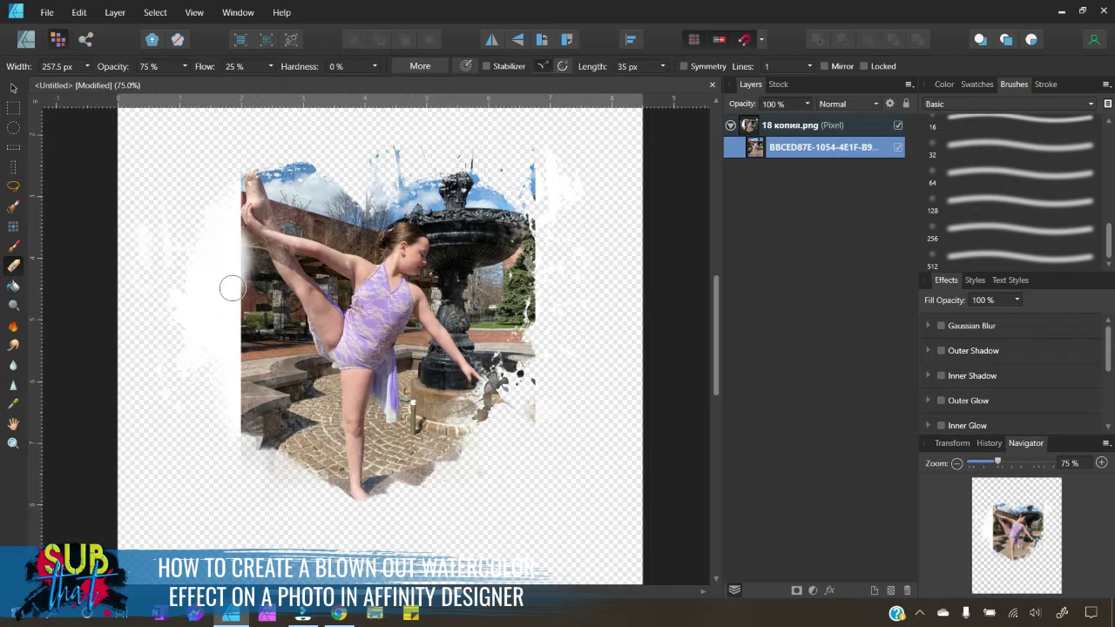
left_click_drag(237, 249, 233, 427)
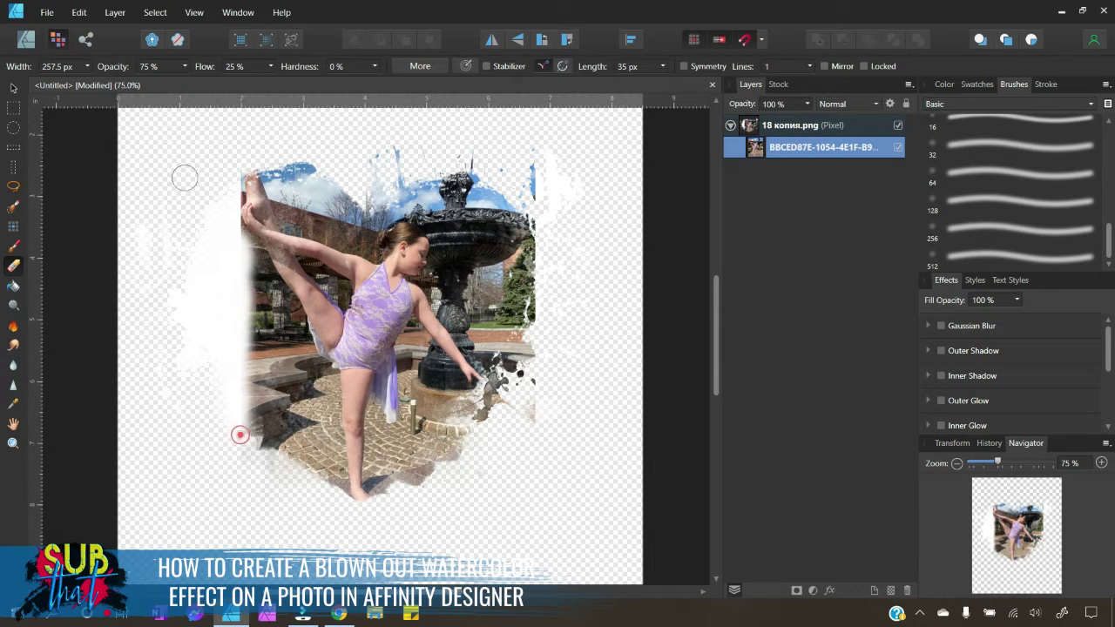
left_click_drag(236, 168, 236, 232)
key("ctrl+z")
left_click(236, 182)
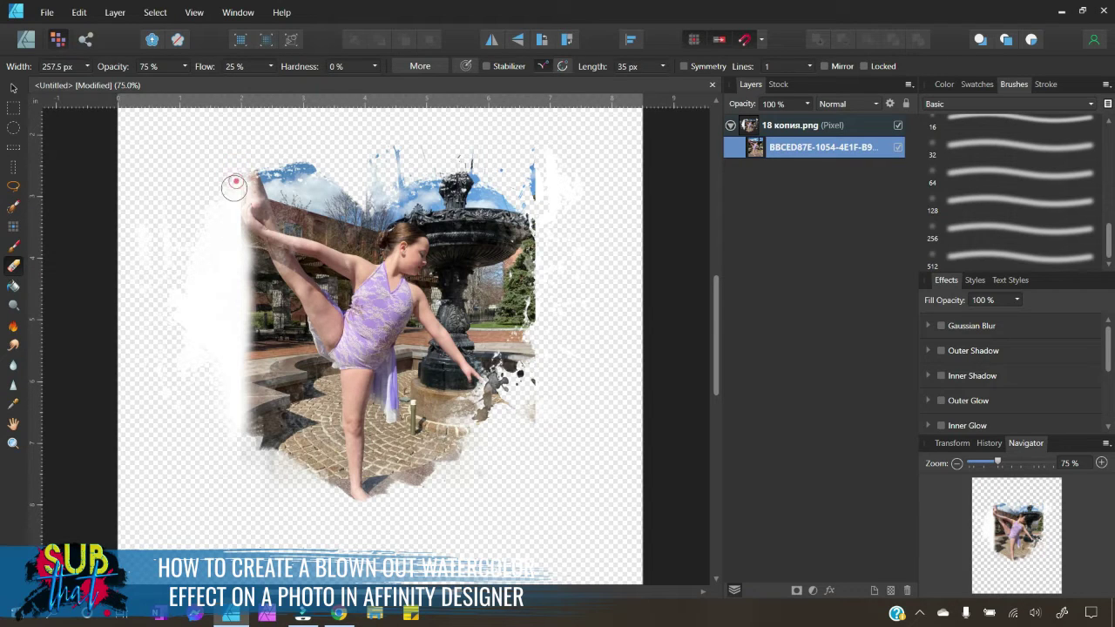
Erase along the photo's right edge beside the fountain to soften its straight border.
left_click(535, 174)
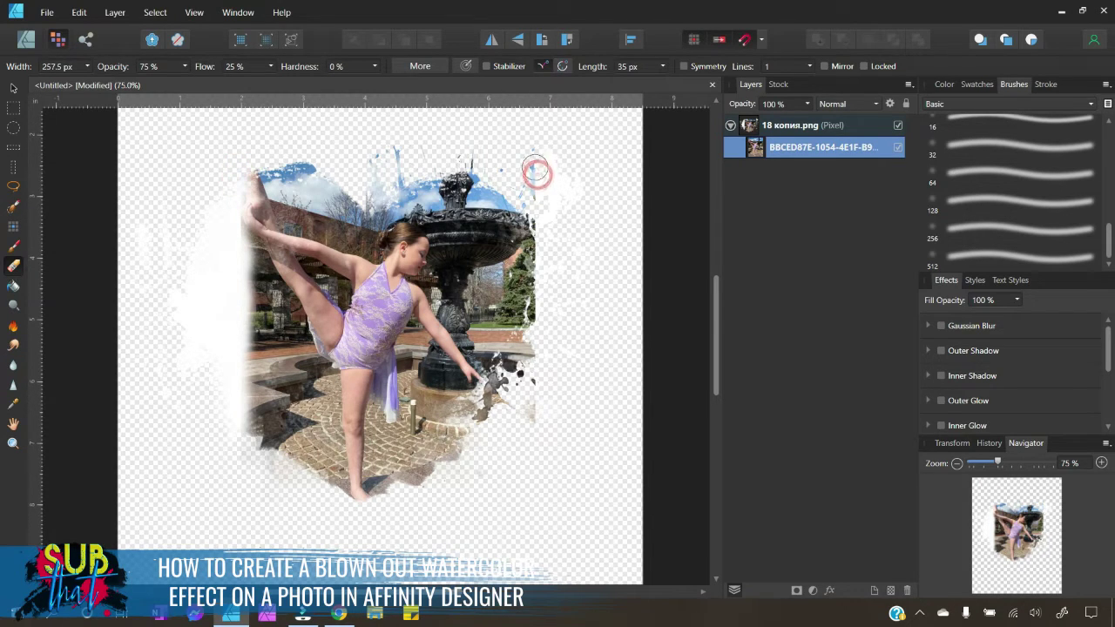
left_click_drag(530, 205, 536, 415)
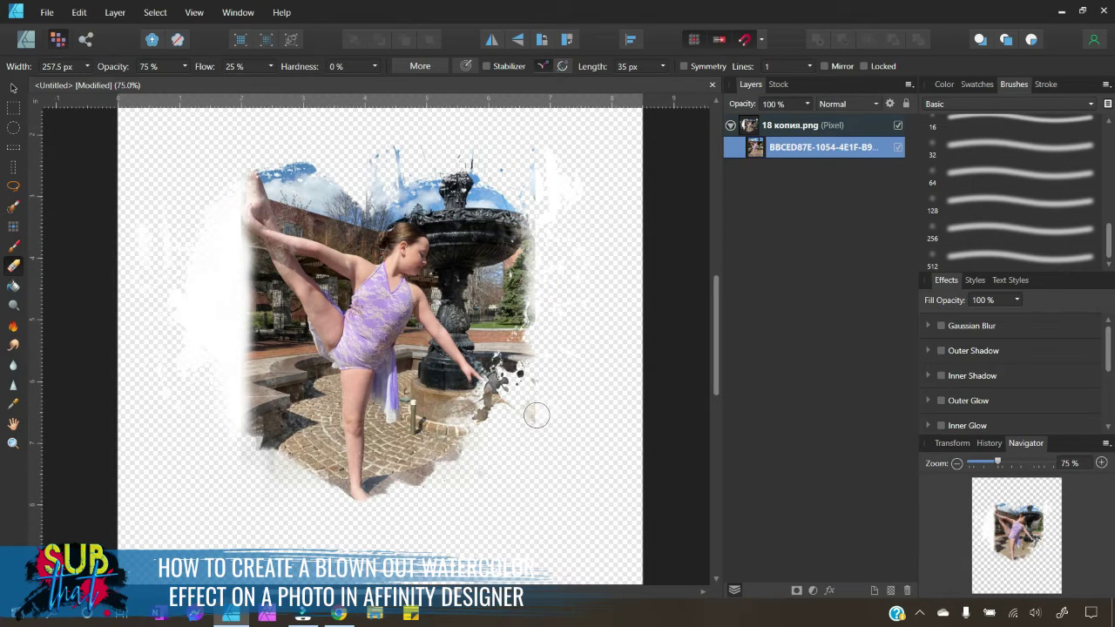
mouse_move(536, 186)
left_mouse_down()
mouse_move(527, 252)
mouse_move(522, 231)
mouse_move(540, 158)
mouse_move(542, 277)
left_mouse_up()
Choose the Watercolor Bristle 01 brush from the Watercolors set for erasing and enlarge it to 340.5 px.
left_click(1025, 104)
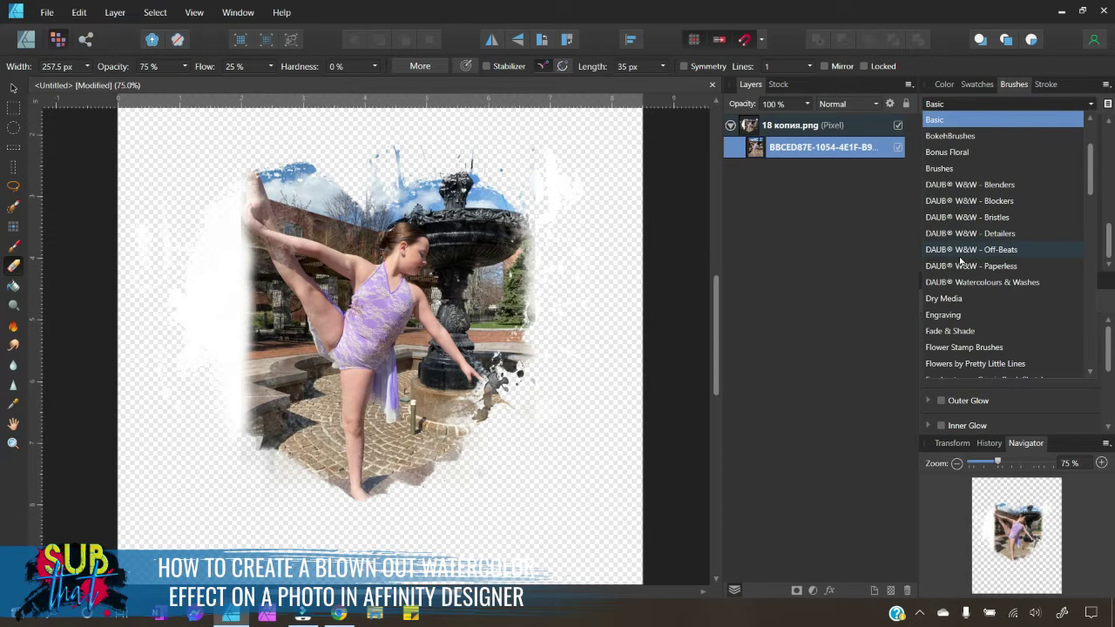
scroll(960, 262, "down", 10)
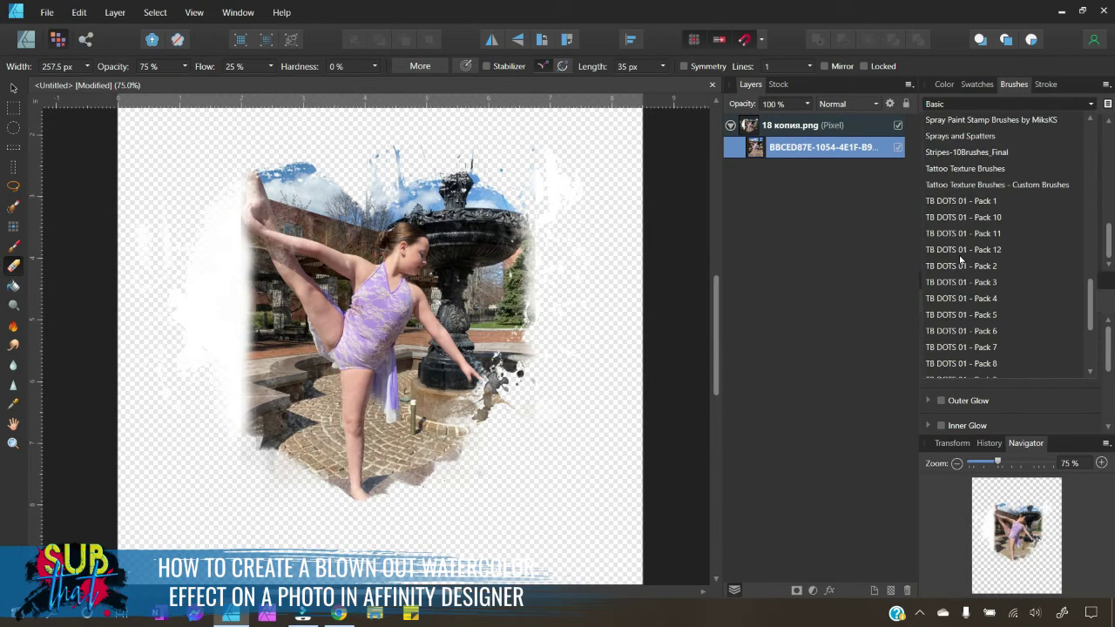
scroll(961, 252, "down", 4)
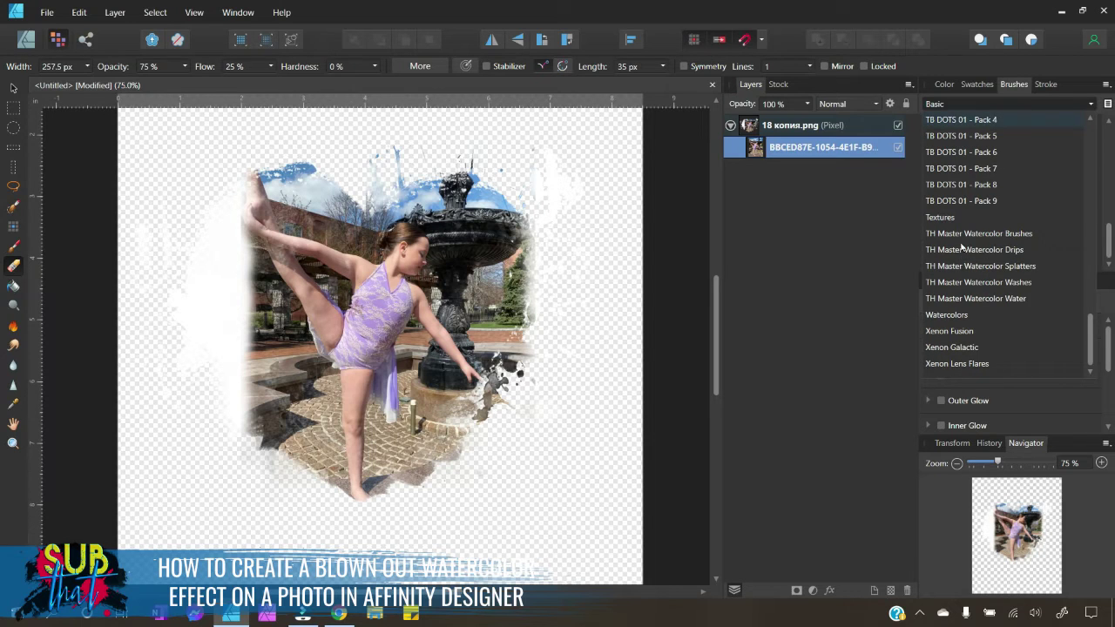
left_click(961, 315)
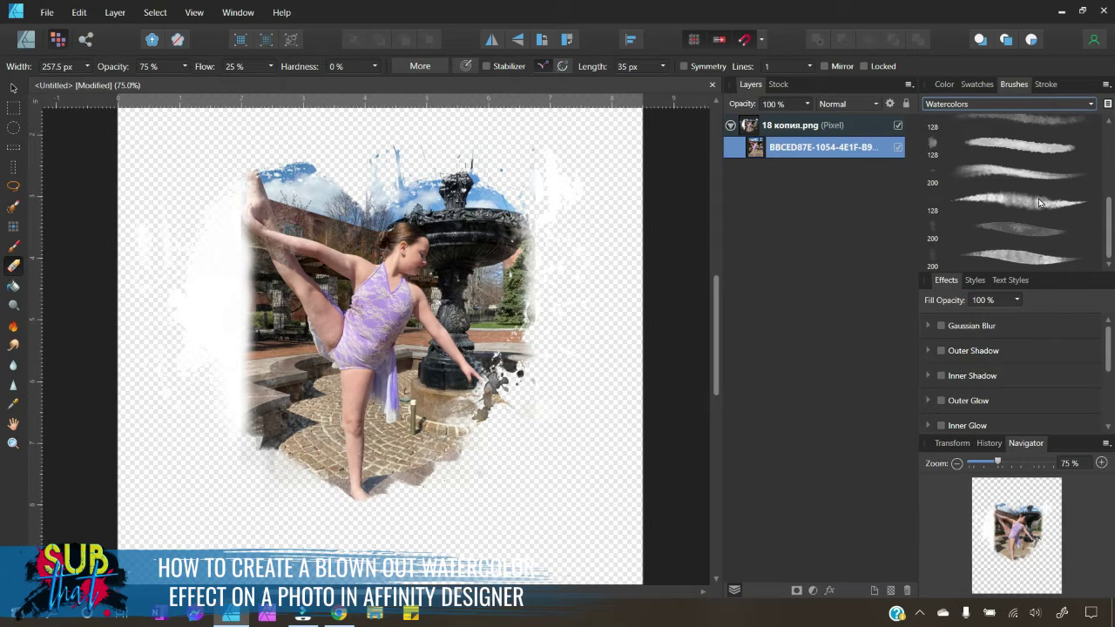
scroll(1039, 202, "up", 5)
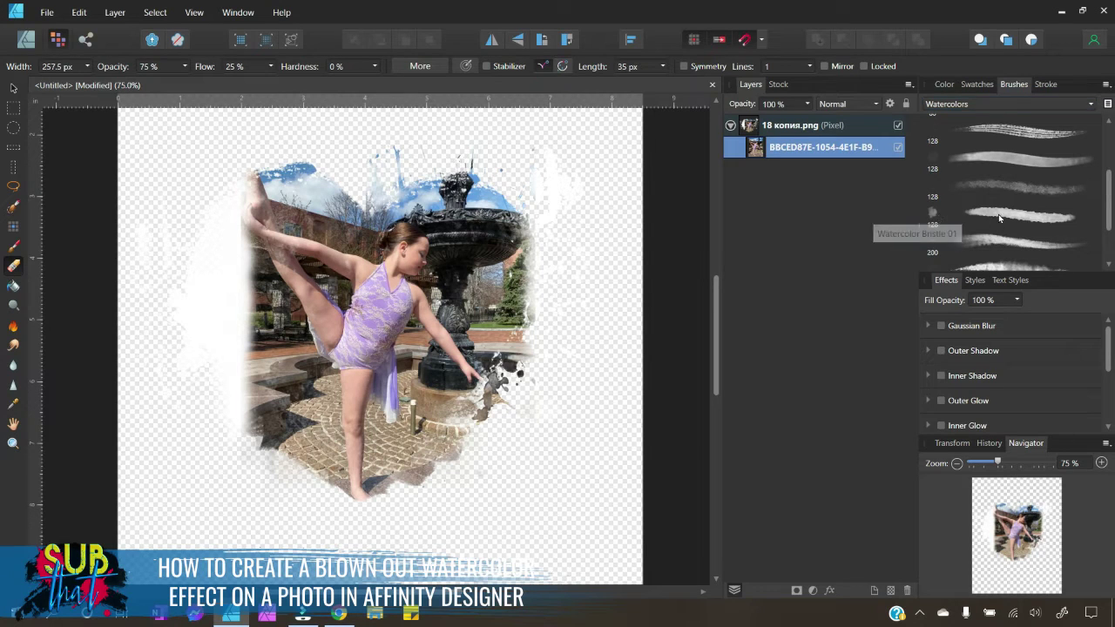
left_click(997, 220)
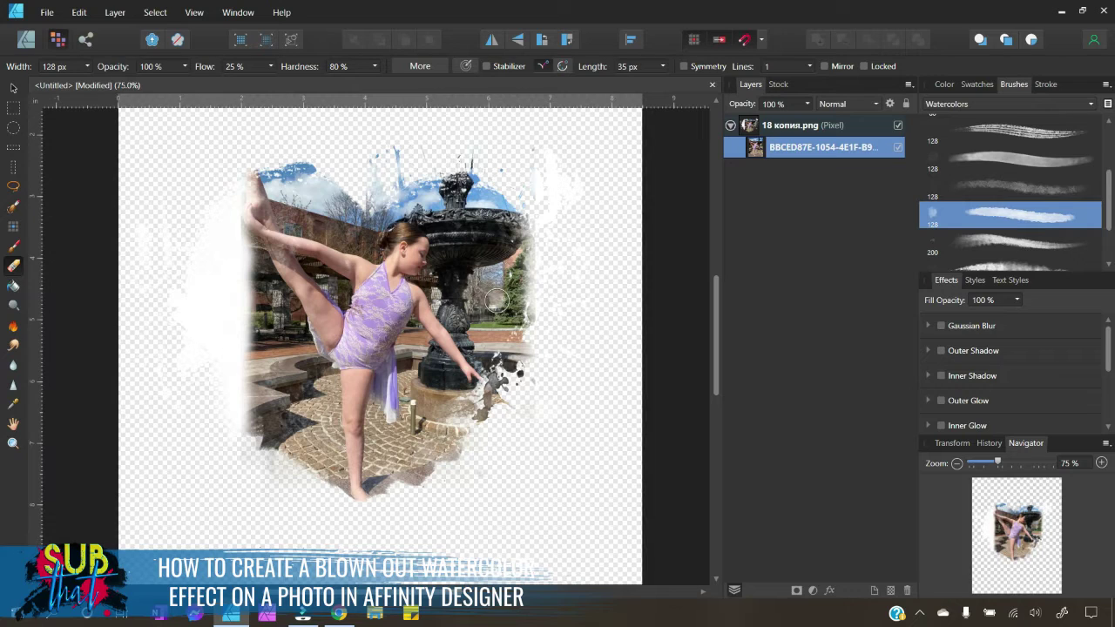
key("bracketright")
key("bracketright")
key("bracketright")
key("bracketright")
key("bracketright")
key("bracketright")
key("bracketright")
Erase around the whole outline of the dancer photo with the watercolor bristle to give it irregular, faded edges.
mouse_move(532, 290)
left_mouse_down()
mouse_move(500, 284)
mouse_move(493, 332)
mouse_move(518, 200)
mouse_move(501, 171)
mouse_move(480, 184)
mouse_move(507, 188)
mouse_move(471, 163)
mouse_move(354, 178)
mouse_move(266, 151)
left_mouse_up()
mouse_move(428, 488)
left_mouse_down()
mouse_move(463, 467)
mouse_move(547, 341)
left_mouse_up()
mouse_move(385, 498)
left_mouse_down()
mouse_move(324, 488)
mouse_move(303, 471)
mouse_move(343, 479)
mouse_move(245, 437)
mouse_move(241, 377)
mouse_move(203, 372)
mouse_move(253, 309)
mouse_move(235, 342)
mouse_move(247, 276)
mouse_move(236, 184)
left_mouse_up()
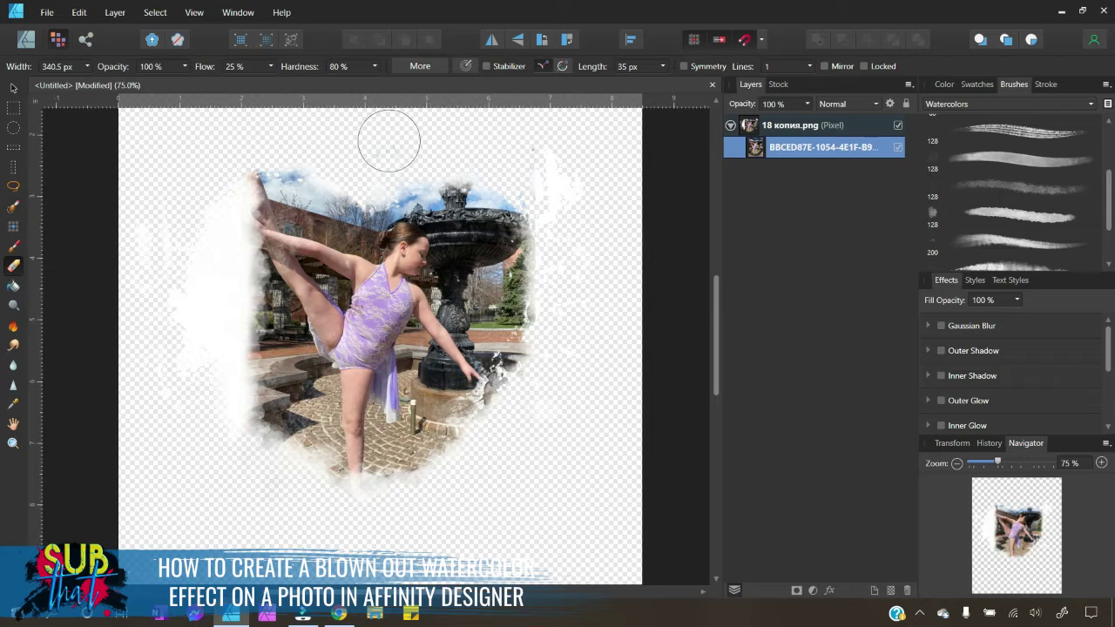
mouse_move(305, 417)
left_mouse_down()
mouse_move(381, 410)
mouse_move(447, 459)
mouse_move(485, 425)
mouse_move(494, 452)
left_mouse_up()
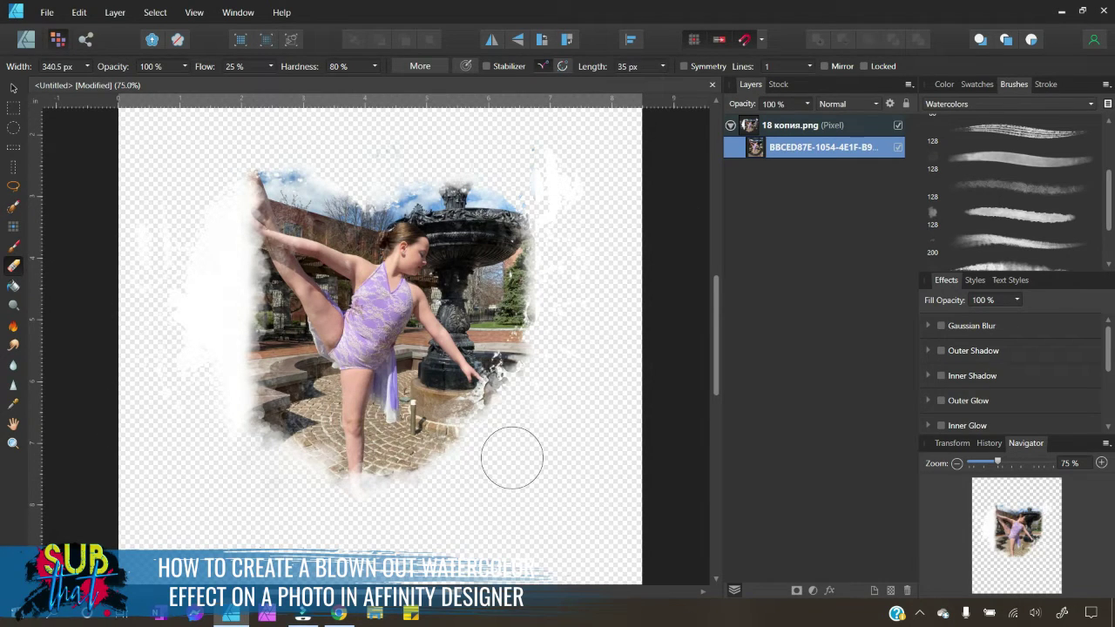
Set up the Smudge Brush with the Light Wash brush from the Watercolors set.
left_click(13, 344)
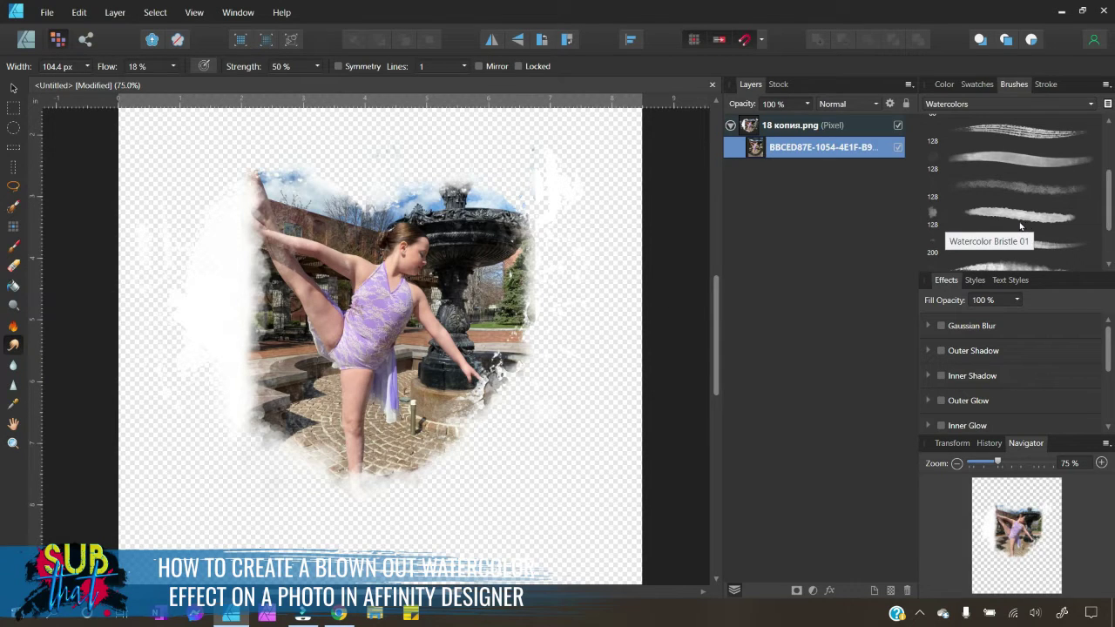
scroll(1056, 222, "up", 2)
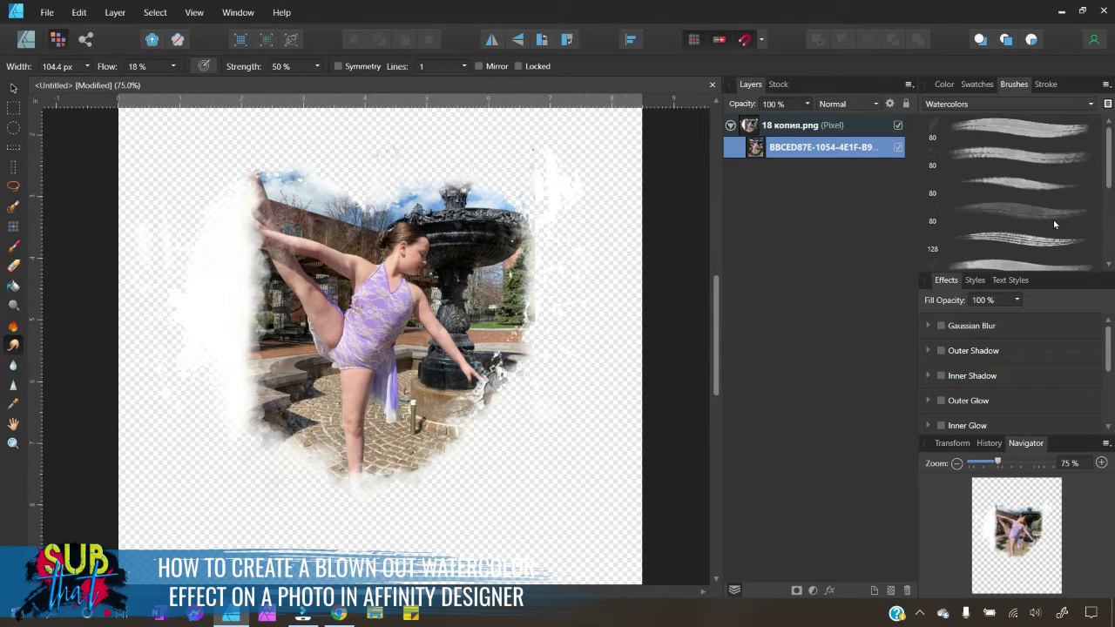
scroll(1051, 226, "down", 5)
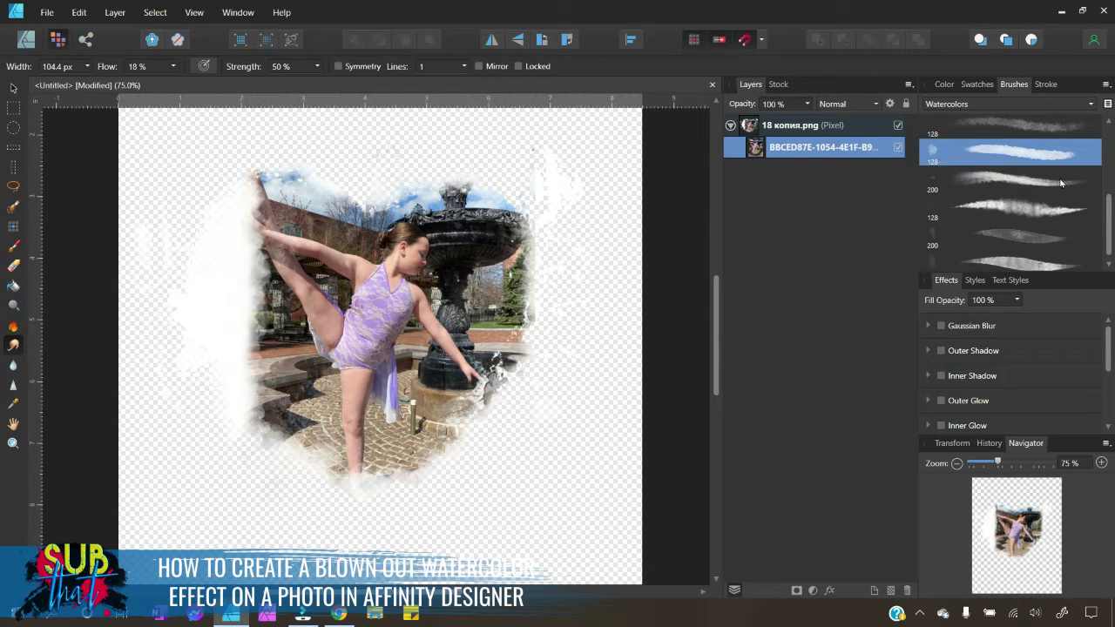
scroll(1034, 165, "up", 1)
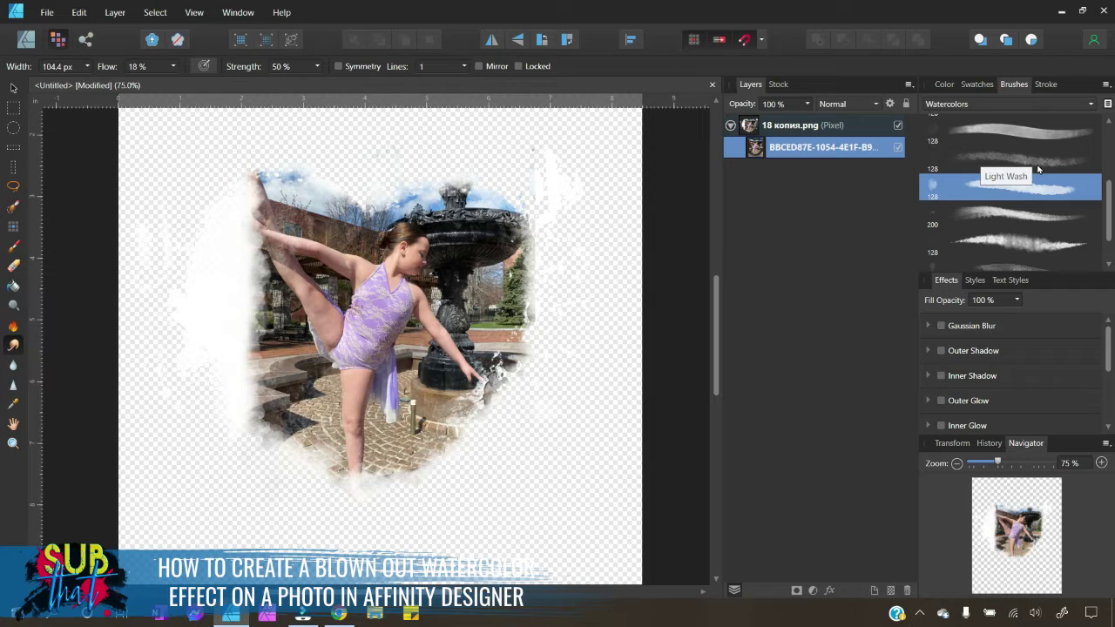
left_click(1038, 164)
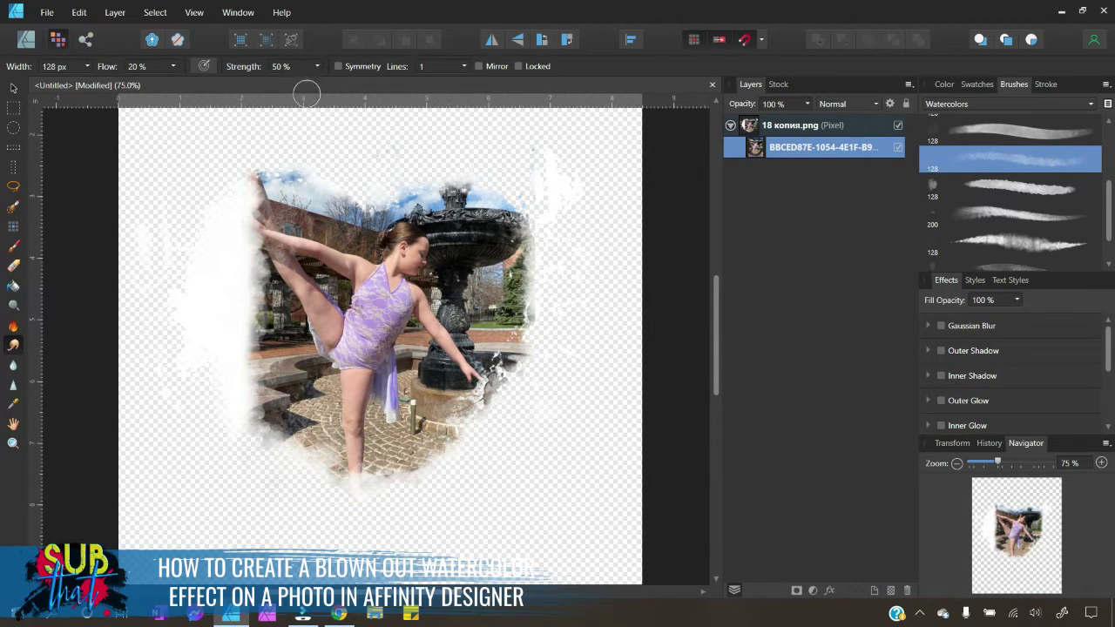
Smudge the dancer photo's left edge into the white watercolor area, from the raised foot down to the stonework.
mouse_move(261, 393)
left_mouse_down()
mouse_move(231, 367)
mouse_move(260, 380)
mouse_move(246, 358)
mouse_move(232, 367)
mouse_move(255, 353)
mouse_move(246, 343)
mouse_move(272, 263)
mouse_move(267, 317)
mouse_move(263, 332)
mouse_move(256, 269)
mouse_move(242, 274)
mouse_move(254, 260)
mouse_move(248, 279)
mouse_move(266, 293)
mouse_move(232, 289)
mouse_move(266, 300)
mouse_move(234, 303)
mouse_move(258, 305)
mouse_move(237, 324)
mouse_move(260, 314)
mouse_move(241, 338)
mouse_move(256, 329)
mouse_move(220, 347)
mouse_move(255, 335)
mouse_move(223, 360)
mouse_move(260, 351)
mouse_move(219, 365)
mouse_move(237, 387)
left_mouse_up()
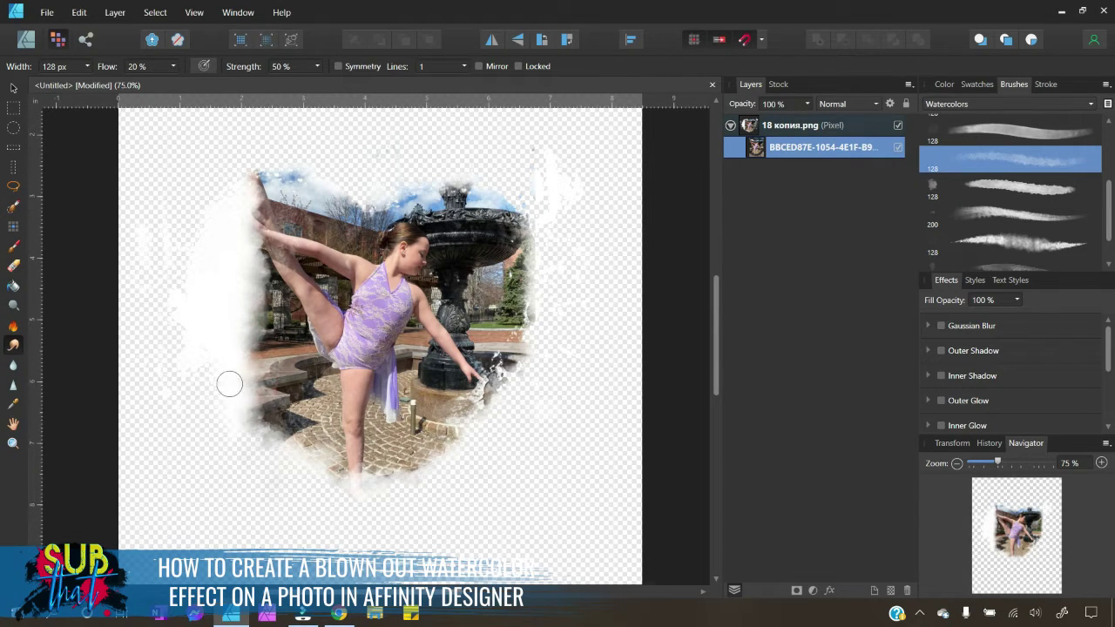
mouse_move(261, 335)
left_mouse_down()
mouse_move(226, 291)
mouse_move(255, 313)
mouse_move(261, 282)
mouse_move(233, 259)
left_mouse_up()
mouse_move(255, 288)
left_mouse_down()
mouse_move(254, 265)
mouse_move(228, 239)
left_mouse_up()
mouse_move(252, 266)
left_mouse_down()
mouse_move(228, 238)
mouse_move(259, 261)
mouse_move(255, 219)
mouse_move(229, 198)
mouse_move(257, 206)
mouse_move(235, 175)
mouse_move(269, 244)
mouse_move(236, 212)
mouse_move(271, 311)
mouse_move(284, 308)
mouse_move(218, 265)
left_mouse_up()
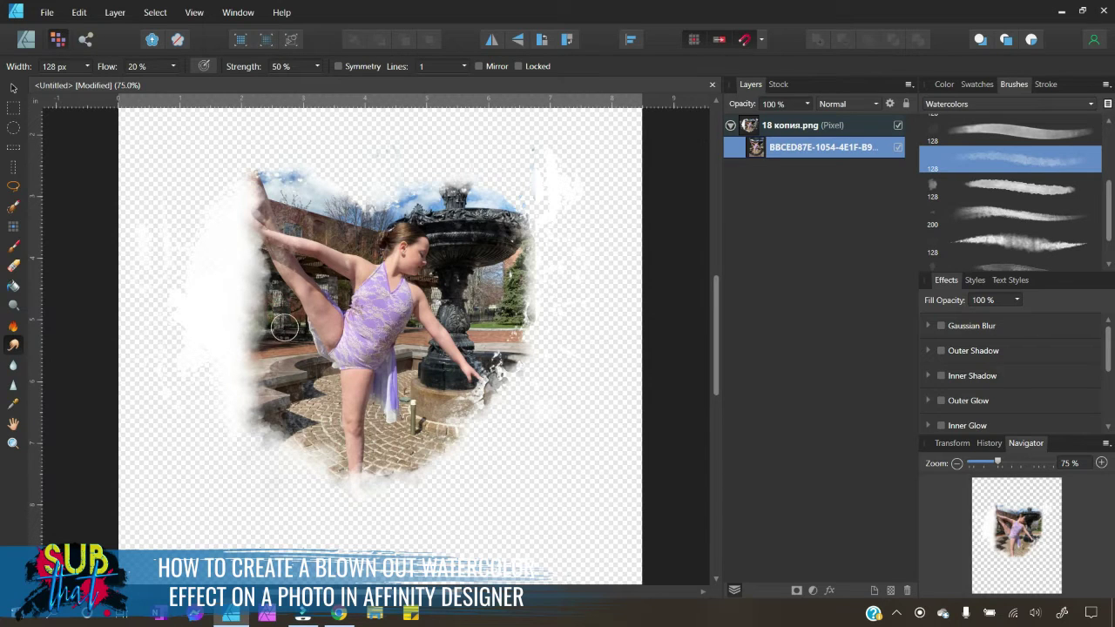
mouse_move(280, 324)
left_mouse_down()
mouse_move(200, 270)
mouse_move(274, 340)
mouse_move(175, 275)
left_mouse_up()
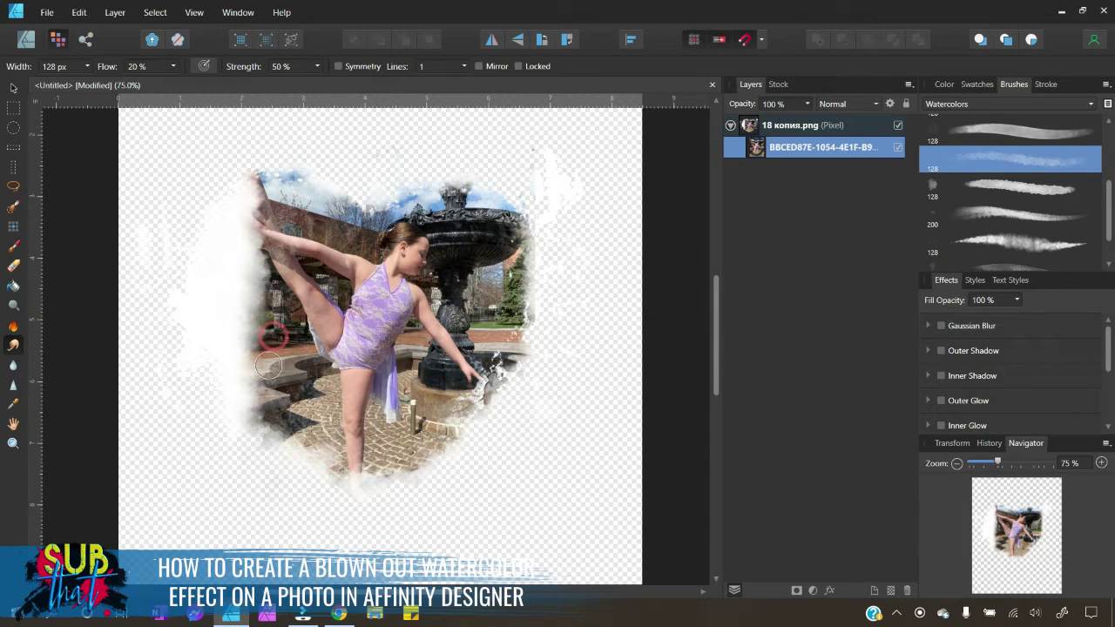
left_click_drag(278, 355, 194, 293)
mouse_move(273, 361)
left_mouse_down()
mouse_move(188, 299)
mouse_move(275, 381)
mouse_move(183, 316)
mouse_move(273, 388)
left_mouse_up()
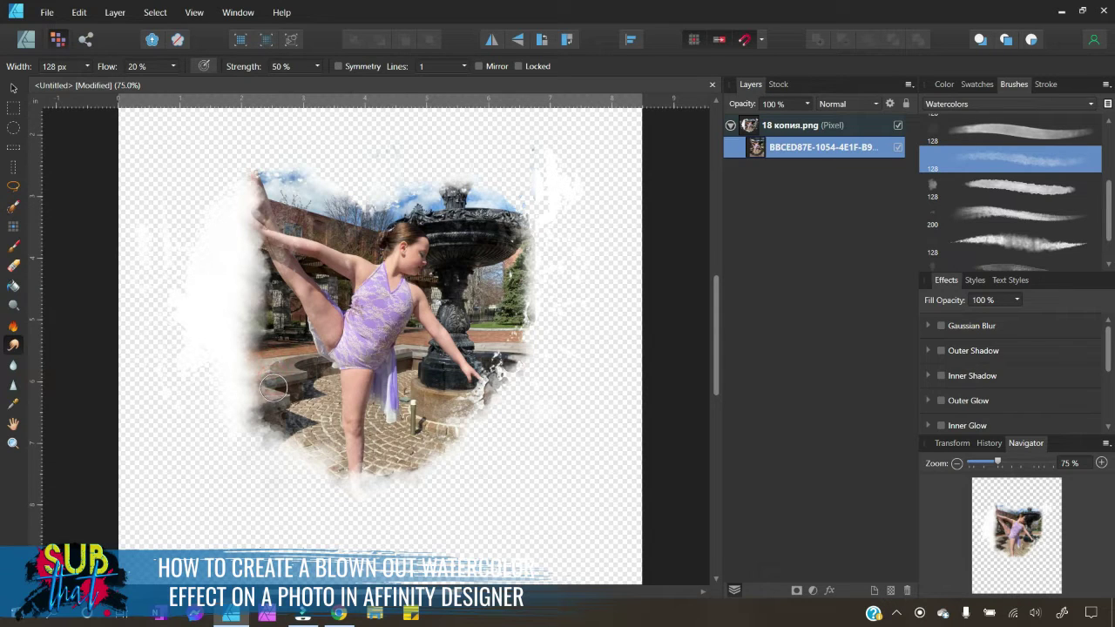
mouse_move(216, 357)
left_mouse_down()
mouse_move(207, 357)
mouse_move(275, 414)
mouse_move(271, 428)
mouse_move(199, 351)
mouse_move(280, 383)
left_mouse_up()
mouse_move(215, 312)
left_mouse_down()
mouse_move(278, 352)
mouse_move(241, 318)
mouse_move(284, 335)
left_mouse_up()
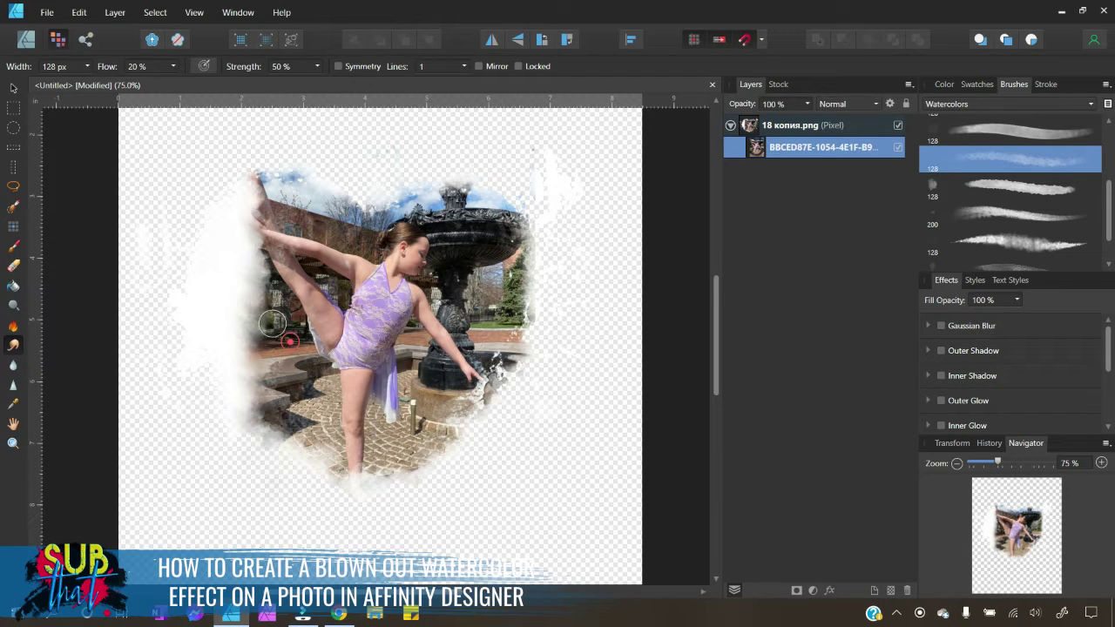
mouse_move(238, 282)
left_mouse_down()
mouse_move(274, 306)
mouse_move(233, 268)
mouse_move(262, 297)
mouse_move(228, 247)
mouse_move(262, 286)
mouse_move(229, 228)
mouse_move(258, 276)
mouse_move(235, 221)
mouse_move(265, 277)
mouse_move(246, 227)
left_mouse_up()
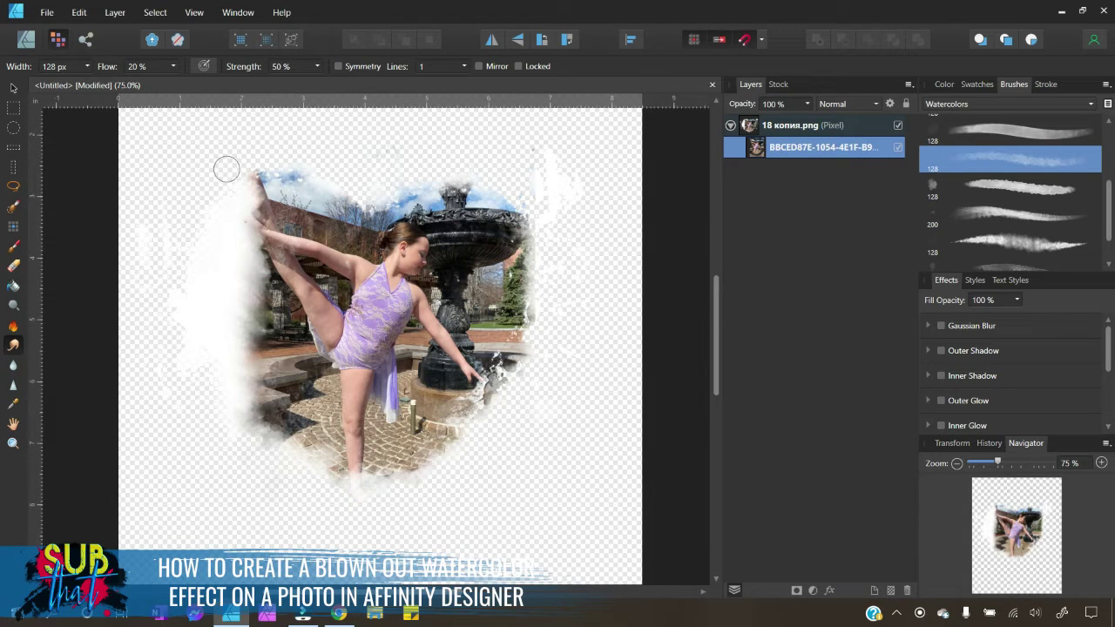
mouse_move(227, 169)
left_mouse_down()
mouse_move(310, 354)
mouse_move(308, 366)
mouse_move(296, 332)
mouse_move(263, 297)
mouse_move(290, 339)
mouse_move(258, 290)
mouse_move(290, 331)
mouse_move(266, 281)
mouse_move(292, 320)
mouse_move(284, 316)
mouse_move(287, 359)
mouse_move(266, 336)
mouse_move(259, 352)
mouse_move(272, 375)
mouse_move(259, 354)
mouse_move(271, 370)
mouse_move(288, 355)
mouse_move(276, 315)
mouse_move(293, 360)
mouse_move(235, 302)
mouse_move(278, 355)
mouse_move(203, 296)
mouse_move(259, 357)
mouse_move(212, 308)
mouse_move(284, 362)
mouse_move(218, 315)
mouse_move(270, 374)
mouse_move(202, 322)
mouse_move(275, 394)
mouse_move(215, 340)
mouse_move(261, 393)
mouse_move(216, 372)
mouse_move(304, 437)
mouse_move(256, 413)
mouse_move(271, 488)
mouse_move(300, 421)
mouse_move(294, 479)
mouse_move(301, 471)
mouse_move(316, 418)
mouse_move(299, 499)
mouse_move(318, 427)
left_mouse_up()
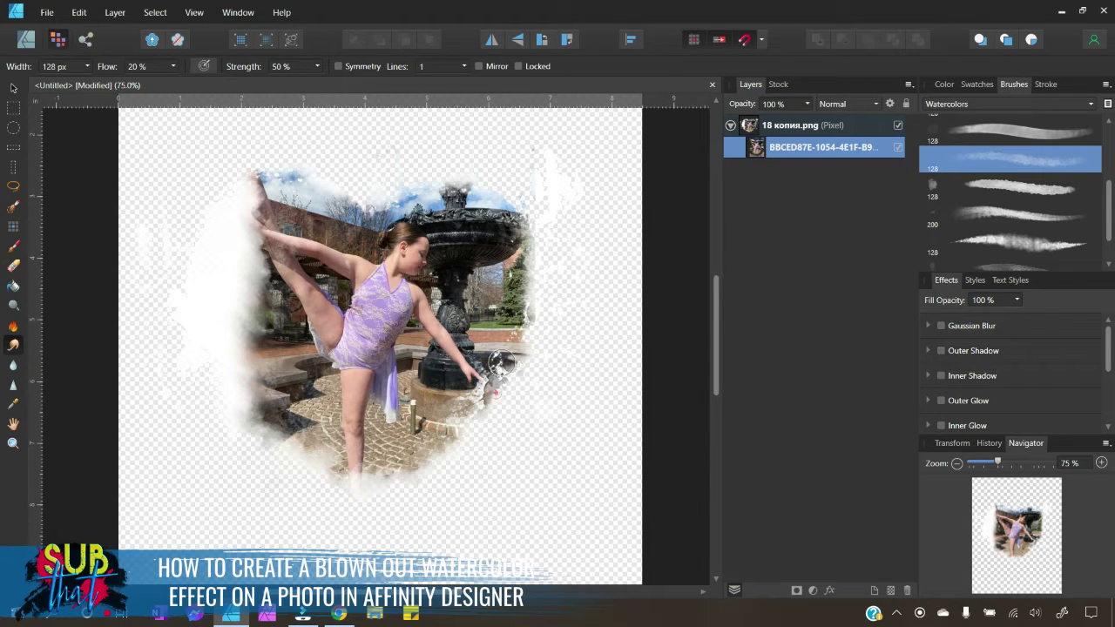
Smudge the photo's right edge beside the fountain and its upper edge along the sky.
left_click_drag(515, 314, 547, 307)
mouse_move(485, 230)
left_mouse_down()
mouse_move(504, 190)
mouse_move(501, 174)
mouse_move(416, 218)
mouse_move(447, 184)
mouse_move(427, 179)
mouse_move(366, 202)
left_mouse_up()
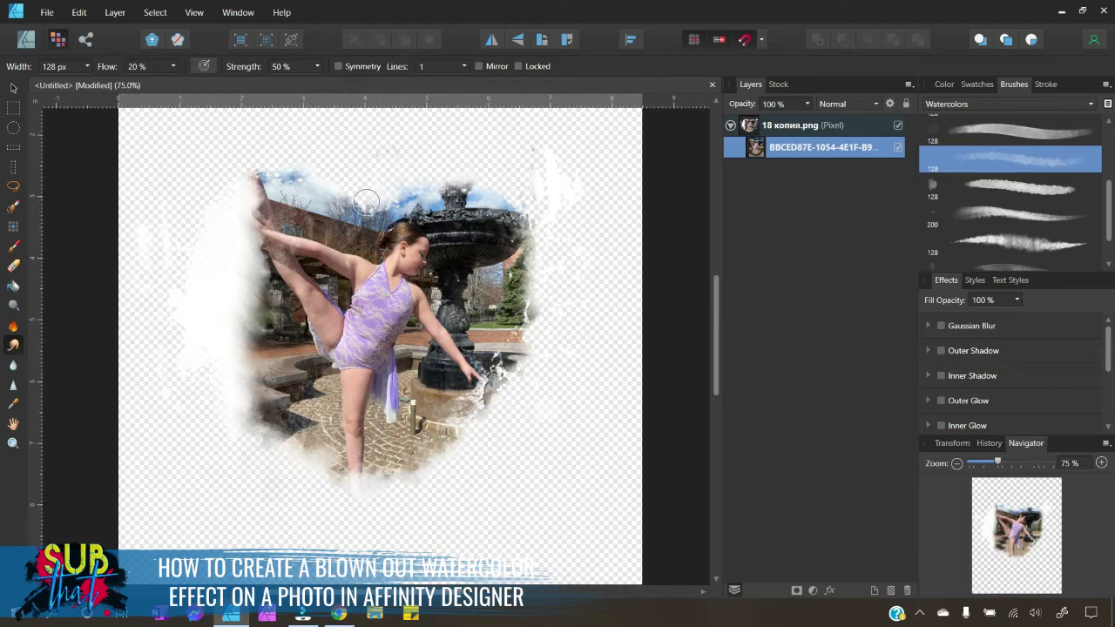
mouse_move(292, 191)
left_mouse_down()
mouse_move(350, 219)
mouse_move(285, 208)
mouse_move(324, 208)
left_mouse_up()
Smudge the paving and stonework around the dancer's standing leg and skirt into soft painterly strokes.
mouse_move(411, 453)
left_mouse_down()
mouse_move(377, 450)
mouse_move(390, 445)
mouse_move(379, 418)
mouse_move(381, 476)
mouse_move(419, 422)
left_mouse_up()
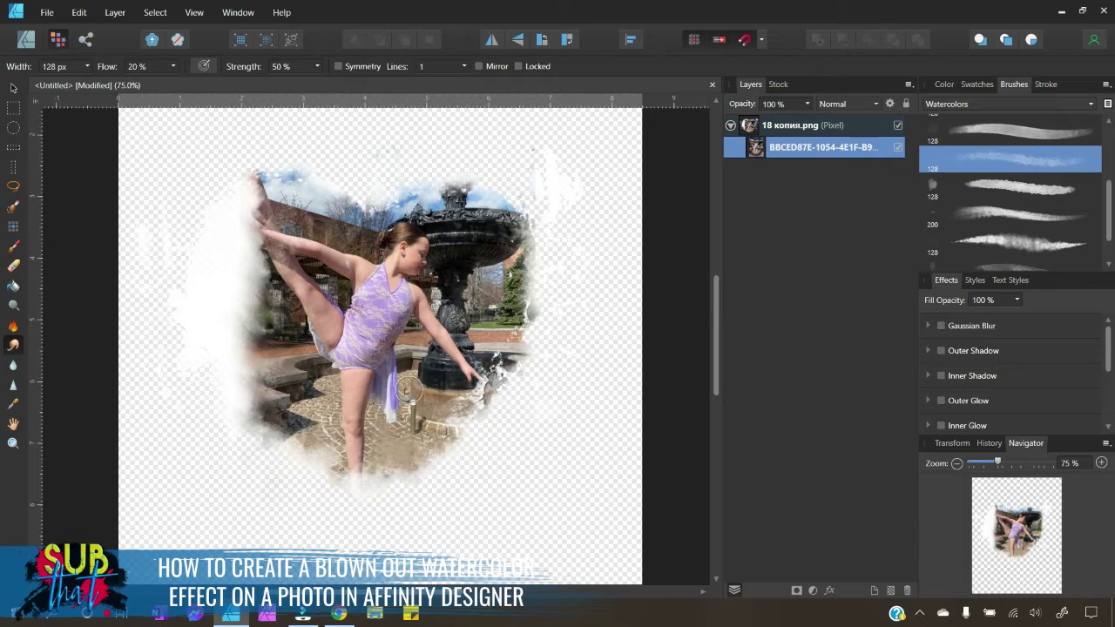
left_click_drag(410, 345, 419, 333)
mouse_move(453, 388)
left_mouse_down()
mouse_move(444, 375)
mouse_move(431, 383)
mouse_move(439, 402)
mouse_move(440, 374)
mouse_move(460, 381)
left_mouse_up()
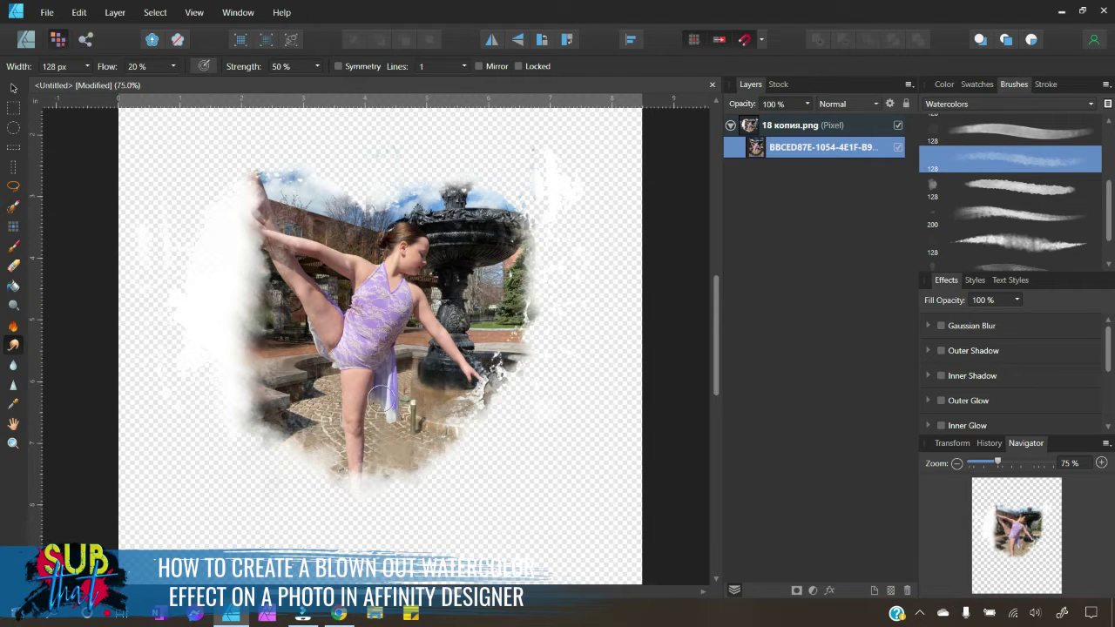
left_click_drag(372, 422, 367, 467)
mouse_move(408, 371)
left_mouse_down()
mouse_move(402, 418)
mouse_move(397, 406)
left_mouse_up()
mouse_move(431, 455)
left_mouse_down()
mouse_move(417, 434)
mouse_move(421, 444)
left_mouse_up()
mouse_move(329, 456)
left_mouse_down()
mouse_move(328, 467)
mouse_move(335, 453)
left_mouse_up()
mouse_move(333, 402)
left_mouse_down()
mouse_move(331, 466)
mouse_move(340, 379)
mouse_move(315, 426)
mouse_move(304, 390)
mouse_move(314, 367)
mouse_move(300, 381)
mouse_move(310, 413)
mouse_move(295, 413)
mouse_move(294, 338)
mouse_move(321, 322)
mouse_move(307, 310)
mouse_move(281, 343)
mouse_move(281, 304)
mouse_move(310, 346)
mouse_move(272, 247)
mouse_move(274, 369)
mouse_move(286, 374)
mouse_move(313, 351)
mouse_move(253, 371)
mouse_move(268, 427)
mouse_move(301, 366)
mouse_move(325, 385)
mouse_move(324, 434)
left_mouse_up()
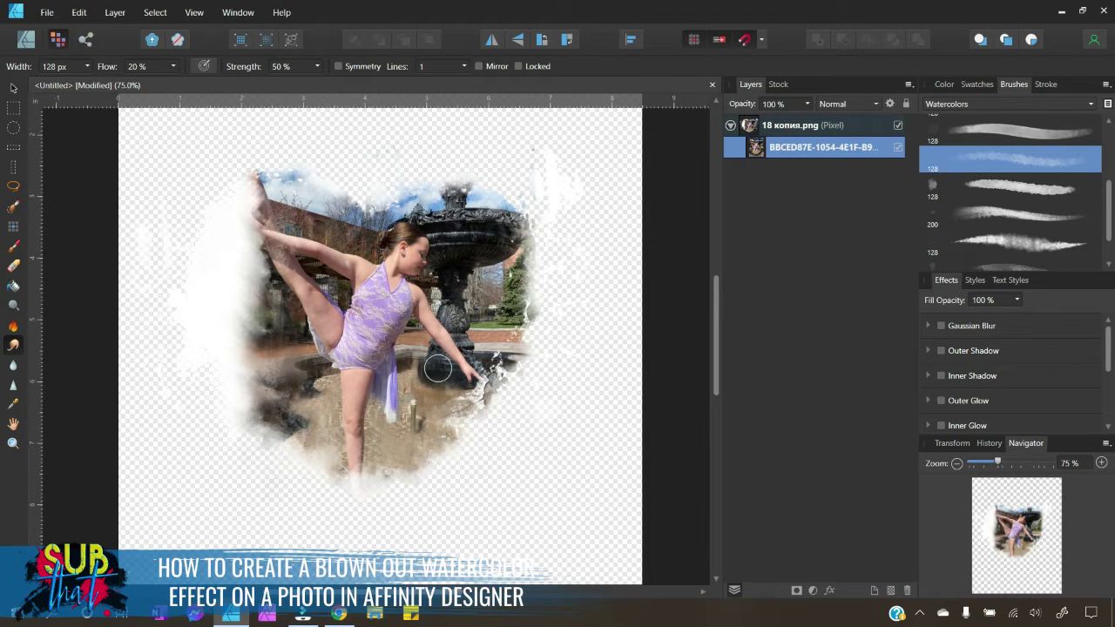
Smudge the fountain, the greenery behind it and the background above the dancer's arm and head.
mouse_move(438, 368)
left_mouse_down()
mouse_move(432, 350)
mouse_move(454, 374)
mouse_move(464, 331)
left_mouse_up()
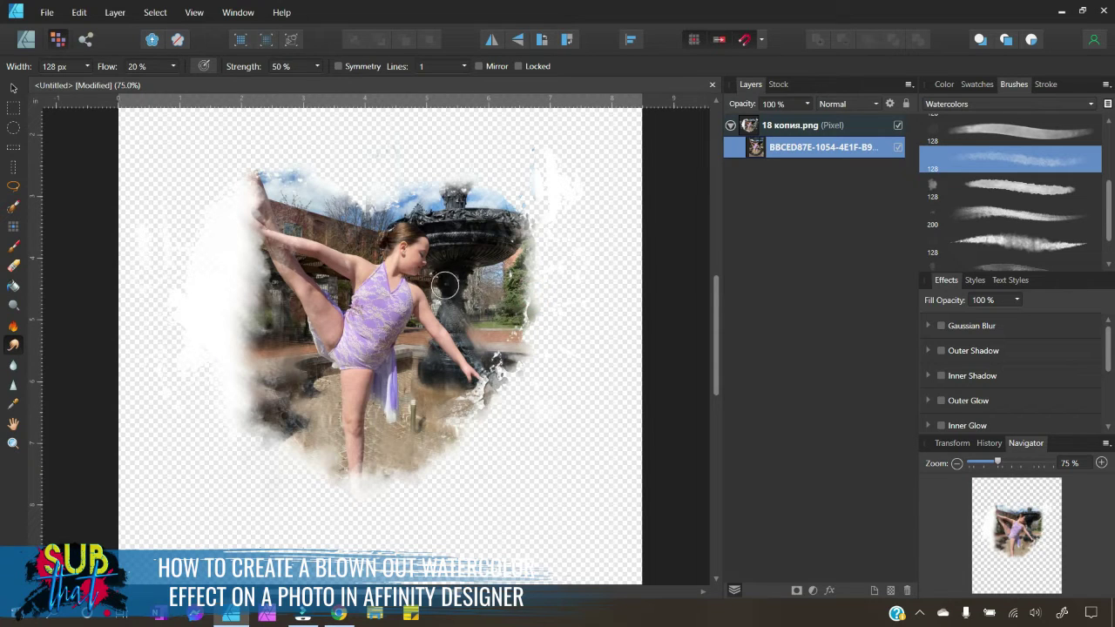
mouse_move(471, 310)
left_mouse_down()
mouse_move(438, 274)
mouse_move(462, 242)
mouse_move(449, 223)
mouse_move(459, 181)
mouse_move(534, 222)
mouse_move(516, 223)
mouse_move(520, 194)
mouse_move(477, 213)
mouse_move(412, 197)
mouse_move(481, 206)
mouse_move(514, 241)
mouse_move(527, 284)
mouse_move(516, 260)
mouse_move(533, 274)
mouse_move(532, 304)
mouse_move(544, 300)
mouse_move(542, 257)
mouse_move(531, 252)
mouse_move(526, 270)
mouse_move(446, 195)
mouse_move(408, 194)
mouse_move(451, 232)
mouse_move(434, 285)
mouse_move(456, 340)
mouse_move(503, 352)
left_mouse_up()
mouse_move(532, 319)
left_mouse_down()
mouse_move(450, 259)
mouse_move(457, 228)
mouse_move(439, 220)
mouse_move(543, 214)
mouse_move(523, 225)
mouse_move(547, 227)
mouse_move(566, 199)
mouse_move(511, 206)
mouse_move(515, 230)
mouse_move(534, 235)
mouse_move(515, 217)
mouse_move(549, 194)
mouse_move(504, 205)
mouse_move(533, 173)
mouse_move(572, 161)
mouse_move(541, 208)
left_mouse_up()
mouse_move(349, 223)
left_mouse_down()
mouse_move(320, 228)
mouse_move(340, 204)
mouse_move(286, 212)
mouse_move(273, 182)
mouse_move(296, 167)
mouse_move(359, 197)
mouse_move(366, 235)
mouse_move(371, 225)
mouse_move(335, 233)
mouse_move(377, 228)
left_mouse_up()
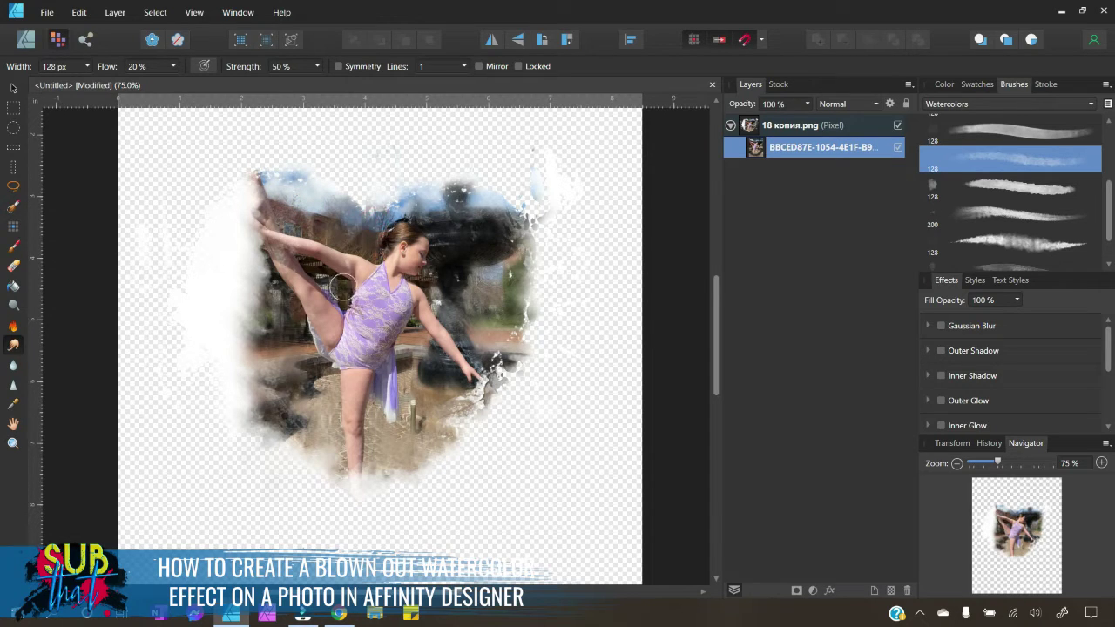
Reduce the smudge brush to 66.8 px and smudge the background between the dancer's arm and raised leg.
key("bracketleft")
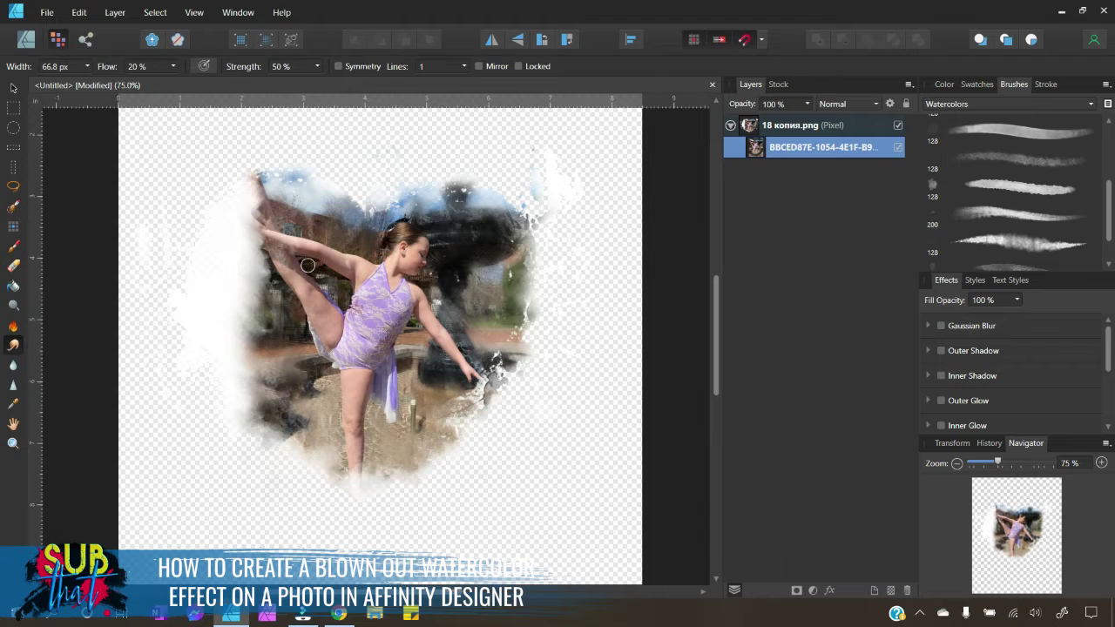
left_click(314, 266)
mouse_move(339, 287)
left_mouse_down()
mouse_move(292, 325)
mouse_move(270, 264)
left_mouse_up()
left_click_drag(300, 311, 308, 325)
Add a pixel layer above the photo and choose the 200 px watercolor brush below Fine to Wide Spongy for painting.
left_click(889, 590)
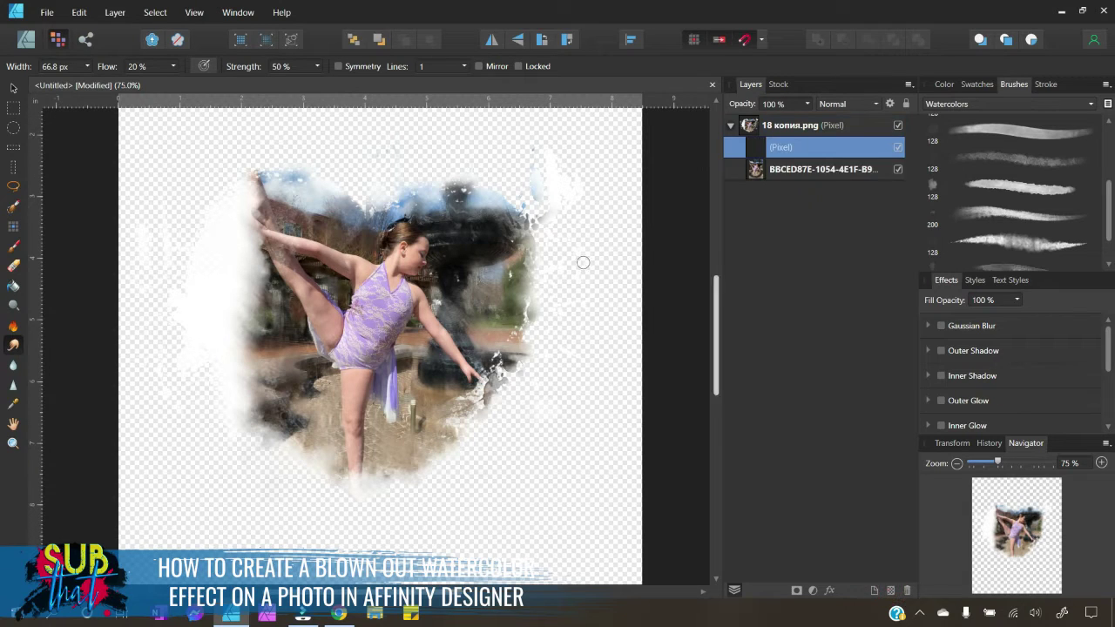
left_click(14, 246)
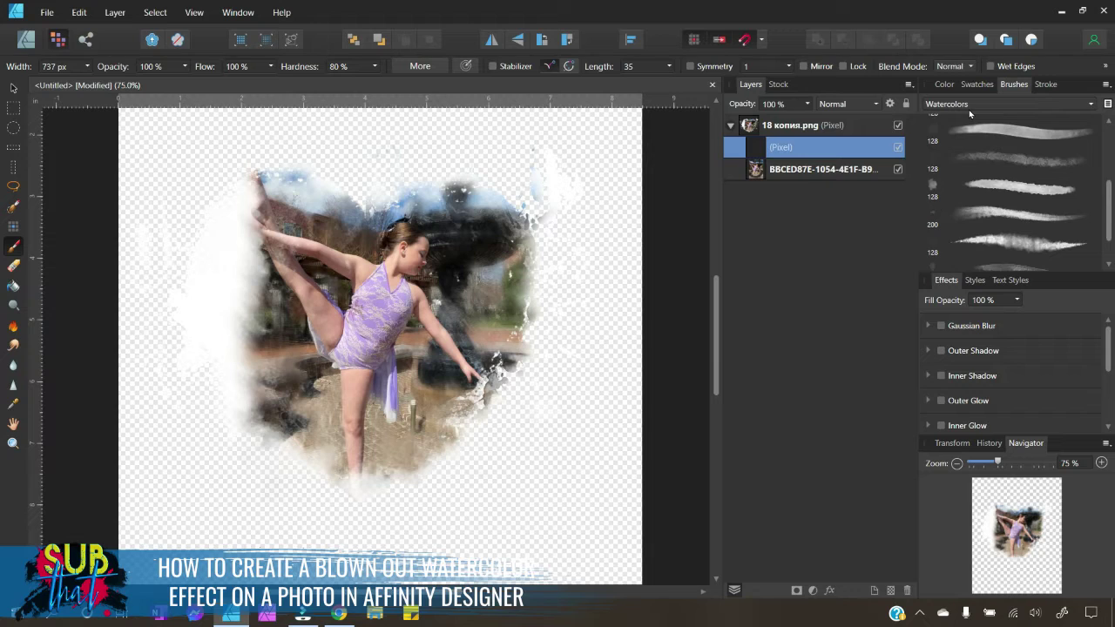
scroll(1019, 174, "up", 2)
left_click(1019, 129)
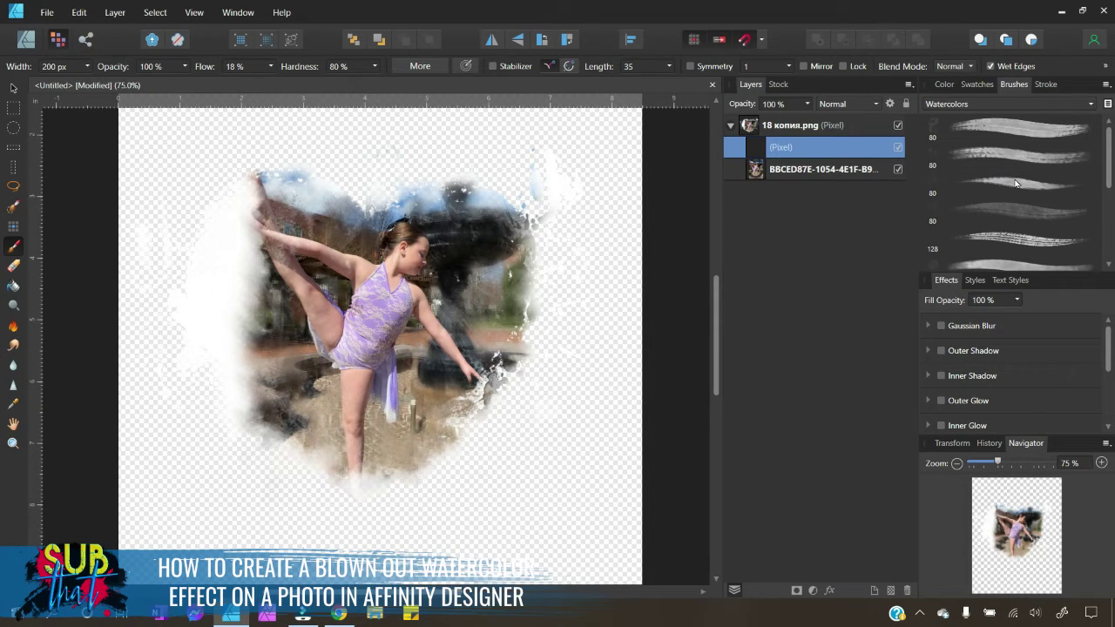
scroll(1016, 182, "down", 1)
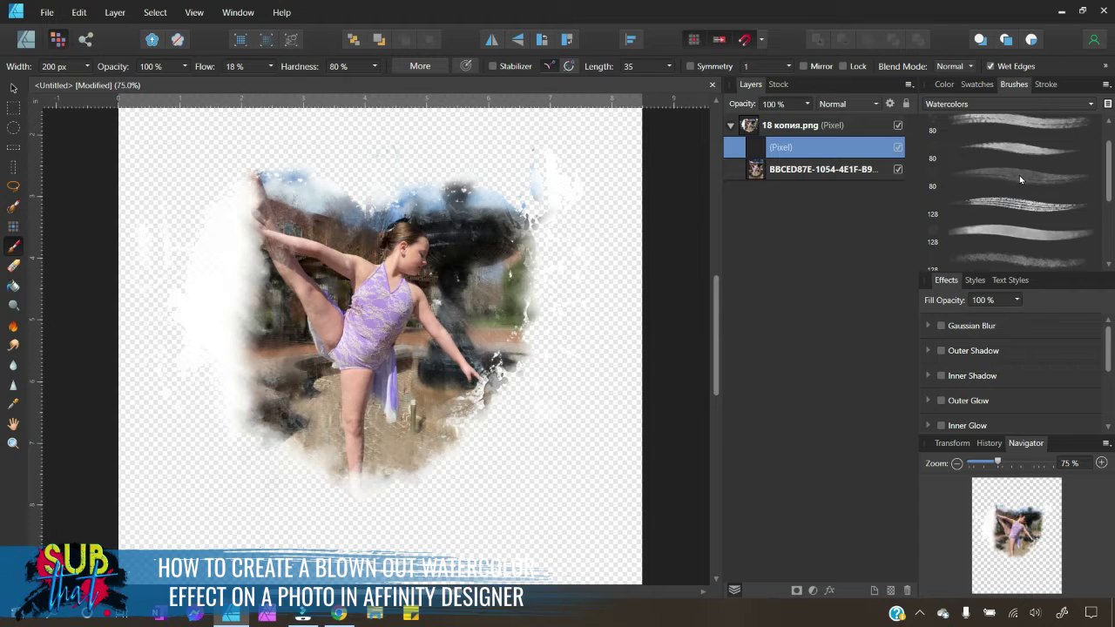
scroll(1027, 181, "down", 2)
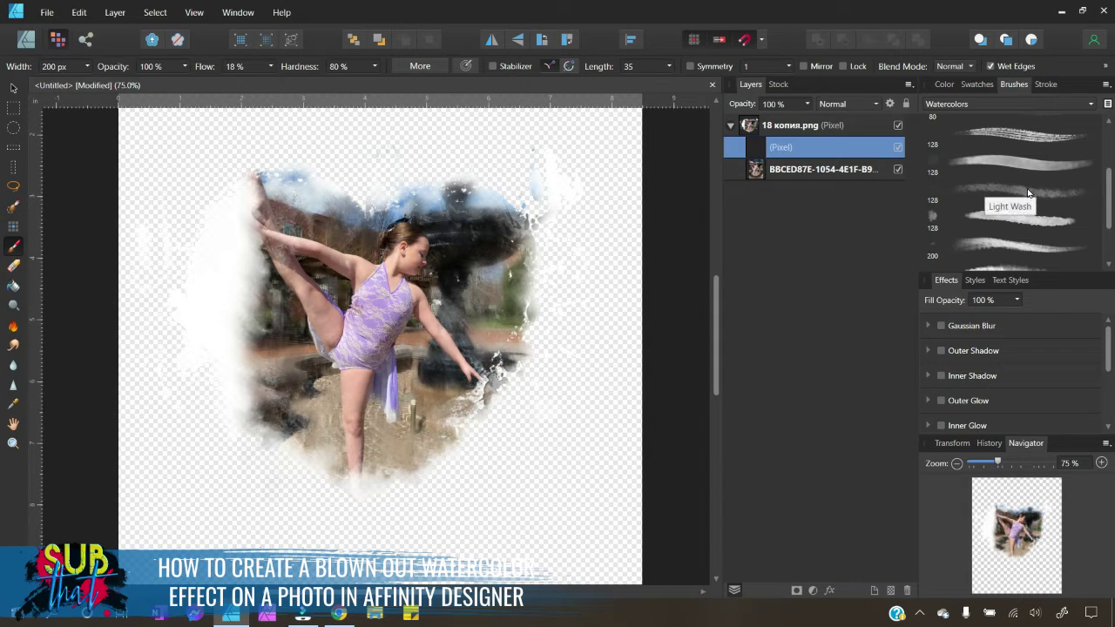
scroll(1032, 194, "down", 2)
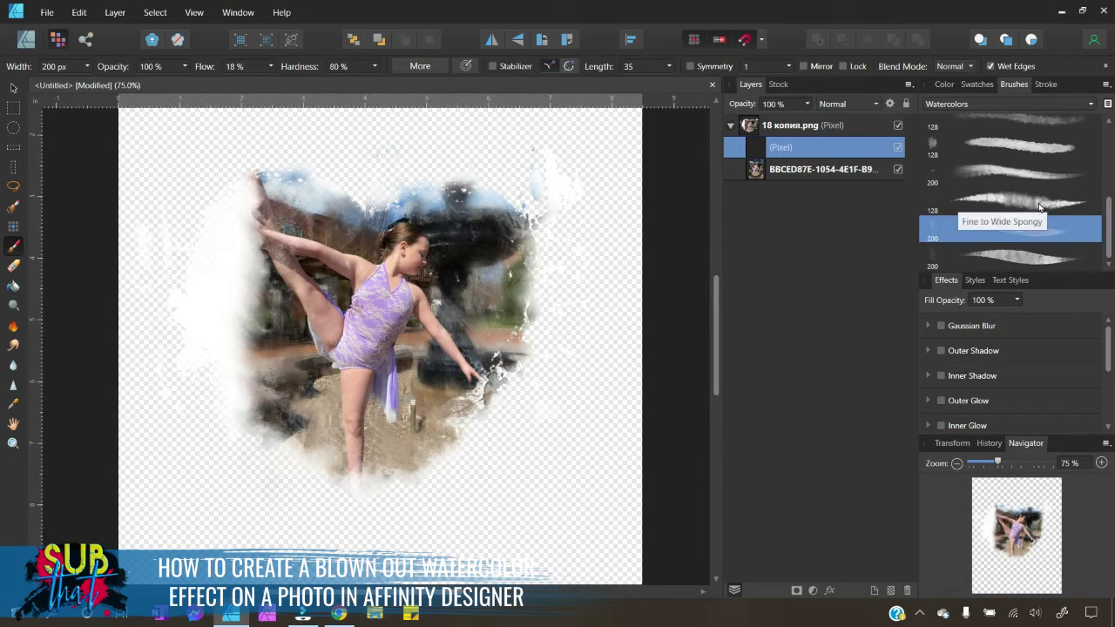
left_click(1026, 231)
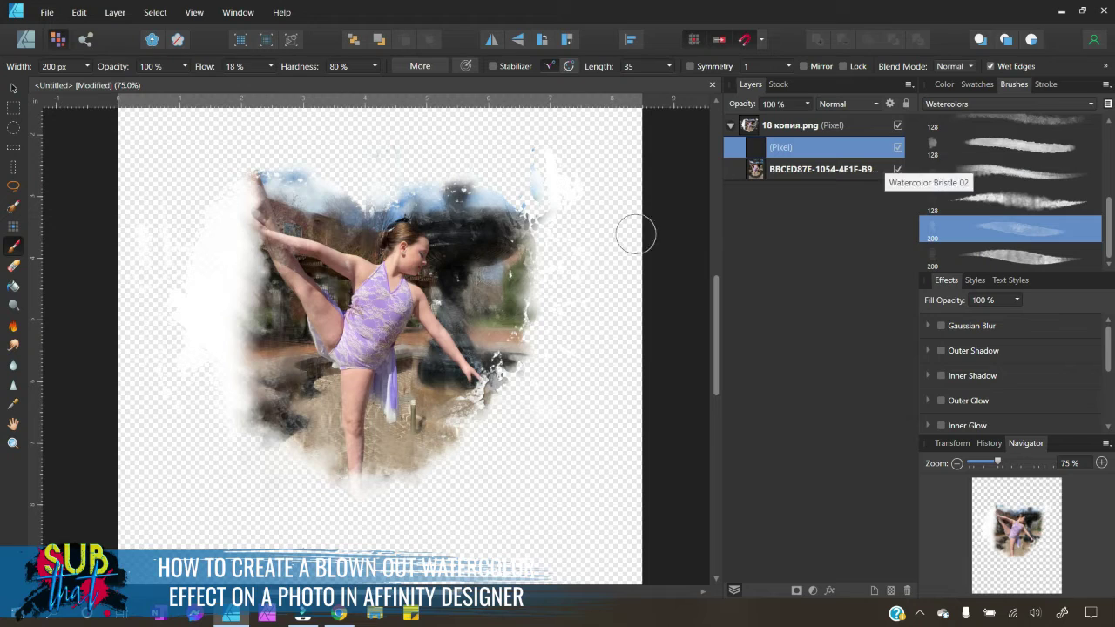
Set the paint color to white and the new pixel layer's blend mode to Overlay.
left_click(946, 86)
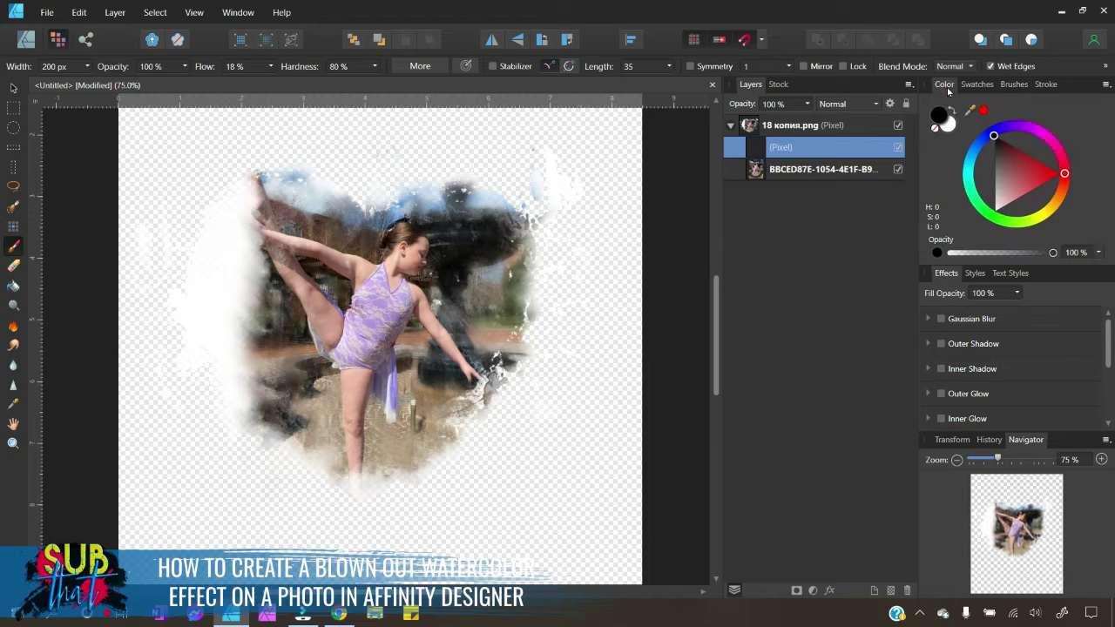
left_click(952, 128)
left_click_drag(1007, 198, 984, 222)
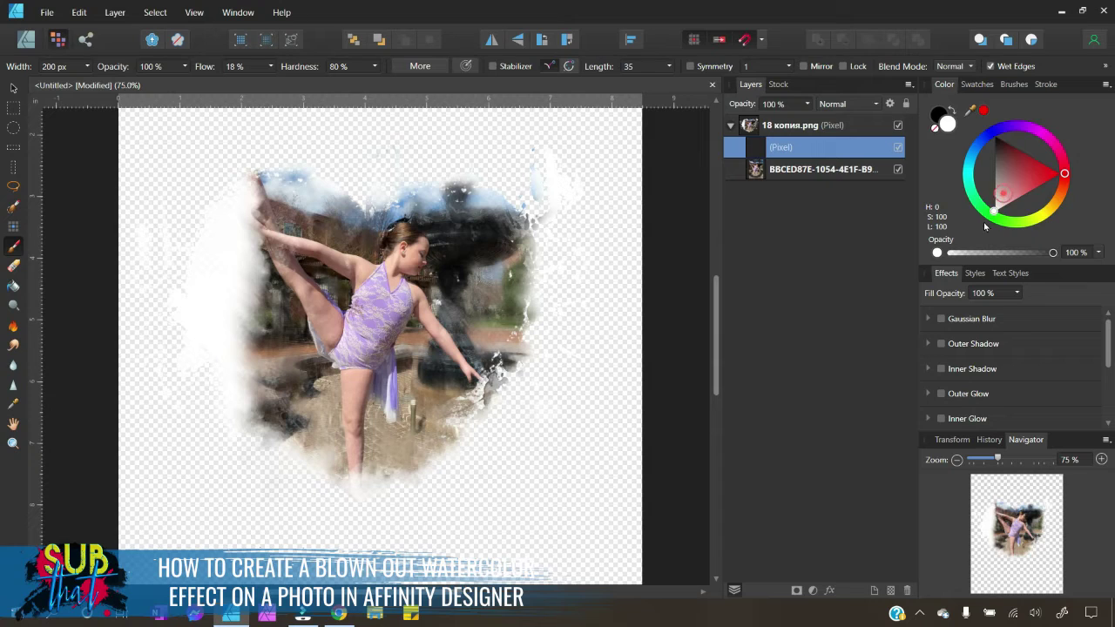
left_click(849, 105)
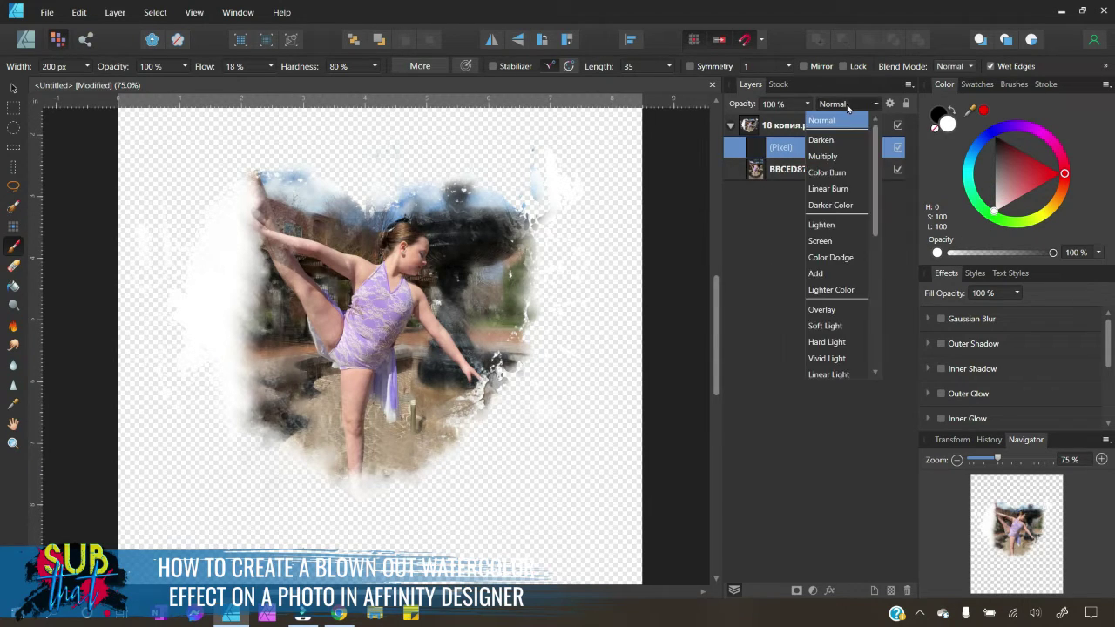
left_click(836, 311)
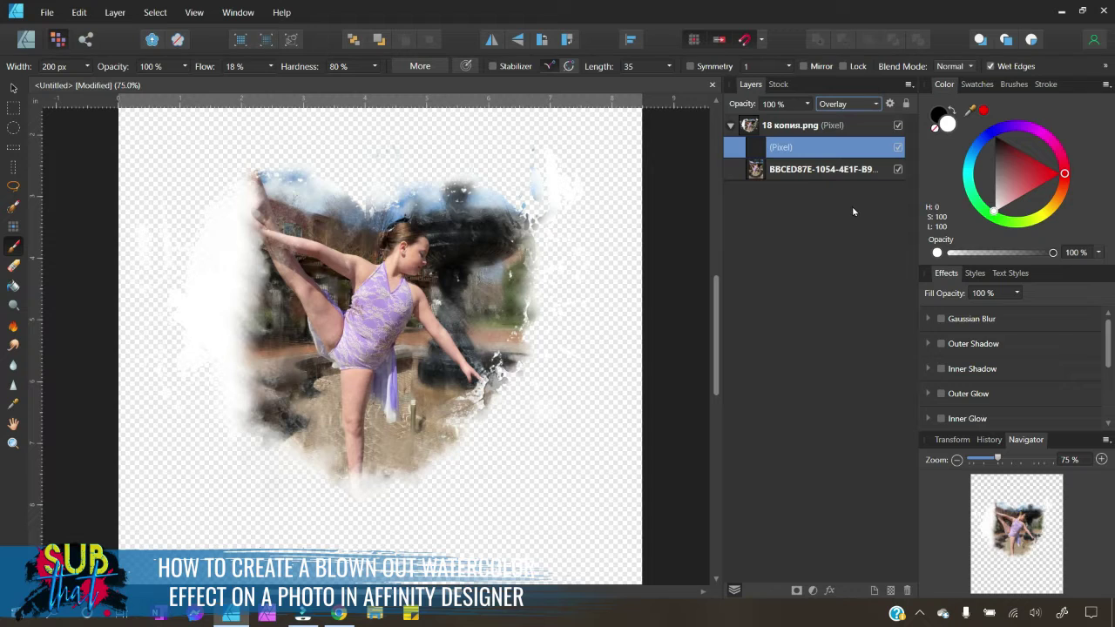
Set the brush opacity to 75% and paint white highlights over the fountain, stonework and background around the dancer.
left_click(155, 68)
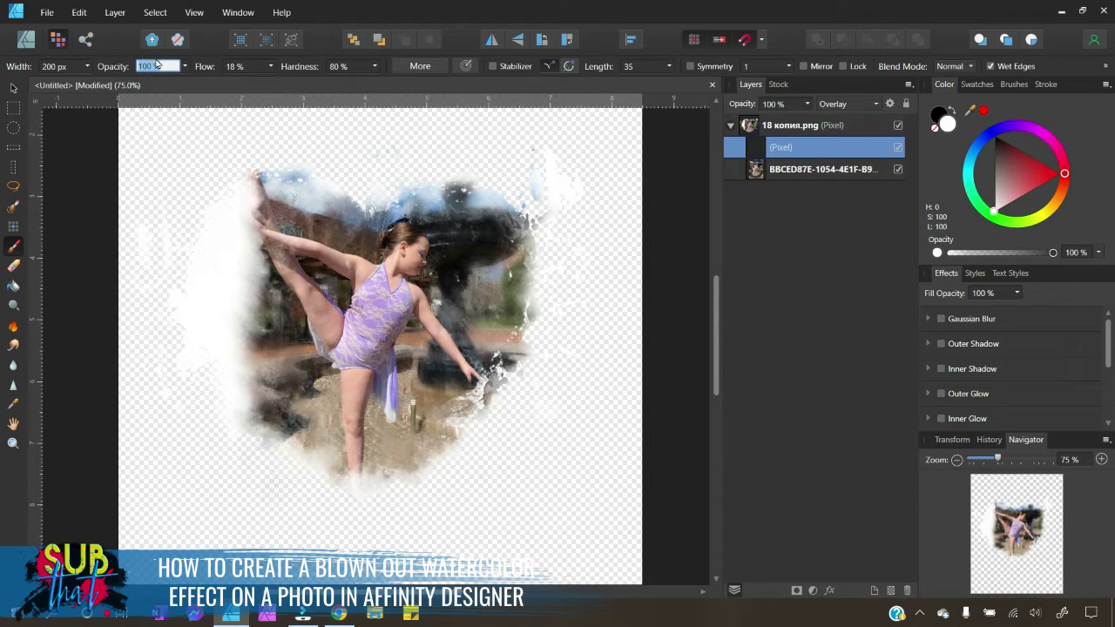
type("75")
key("Return")
left_click(1100, 459)
left_click(1101, 459)
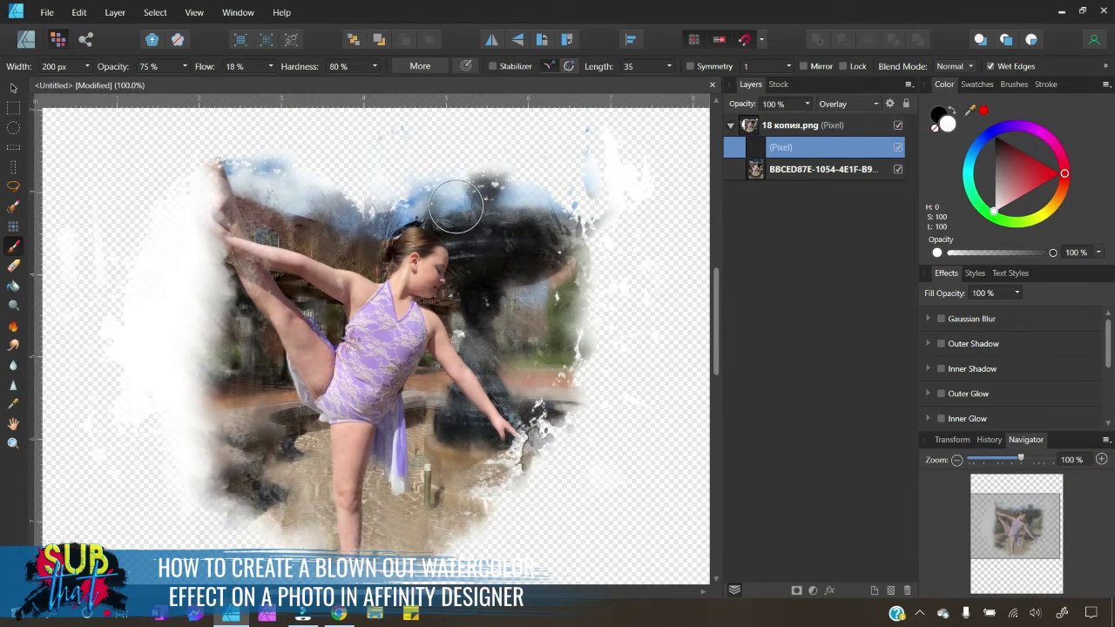
mouse_move(455, 206)
left_mouse_down()
mouse_move(482, 219)
mouse_move(499, 209)
mouse_move(463, 218)
mouse_move(508, 248)
mouse_move(471, 255)
mouse_move(510, 287)
mouse_move(527, 278)
mouse_move(484, 286)
mouse_move(529, 315)
mouse_move(496, 321)
mouse_move(530, 349)
mouse_move(547, 254)
mouse_move(569, 259)
mouse_move(532, 247)
mouse_move(541, 236)
mouse_move(600, 333)
mouse_move(522, 346)
mouse_move(560, 367)
mouse_move(505, 371)
mouse_move(484, 313)
mouse_move(501, 298)
mouse_move(443, 300)
mouse_move(473, 303)
mouse_move(474, 316)
mouse_move(441, 420)
mouse_move(460, 418)
mouse_move(427, 410)
mouse_move(435, 434)
mouse_move(468, 454)
mouse_move(430, 462)
mouse_move(454, 494)
mouse_move(377, 496)
mouse_move(416, 517)
mouse_move(382, 525)
mouse_move(265, 394)
left_mouse_up()
mouse_move(255, 375)
left_mouse_down()
mouse_move(229, 333)
mouse_move(243, 351)
left_mouse_up()
mouse_move(258, 220)
left_mouse_down()
mouse_move(252, 203)
mouse_move(267, 219)
mouse_move(348, 224)
mouse_move(284, 275)
mouse_move(342, 236)
mouse_move(307, 290)
mouse_move(332, 321)
mouse_move(285, 287)
mouse_move(326, 298)
mouse_move(302, 279)
mouse_move(295, 298)
mouse_move(305, 322)
mouse_move(306, 299)
mouse_move(277, 275)
mouse_move(350, 336)
left_mouse_up()
Reduce the paint brush to 88.7 px and paint highlights in the gap between the dancer's arm and raised leg.
key("bracketleft")
key("bracketleft")
key("bracketleft")
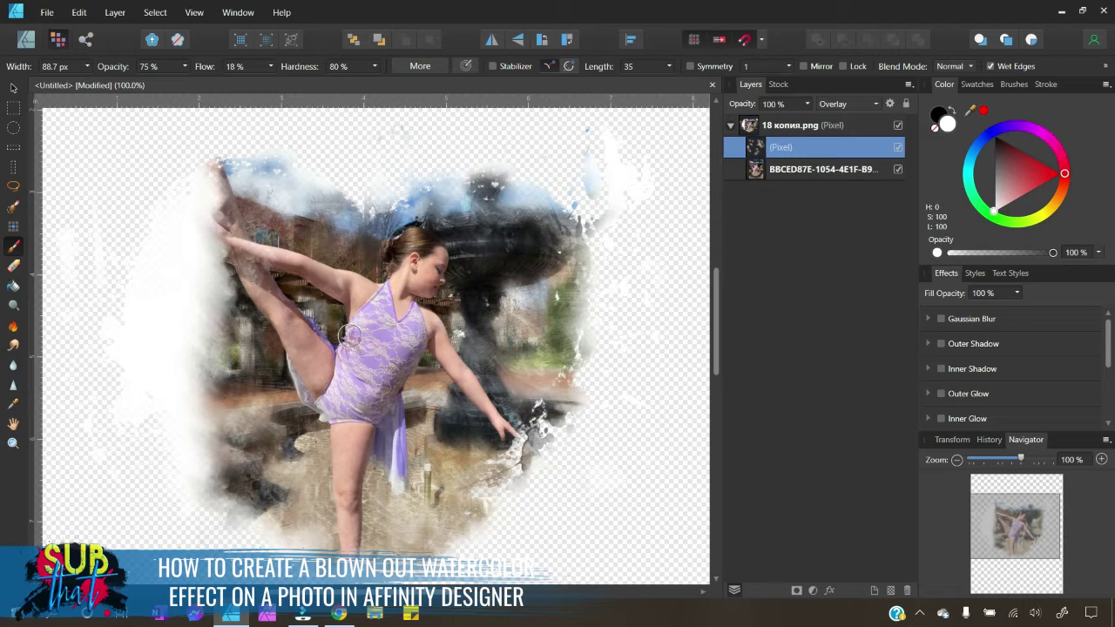
left_click_drag(335, 300, 346, 315)
left_click_drag(296, 285, 303, 299)
Set the brush opacity to 35% and width to 135 px, and dab faint white highlights over the dancer and surrounding background.
left_click(157, 67)
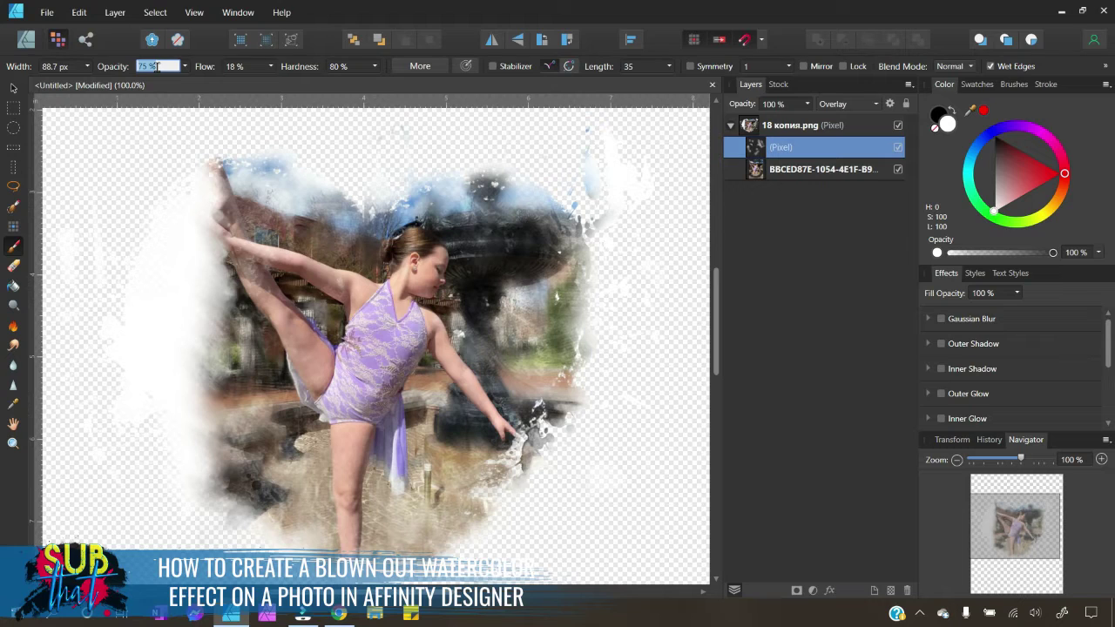
type("35")
key("Return")
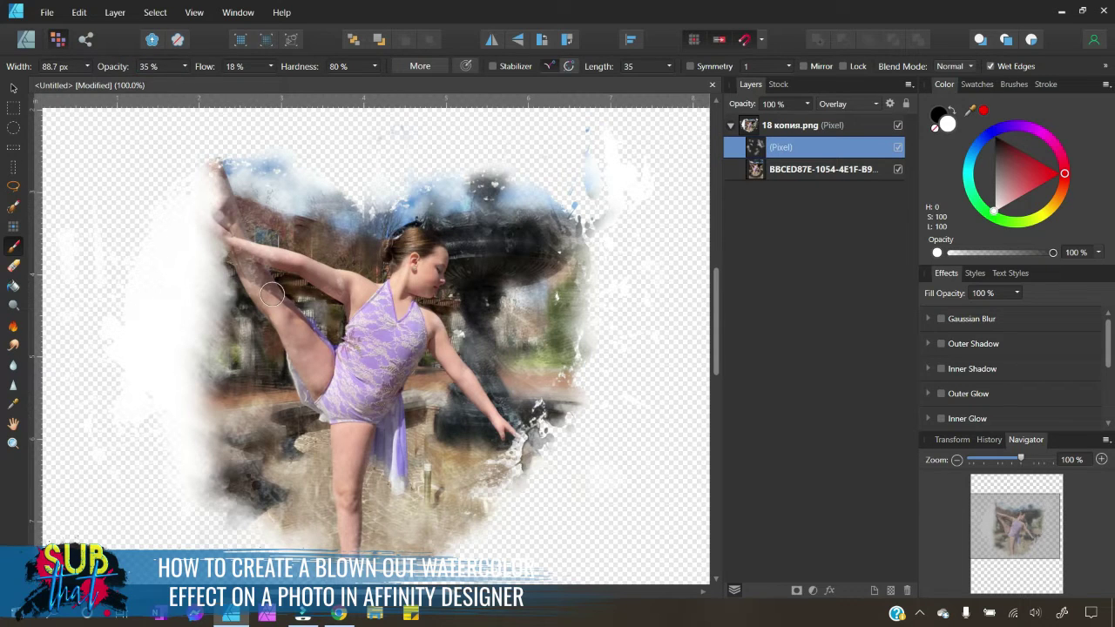
key("bracketright")
key("bracketright")
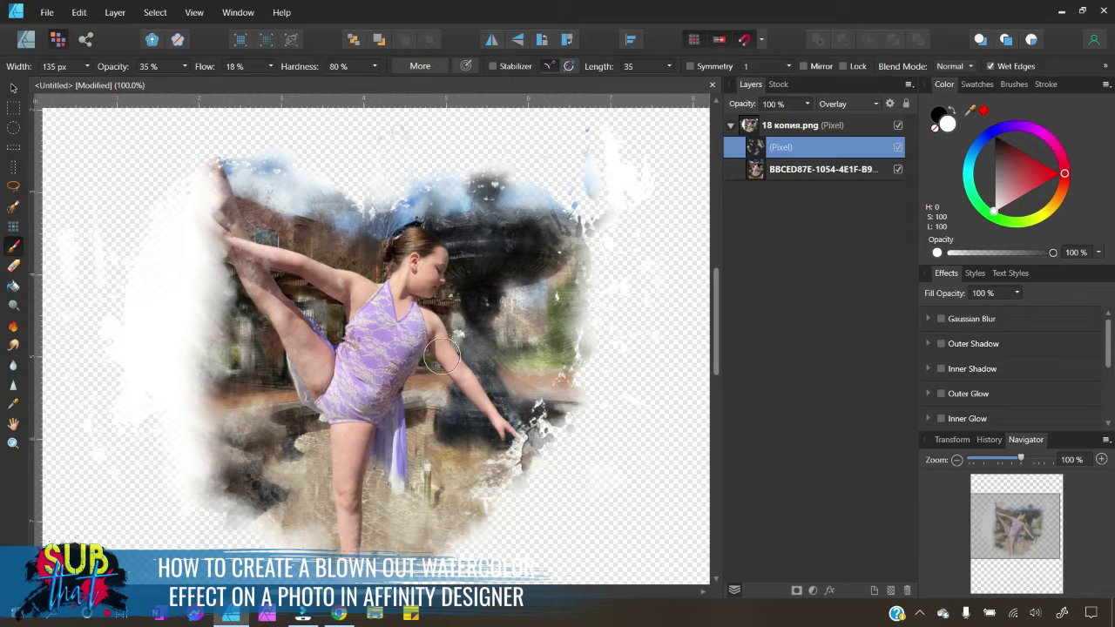
left_click_drag(420, 336, 418, 317)
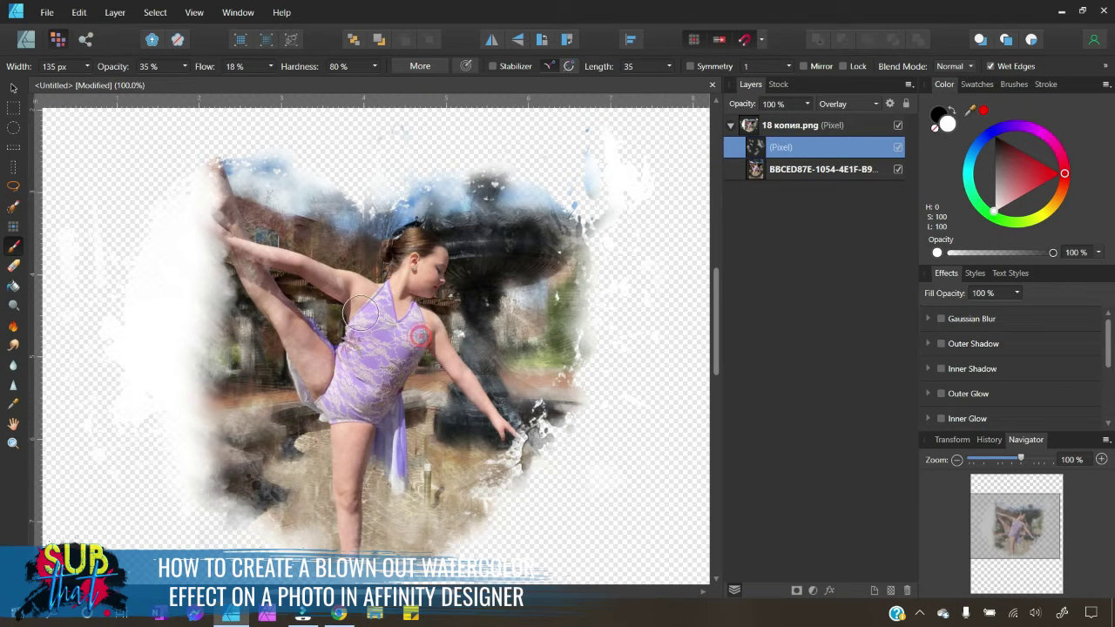
left_click(204, 210)
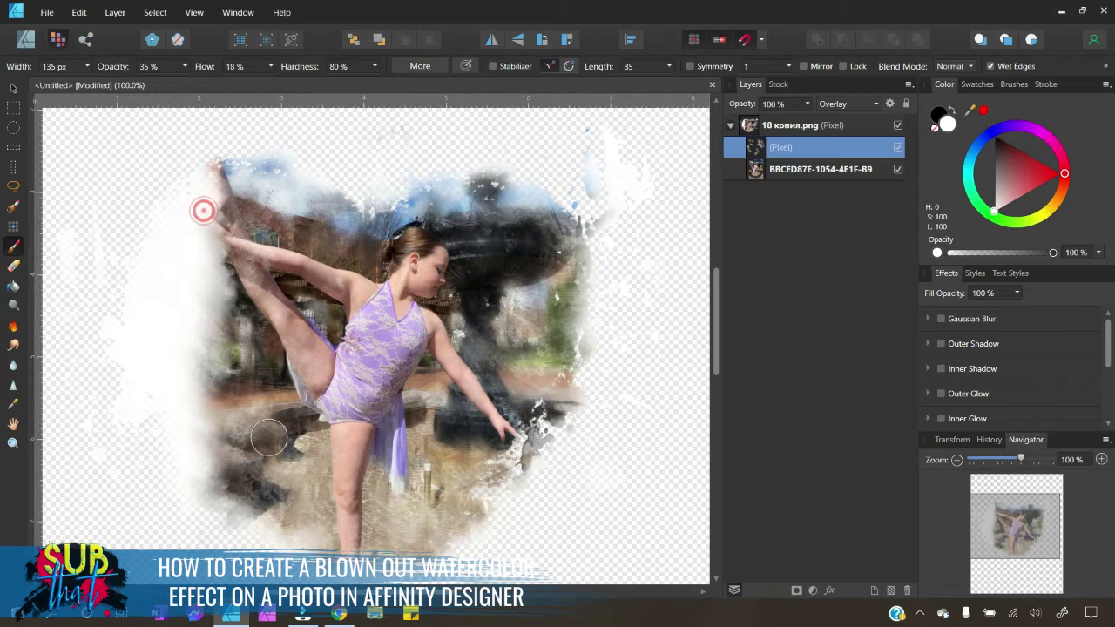
left_click(322, 425)
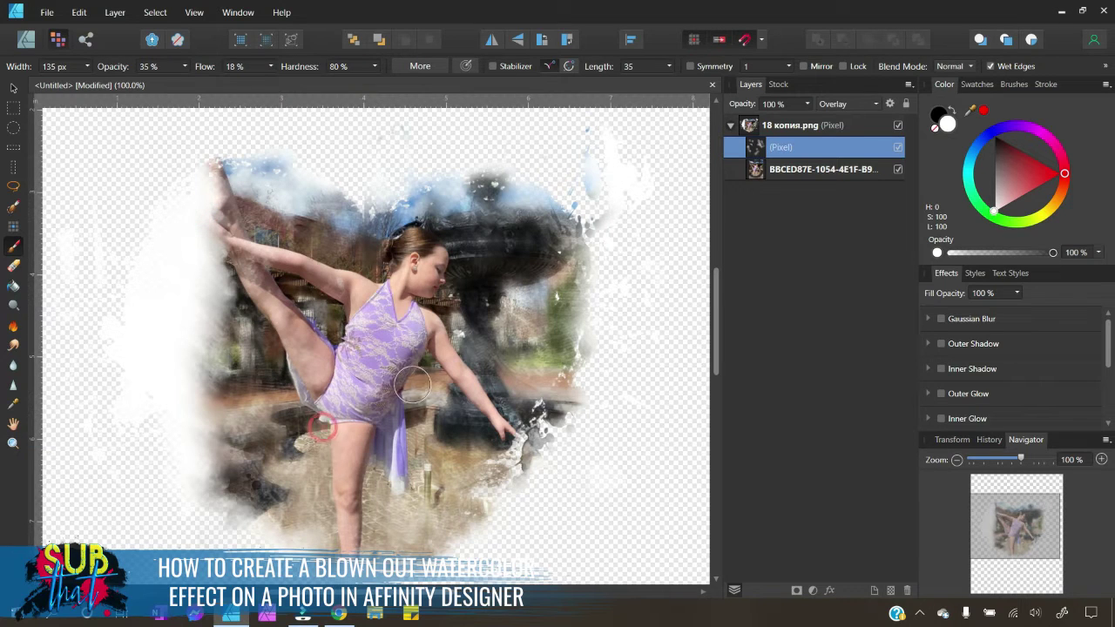
left_click(547, 439)
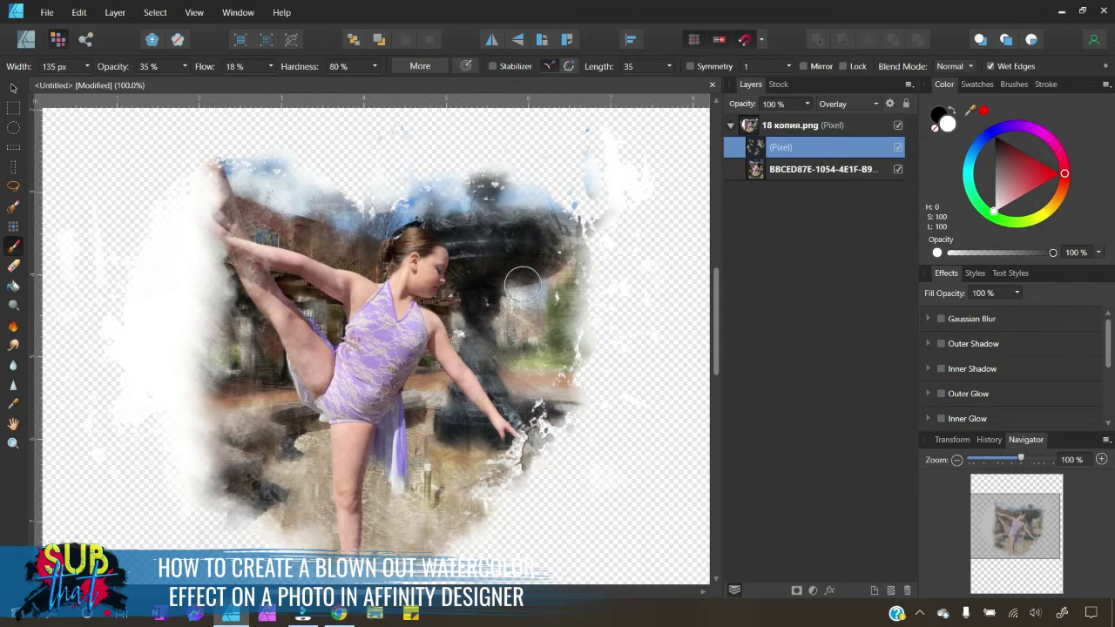
left_click(498, 223)
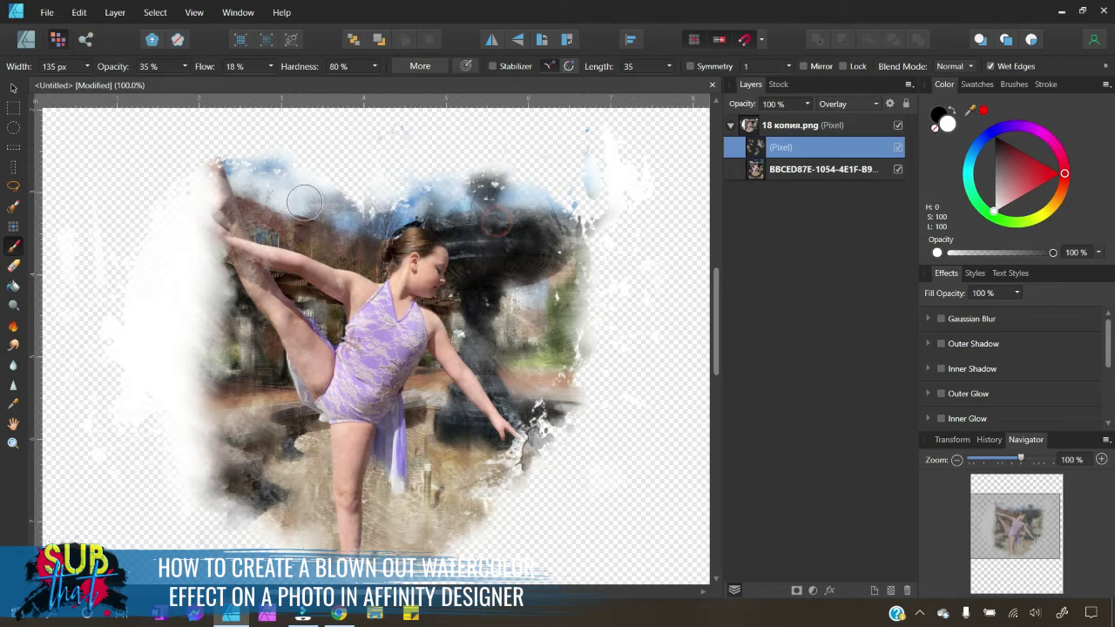
left_click(242, 473)
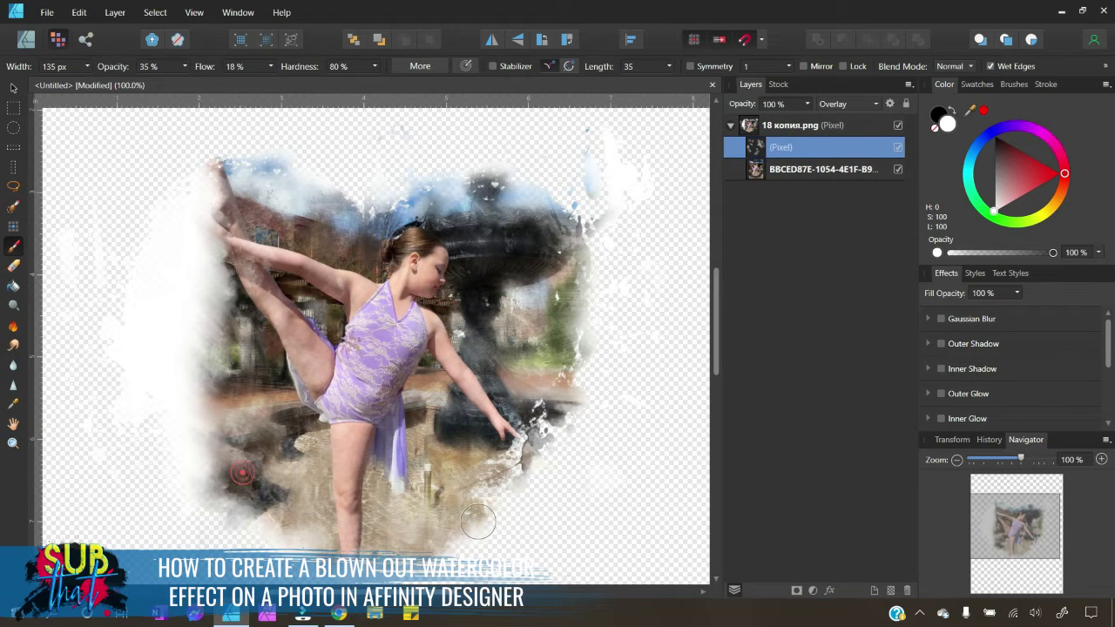
left_click(541, 339)
Add a new pixel layer above the Overlay highlights layer and bring up the brush library.
left_click(891, 590)
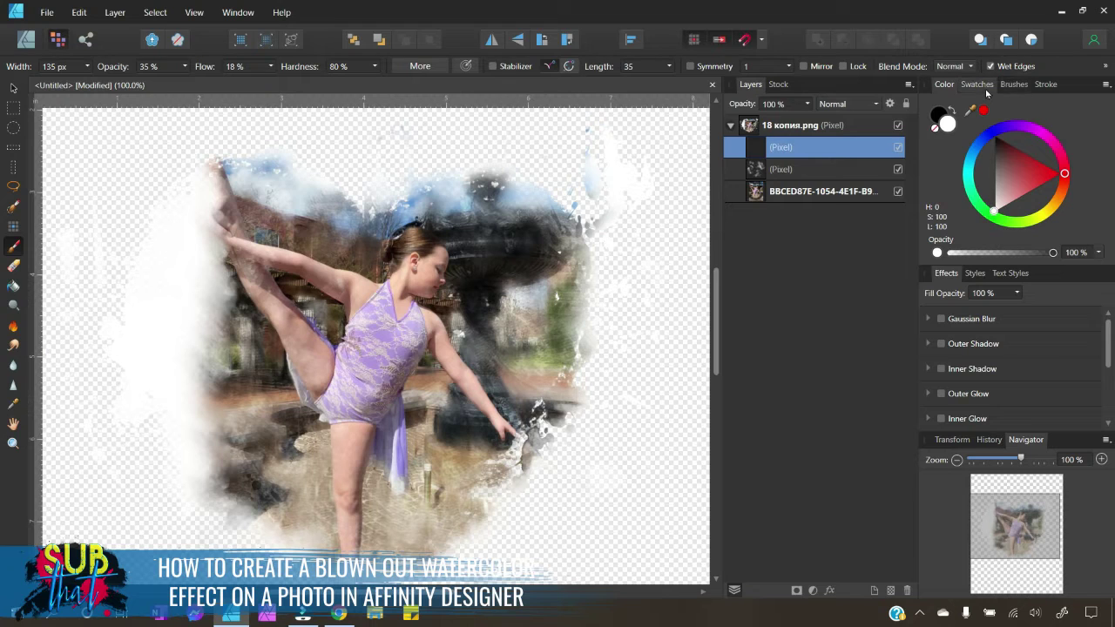
left_click(1015, 84)
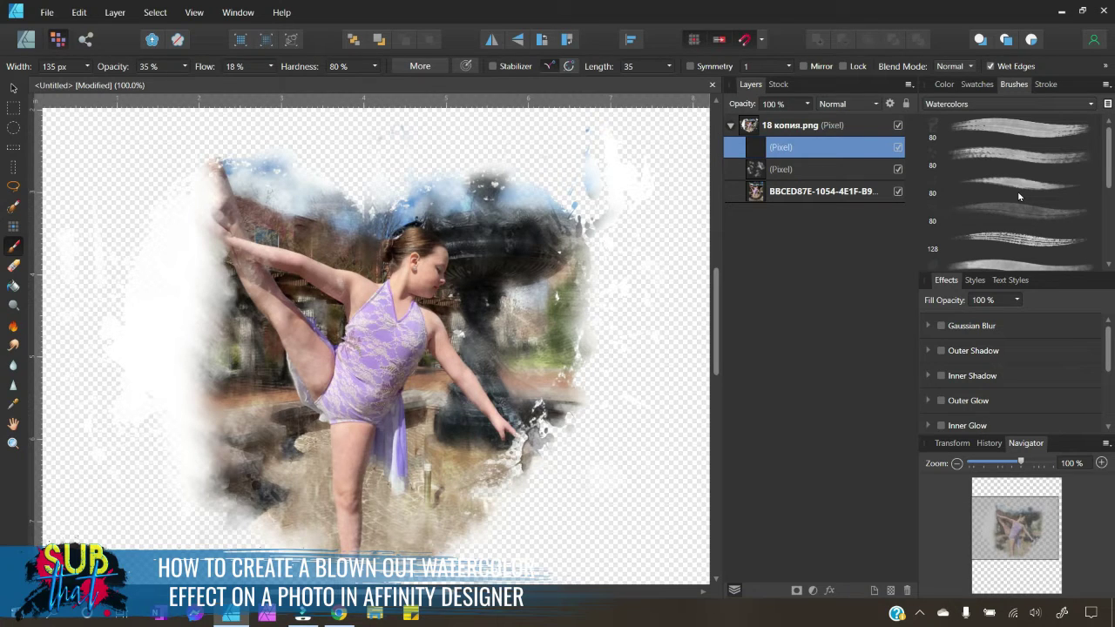
Look through the TH Master Watercolor Brushes, Drips, Splatters and Washes brush categories.
left_click(1017, 104)
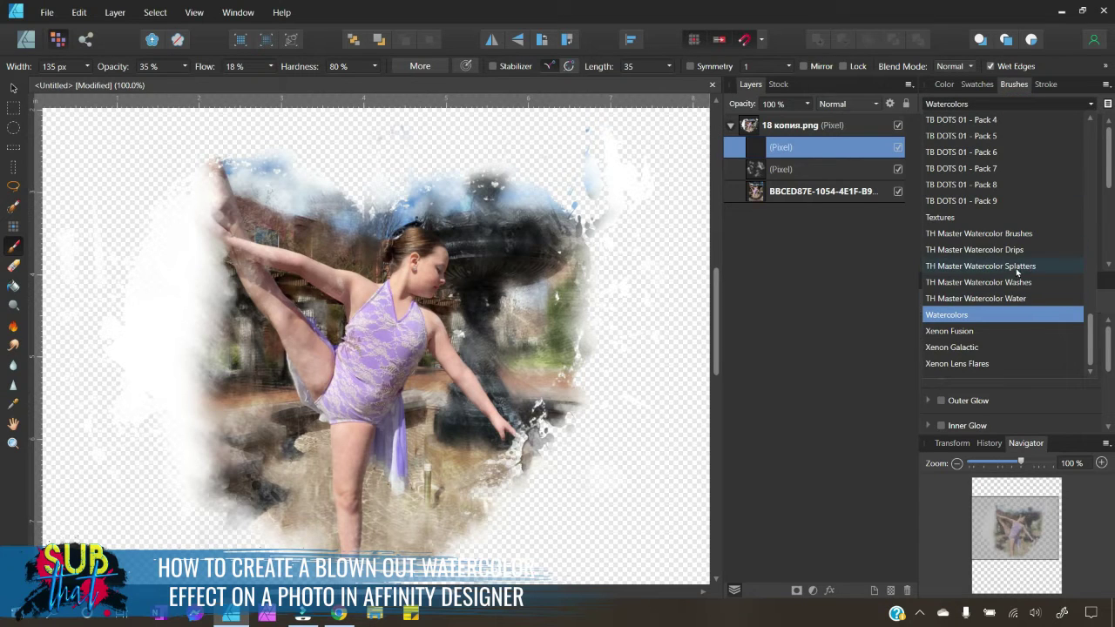
left_click(1009, 236)
left_click(1018, 104)
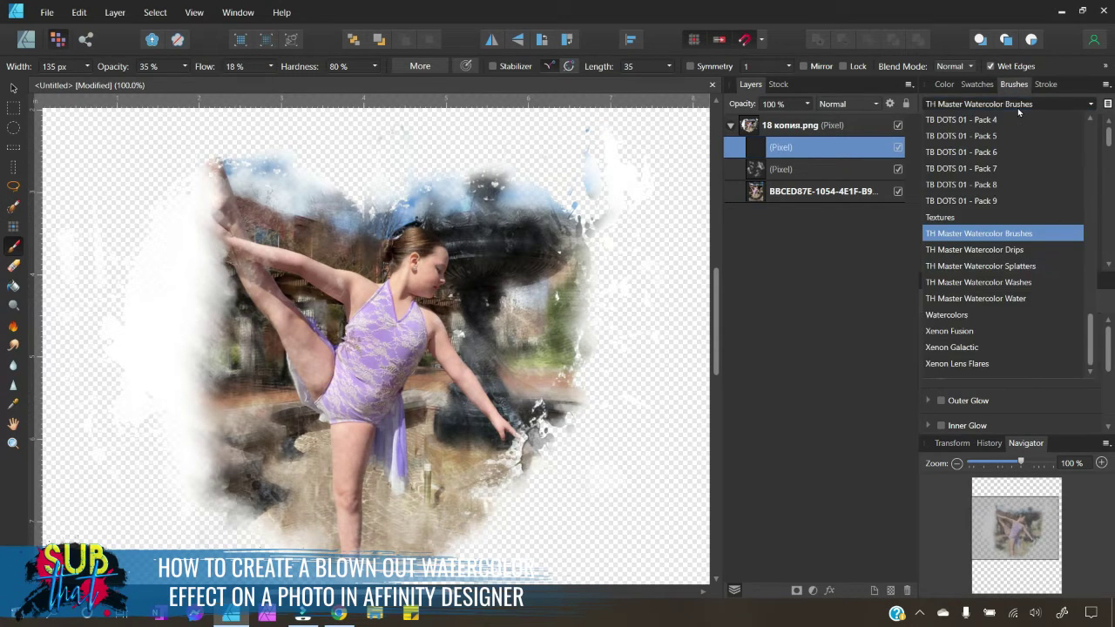
left_click(1018, 250)
left_click(1023, 106)
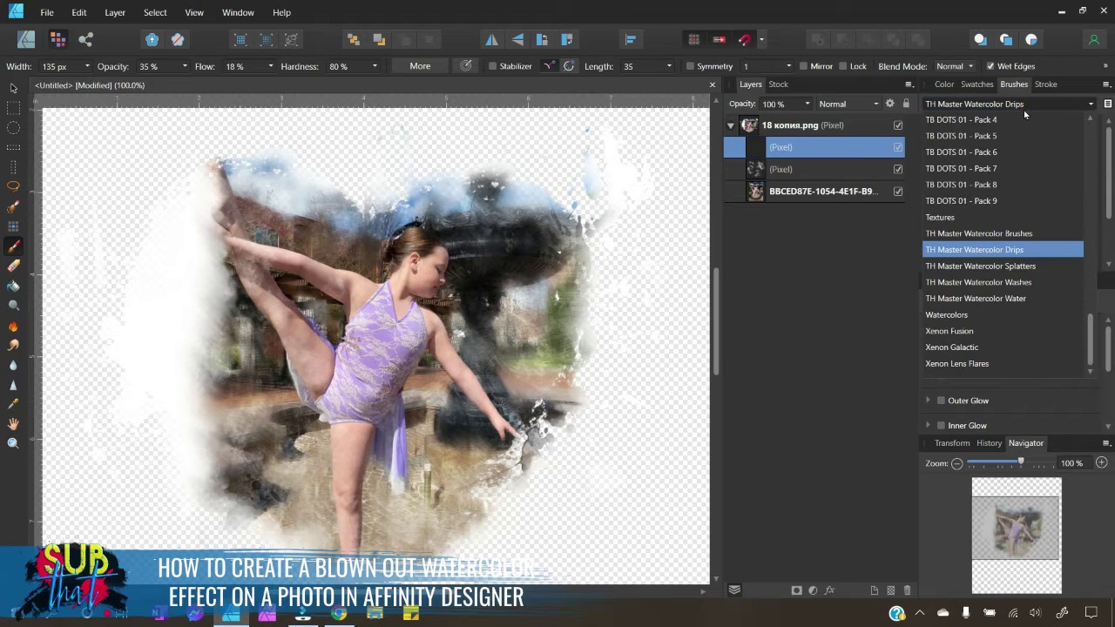
left_click(1026, 264)
left_click(1001, 105)
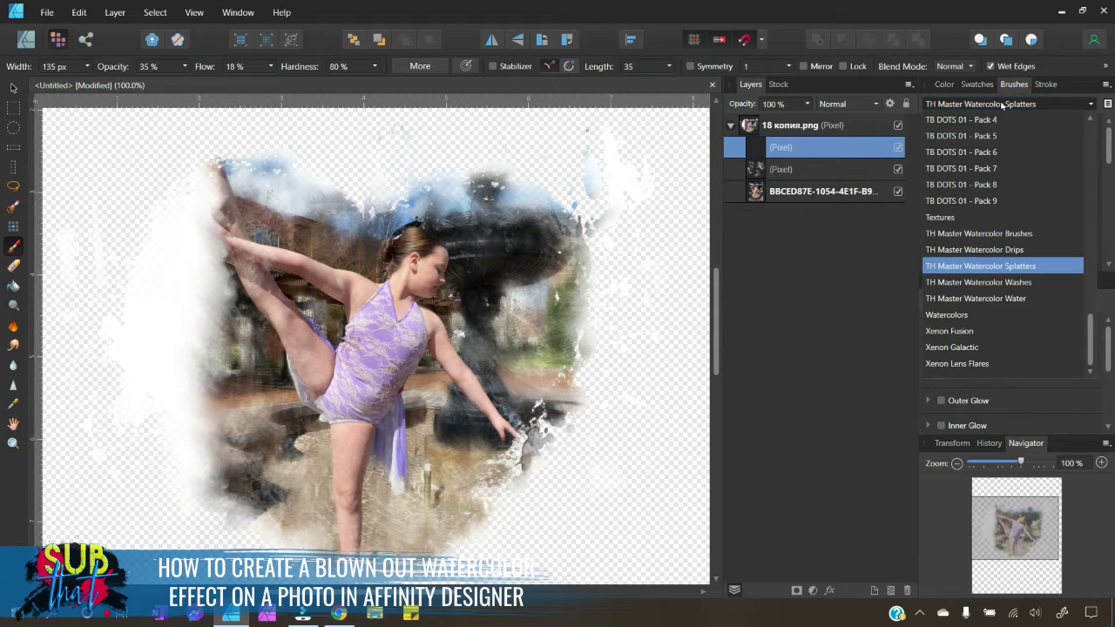
left_click(1017, 279)
left_click(980, 103)
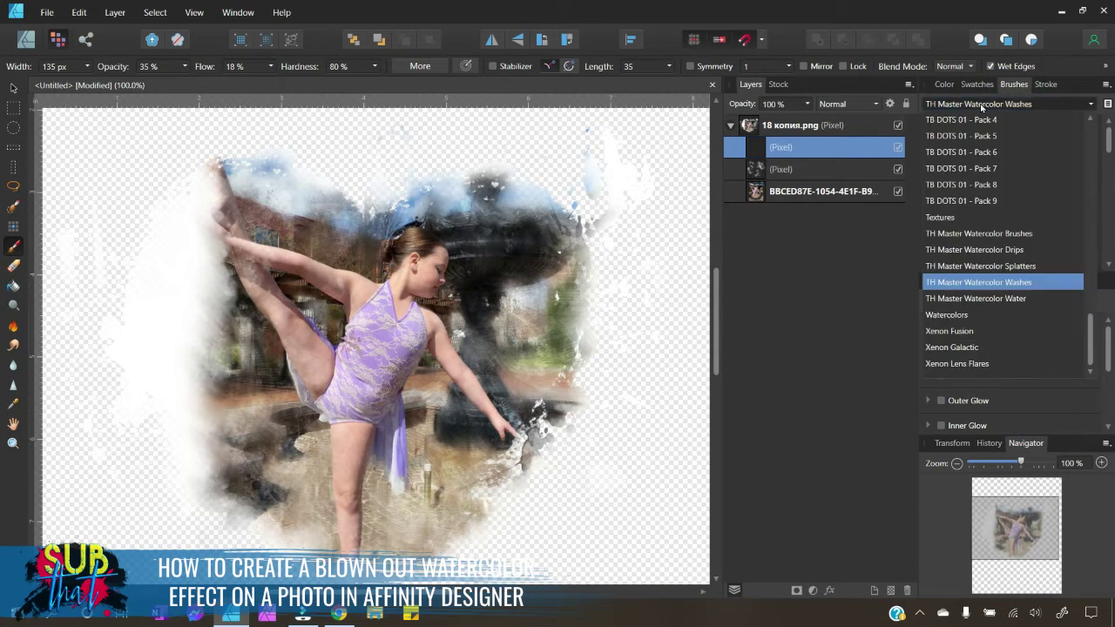
Choose the second 80 px brush in the Watercolors category and enlarge it to 748.6 px.
left_click(953, 319)
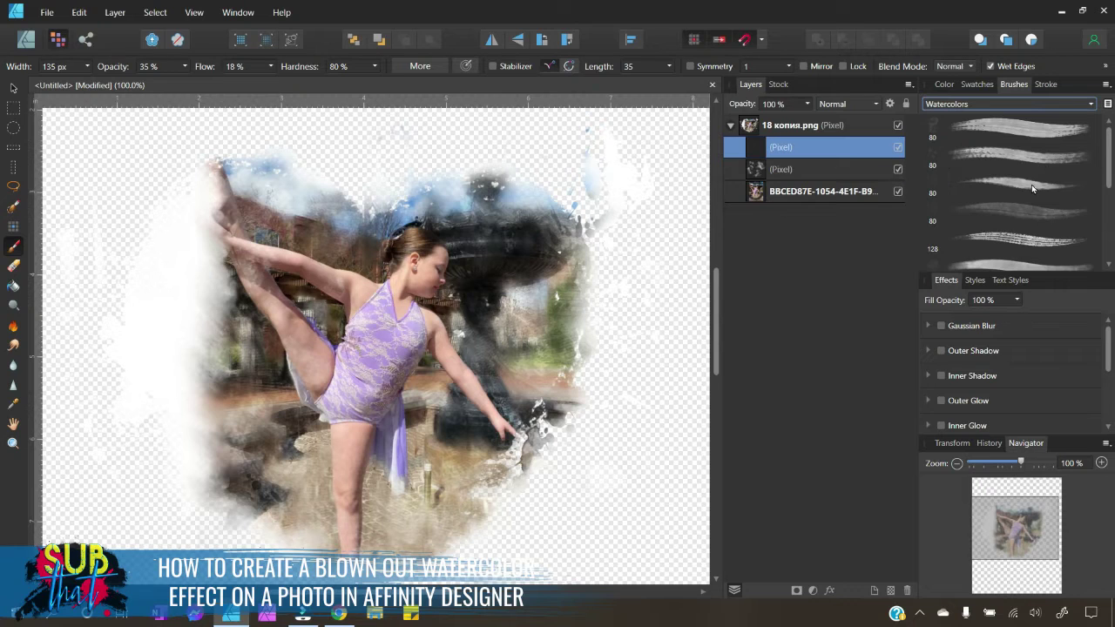
left_click(926, 154)
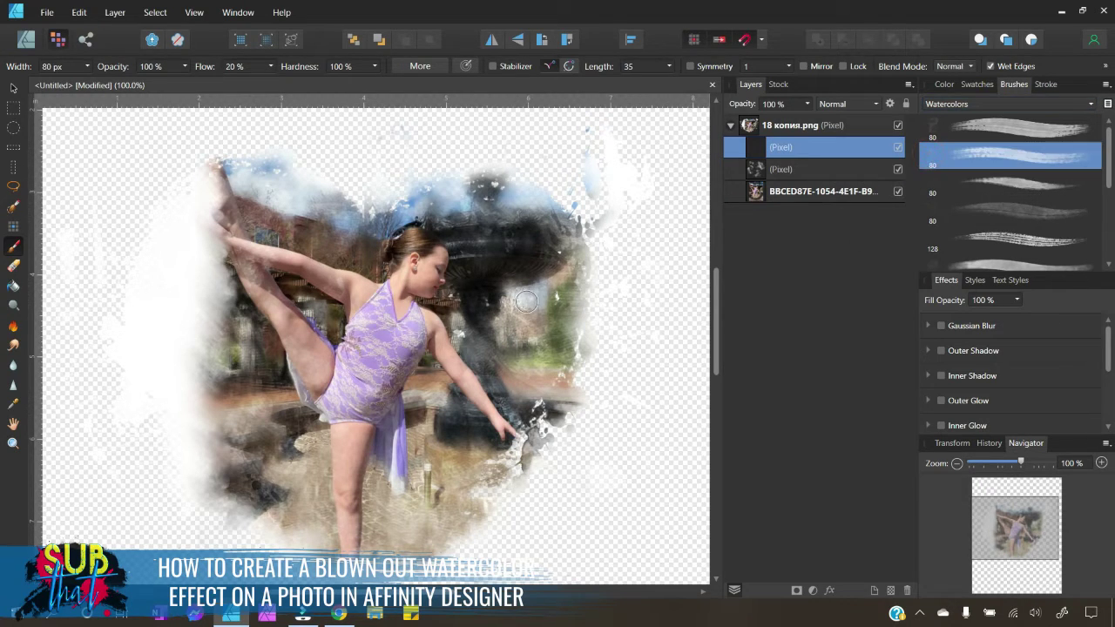
key("bracketright")
key("bracketright")
key("bracketright")
key("bracketright")
key("bracketright")
key("bracketright")
key("bracketright")
key("bracketright")
key("bracketright")
key("bracketright")
key("bracketright")
key("bracketright")
key("bracketright")
key("bracketright")
key("bracketright")
key("bracketright")
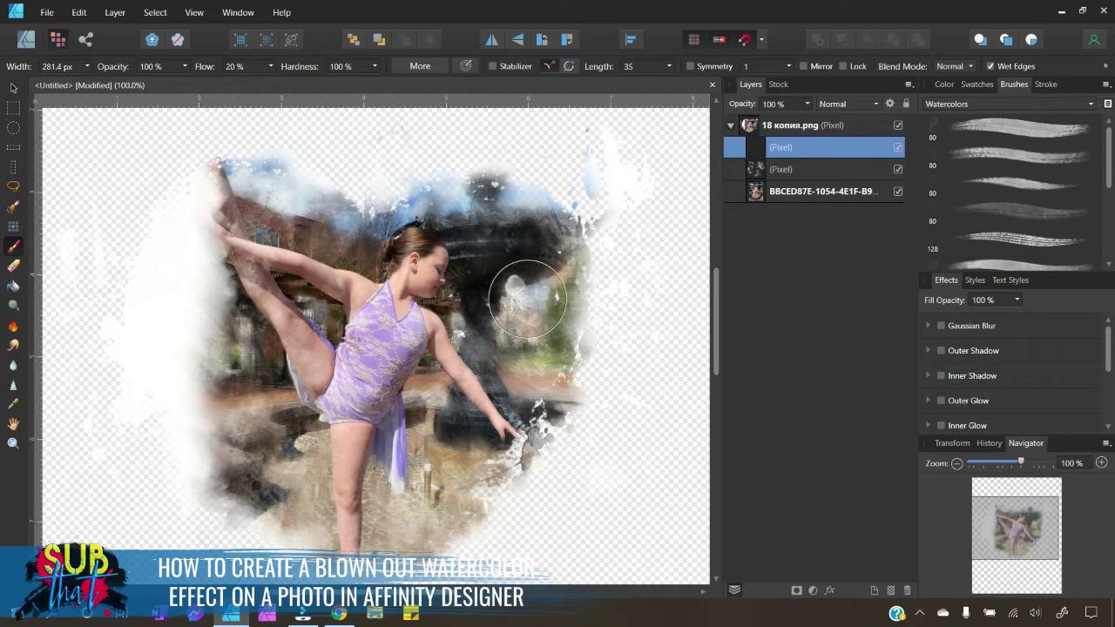
key("bracketright")
key("bracketright")
key("bracketright")
key("bracketright")
key("bracketright")
key("bracketright")
key("bracketright")
key("bracketright")
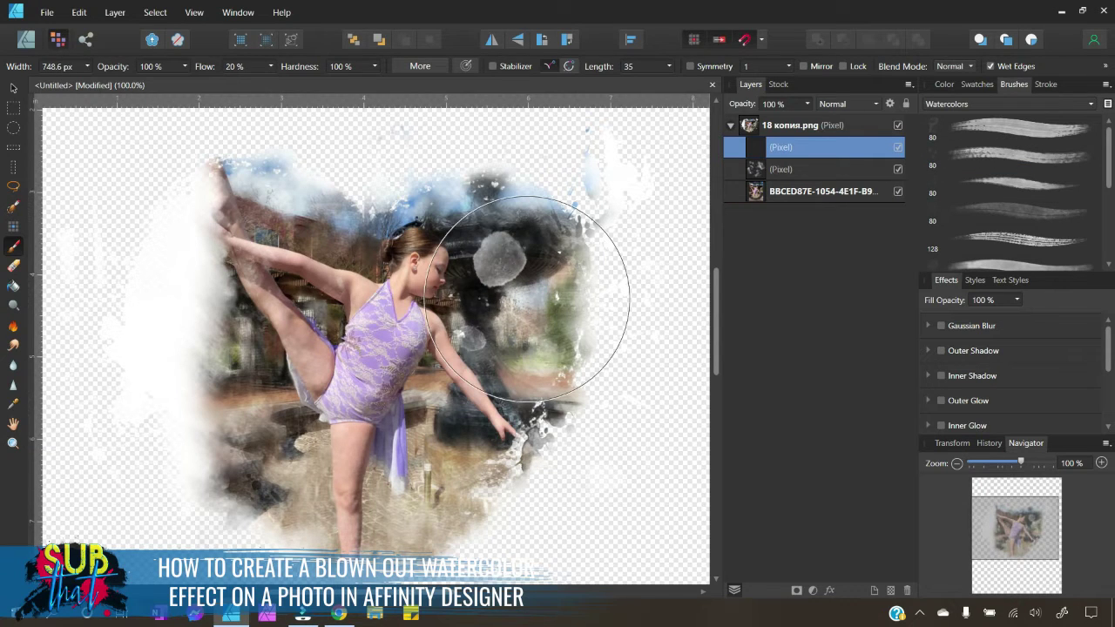
left_click(521, 277)
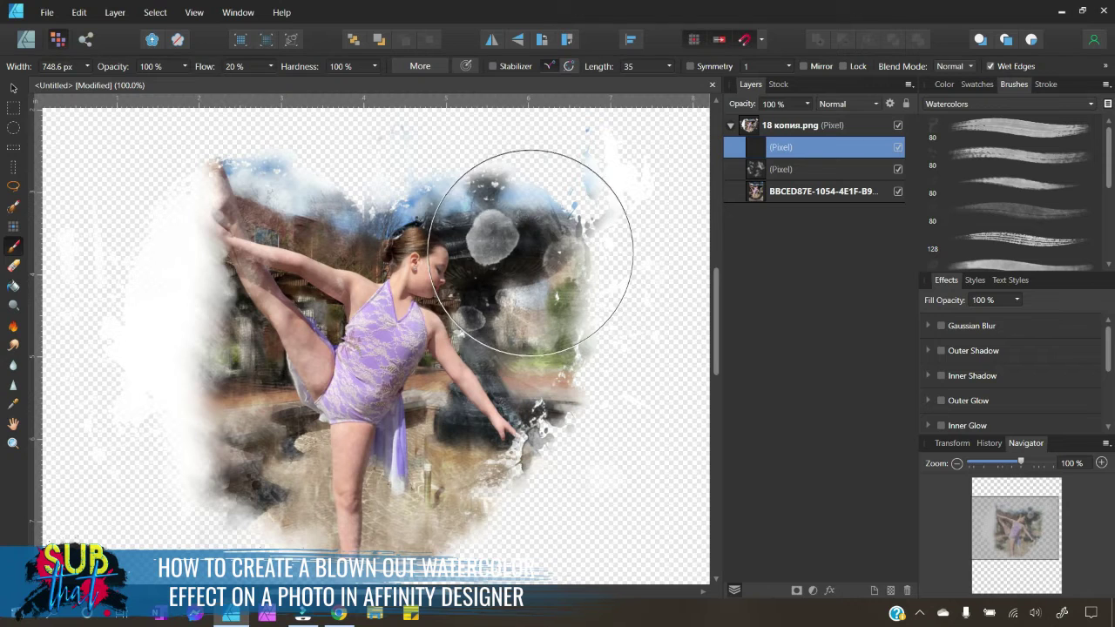
left_click(533, 249)
left_click(554, 239)
left_click(549, 244)
left_click(527, 260)
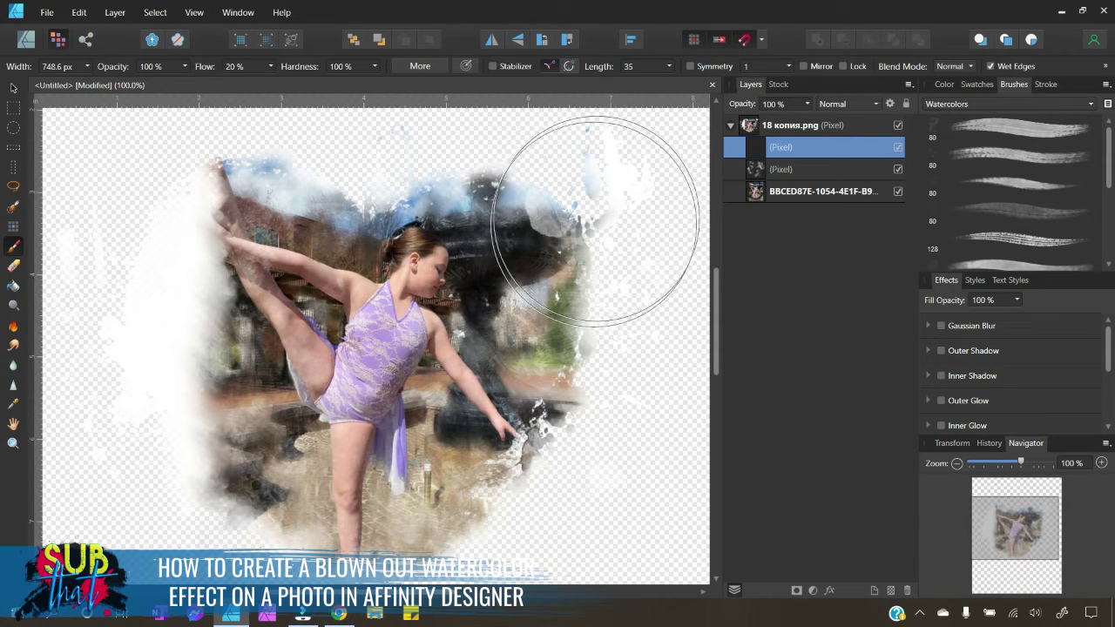
Set the paint color to a medium blue palette swatch and paint it over the upper-right splatters and sky above the fountain.
left_click(943, 85)
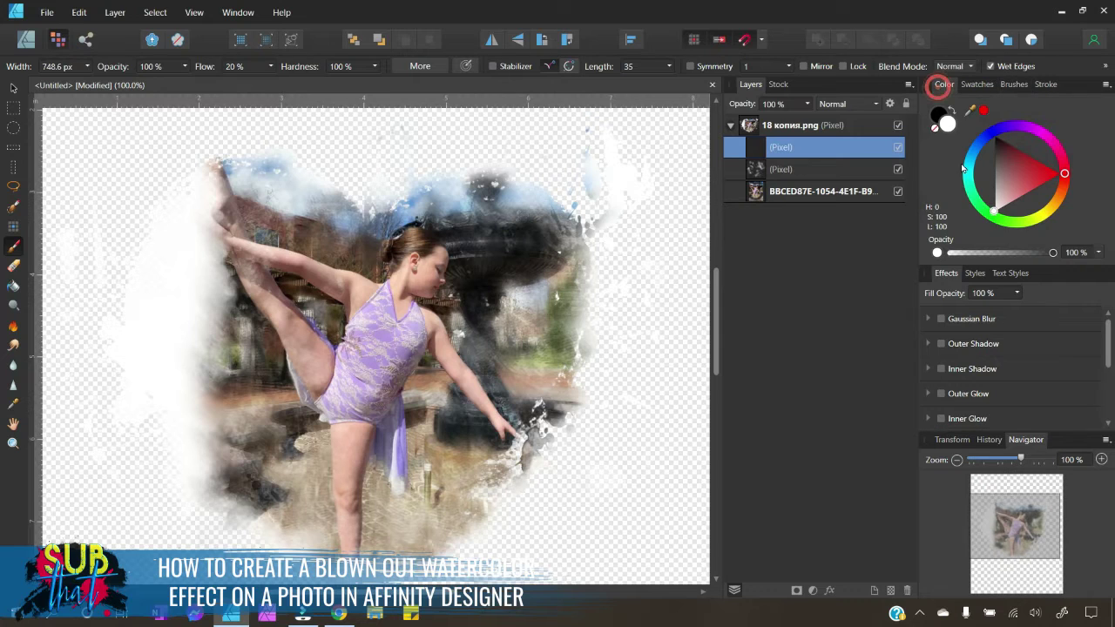
left_click(976, 84)
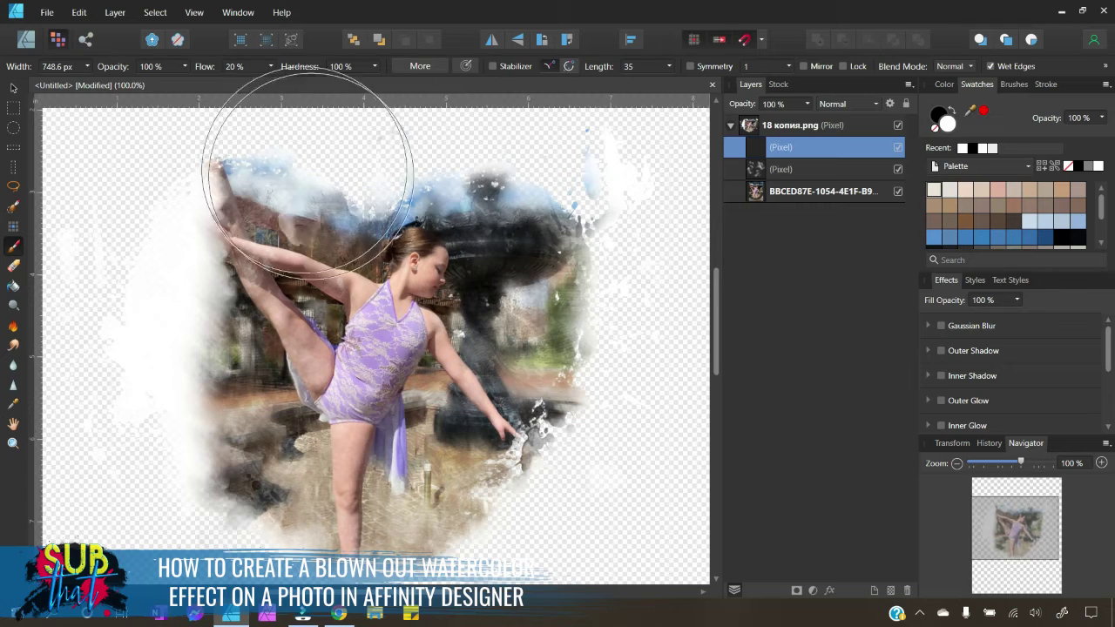
left_click(997, 236)
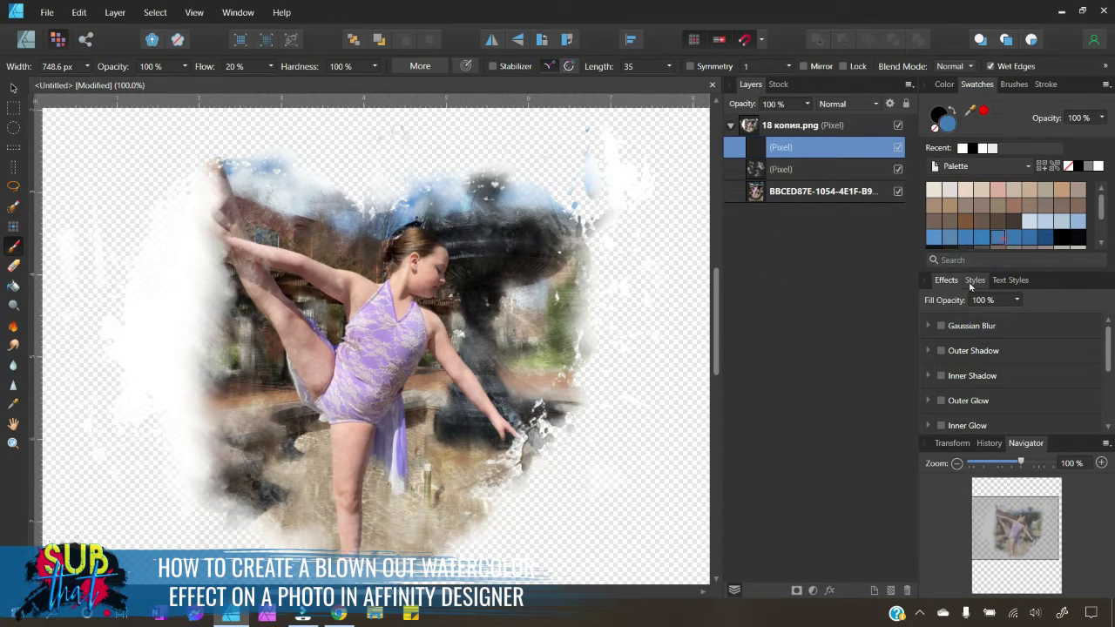
mouse_move(560, 148)
left_mouse_down()
mouse_move(543, 199)
mouse_move(590, 186)
mouse_move(569, 174)
mouse_move(575, 184)
mouse_move(558, 188)
mouse_move(572, 144)
mouse_move(597, 172)
left_mouse_up()
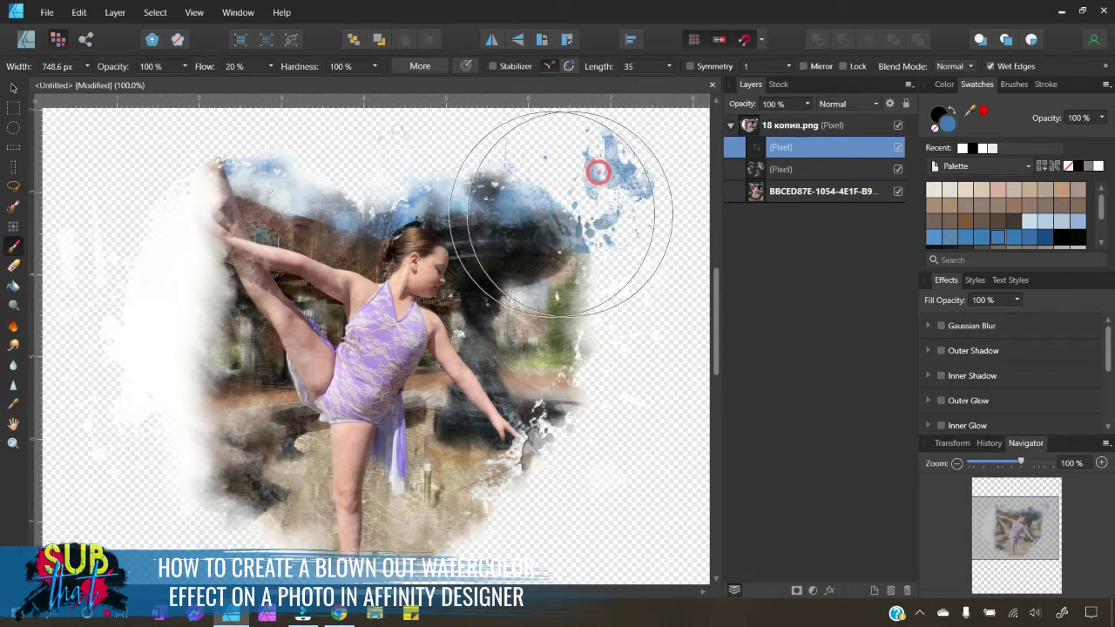
left_click(496, 156)
left_click(660, 200)
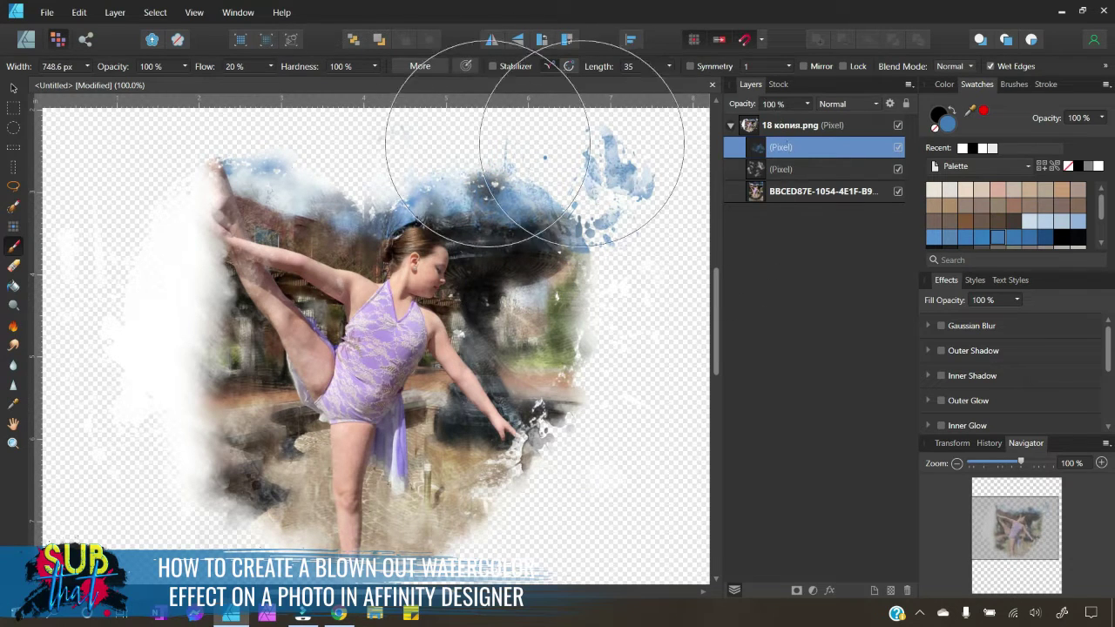
Paint blue watercolor over the sky above the dancer's raised leg and the splatters along the photo's right edge.
left_click(299, 162)
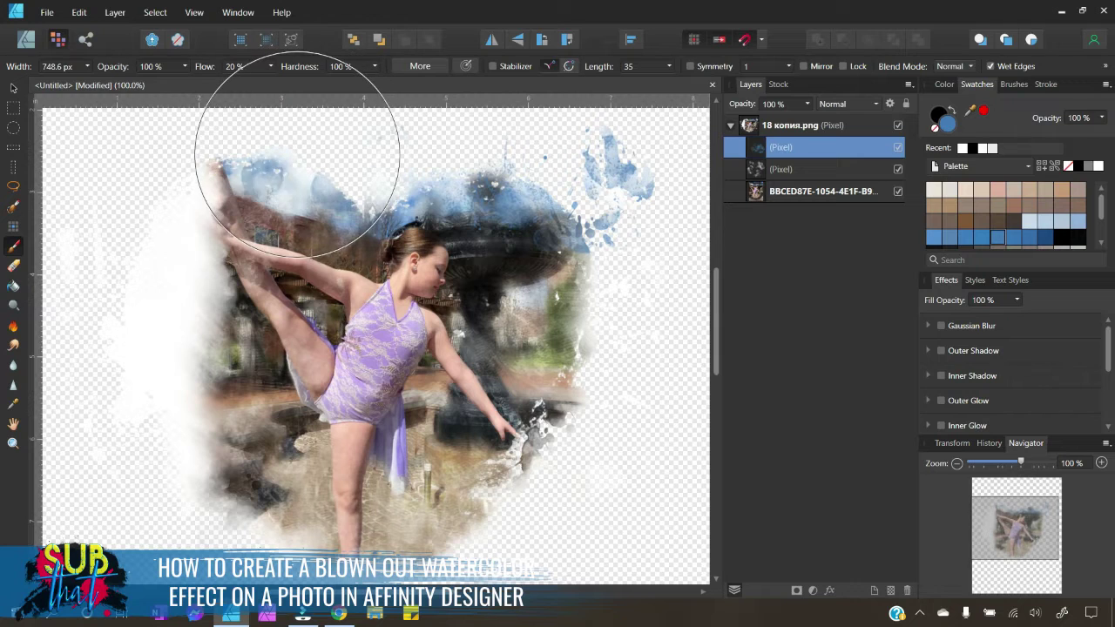
left_click(293, 157)
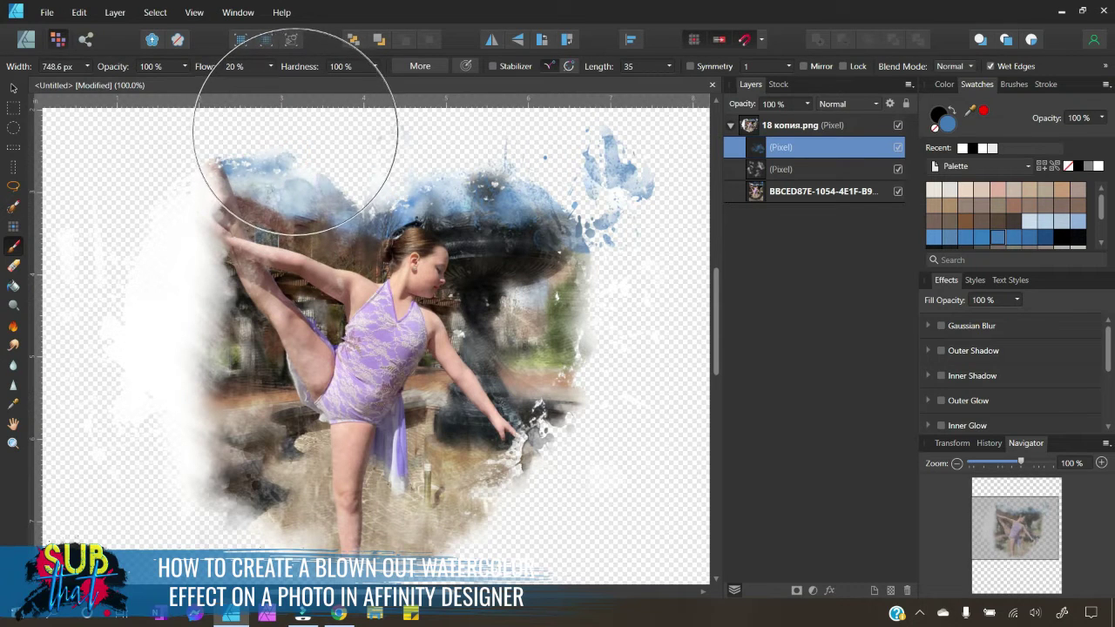
left_click(297, 129)
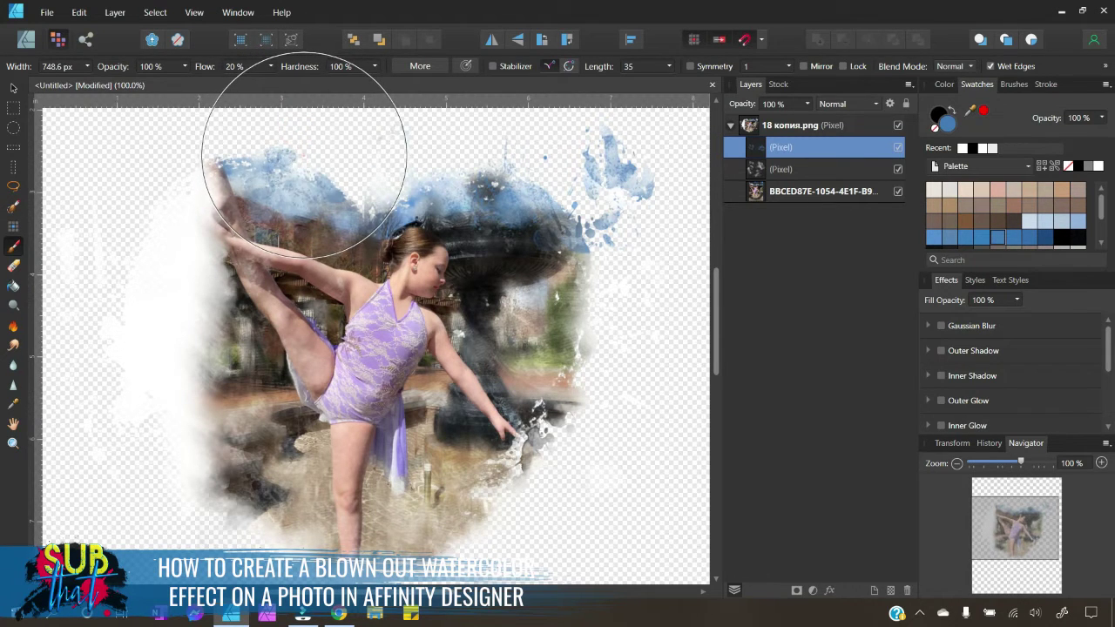
left_click(301, 154)
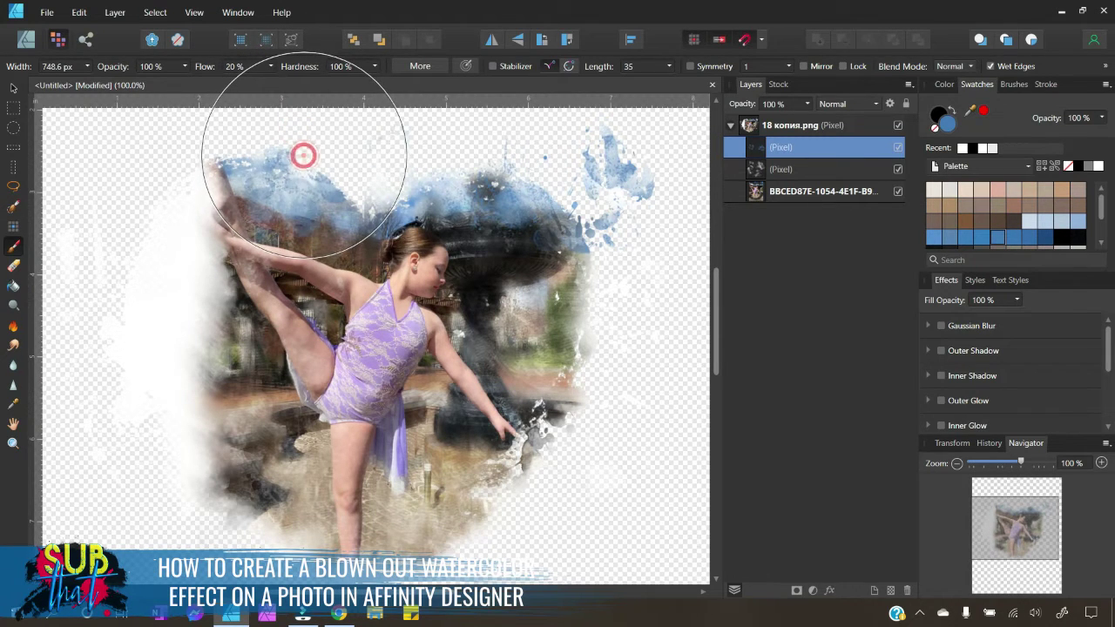
left_click(638, 306)
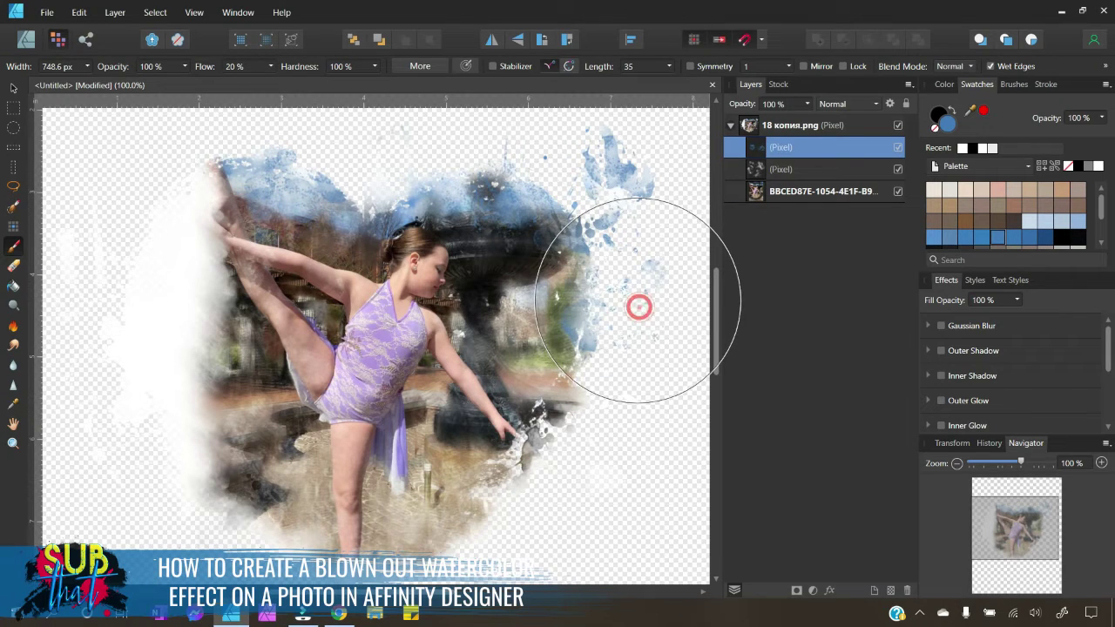
Set the paint color to a light pink palette swatch and paint it over the splatters and background beside the dancer's lowered arm.
scroll(998, 231, "down", 1)
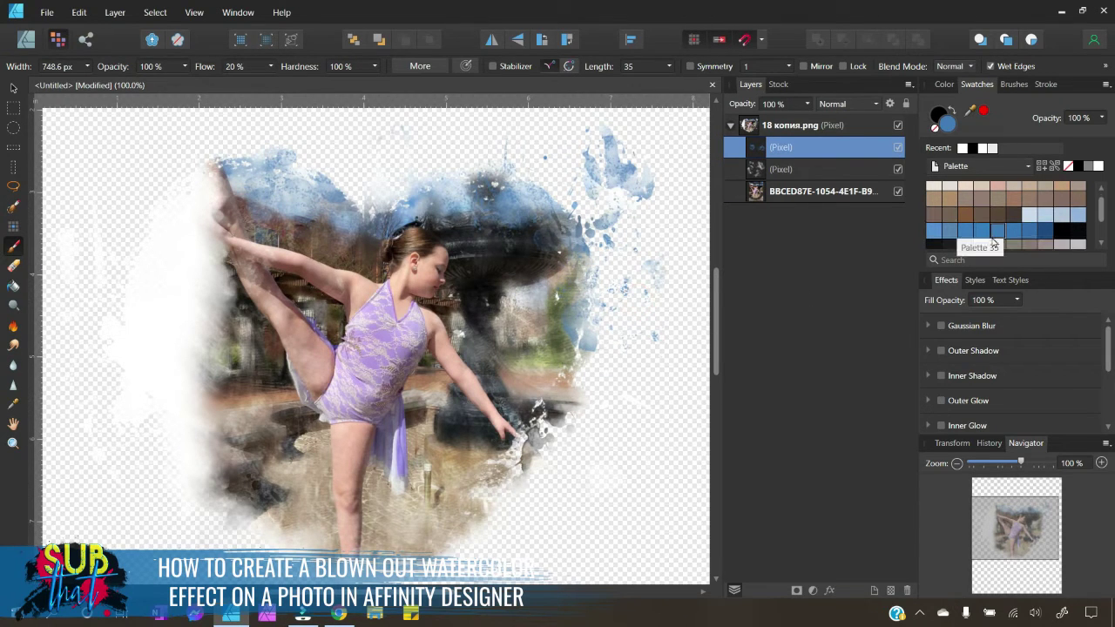
scroll(997, 242, "down", 4)
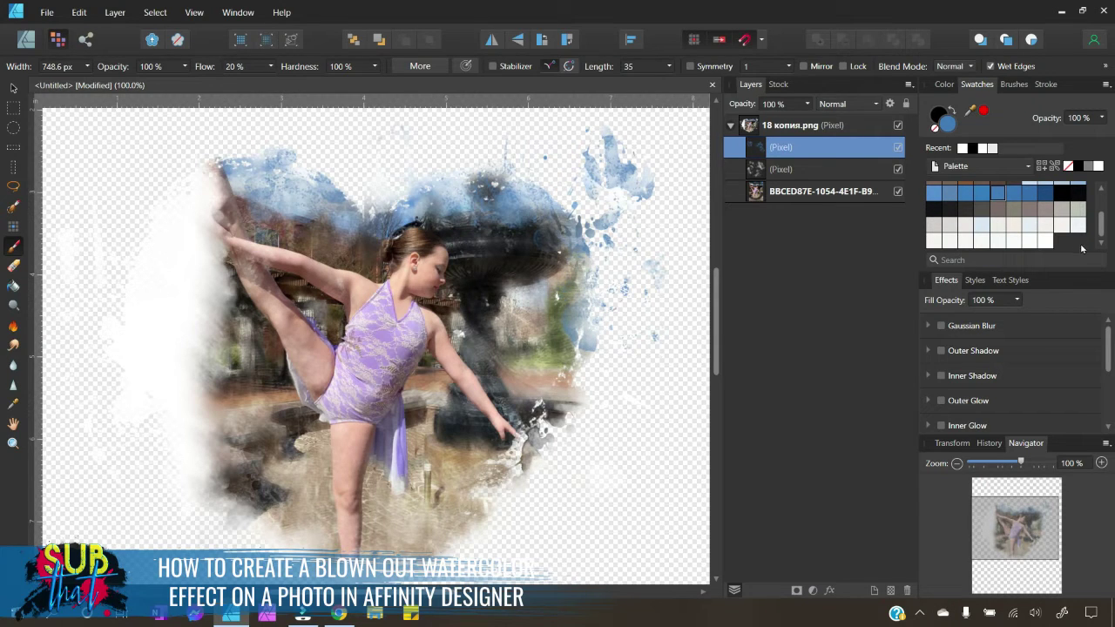
scroll(1079, 246, "up", 2)
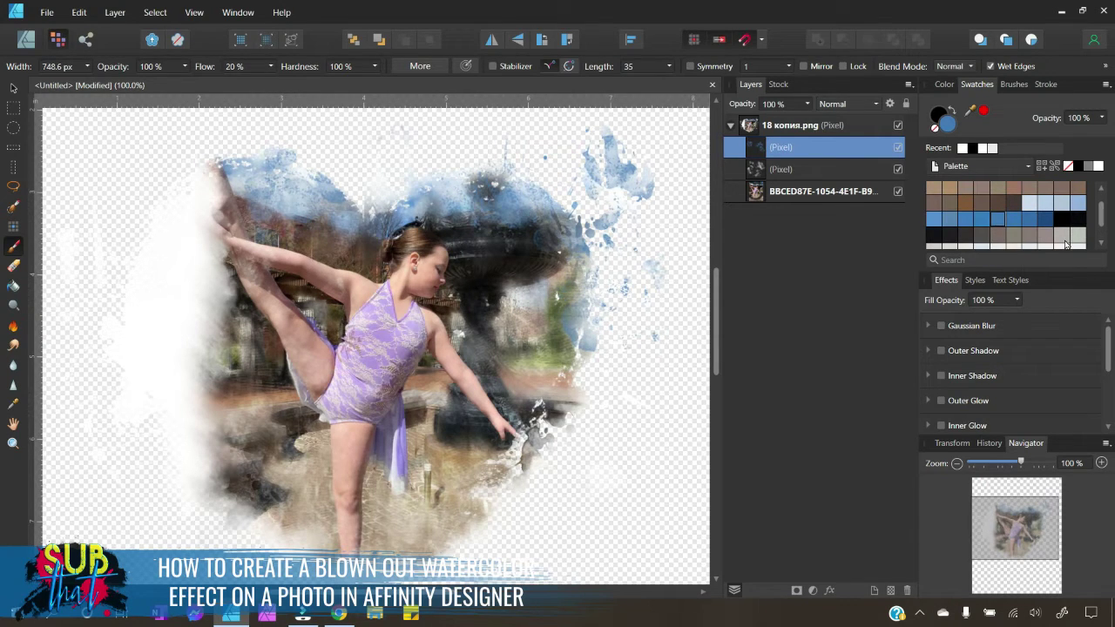
left_click(608, 328)
scroll(988, 233, "up", 1)
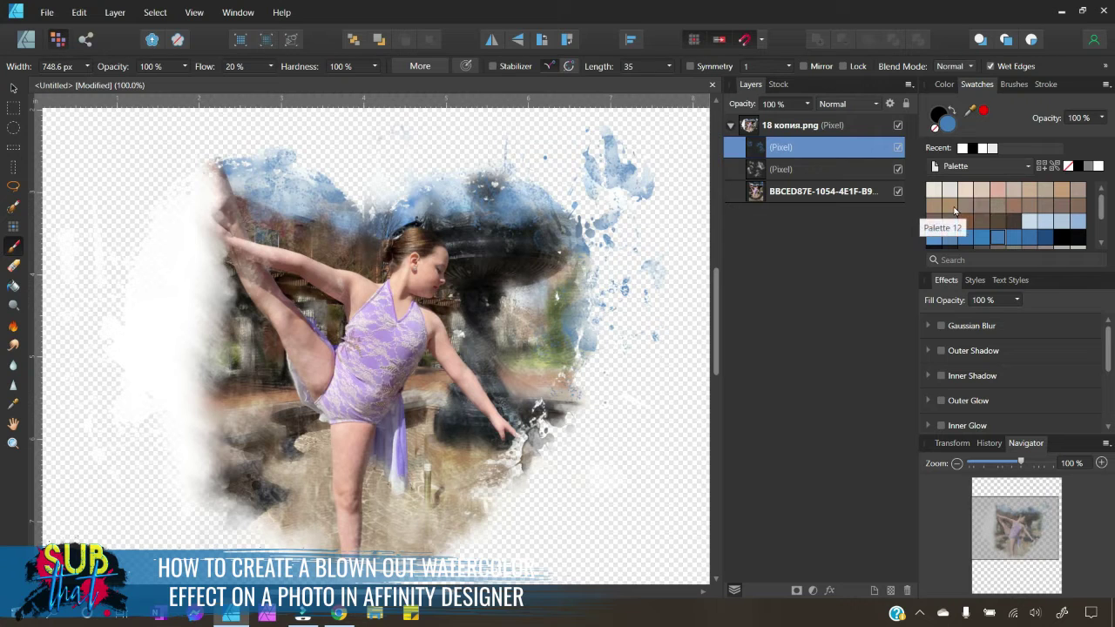
left_click(997, 189)
mouse_move(522, 340)
left_mouse_down()
mouse_move(600, 326)
mouse_move(593, 339)
mouse_move(599, 319)
mouse_move(584, 336)
mouse_move(535, 323)
left_mouse_up()
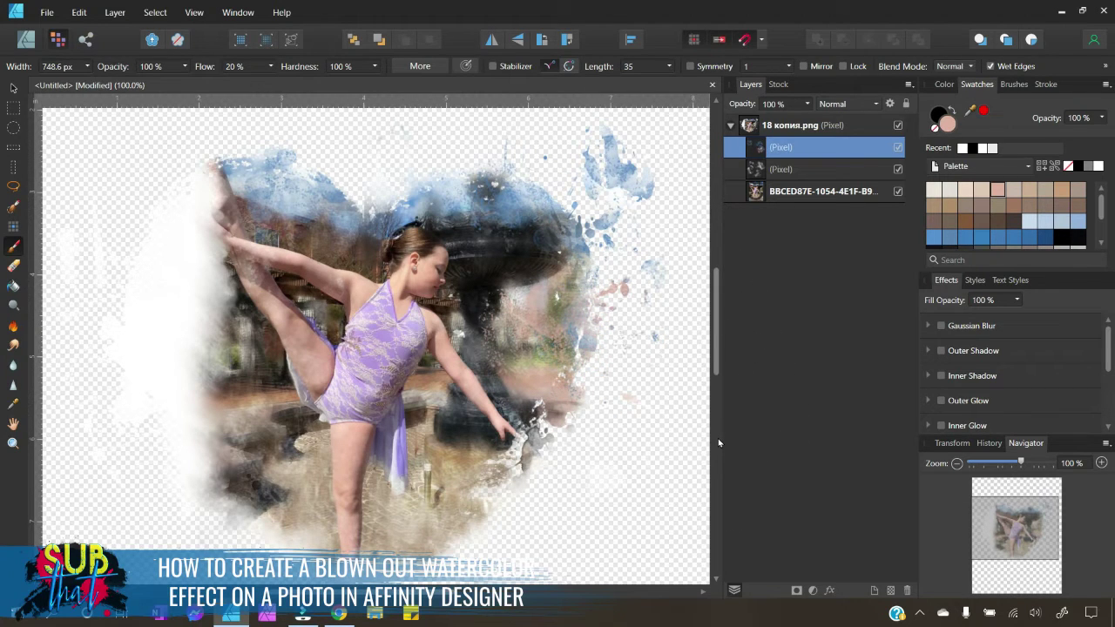
mouse_move(622, 390)
left_mouse_down()
mouse_move(564, 494)
mouse_move(538, 516)
mouse_move(513, 516)
mouse_move(553, 337)
left_mouse_up()
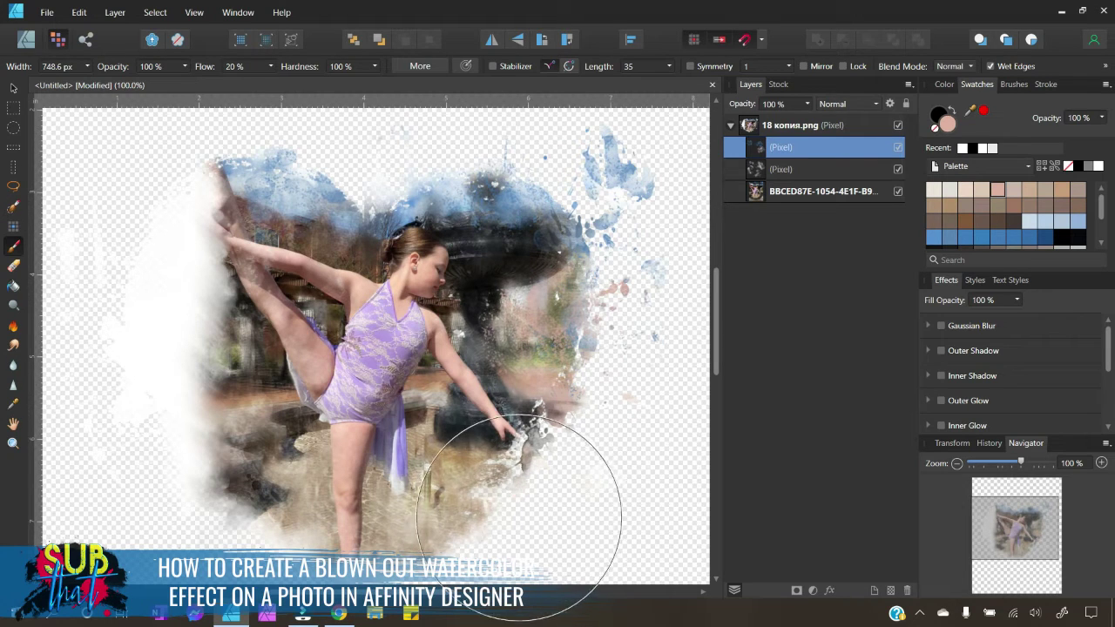
left_click(168, 297)
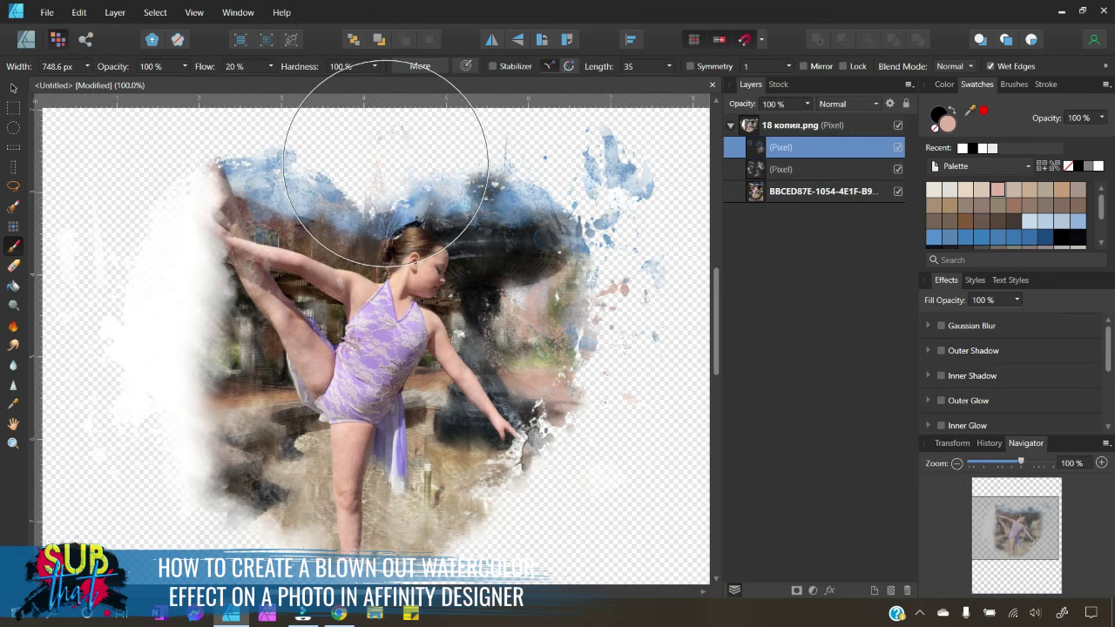
left_click(386, 166)
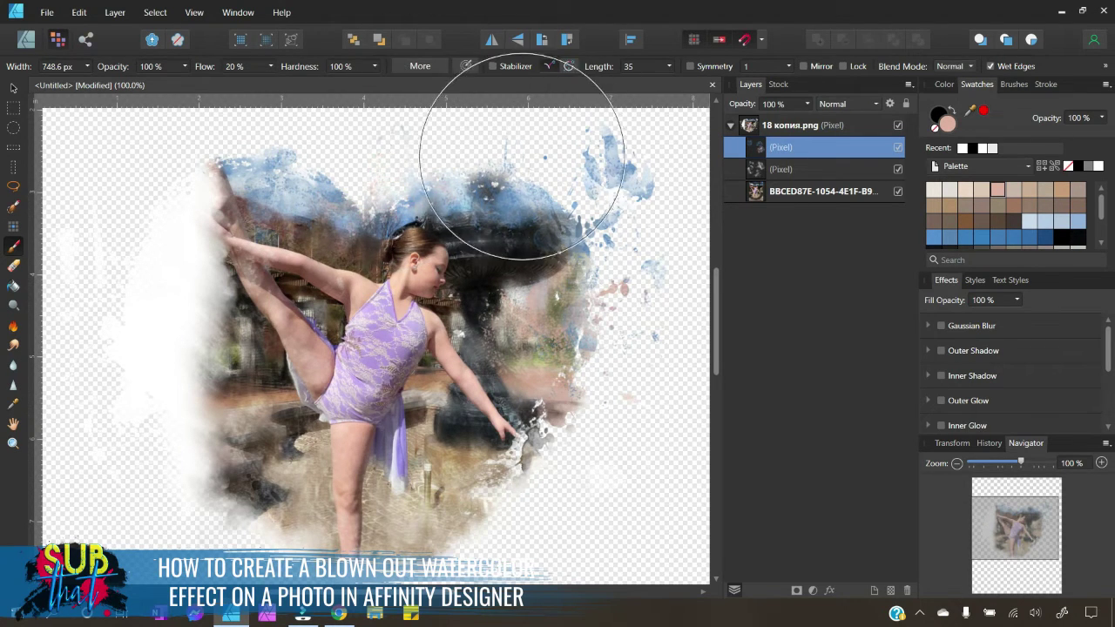
Set the paint color to a darker blue palette swatch and paint blue drips above the dancer's head and over the fountain sky.
left_click(1029, 240)
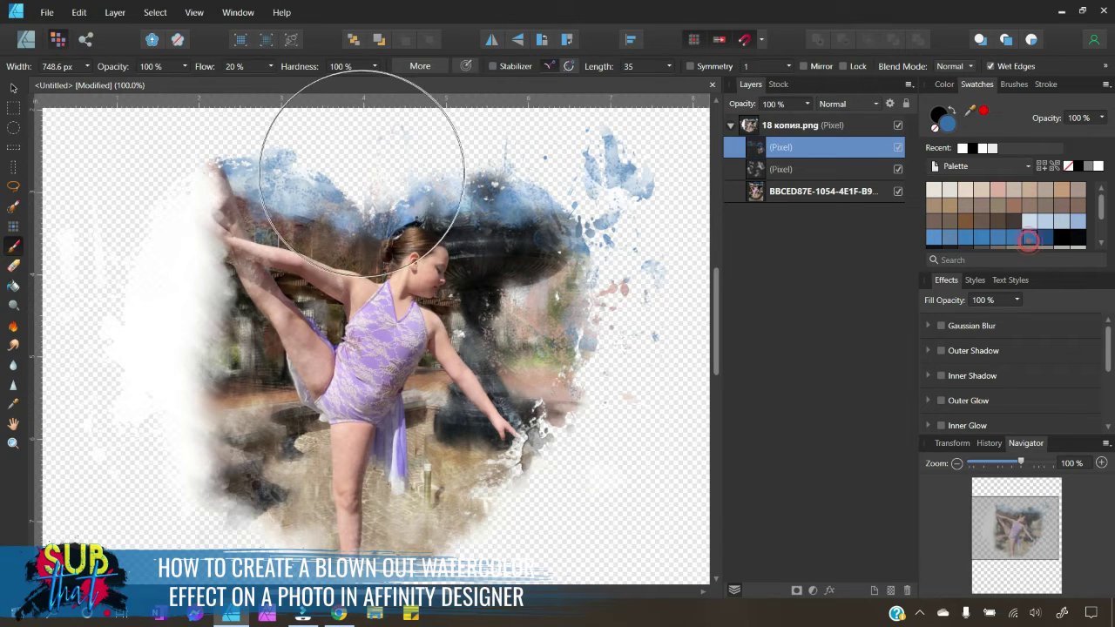
left_click(389, 157)
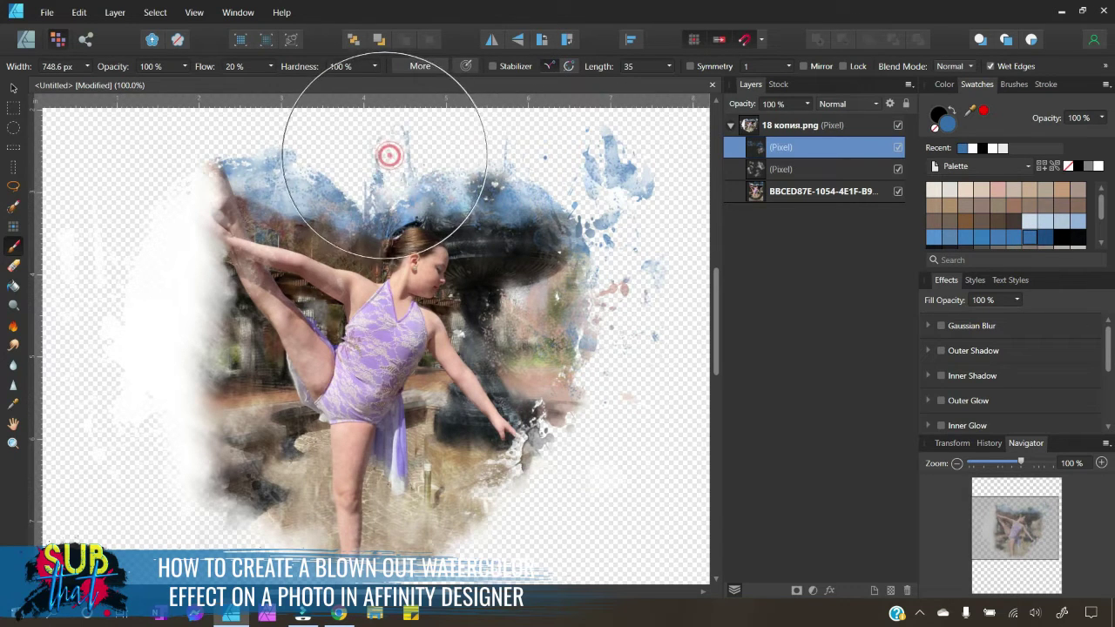
left_click_drag(593, 135, 631, 224)
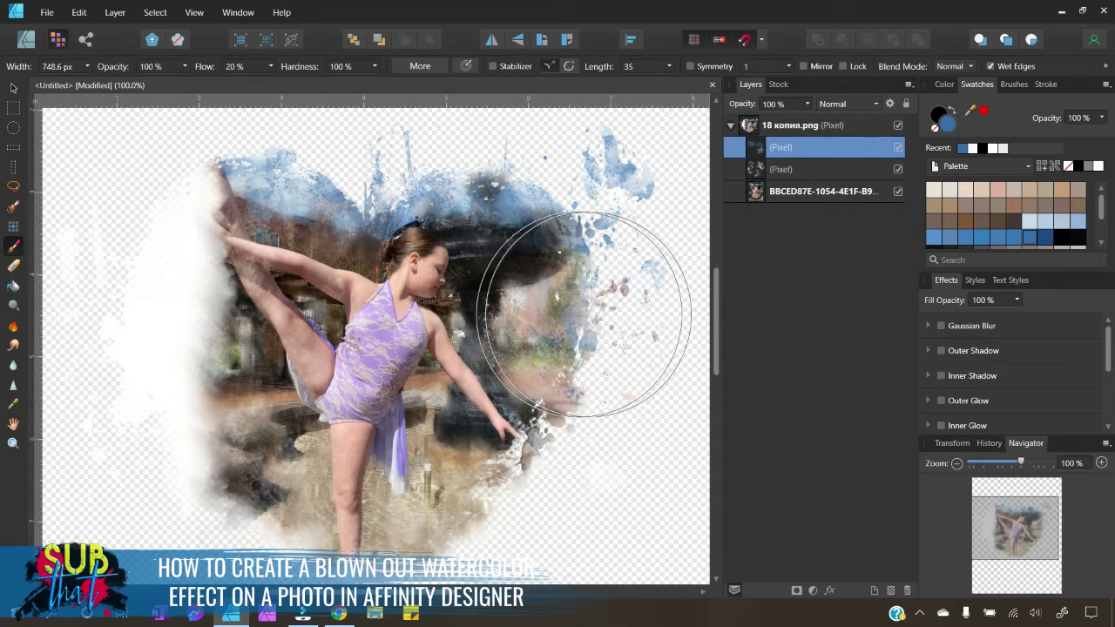
left_click_drag(581, 317, 277, 349)
Try the third and fourth 80 px Watercolors brushes and choose the second 128 px brush.
left_click(1015, 85)
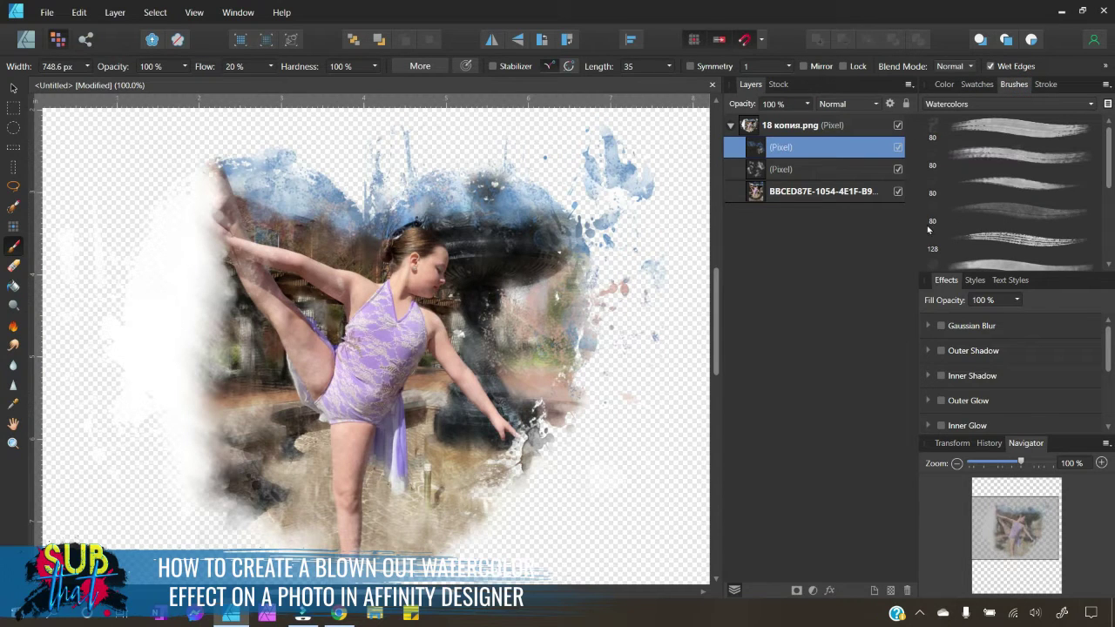
left_click(952, 185)
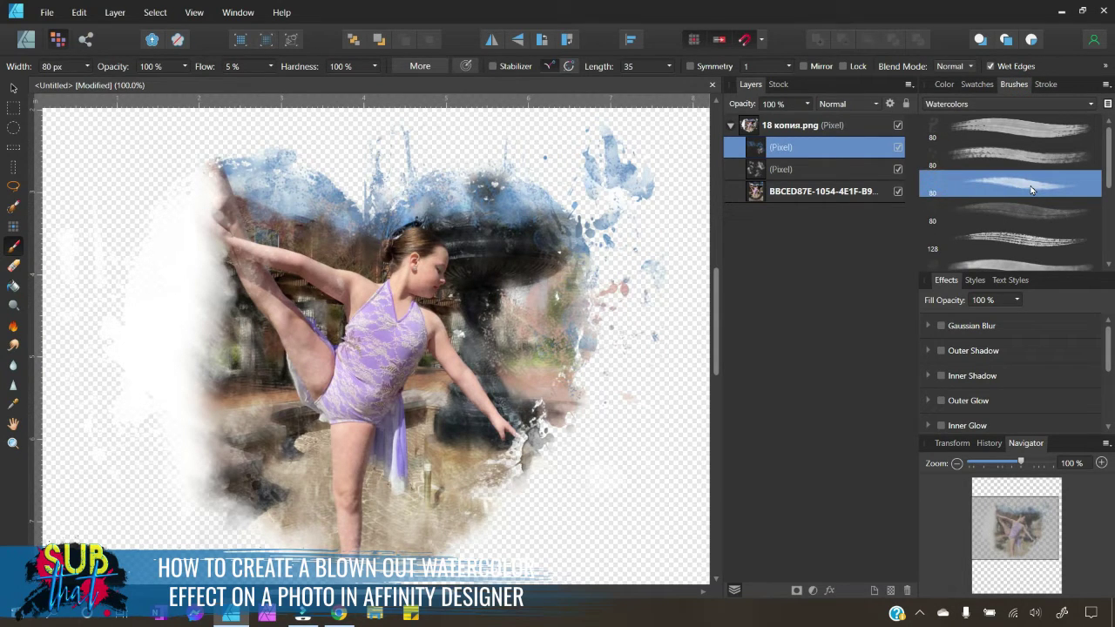
left_click(1001, 218)
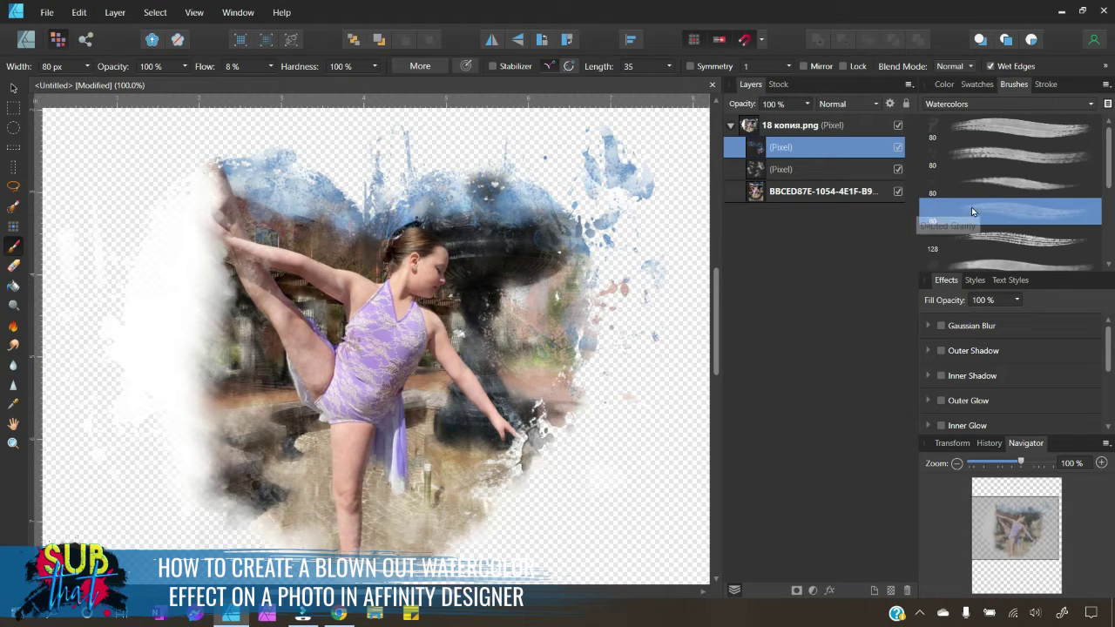
scroll(977, 219, "down", 1)
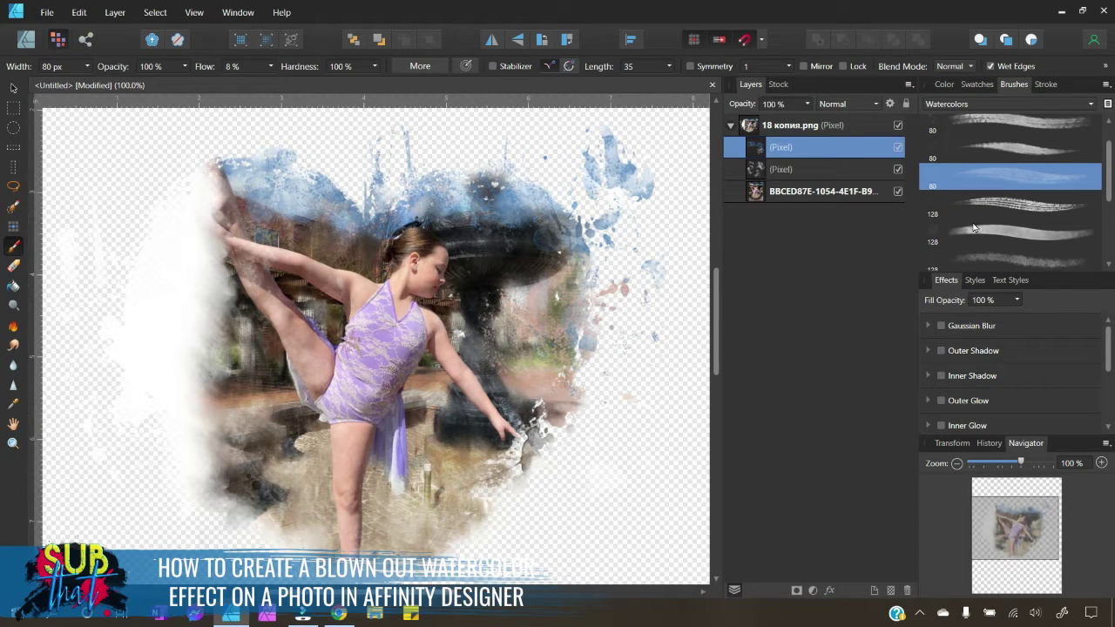
left_click(987, 231)
left_click(944, 84)
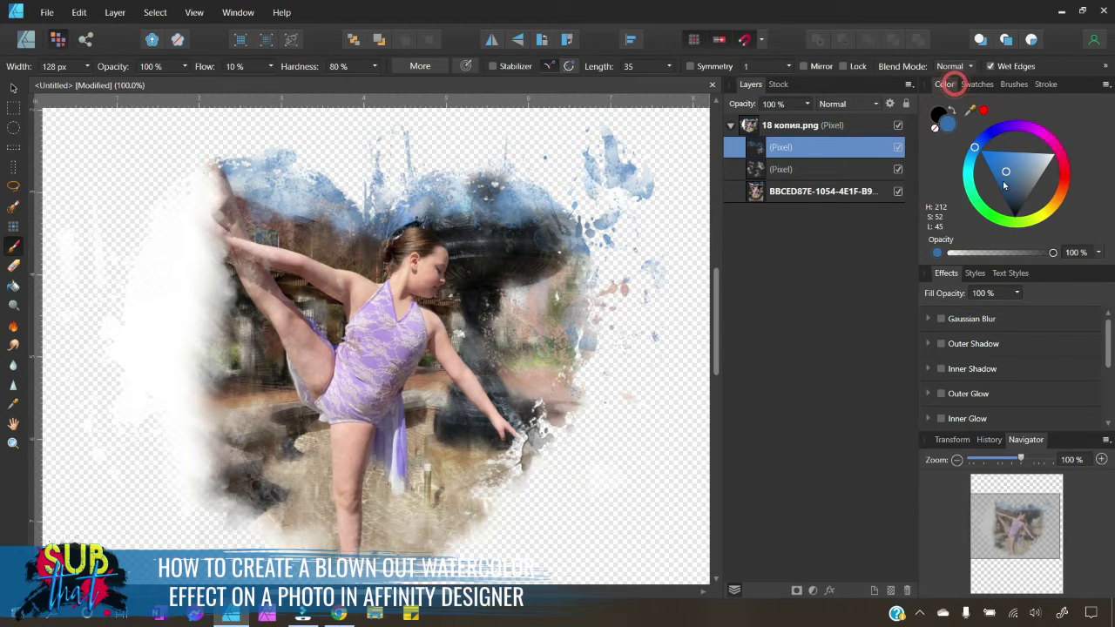
Enlarge the brush to 340.5 px and paint a soft blue wash over the white area beside the dancer's raised foot.
left_click_drag(169, 311, 213, 409)
key("bracketright")
key("bracketright")
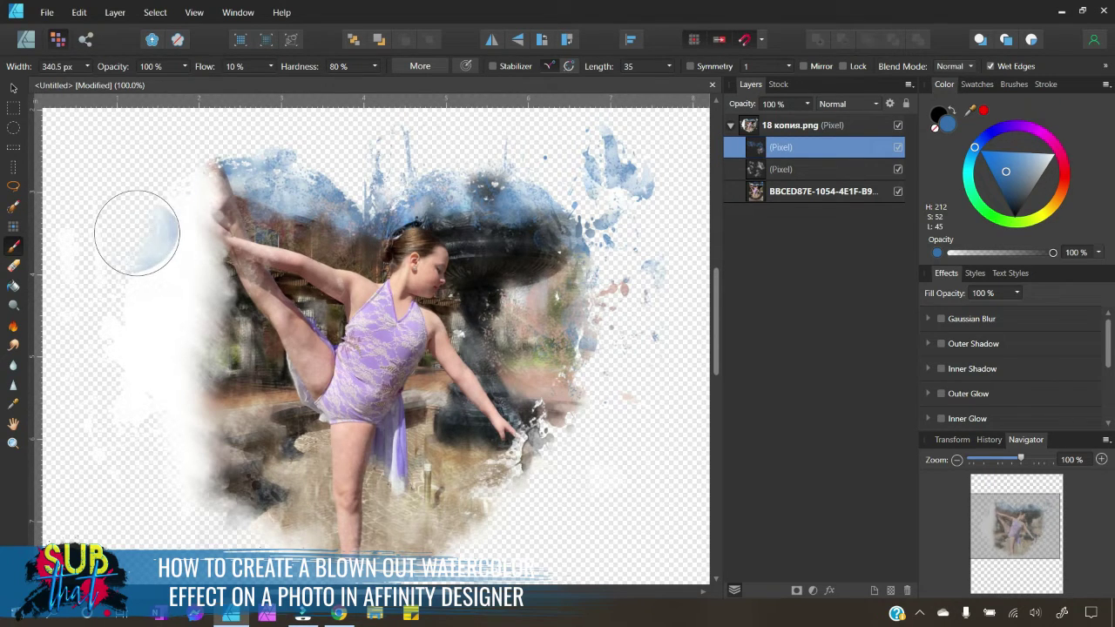
mouse_move(185, 199)
left_mouse_down()
mouse_move(162, 212)
mouse_move(174, 229)
mouse_move(174, 188)
left_mouse_up()
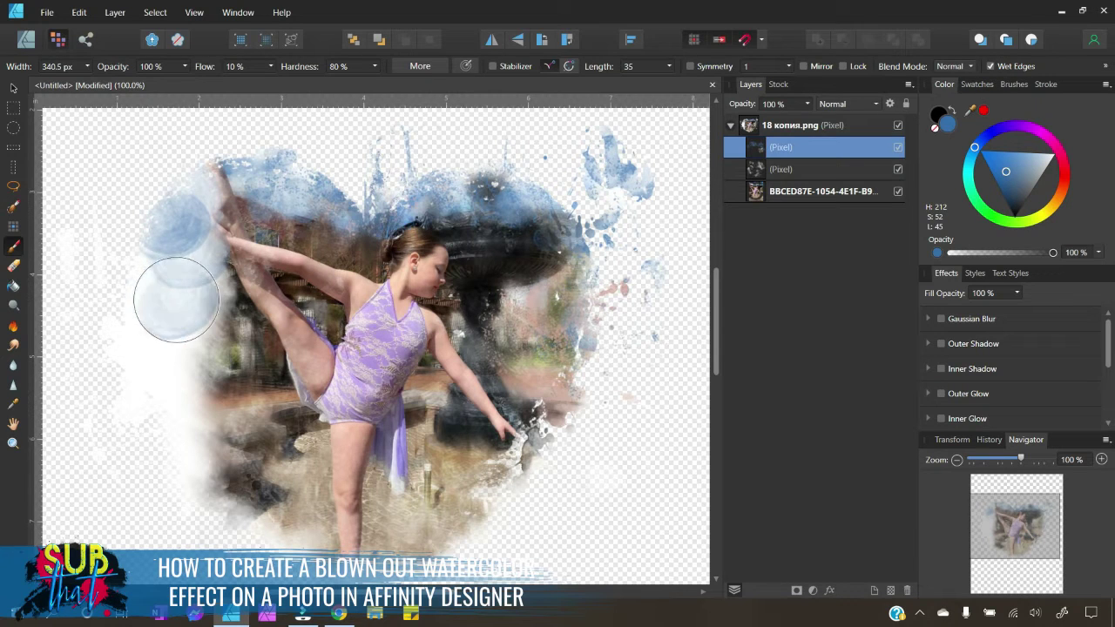
Enlarge the brush to 1041.5 px and paint a brown palette swatch over the white area and splatters along the photo's left edge.
left_click(977, 84)
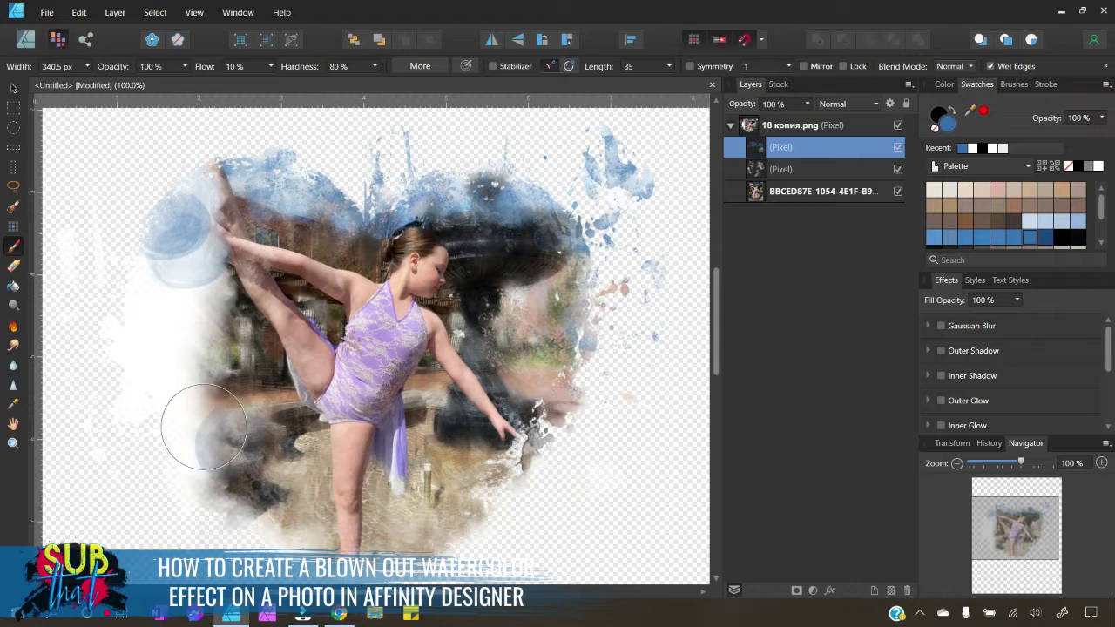
key("bracketright")
left_click(181, 362)
left_click(183, 364)
key("bracketright")
key("bracketright")
key("bracketright")
key("bracketright")
key("bracketright")
left_click(183, 364)
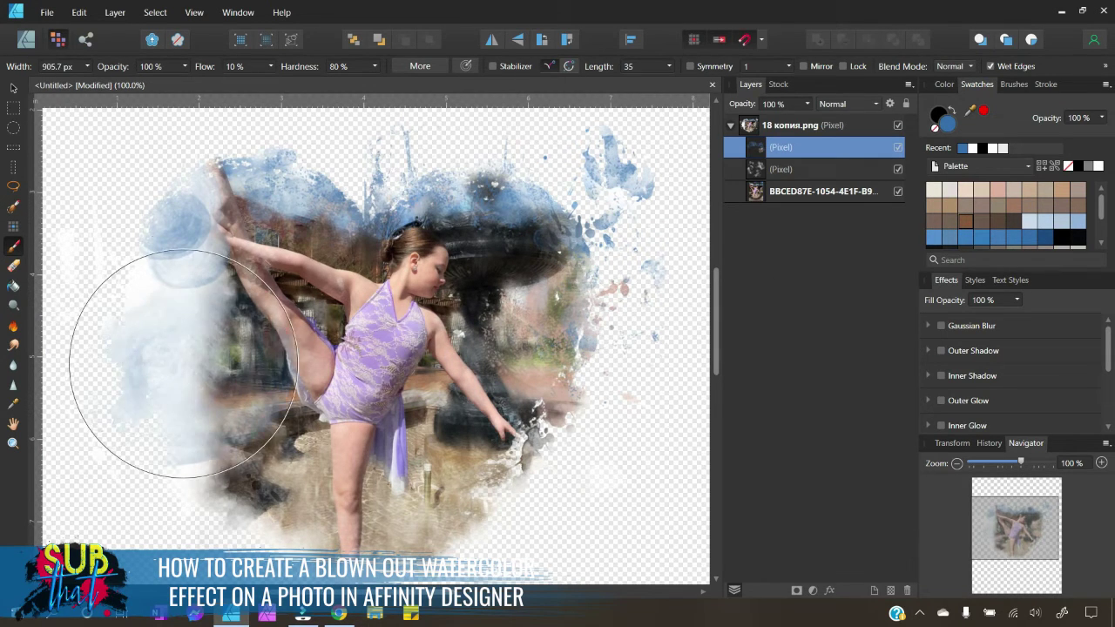
key("bracketright")
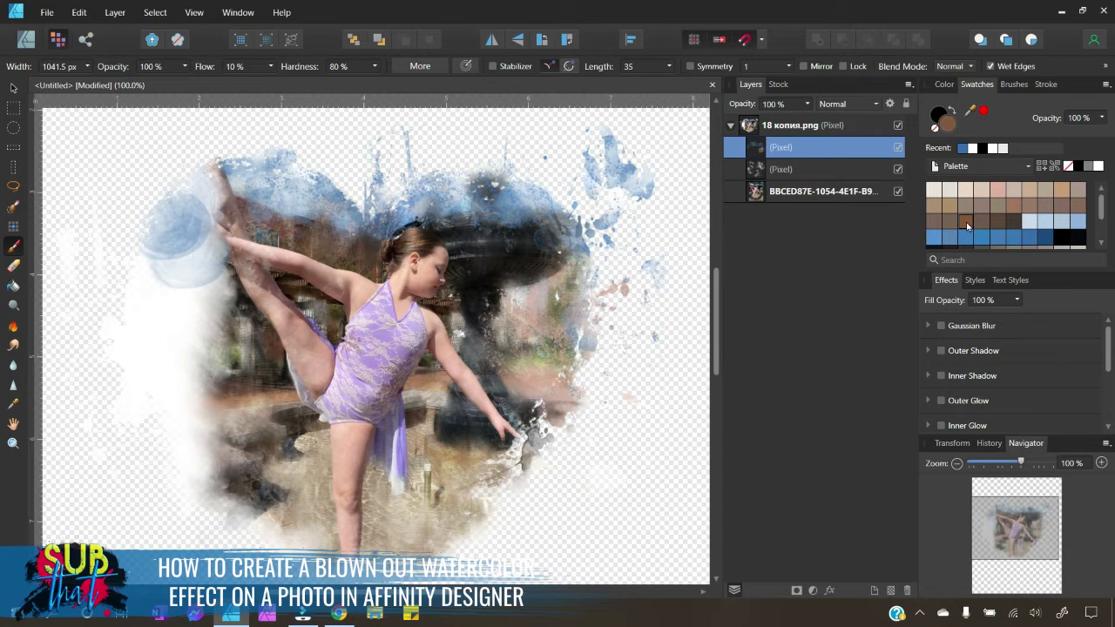
mouse_move(311, 336)
left_mouse_down()
mouse_move(137, 337)
mouse_move(149, 356)
mouse_move(113, 366)
mouse_move(96, 400)
mouse_move(157, 464)
mouse_move(126, 318)
mouse_move(143, 498)
mouse_move(174, 213)
left_mouse_up()
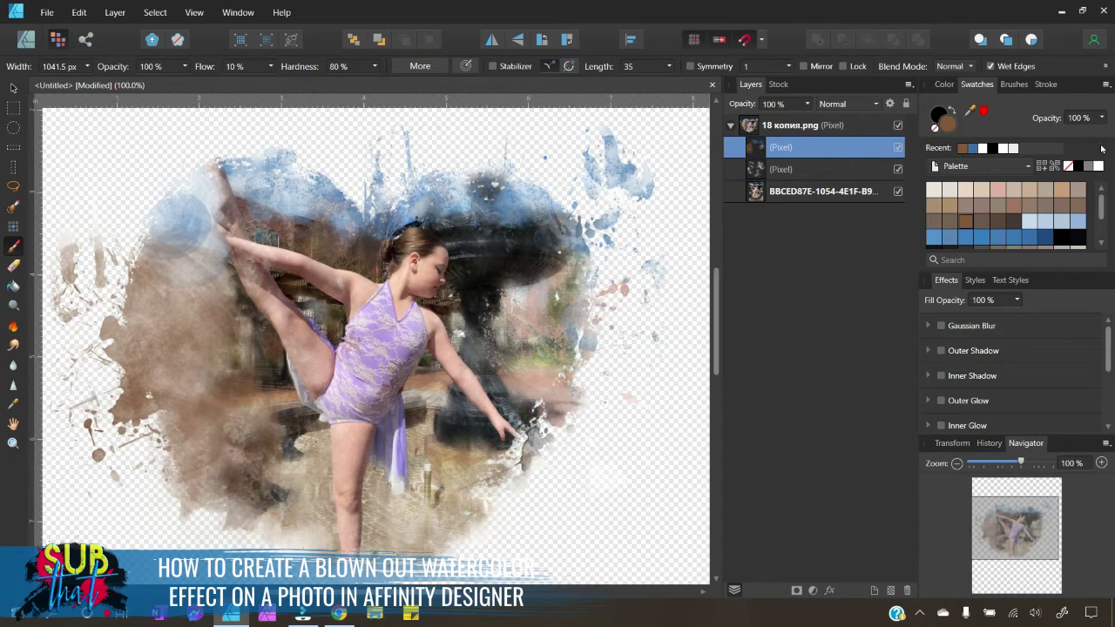
Set the paint color to a black palette swatch and choose the third 80 px brush in the Watercolors category.
left_click(1062, 240)
left_click_drag(248, 345, 210, 375)
left_click(1013, 84)
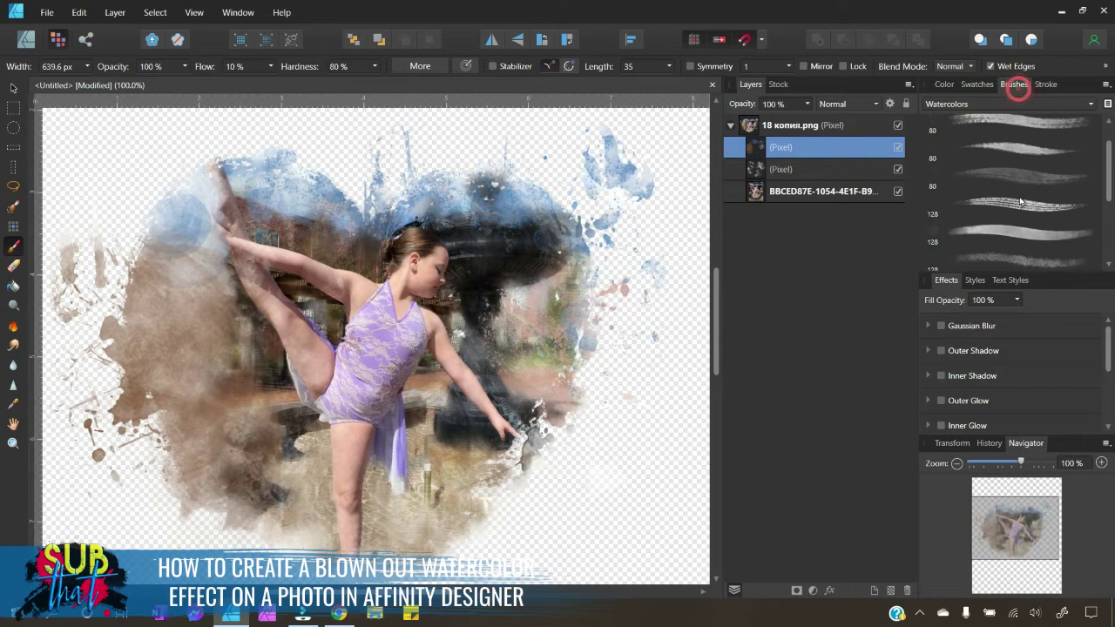
left_click(941, 148)
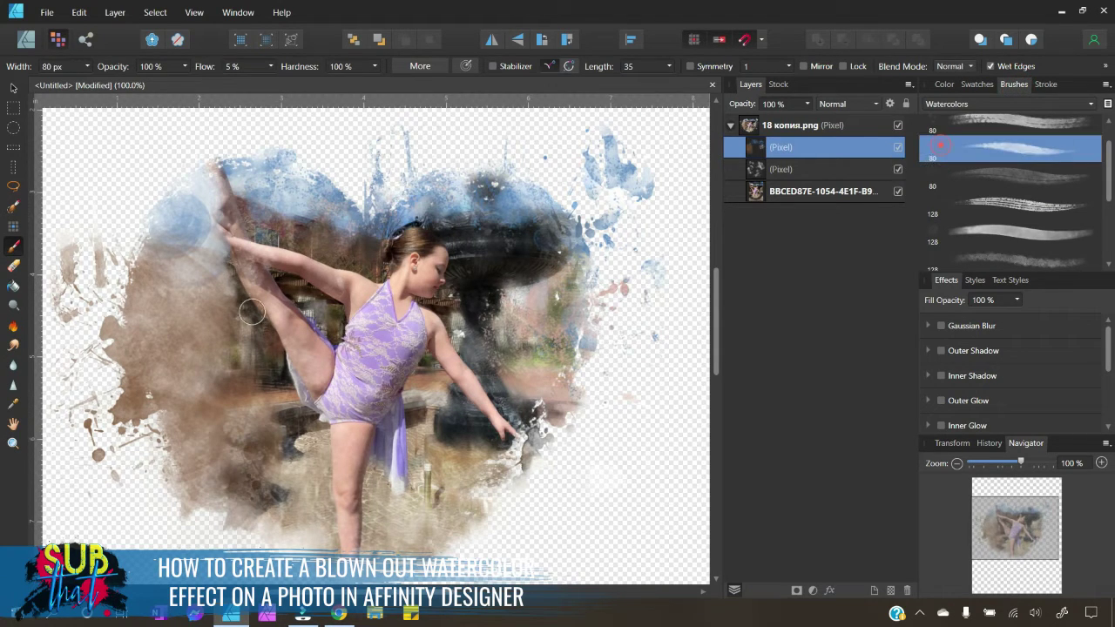
Enlarge the brush to 428 px and paint dark blotches over the brown watercolor area on the photo's left side.
key("bracketright")
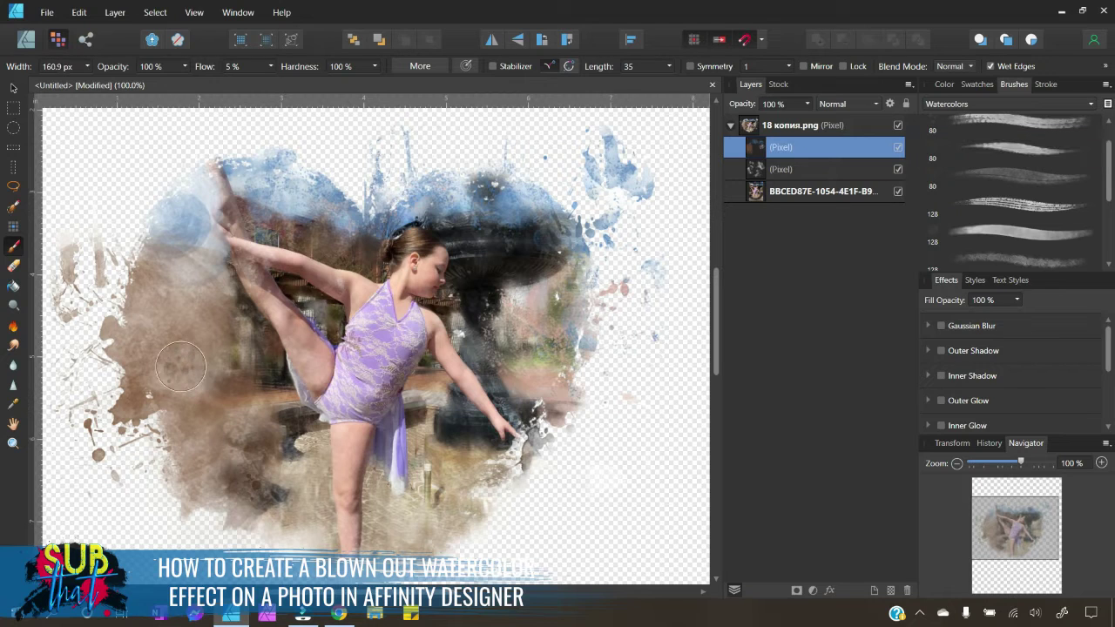
key("bracketright")
key("bracketright")
key("bracketright")
key("bracketright")
key("bracketright")
key("bracketright")
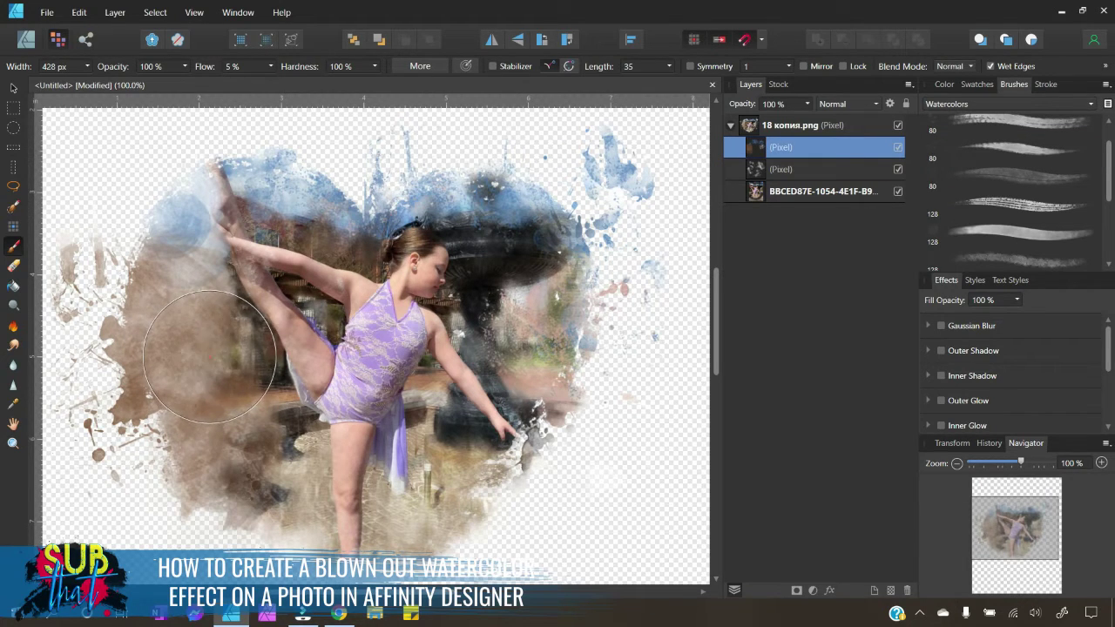
left_click(159, 321)
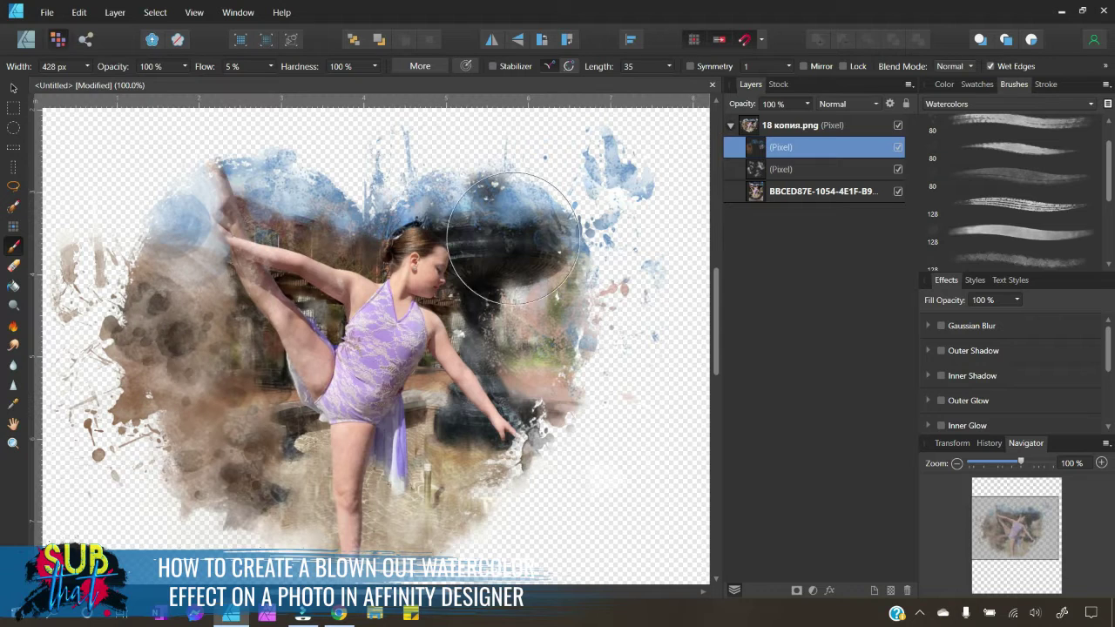
mouse_move(617, 220)
left_mouse_down()
mouse_move(514, 249)
mouse_move(555, 288)
mouse_move(510, 261)
mouse_move(610, 265)
mouse_move(619, 405)
mouse_move(487, 442)
mouse_move(433, 502)
mouse_move(331, 464)
mouse_move(470, 408)
mouse_move(436, 340)
mouse_move(383, 339)
mouse_move(613, 366)
mouse_move(525, 232)
mouse_move(436, 222)
mouse_move(409, 253)
mouse_move(570, 400)
mouse_move(203, 215)
mouse_move(279, 247)
left_mouse_up()
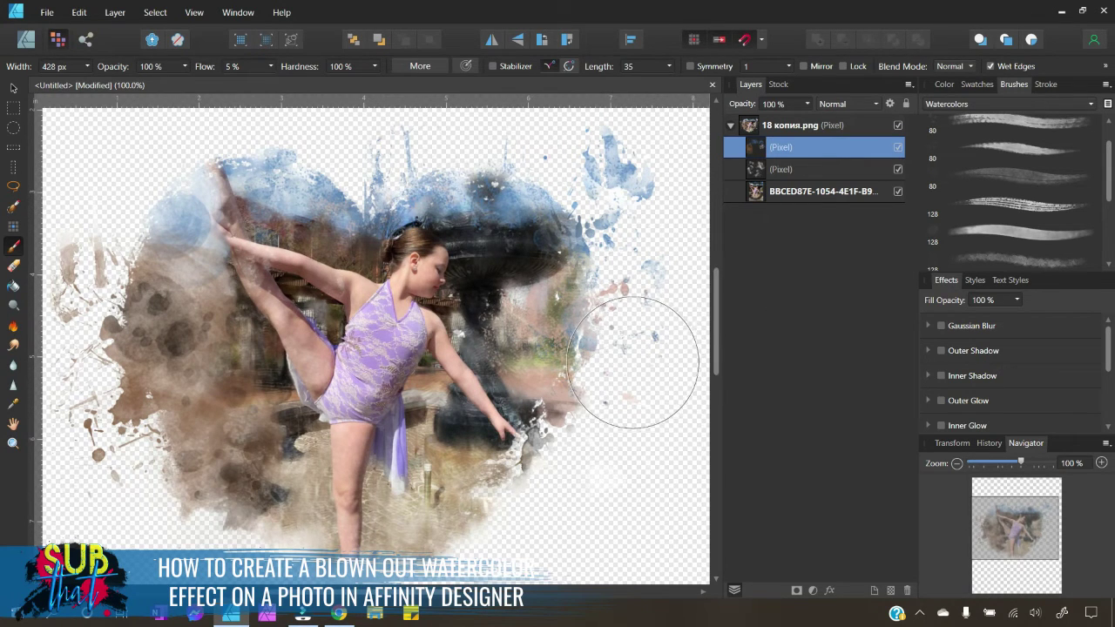
Reselect the third 80 px Watercolors brush and set the paint color to a light cream palette swatch.
scroll(659, 336, "down", 2)
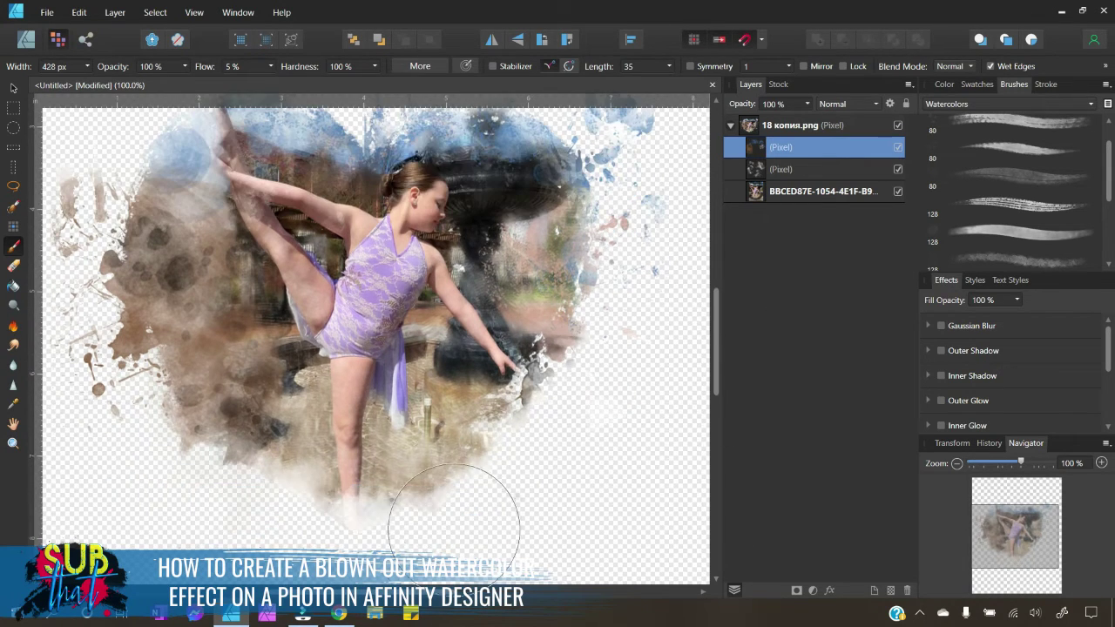
left_click(948, 86)
left_click(1001, 86)
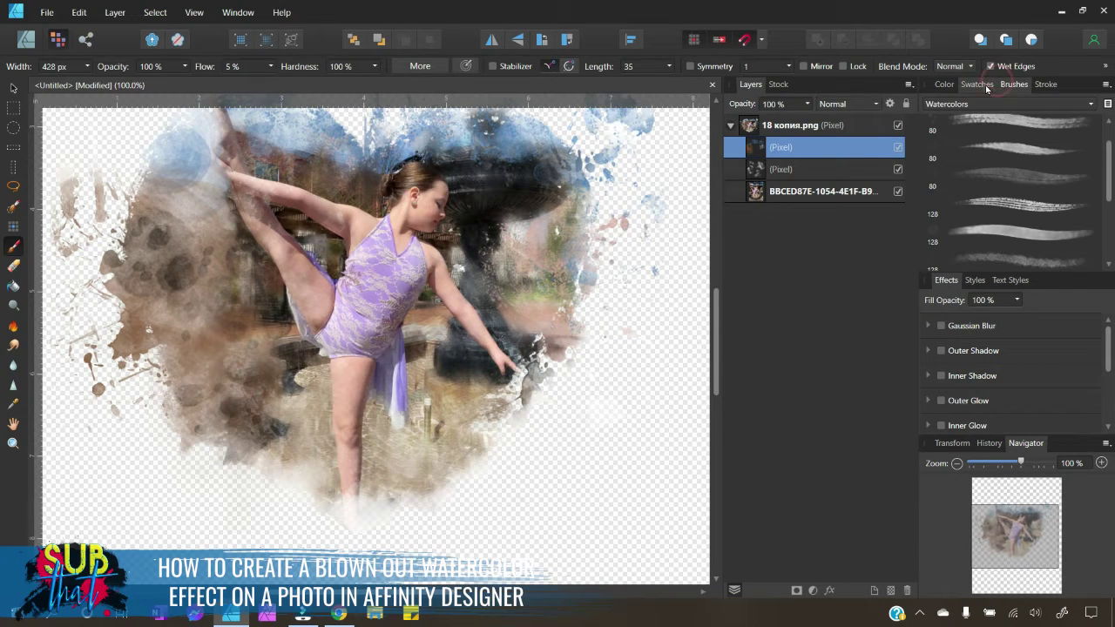
scroll(1014, 175, "up", 1)
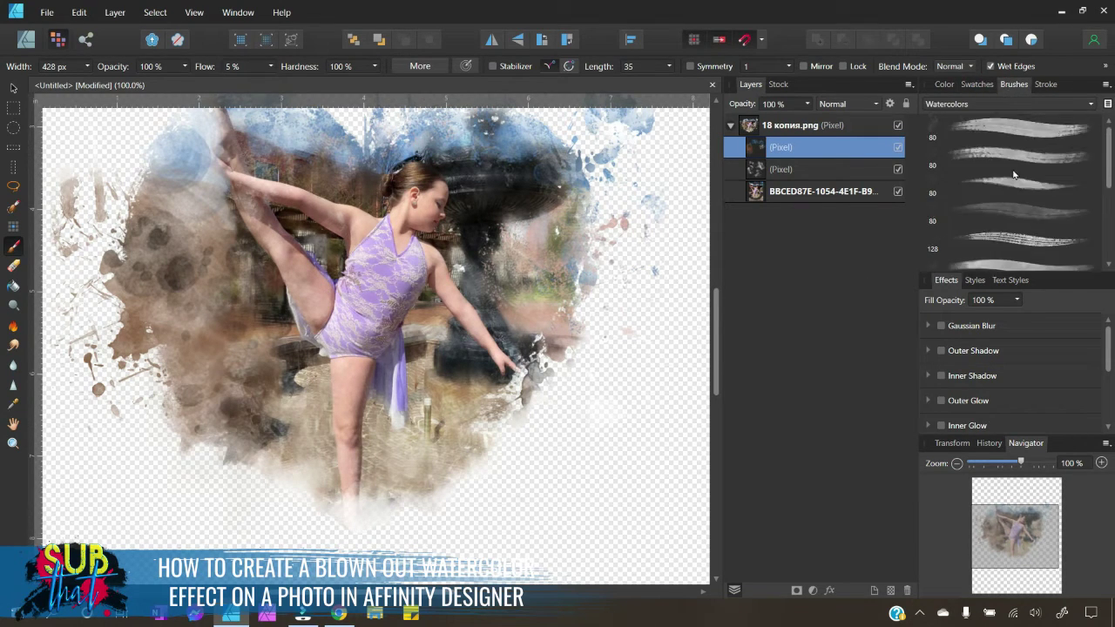
left_click(998, 157)
left_click(970, 183)
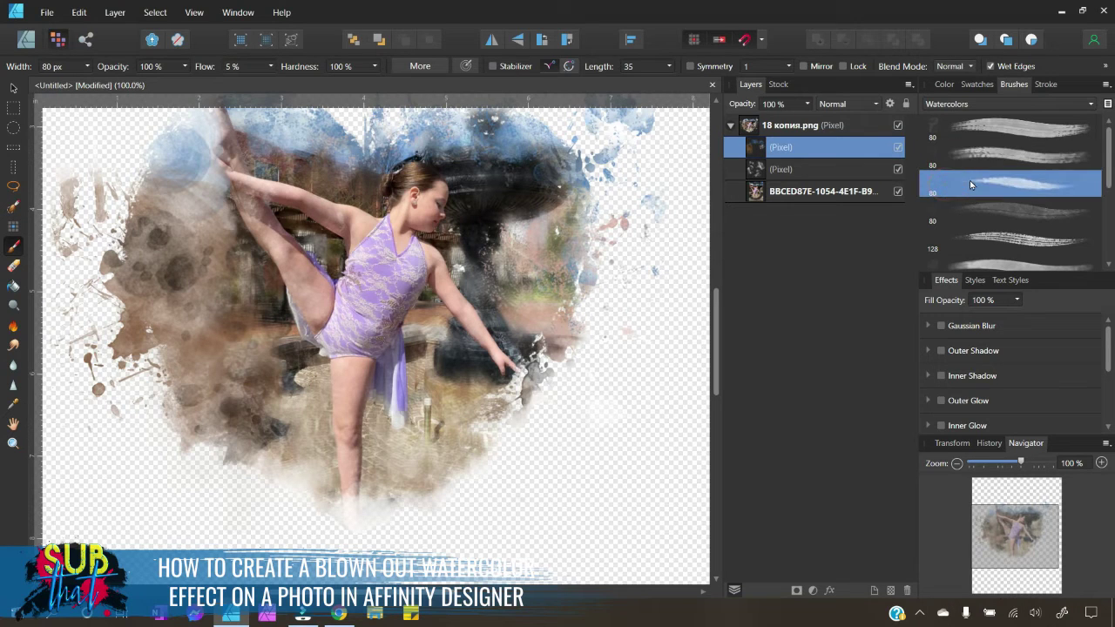
left_click(944, 84)
left_click(976, 85)
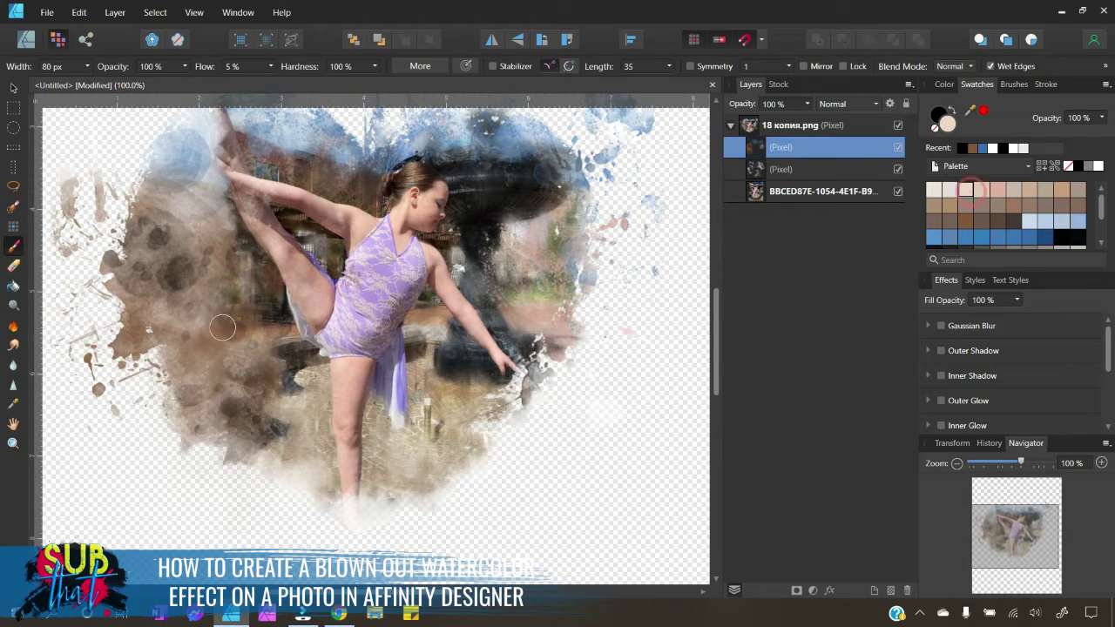
Enlarge the brush to 566.1 px and paint light cream watercolor highlights over the brown area beside the dancer.
key("bracketright")
key("bracketright")
key("bracketright")
key("bracketright")
key("bracketright")
key("bracketright")
key("bracketright")
key("bracketright")
key("bracketright")
key("bracketright")
key("bracketright")
key("bracketright")
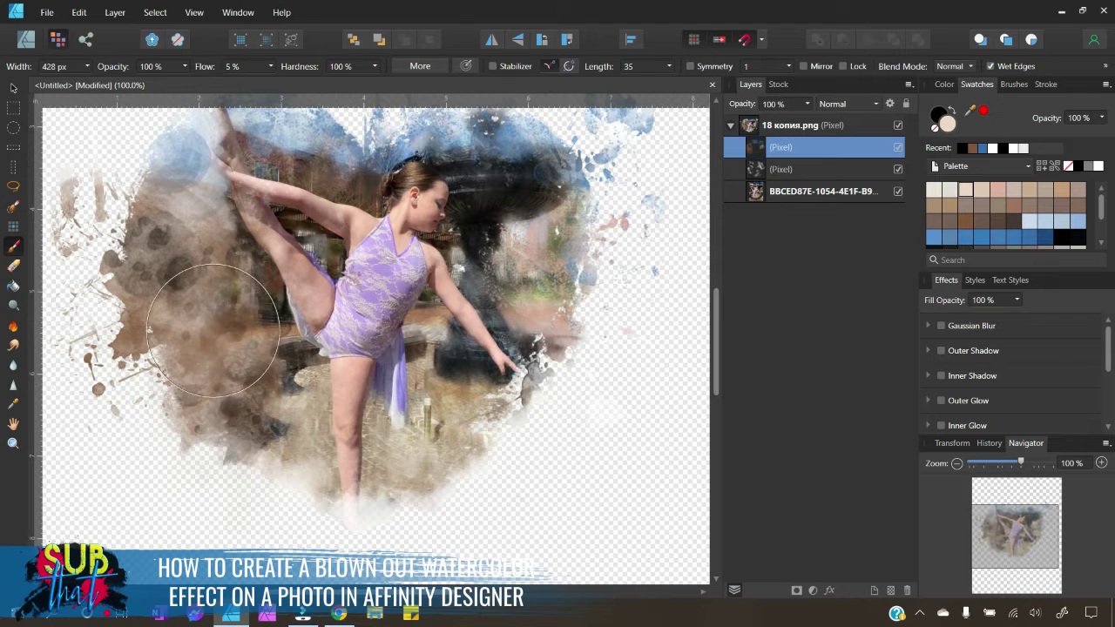
left_click_drag(208, 337, 203, 332)
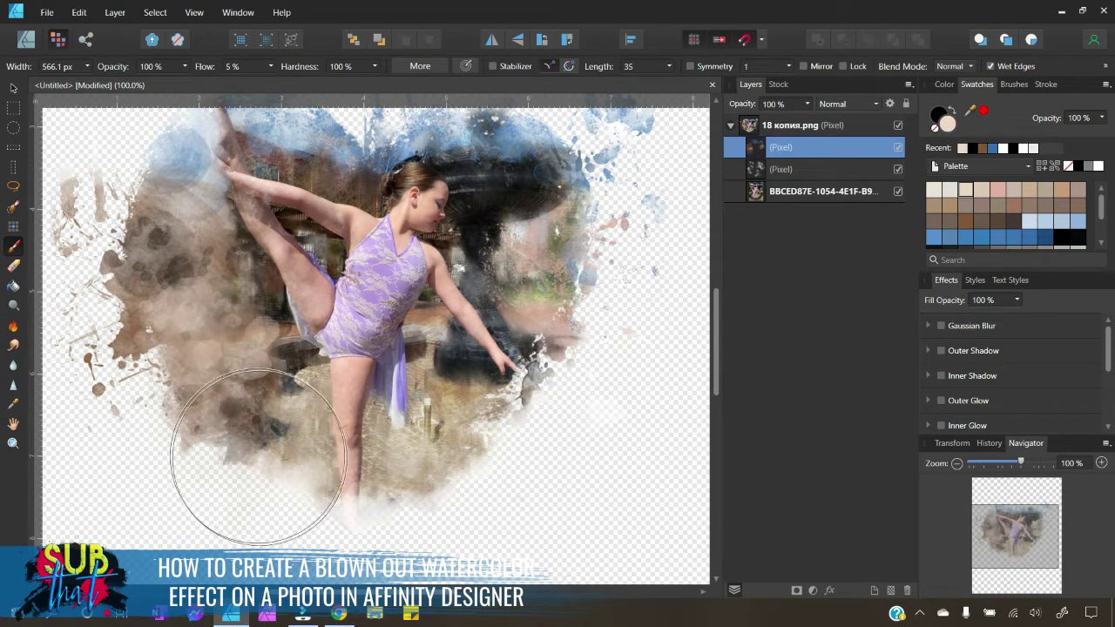
Paint more light cream watercolor over the heart's lower-left and upper-left areas, undoing the stray strokes beside the dancer.
mouse_move(260, 459)
left_mouse_down()
mouse_move(249, 455)
mouse_move(360, 497)
mouse_move(370, 522)
mouse_move(392, 527)
mouse_move(485, 497)
mouse_move(485, 449)
mouse_move(495, 460)
mouse_move(296, 523)
mouse_move(168, 429)
left_mouse_up()
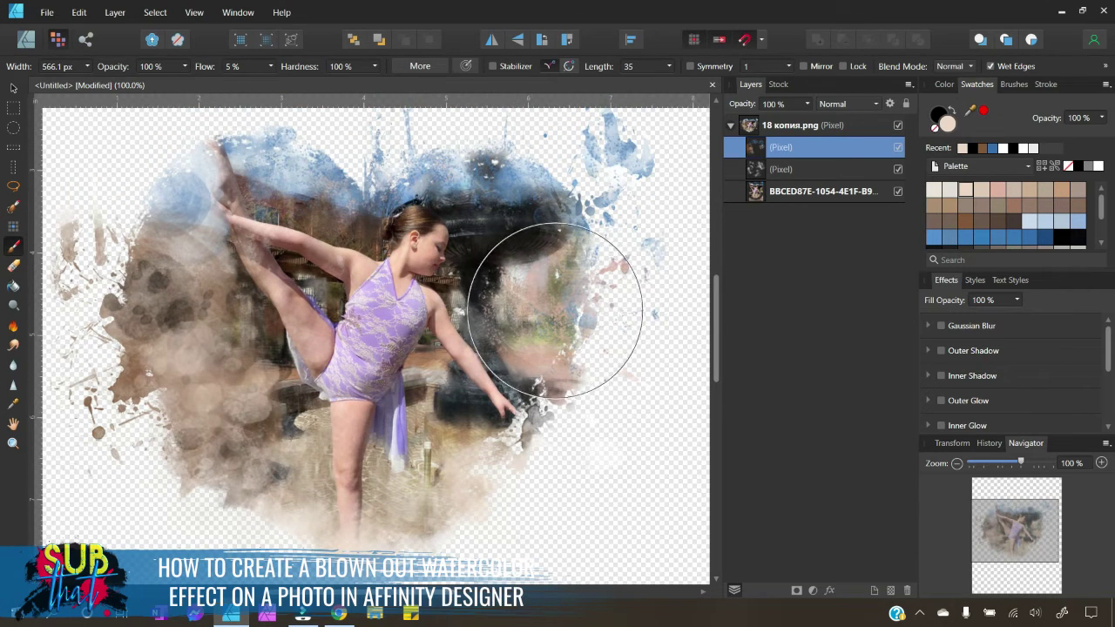
mouse_move(555, 310)
left_mouse_down()
mouse_move(640, 288)
mouse_move(566, 258)
mouse_move(598, 214)
mouse_move(452, 214)
mouse_move(577, 189)
left_mouse_up()
key("ctrl+z")
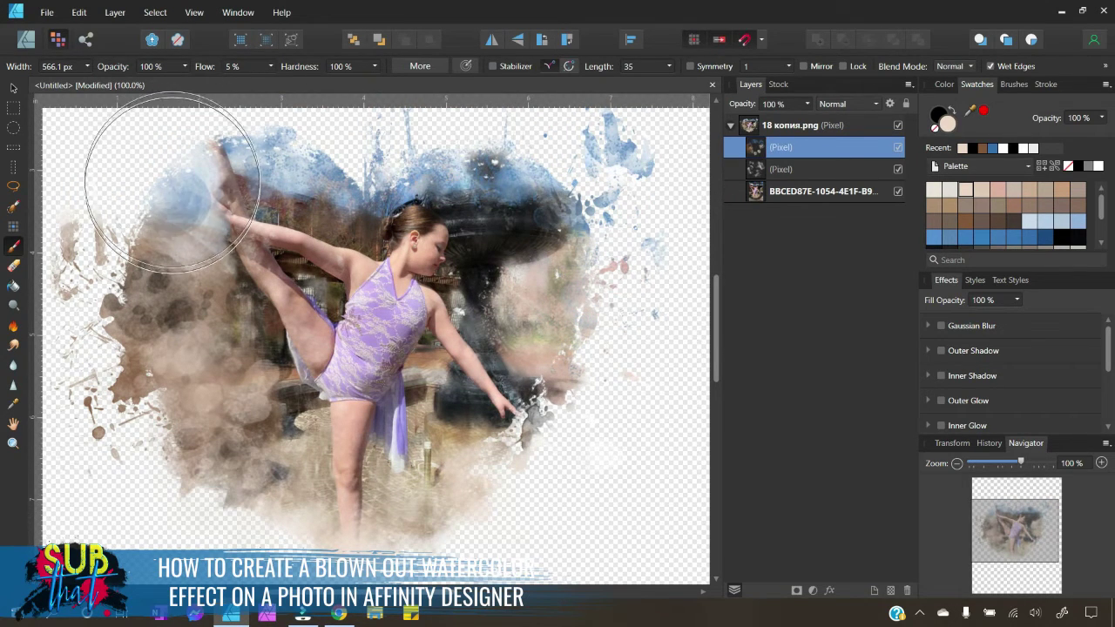
left_click(171, 184)
left_click(447, 427)
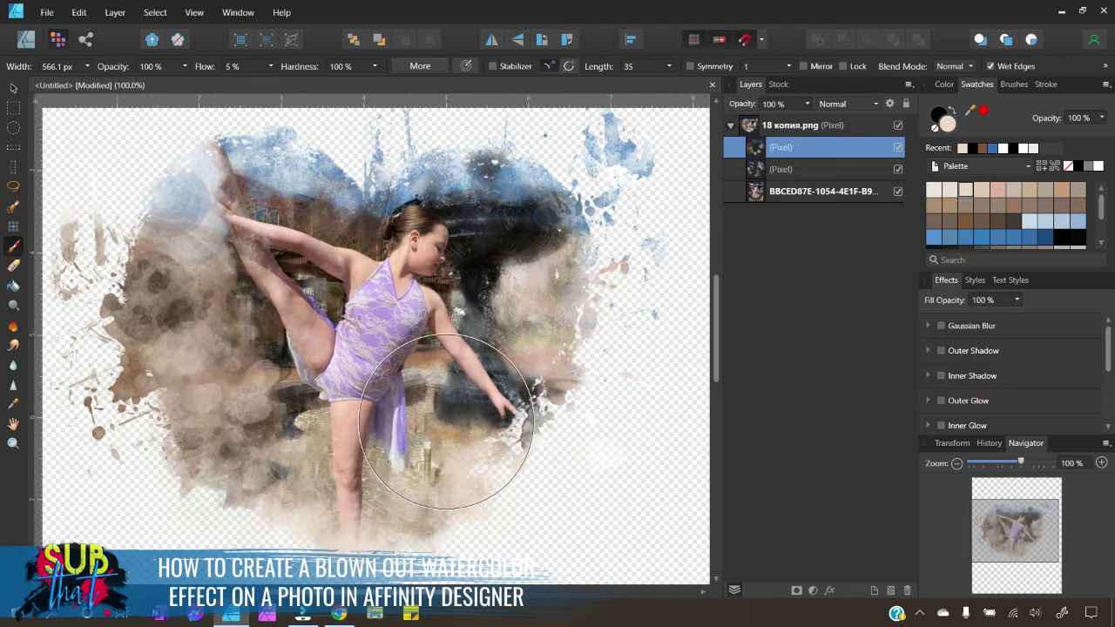
key("ctrl+z")
Reduce the brush to 347.6 px and dab light cream watercolor over the dark area by the dancer's face and the brown area beside her legs.
key("bracketleft")
key("bracketleft")
key("bracketleft")
key("bracketleft")
key("bracketleft")
key("bracketleft")
key("bracketleft")
key("bracketleft")
key("bracketleft")
key("bracketleft")
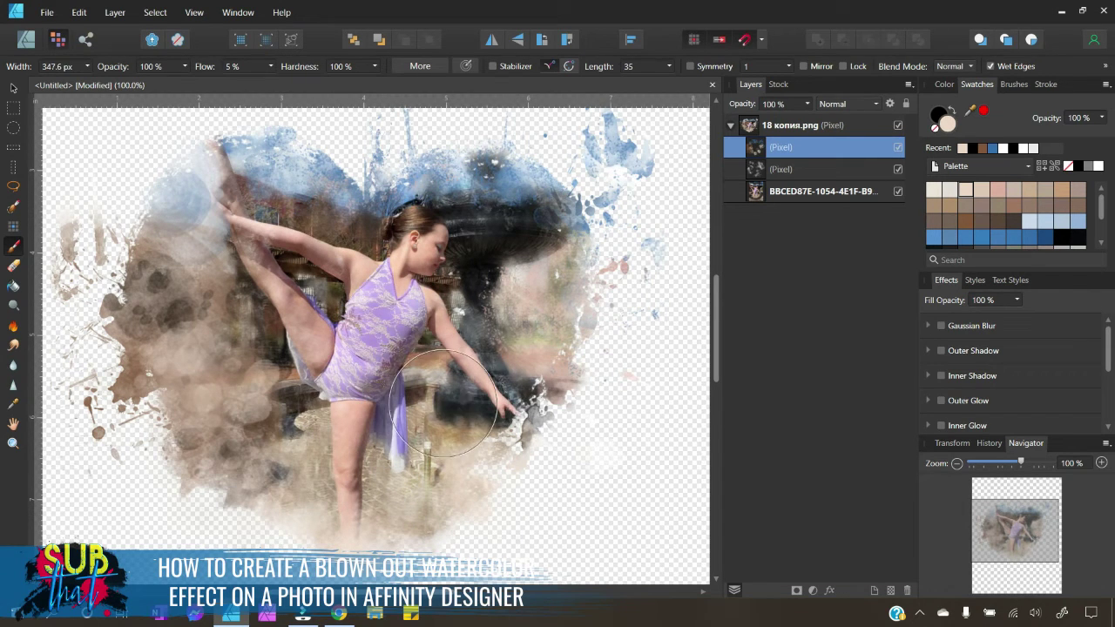
left_click(498, 327)
left_click(486, 269)
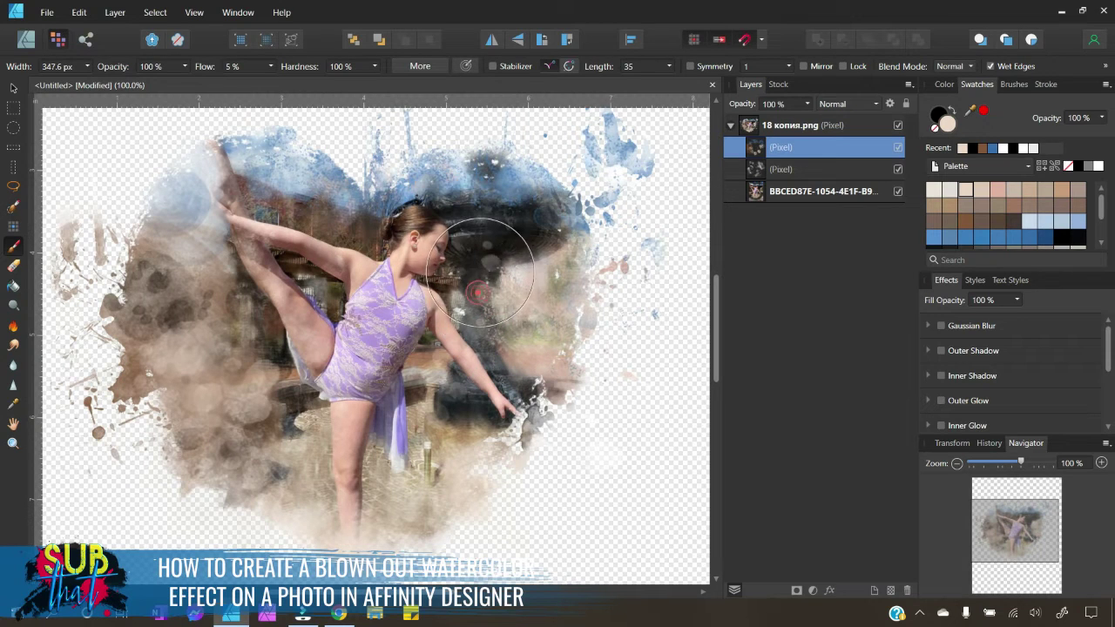
left_click_drag(209, 324, 251, 346)
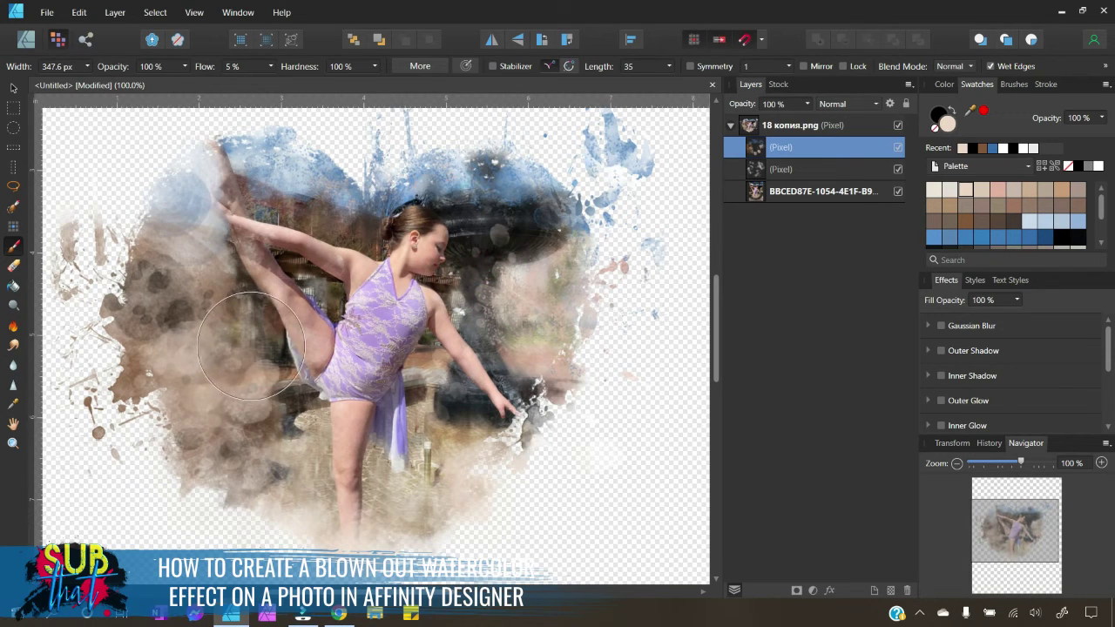
left_click(288, 402)
Reduce the brush to 181.5 px and dab light cream watercolor into the small gaps under the dancer's arm and beside her neck.
key("[")
key("[")
key("[")
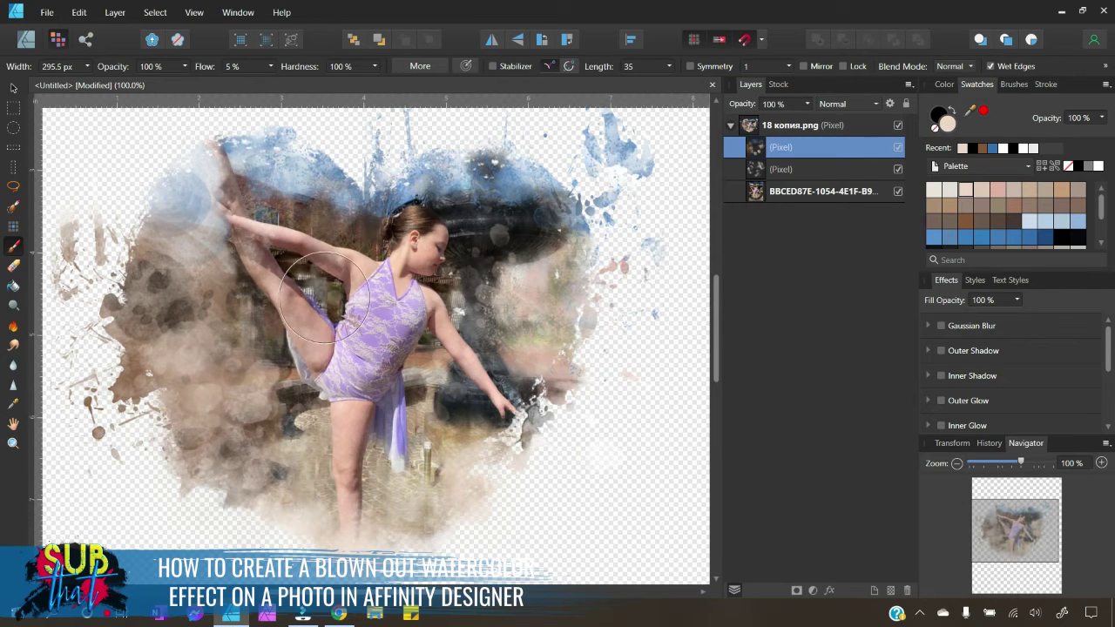
key("[")
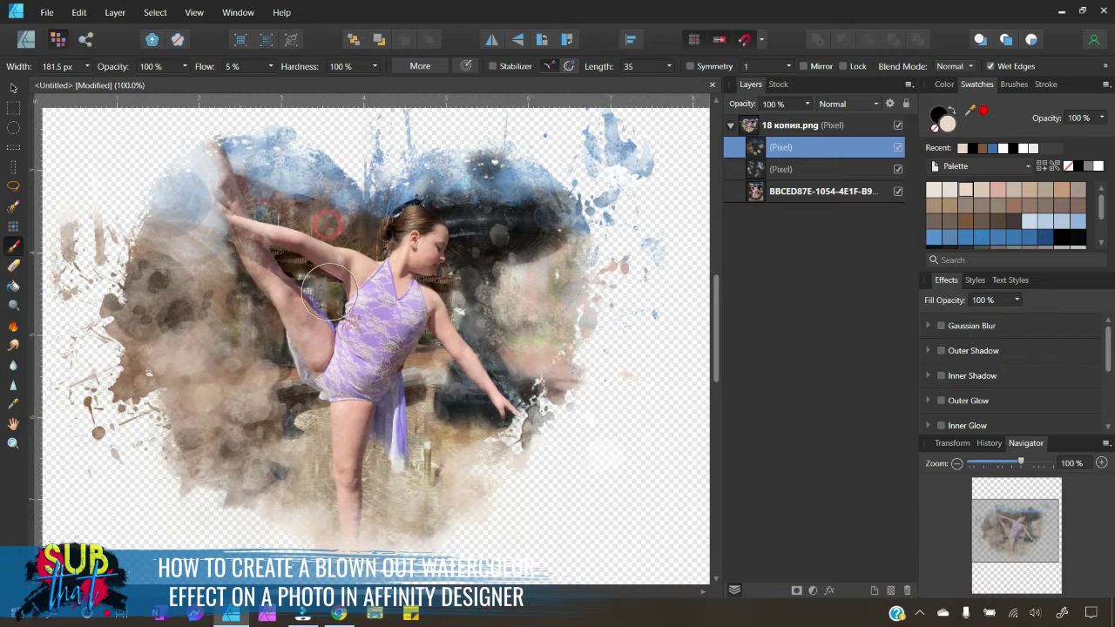
left_click(309, 275)
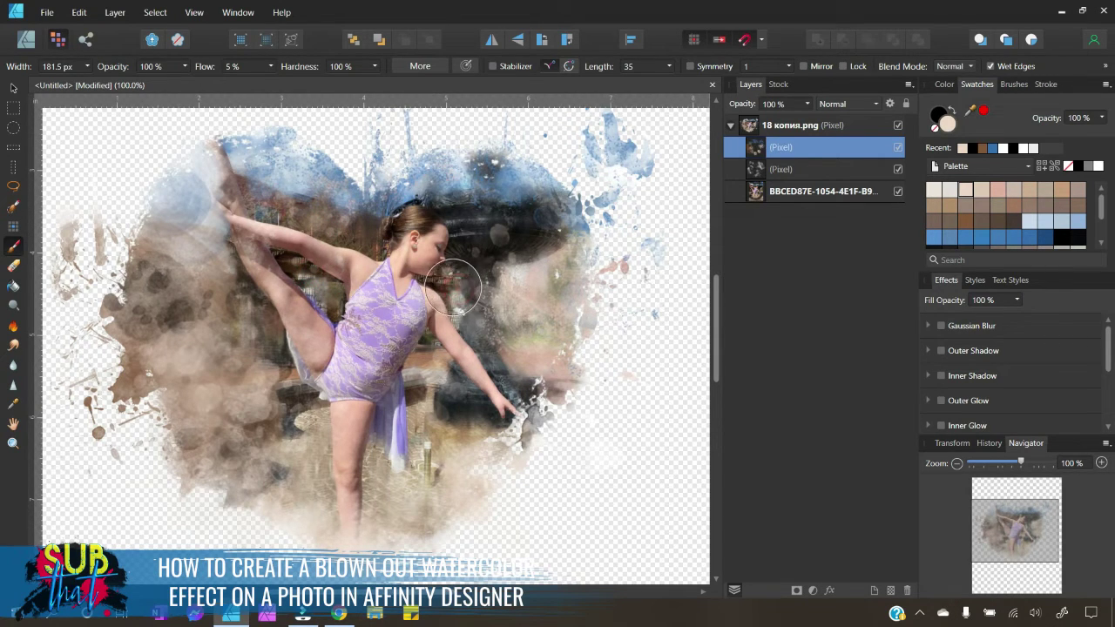
left_click(452, 288)
left_click(11, 88)
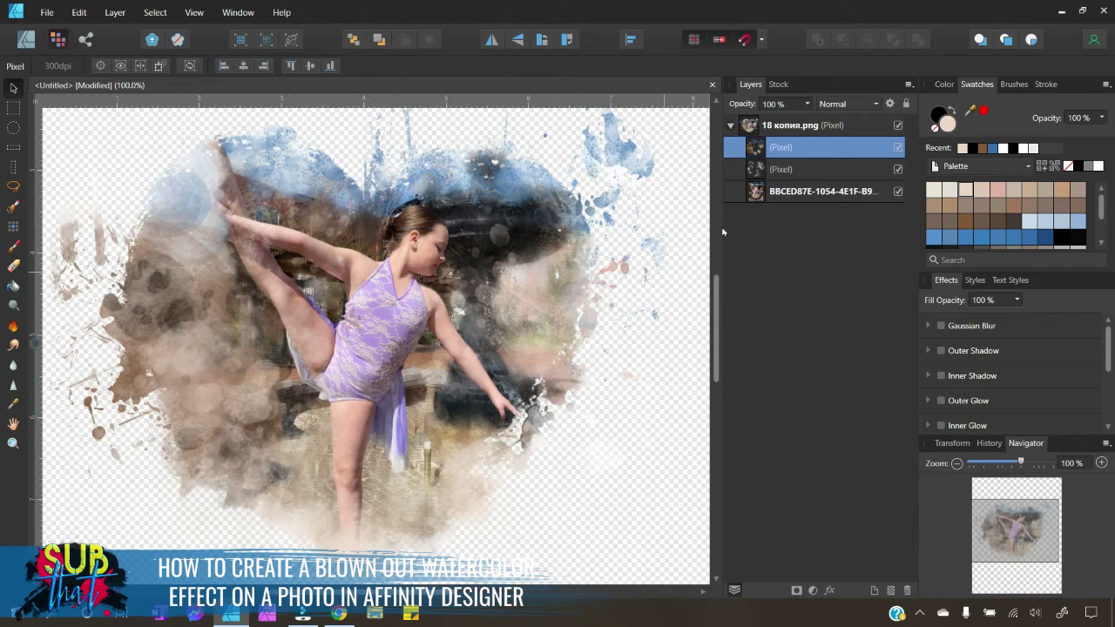
Erase the Overlay pixel layer over the dancer's legs and outstretched arm, sizing the Erase Brush to 209.1 px and 128.4 px.
left_click(13, 265)
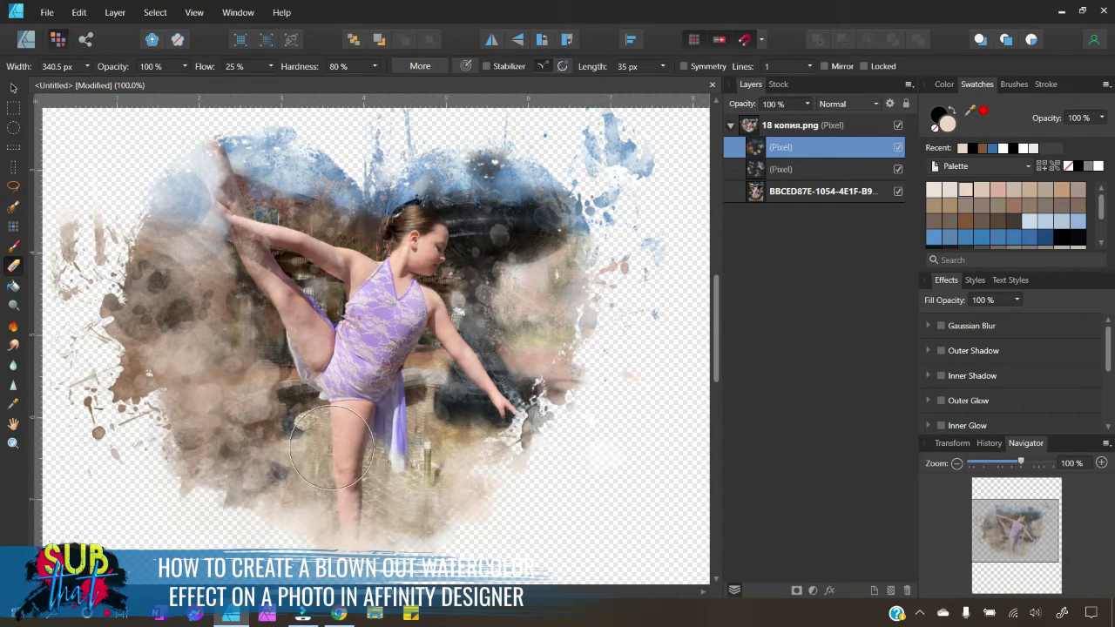
left_click(12, 266)
key("bracketleft")
left_click(747, 172)
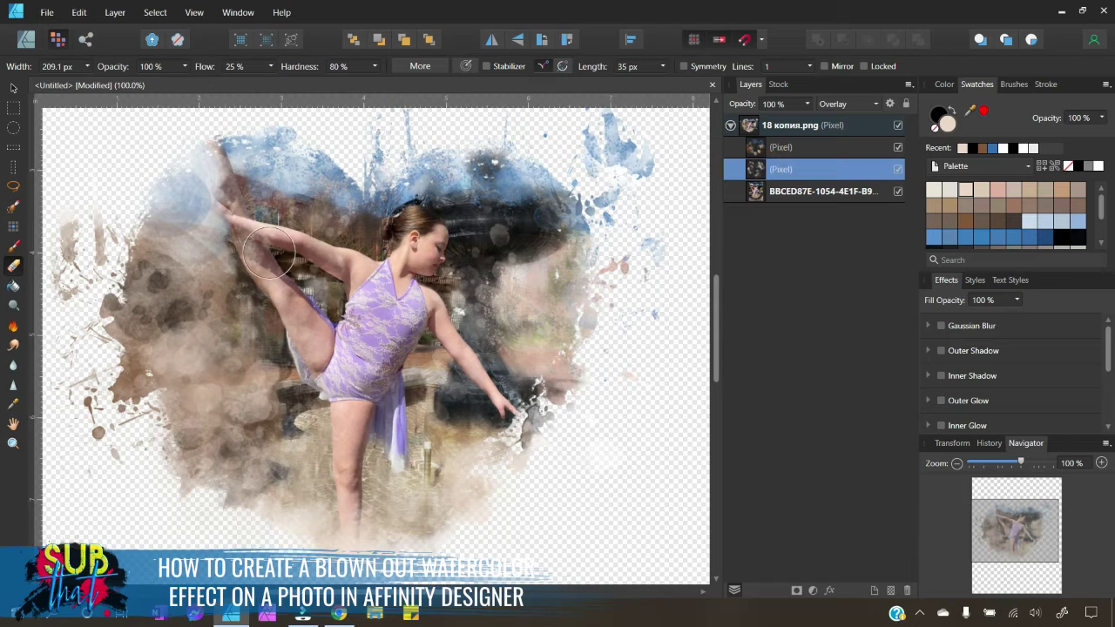
left_click_drag(255, 241, 257, 254)
mouse_move(252, 257)
left_mouse_down()
mouse_move(232, 213)
mouse_move(253, 259)
left_mouse_up()
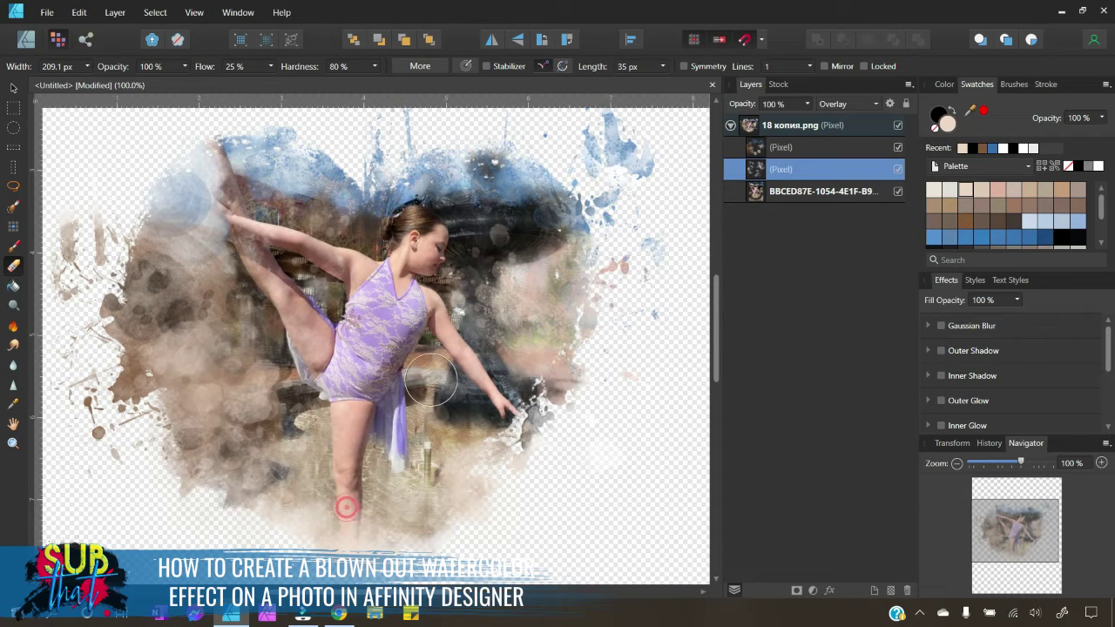
left_click_drag(472, 377, 492, 383)
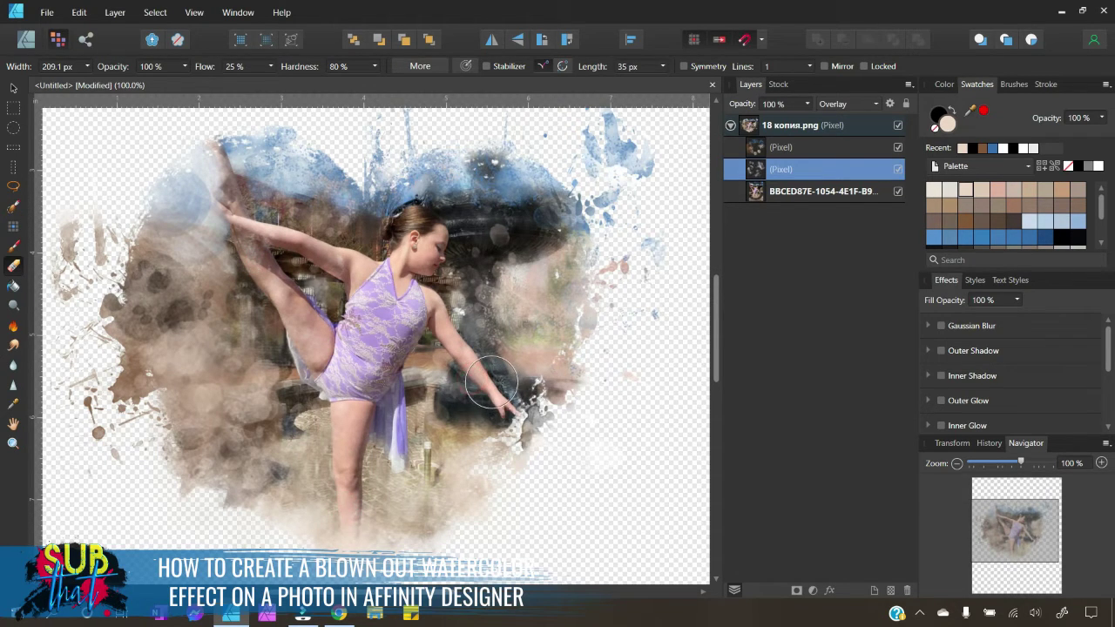
key("bracketleft")
key("bracketleft")
key("bracketleft")
Collapse the 18 копия.png layer group and deselect everything.
left_click(956, 463)
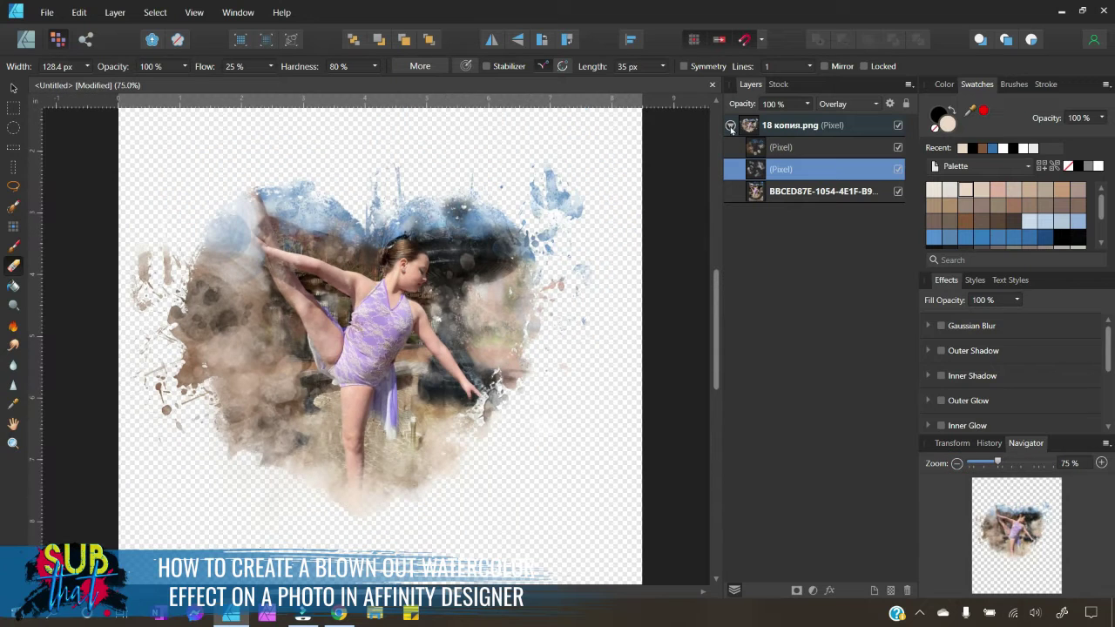
left_click(730, 125)
left_click(13, 88)
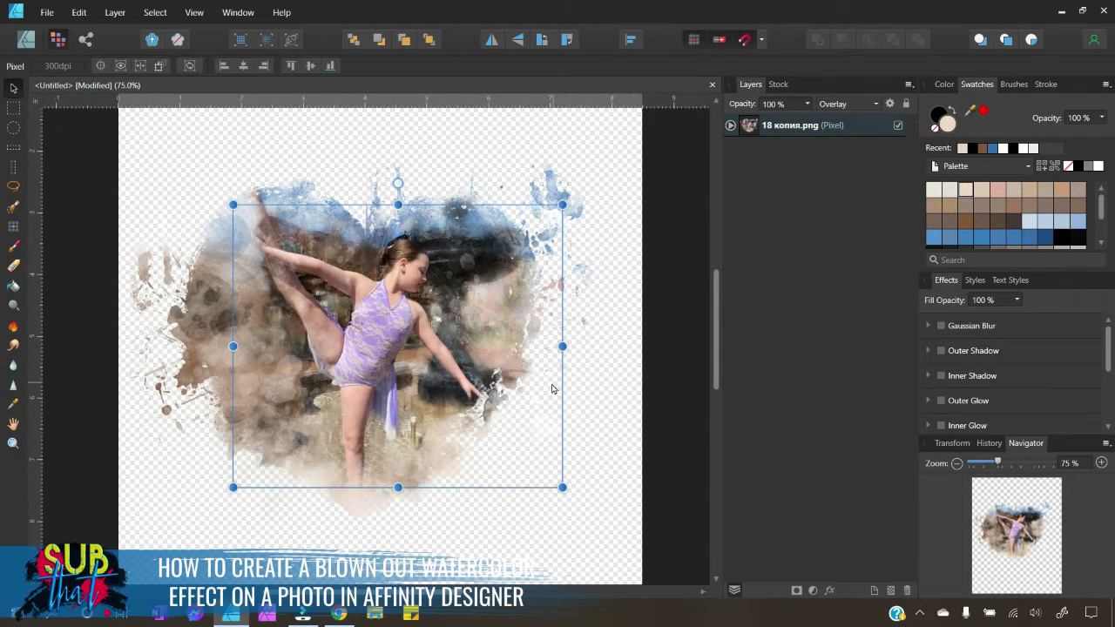
left_click(592, 445)
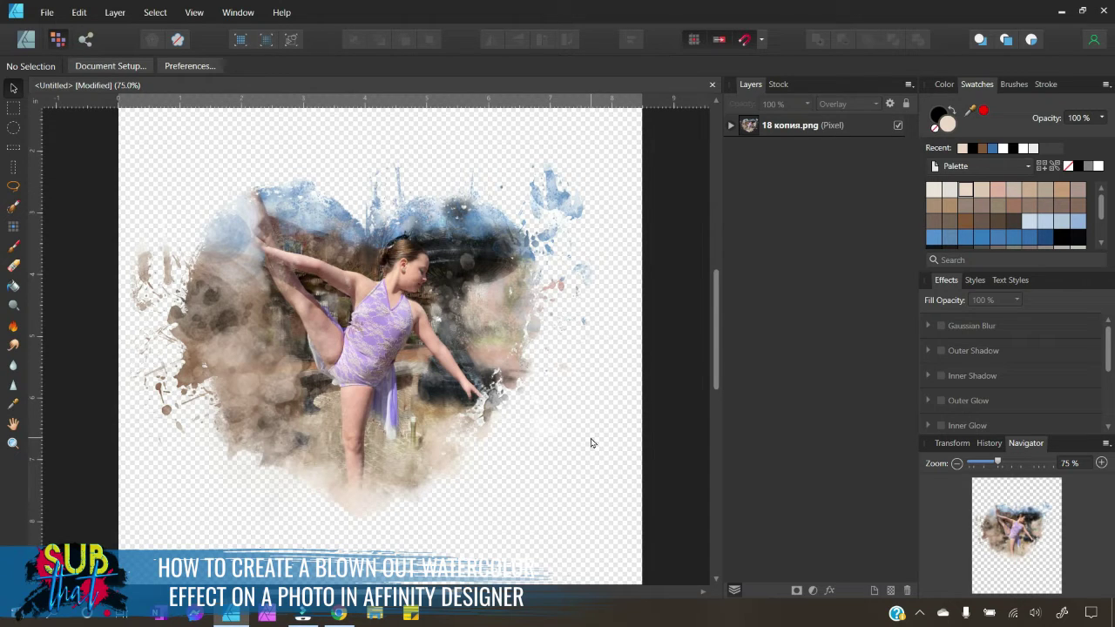
Add a pixel layer above the photo group and choose the TH Watercolor Brush Flecks 2 paint brush from TH Master Watercolor Drips.
left_click(890, 591)
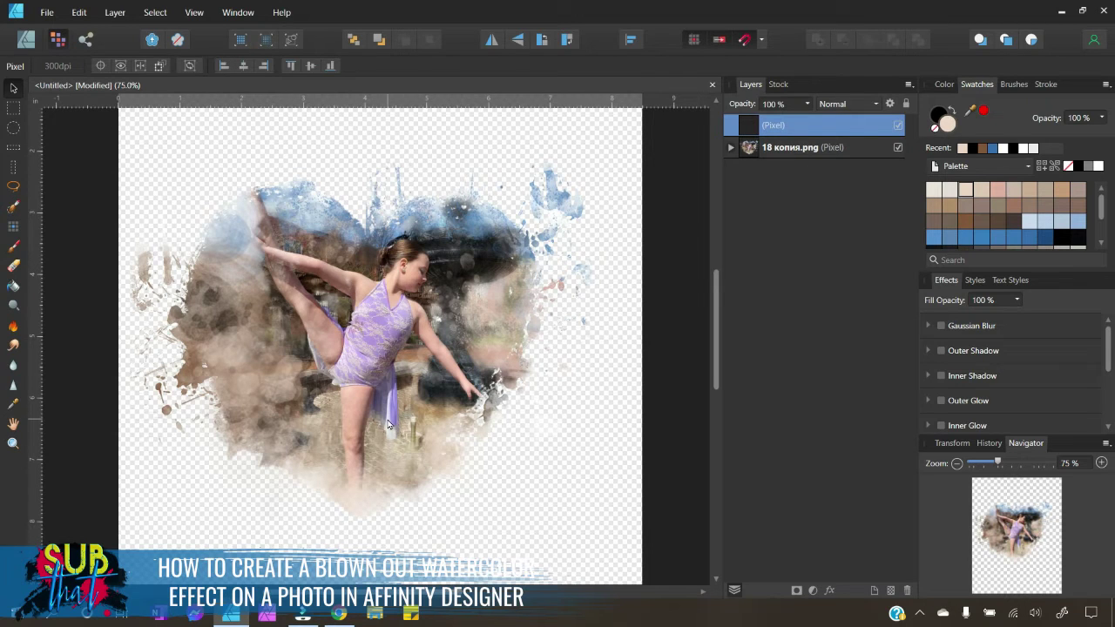
left_click(1010, 84)
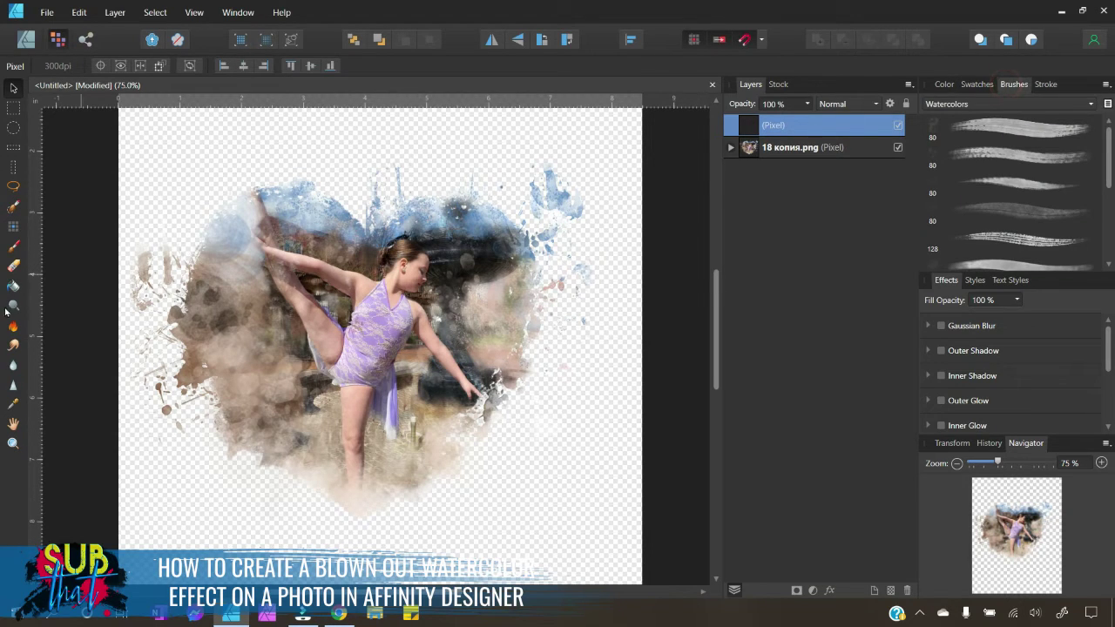
left_click(13, 247)
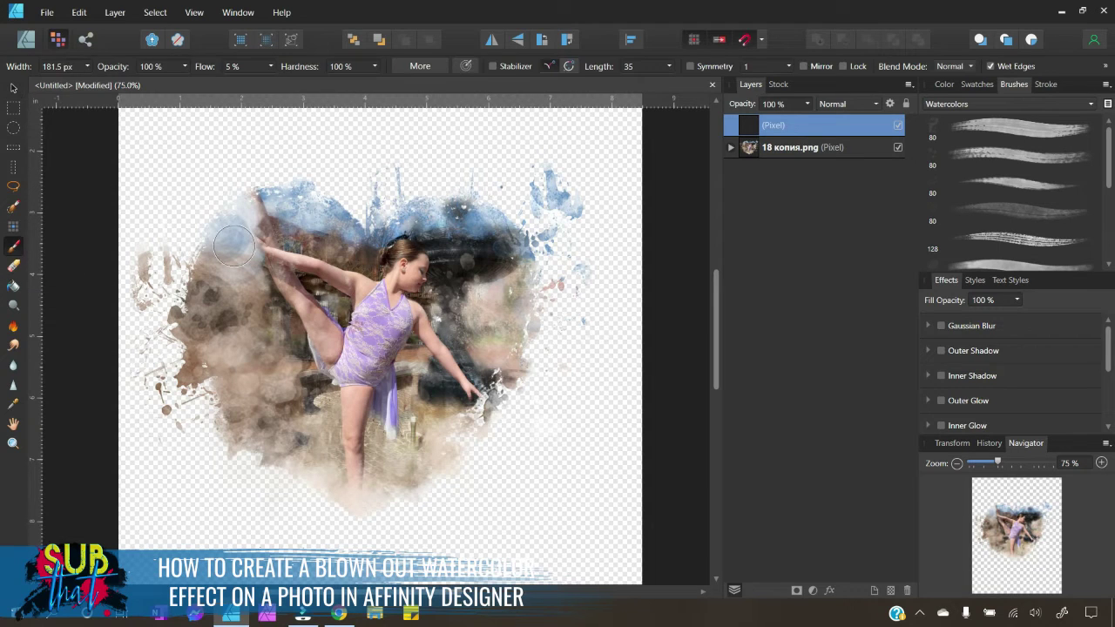
left_click(995, 103)
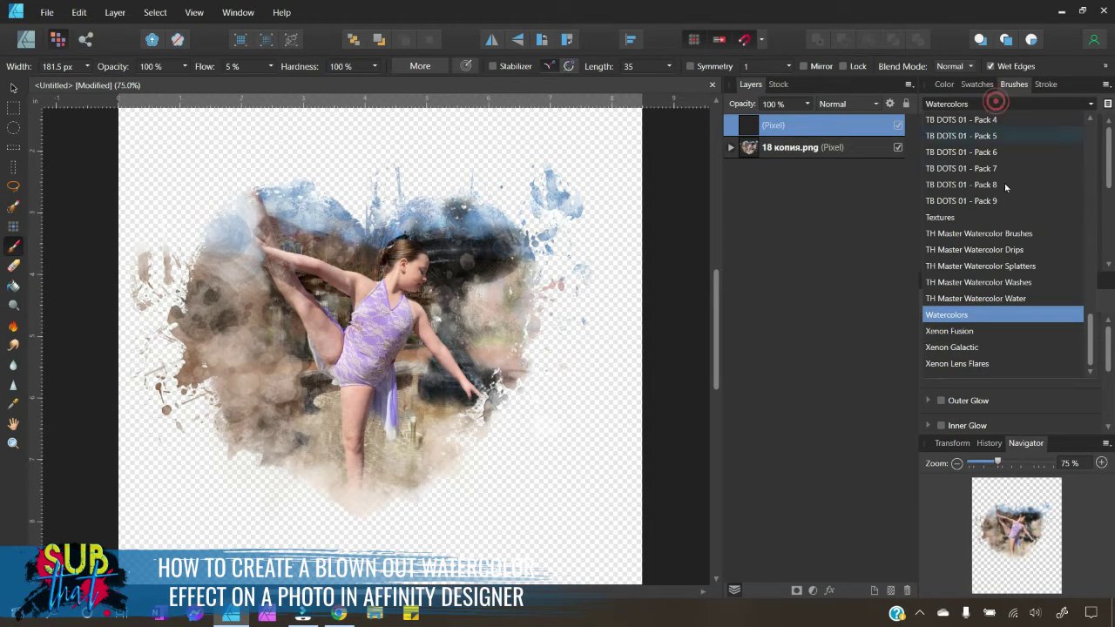
left_click(984, 251)
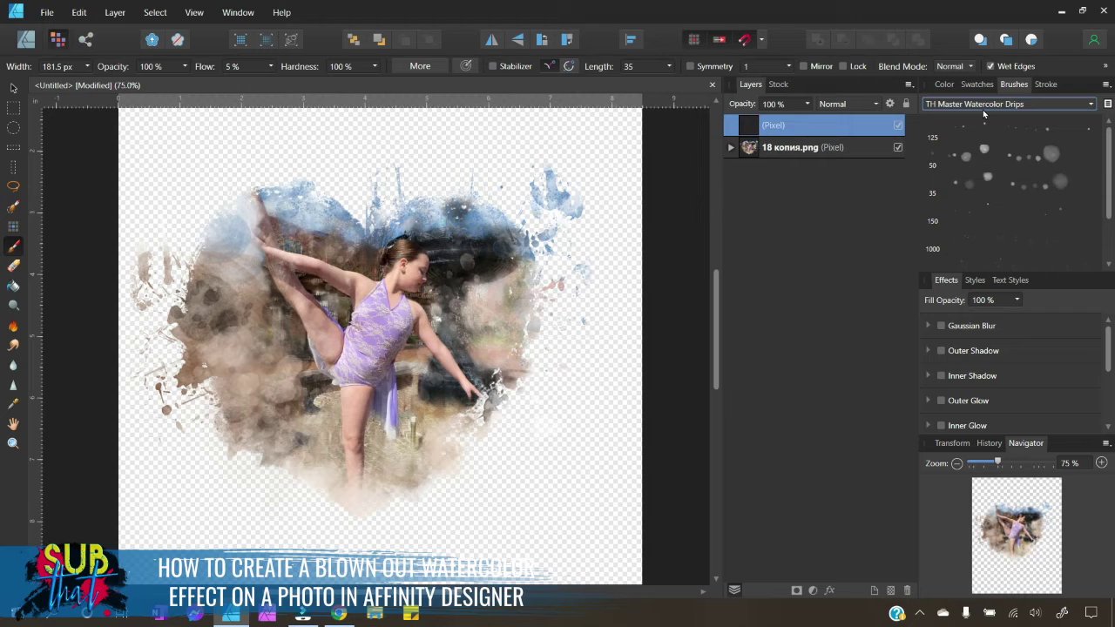
scroll(1013, 169, "down", 2)
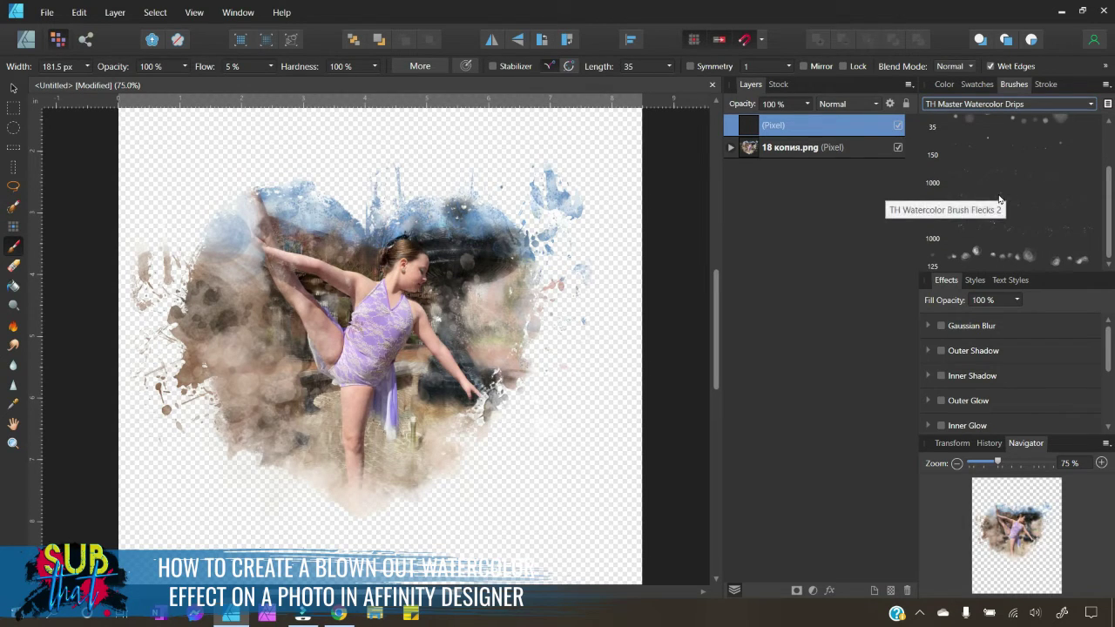
left_click(998, 199)
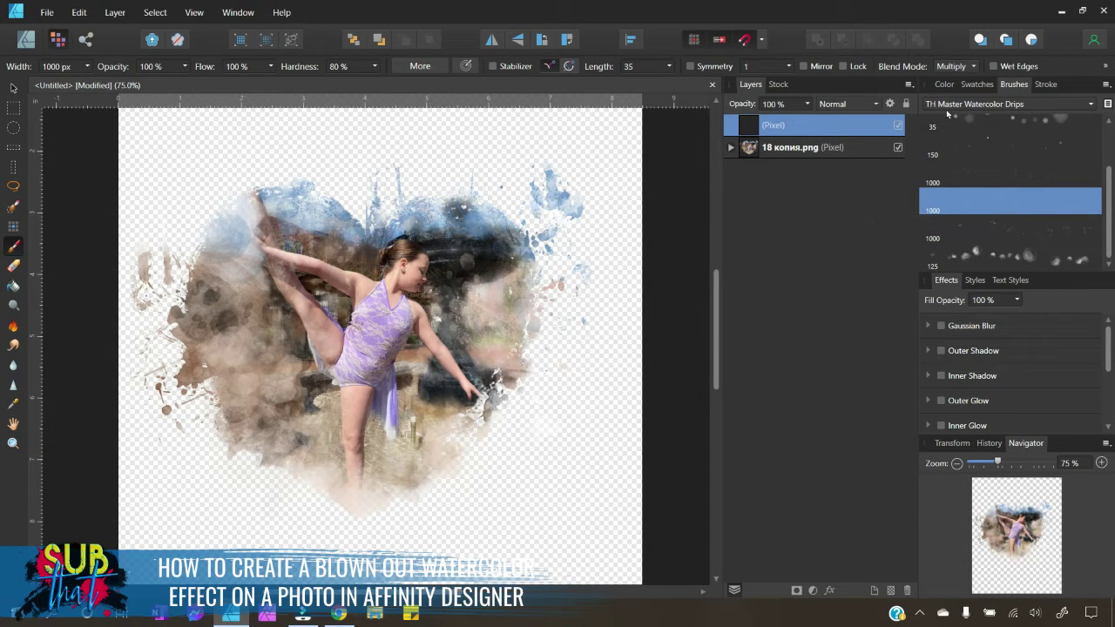
Set the paint color to a medium blue palette swatch and reduce the flecks brush to 522 px.
left_click(947, 87)
left_click(976, 84)
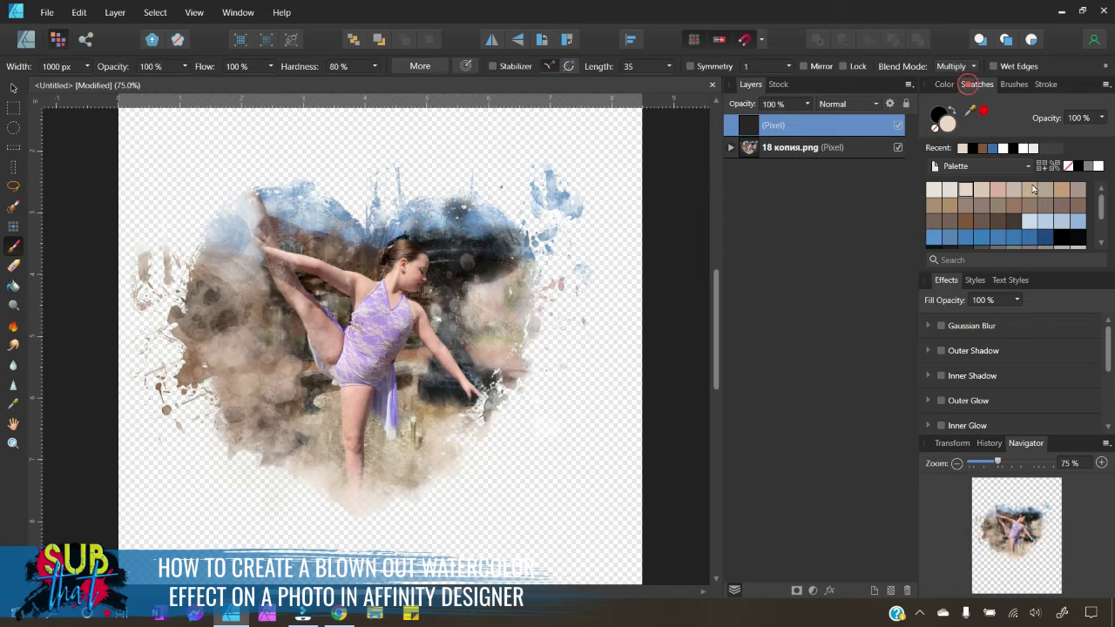
left_click(1028, 242)
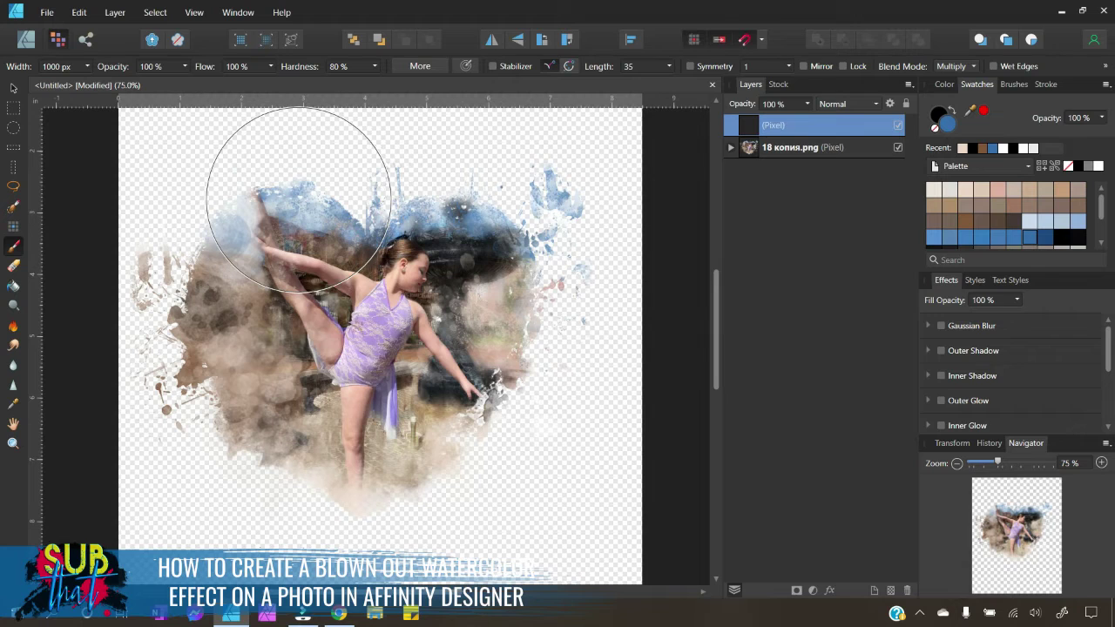
key("bracketleft")
key("bracketleft")
key("bracketleft")
key("bracketleft")
key("bracketleft")
key("bracketleft")
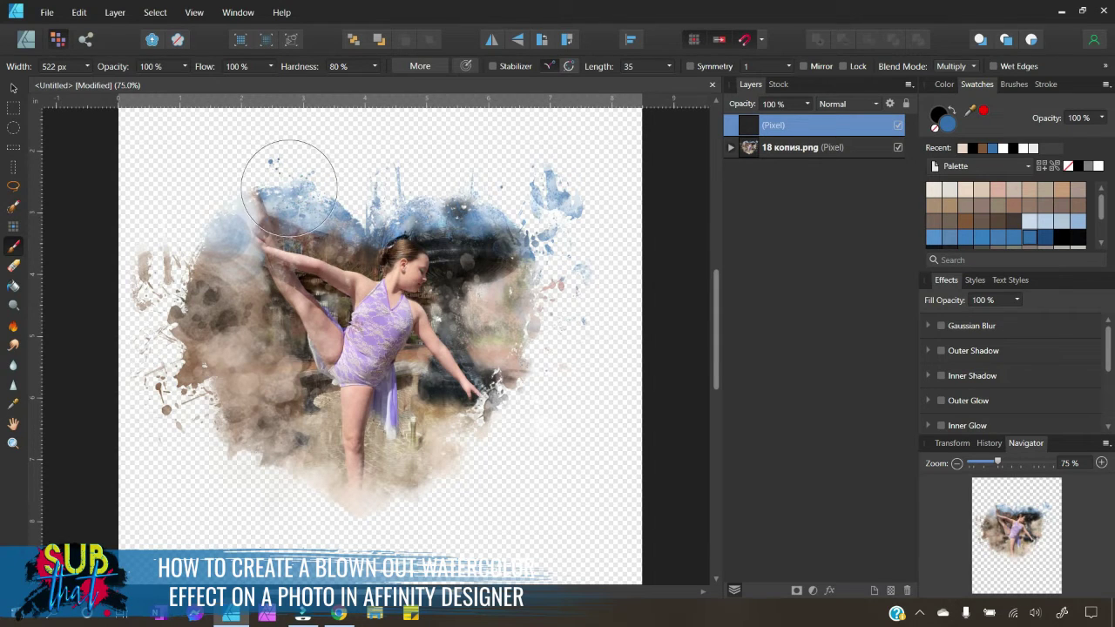
Stamp blue watercolor flecks along the heart's upper edge, around its right side and over the dark area beside the dancer.
left_click(299, 179)
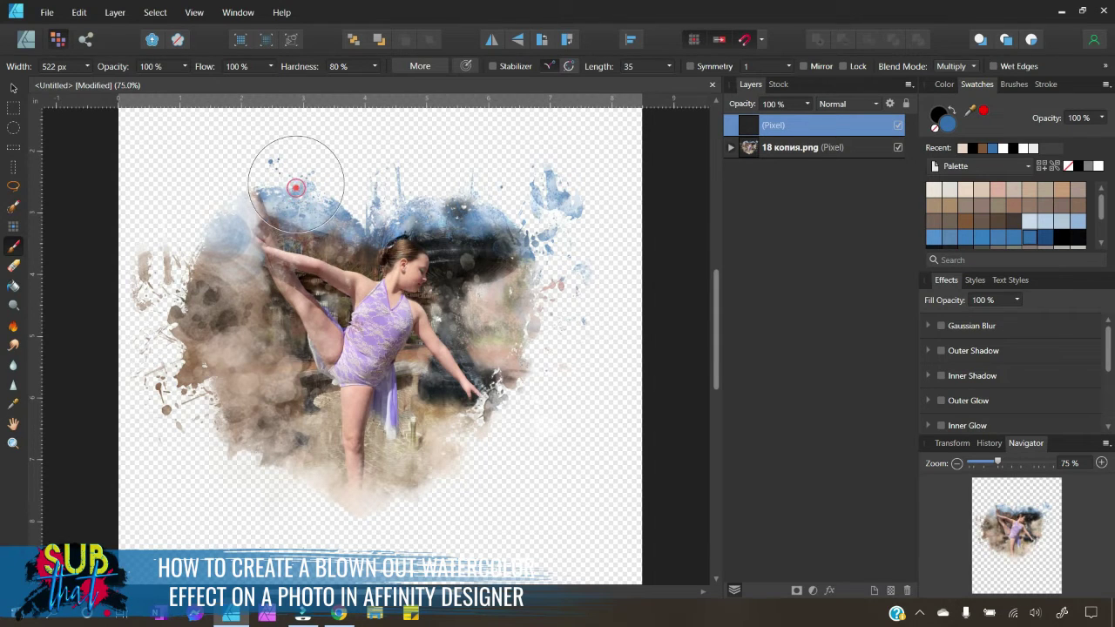
left_click(517, 219)
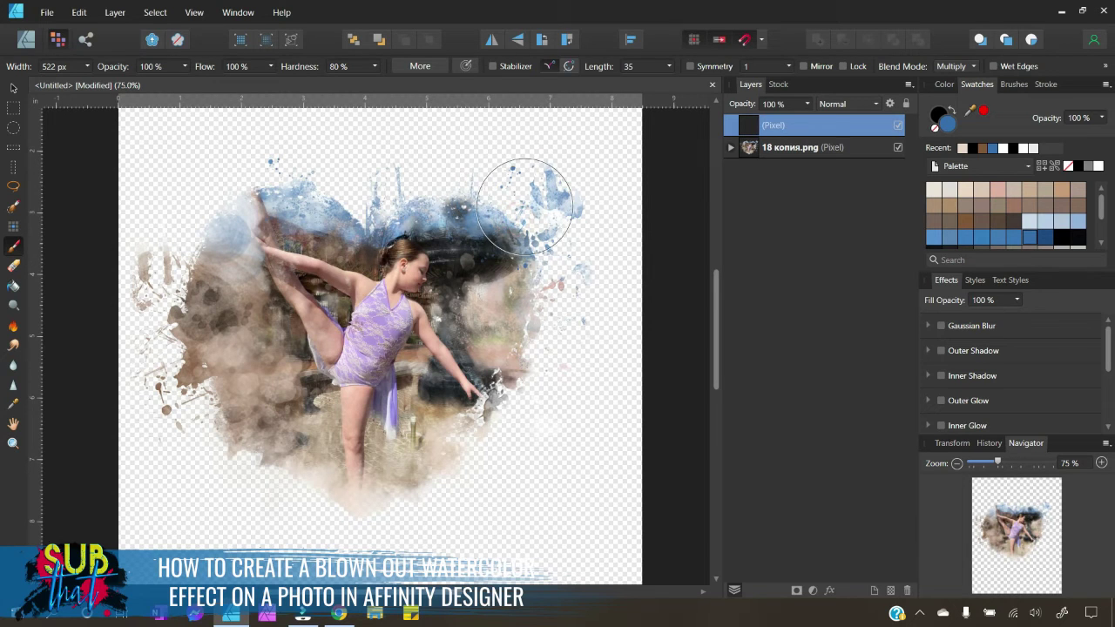
left_click(554, 297)
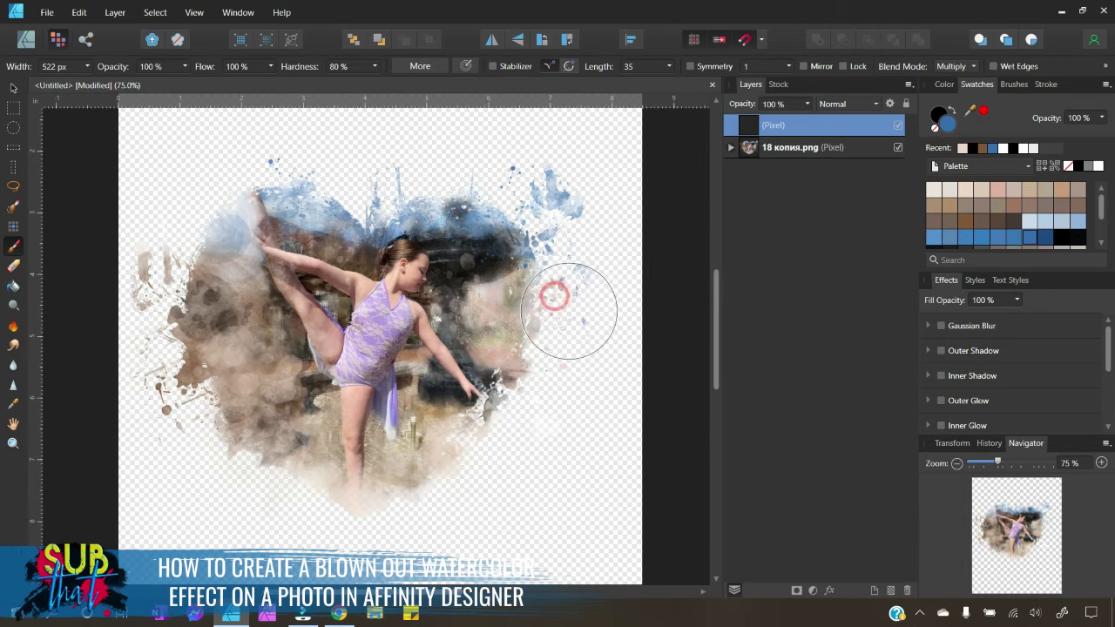
left_click(474, 277)
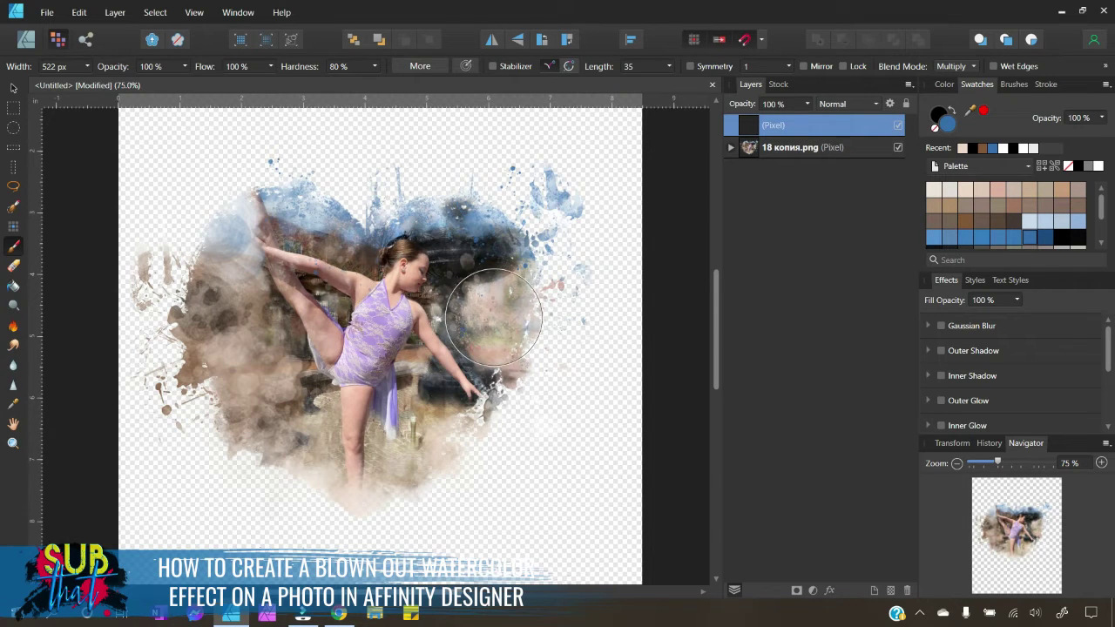
left_click_drag(493, 318, 482, 233)
left_click(471, 192)
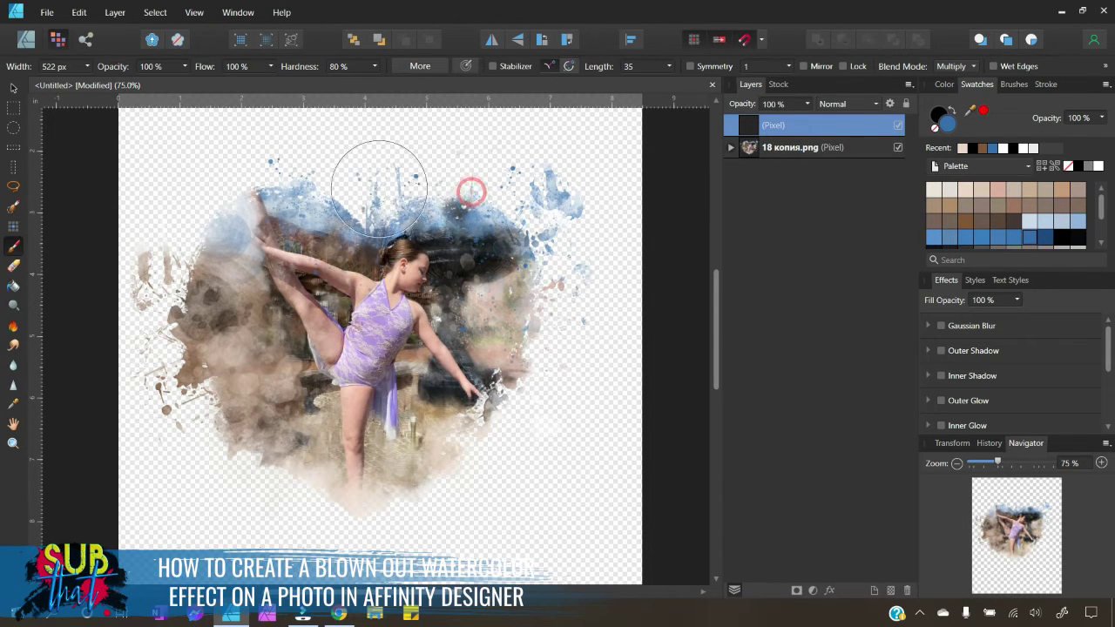
left_click(325, 185)
left_click(274, 174)
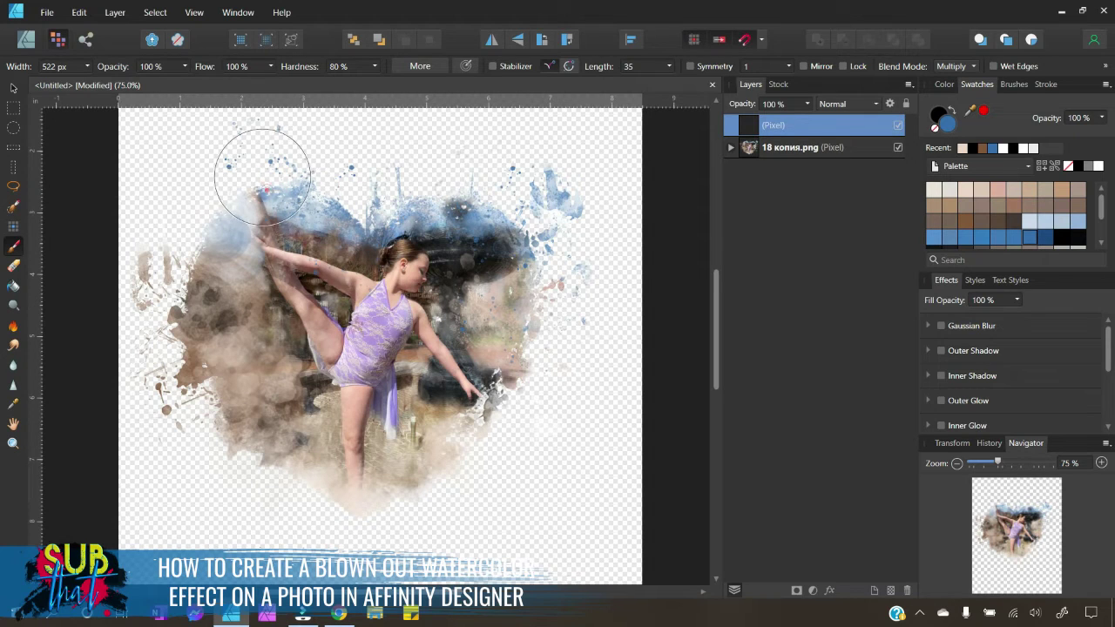
left_click(266, 190)
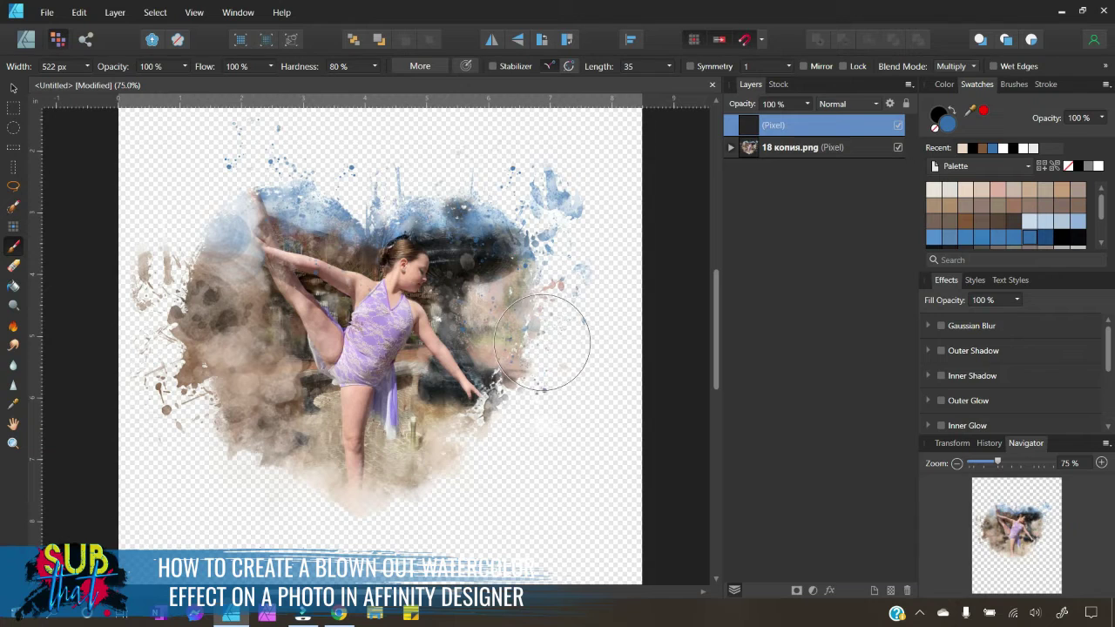
Set the paint color to a brown palette swatch and stamp flecks around the heart's left, bottom and right edges.
left_click(965, 221)
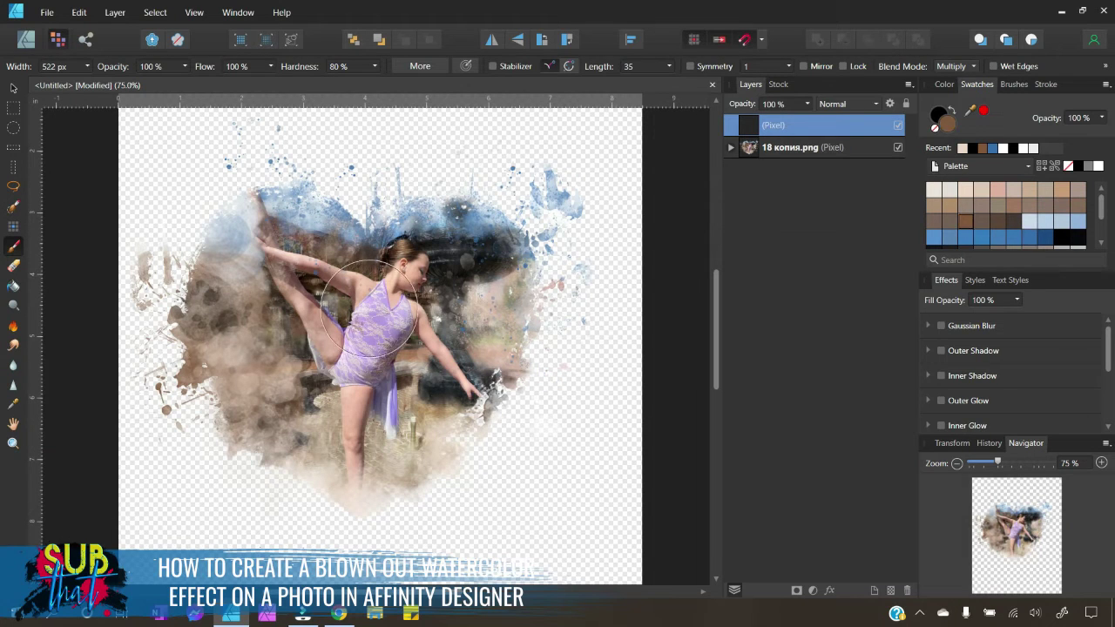
left_click(220, 294)
mouse_move(219, 296)
left_mouse_down()
mouse_move(233, 359)
mouse_move(217, 378)
mouse_move(256, 453)
left_mouse_up()
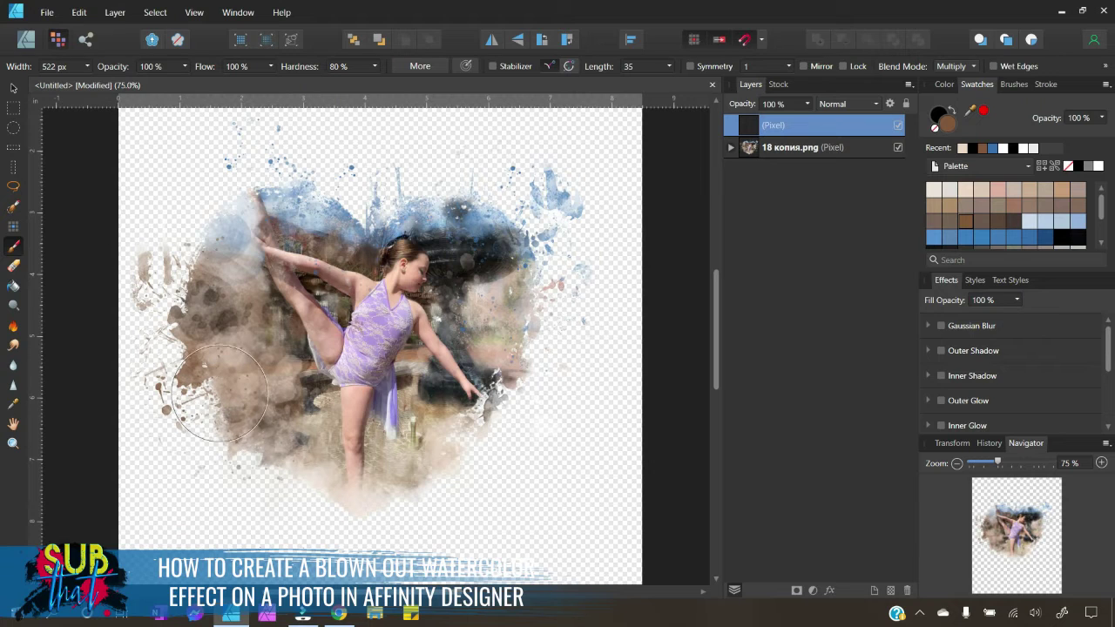
mouse_move(478, 463)
left_mouse_down()
mouse_move(442, 471)
mouse_move(443, 460)
mouse_move(531, 416)
mouse_move(532, 331)
left_mouse_up()
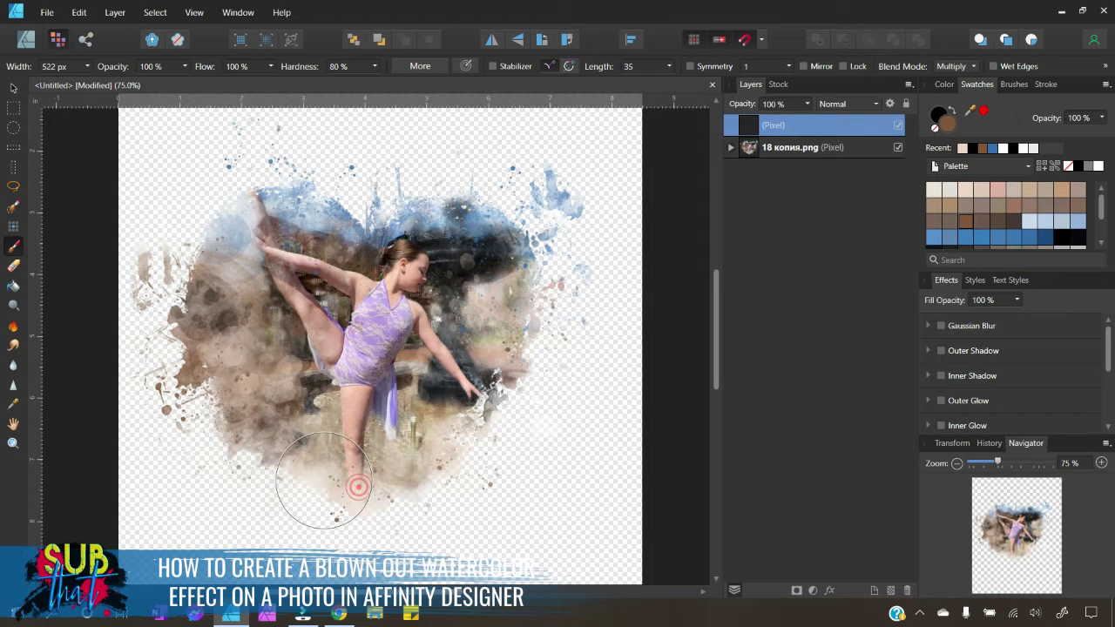
left_click(255, 332)
Choose the TH Watercolor Wet Splatter 1 brush from TH Master Watercolor Splatters and set the paint color to a medium blue swatch.
left_click(1014, 84)
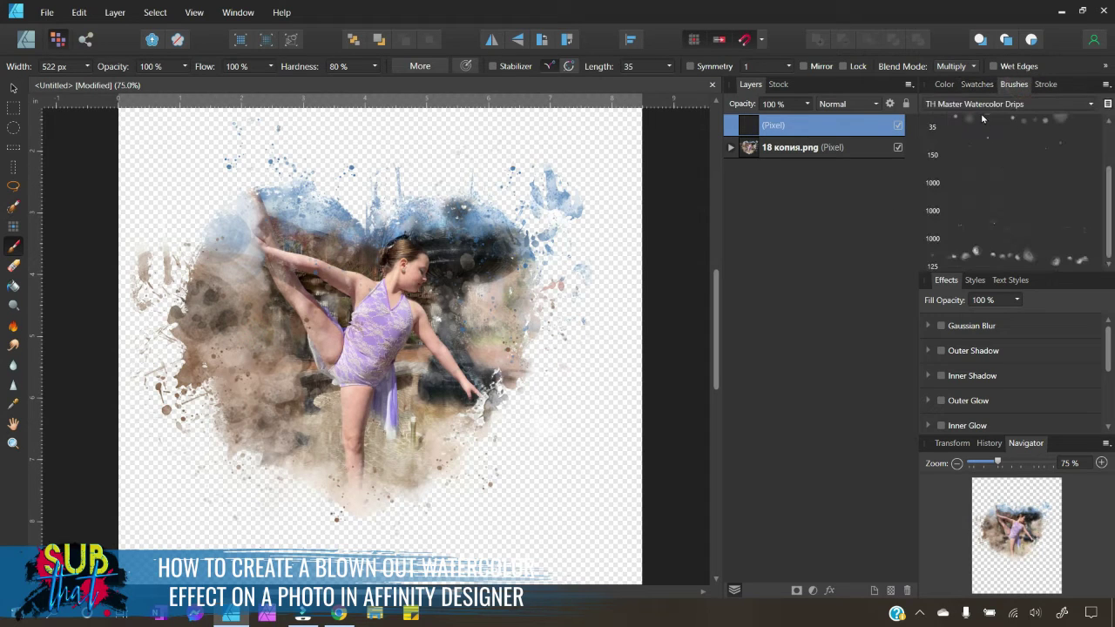
left_click(985, 105)
left_click(1017, 266)
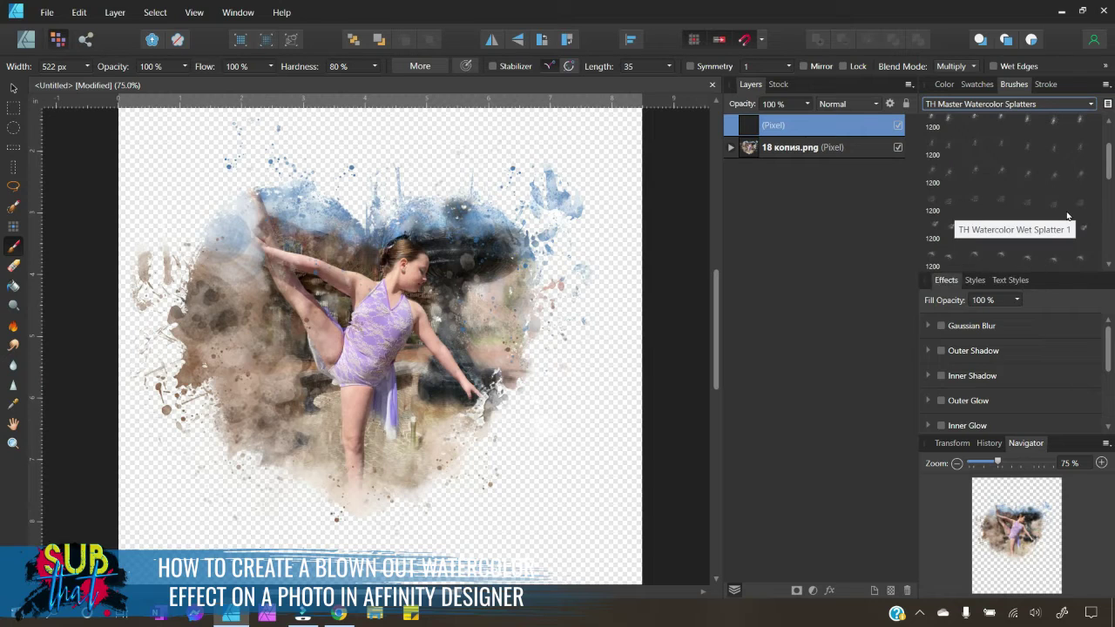
left_click(979, 204)
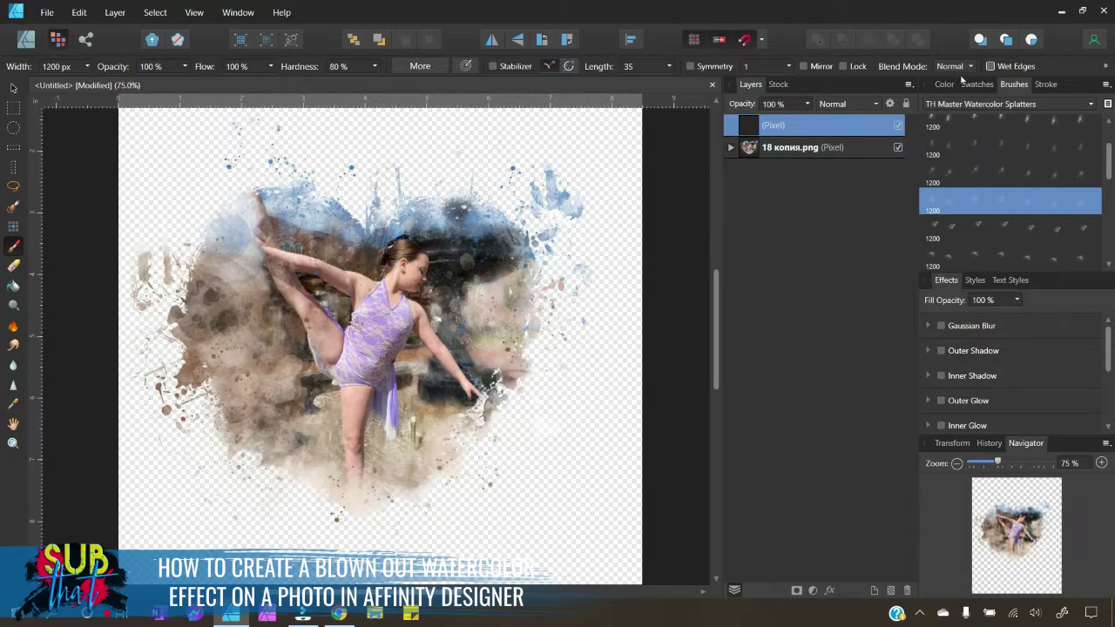
left_click(945, 85)
left_click(977, 86)
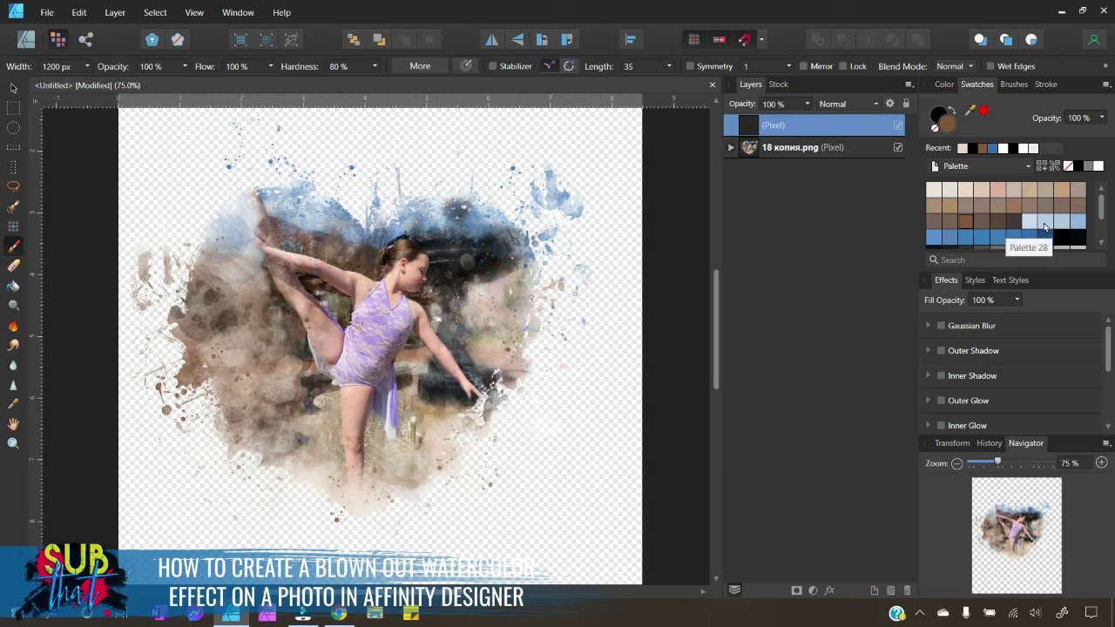
left_click(1014, 237)
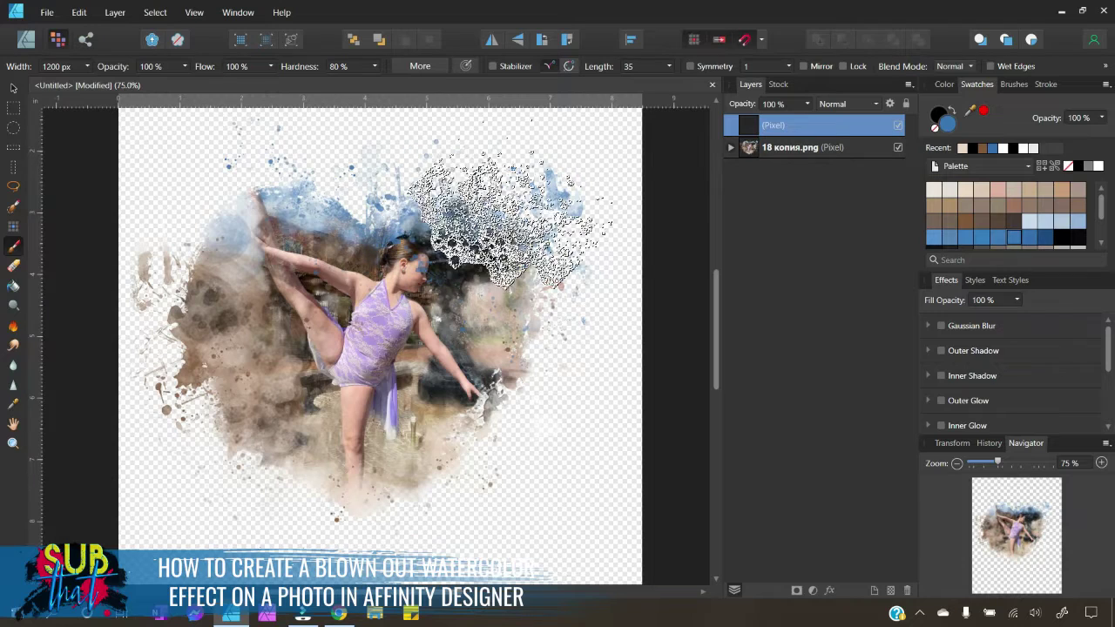
Reduce the splatter brush to 867 px and set its opacity to 50%.
key("bracketleft")
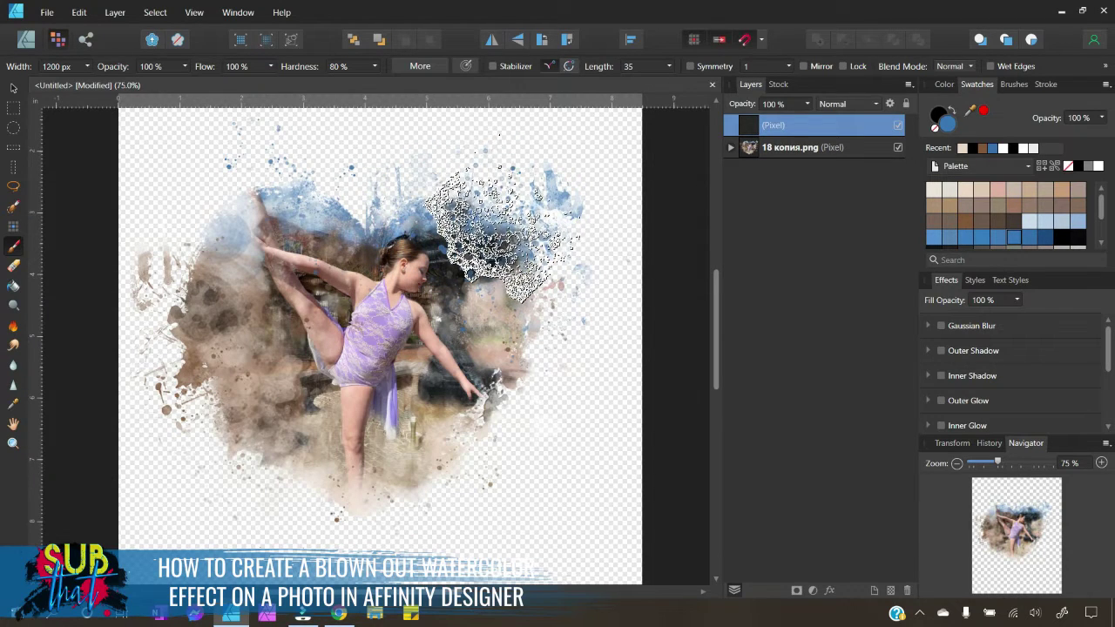
key("bracketleft")
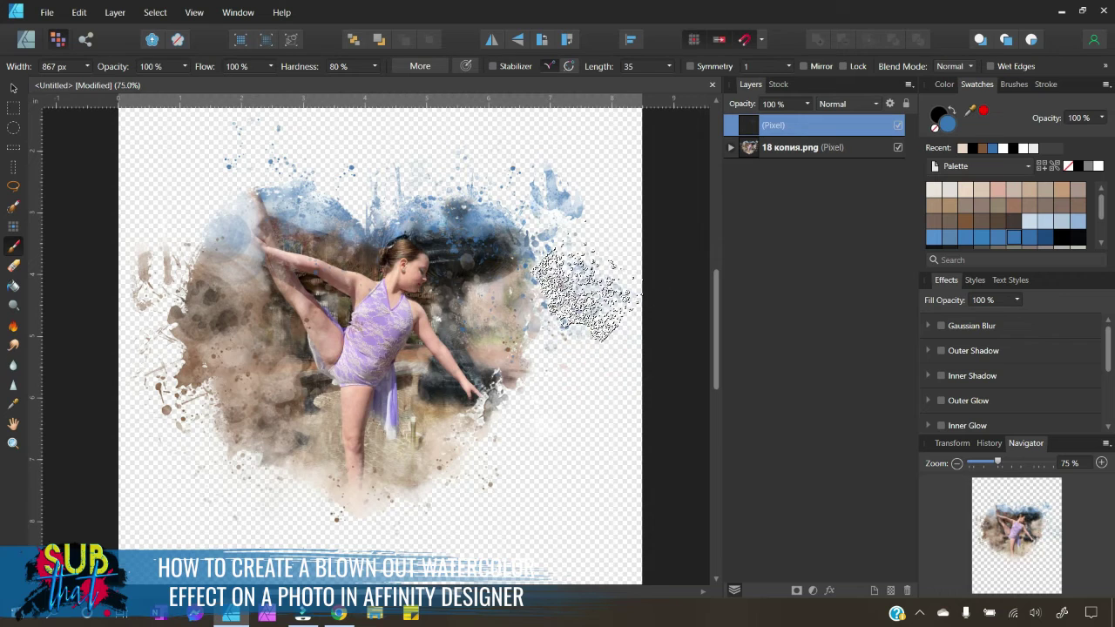
left_click(163, 66)
type("50")
key("Return")
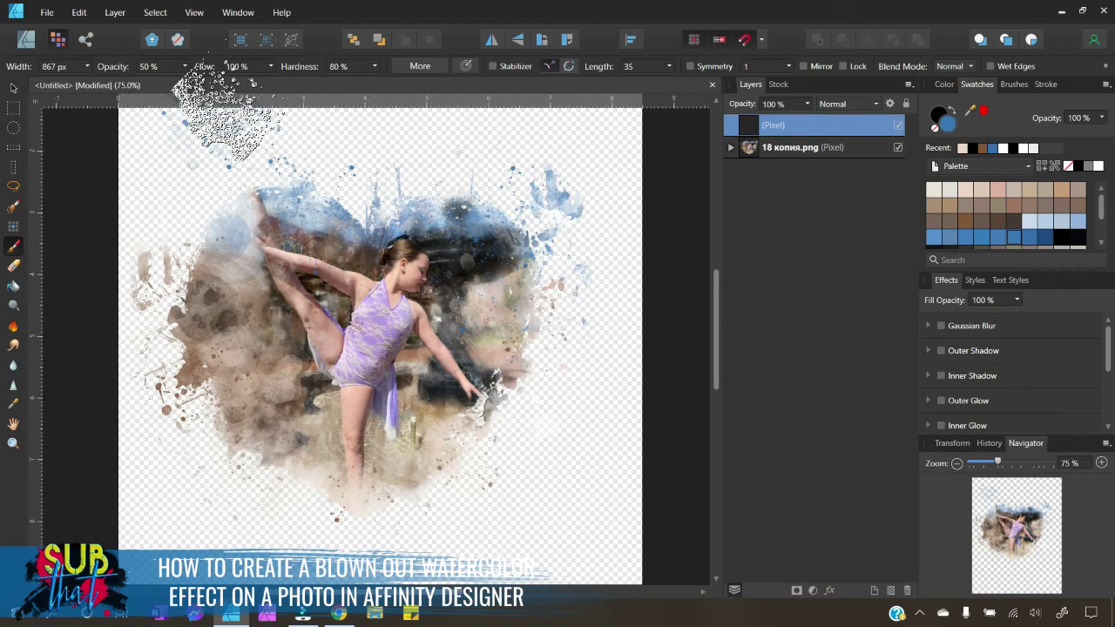
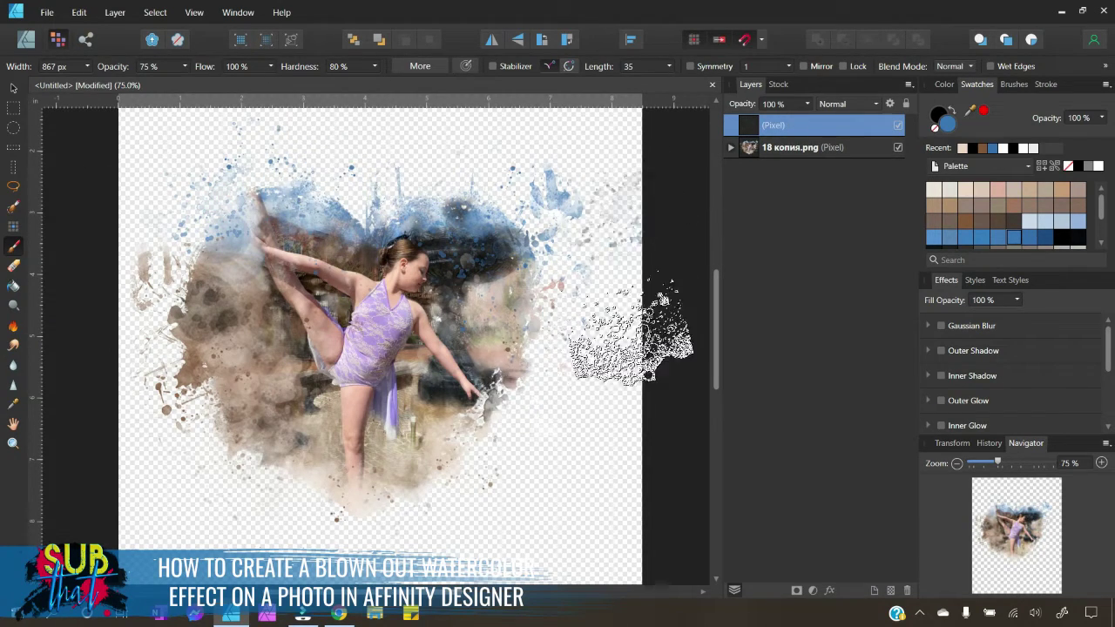
Choose a bolder 1200 px splatter brush from TH Master Watercolor Splatters, just above the 800 px brushes.
left_click(1013, 85)
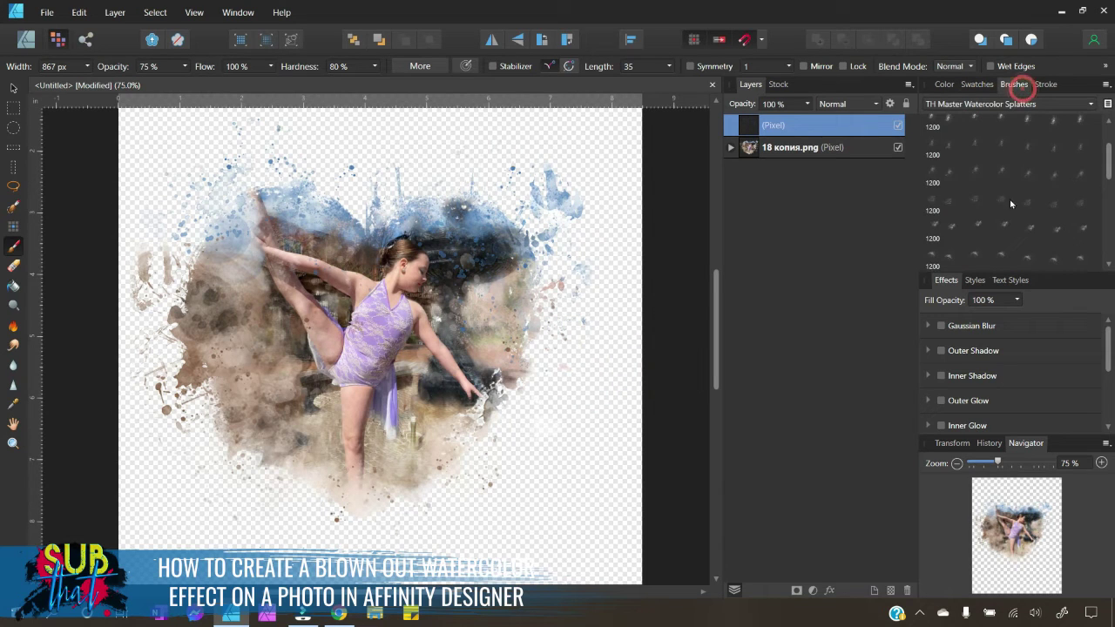
scroll(1028, 227, "down", 5)
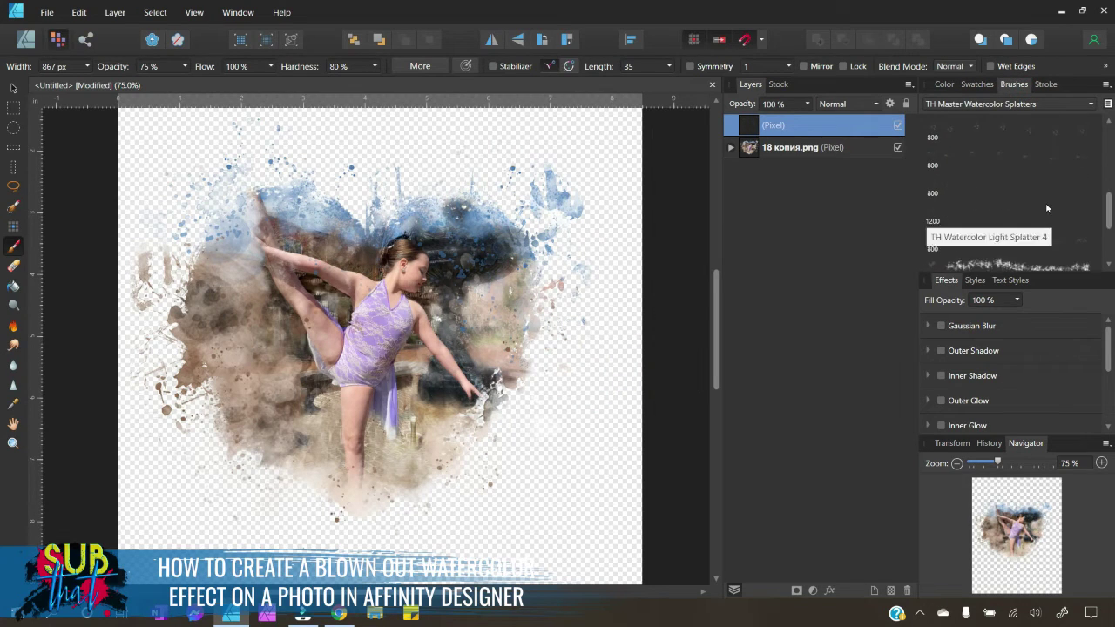
scroll(1040, 196, "up", 2)
left_click(1030, 174)
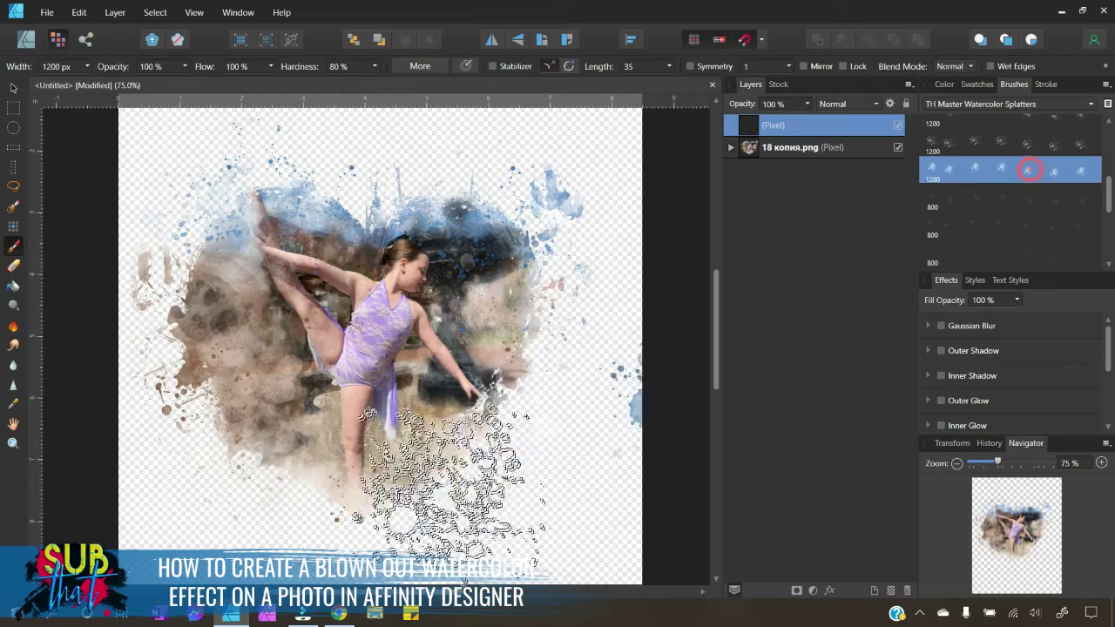
mouse_move(427, 474)
left_mouse_down()
mouse_move(374, 446)
mouse_move(288, 442)
mouse_move(229, 418)
left_mouse_up()
key("ctrl+z")
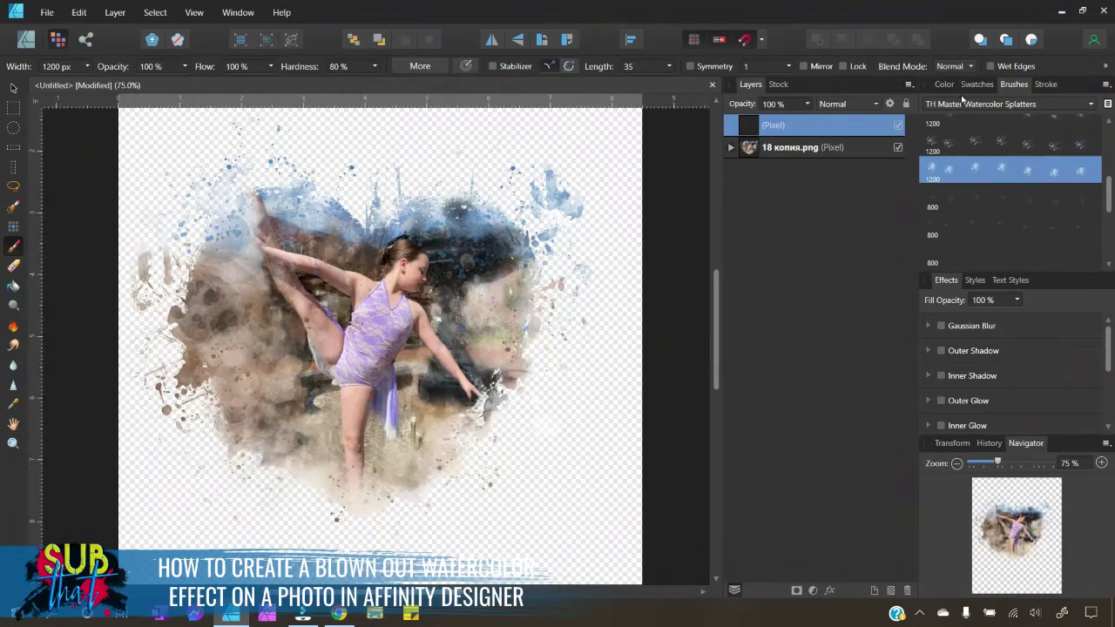
left_click(944, 85)
mouse_move(314, 532)
left_mouse_down()
mouse_move(292, 522)
mouse_move(244, 427)
left_mouse_up()
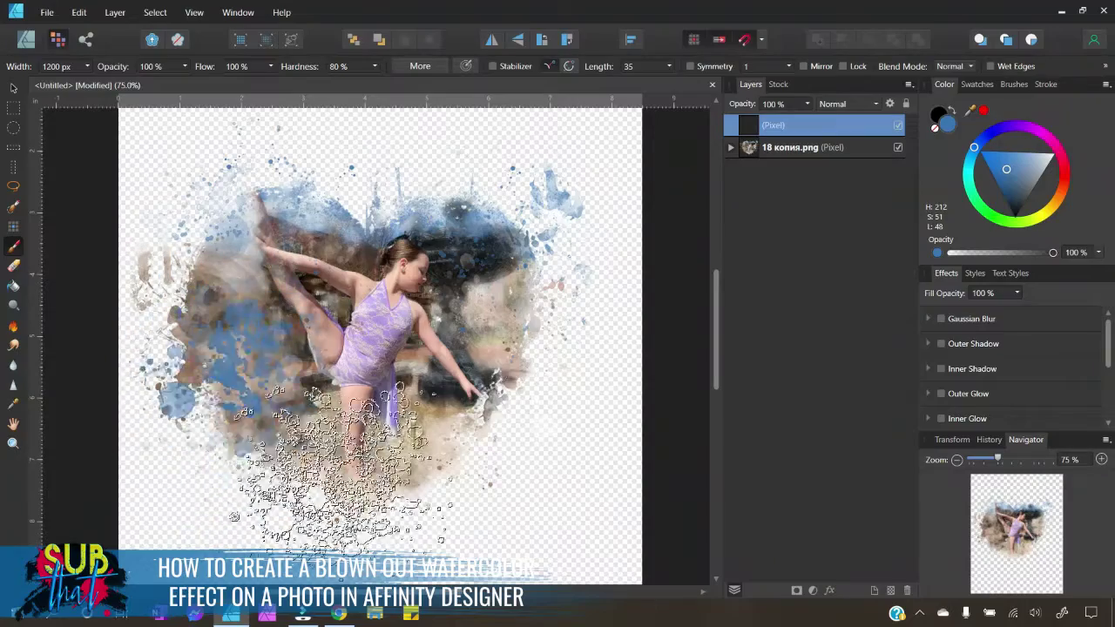
Set the paint color to a light beige palette swatch, reduce the brush to 1020 px, and stamp a splatter over the heart's lower-left area.
left_click(965, 85)
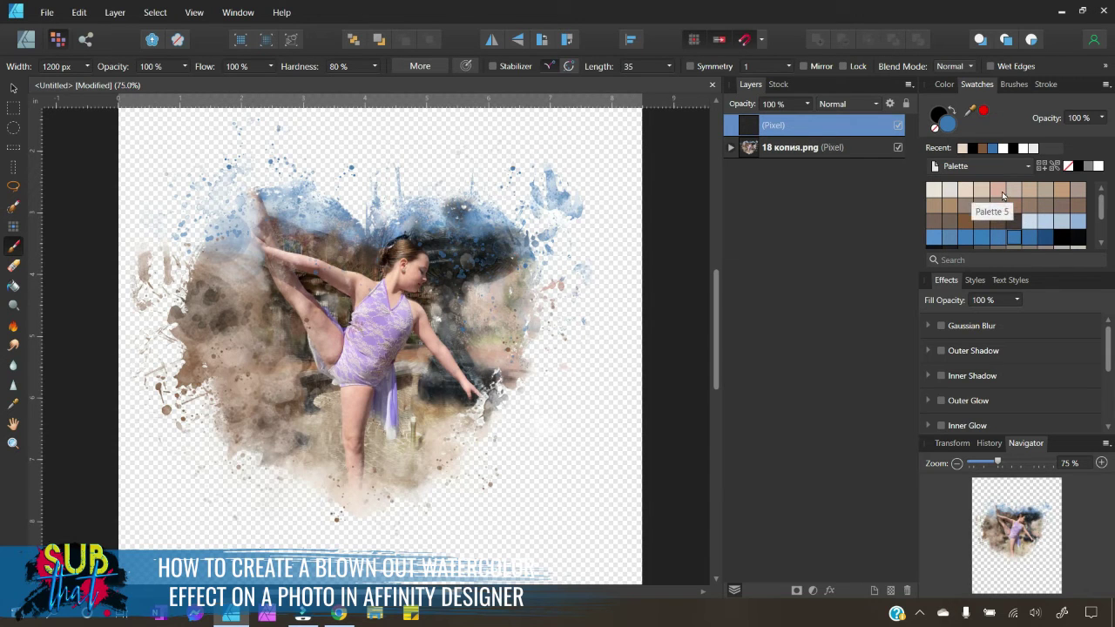
left_click(998, 190)
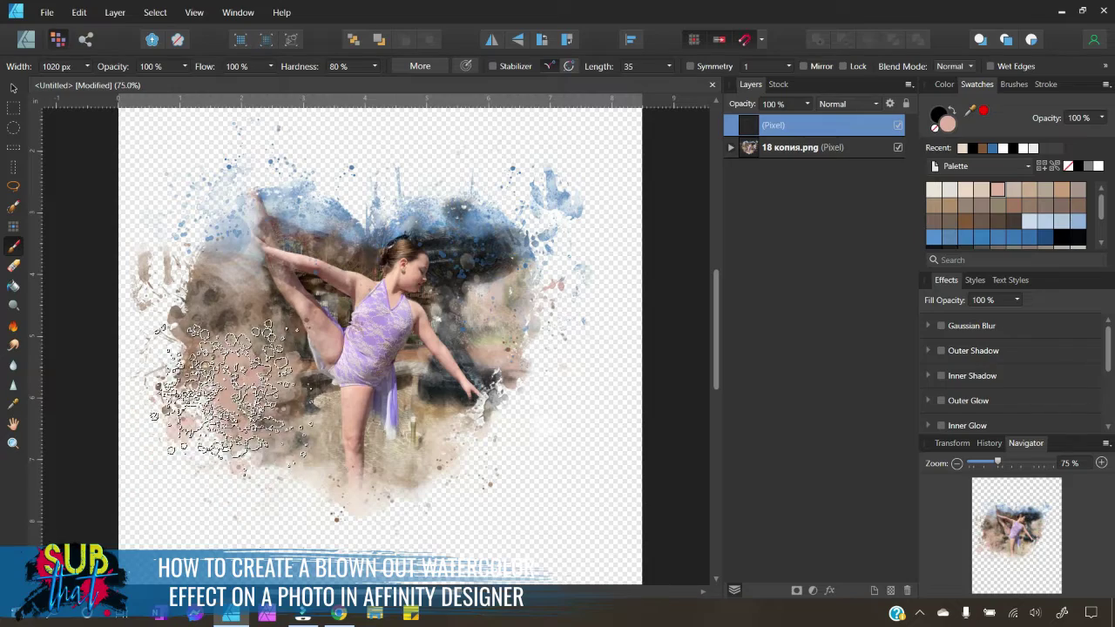
key("bracketleft")
left_click_drag(257, 422, 268, 451)
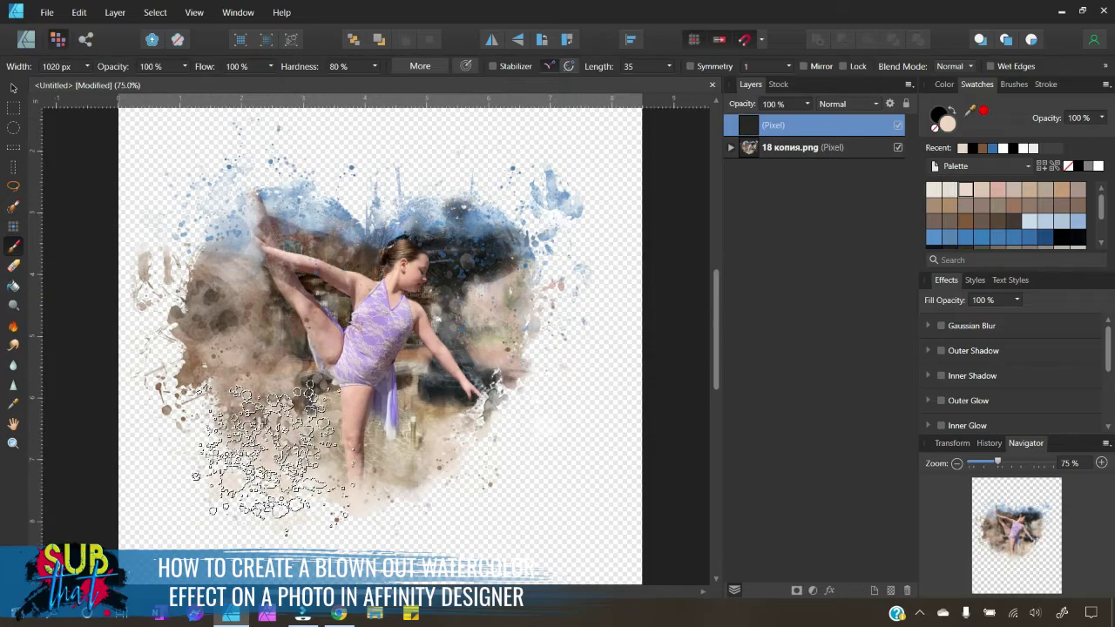
left_click(270, 446)
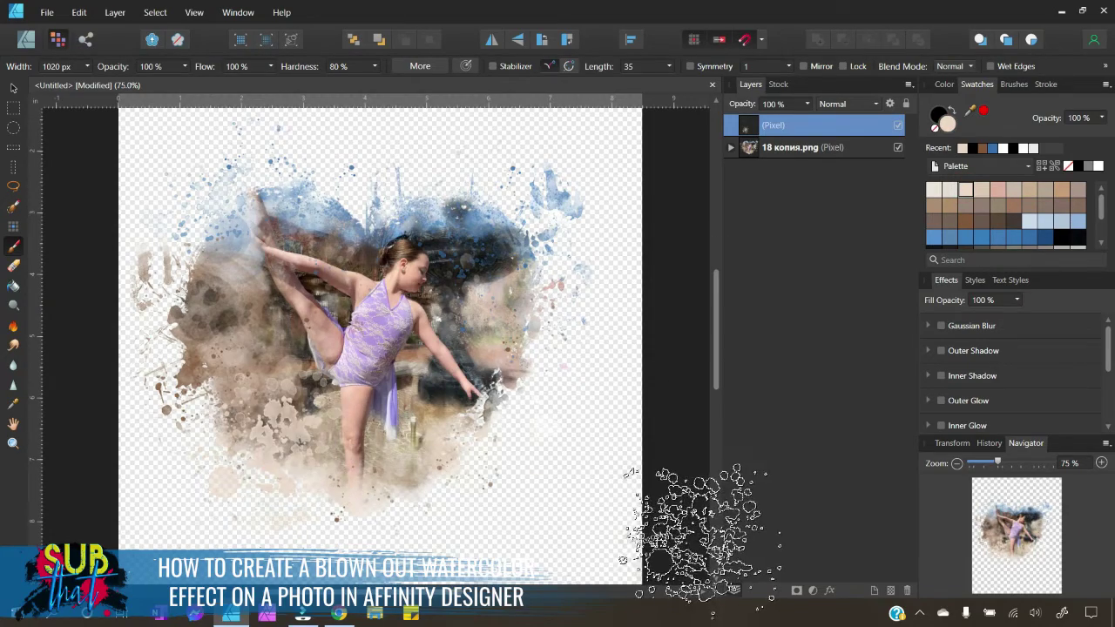
Stamp beige splatters at 867 px and 75% opacity over the dark area beside the dancer, the heart's lower-right edge and its bottom tip.
mouse_move(583, 418)
left_mouse_down()
mouse_move(448, 311)
mouse_move(505, 292)
left_mouse_up()
key("bracketleft")
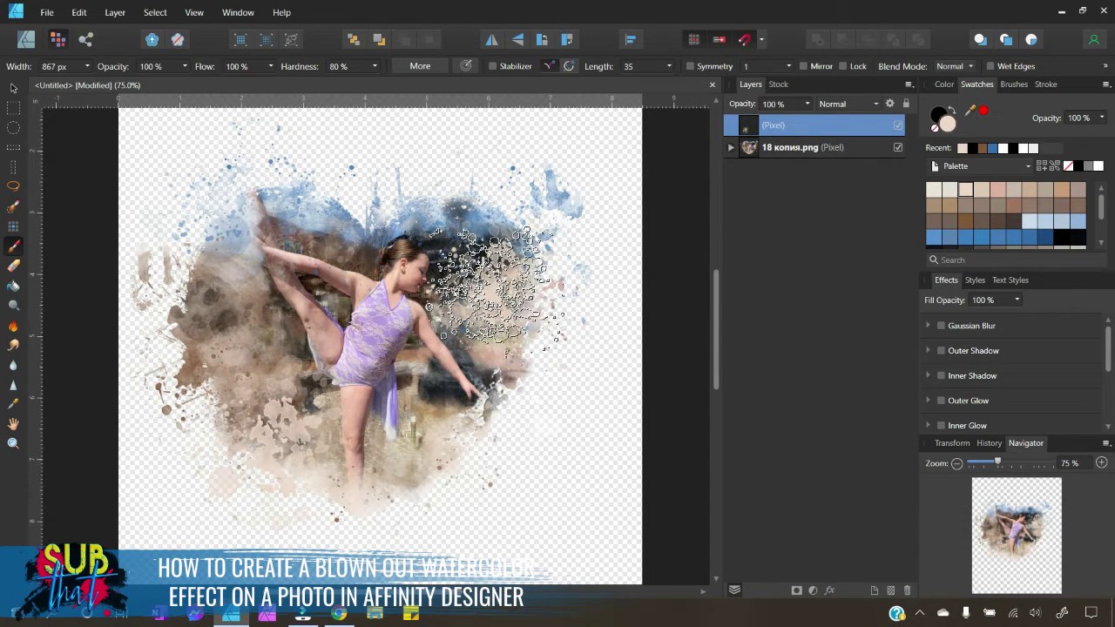
left_click(164, 65)
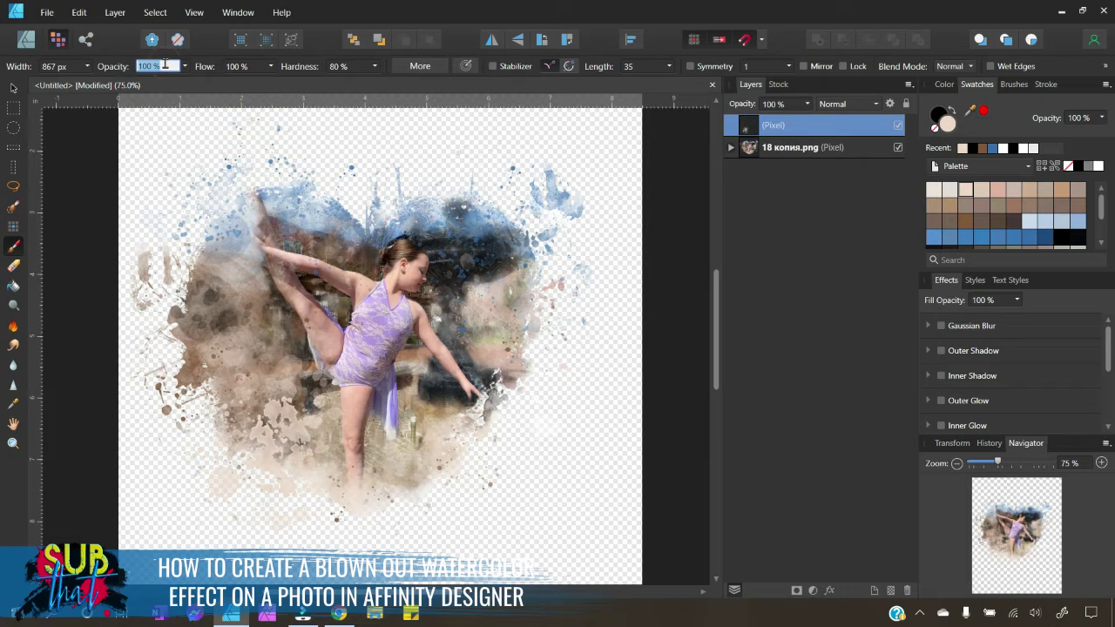
type("75")
key("Return")
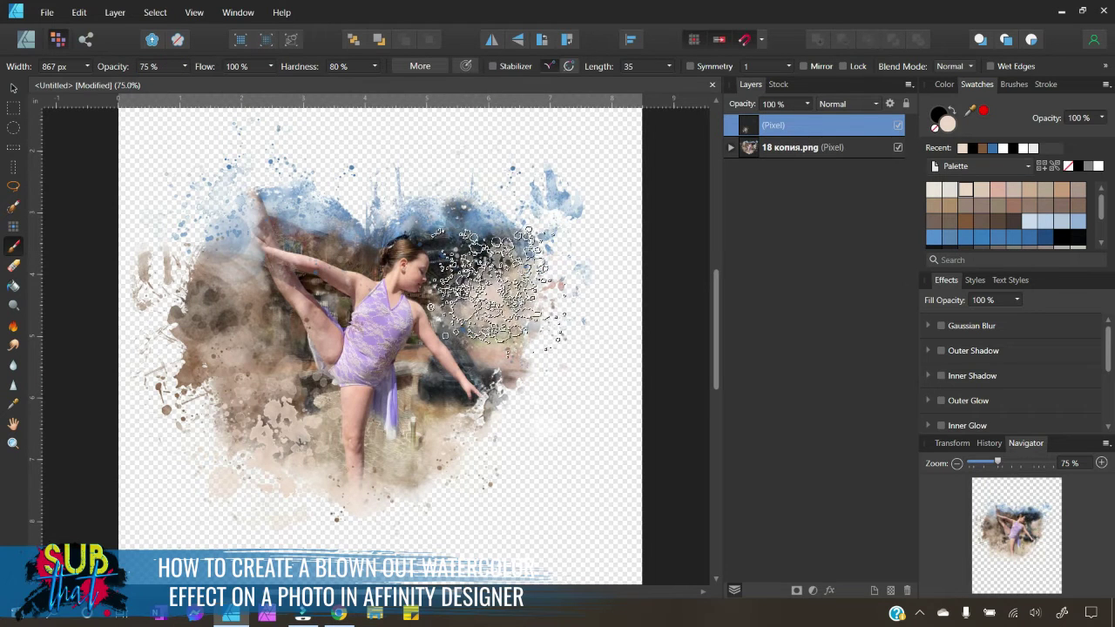
left_click(492, 285)
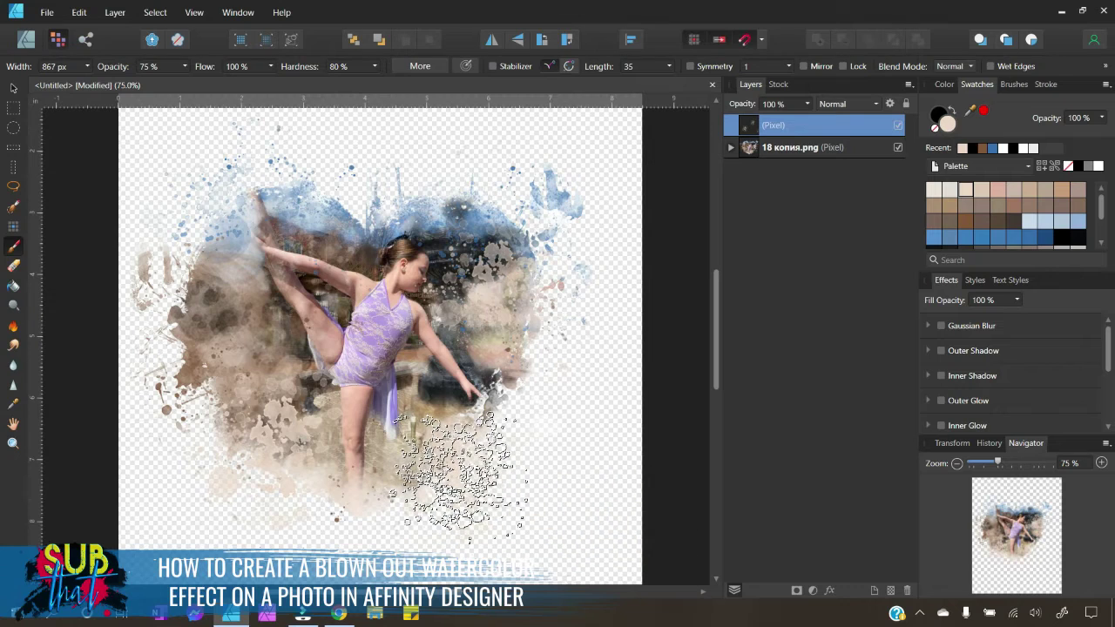
left_click(456, 470)
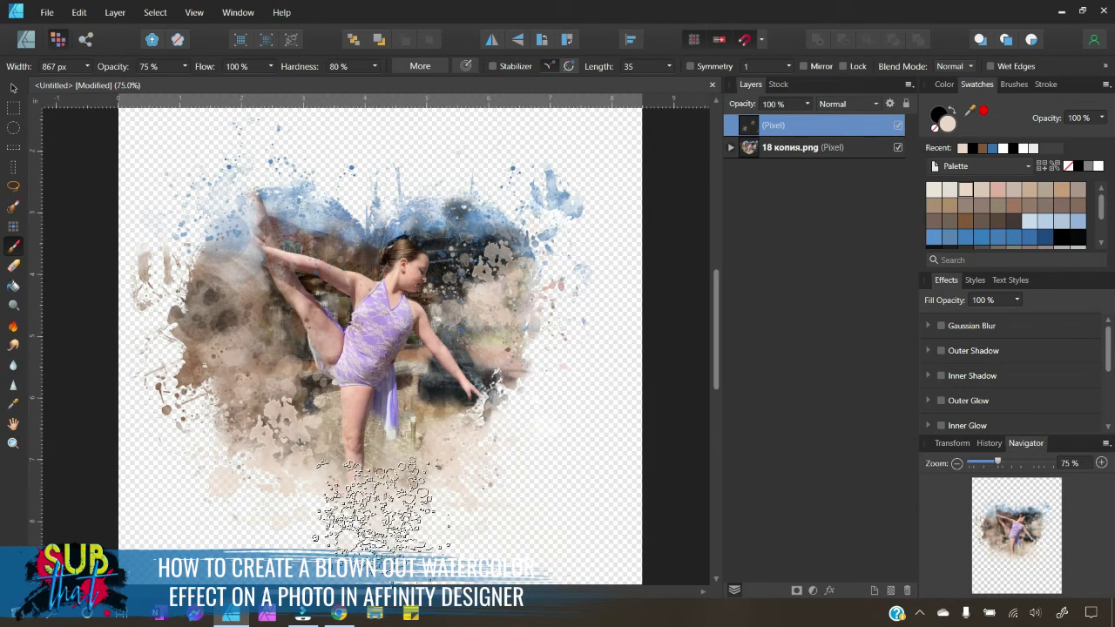
left_click(379, 519)
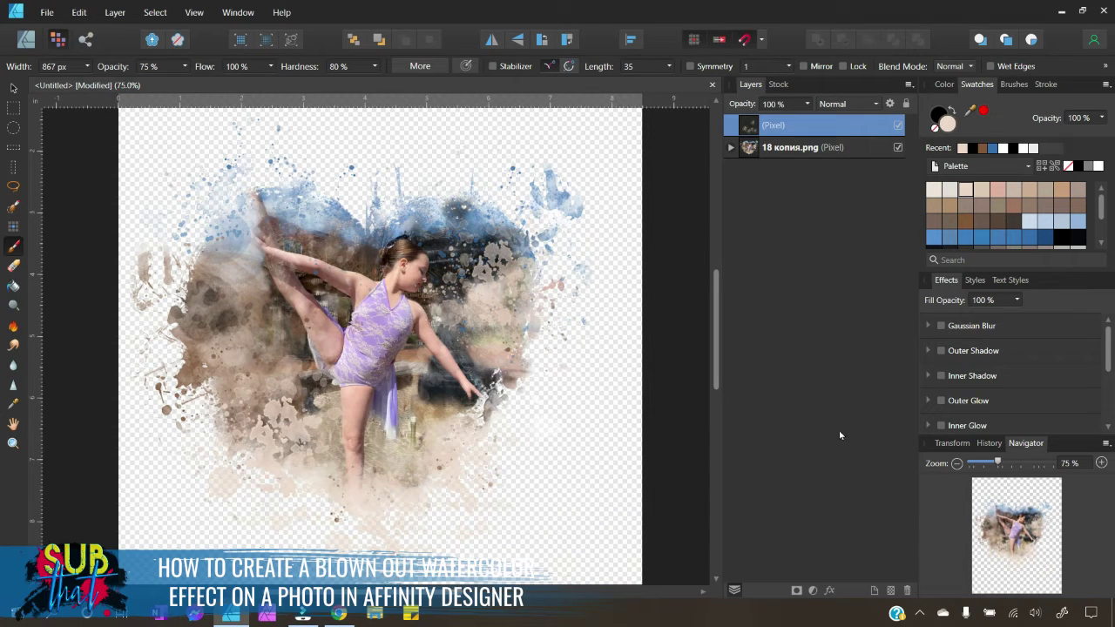
Sample the lavender of the dancer's dress and apply it as the paint color.
scroll(1012, 202, "down", 3)
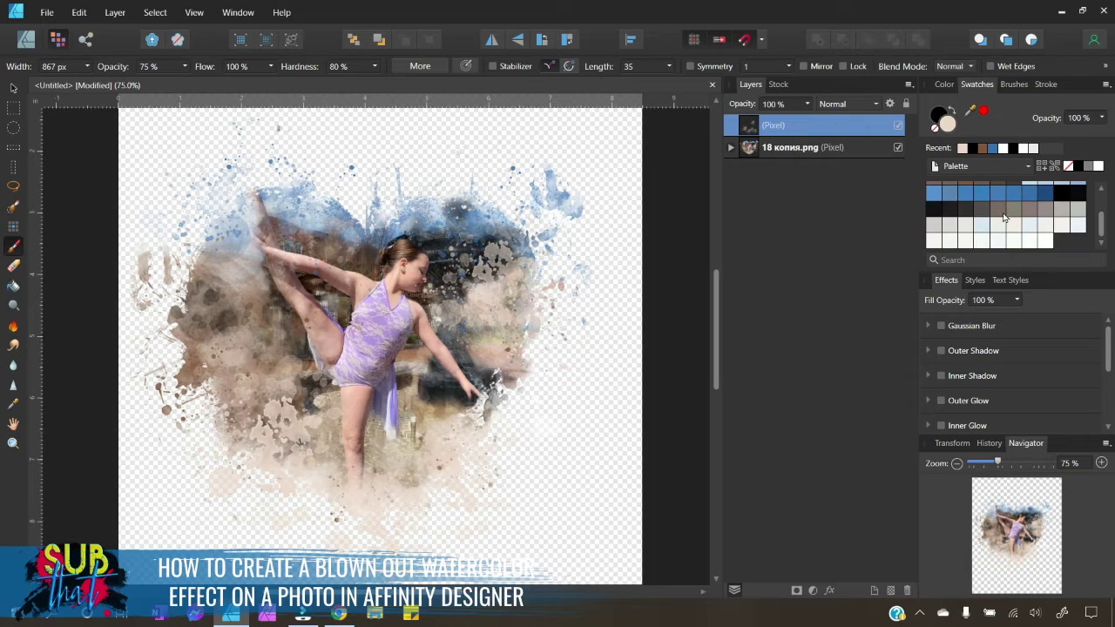
scroll(1007, 214, "up", 3)
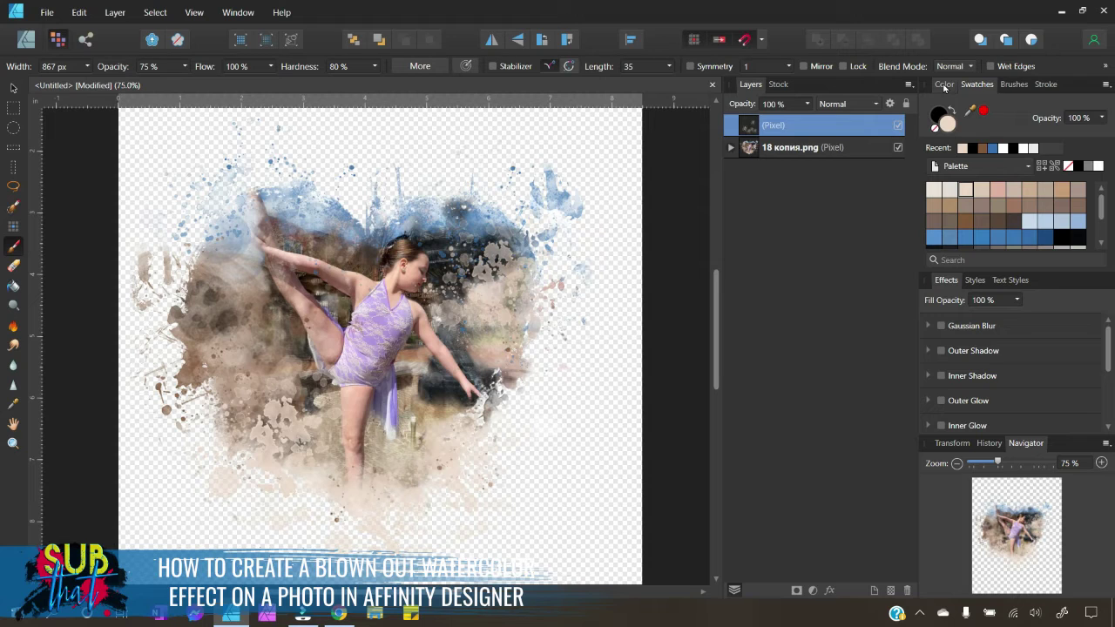
left_click(944, 85)
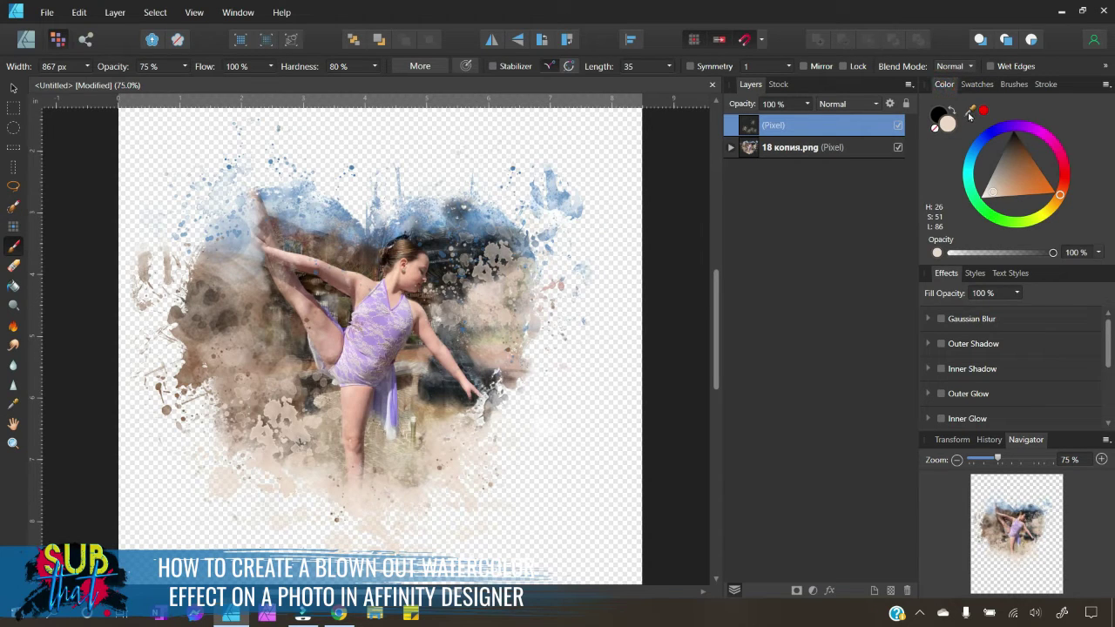
left_click_drag(941, 203, 388, 337)
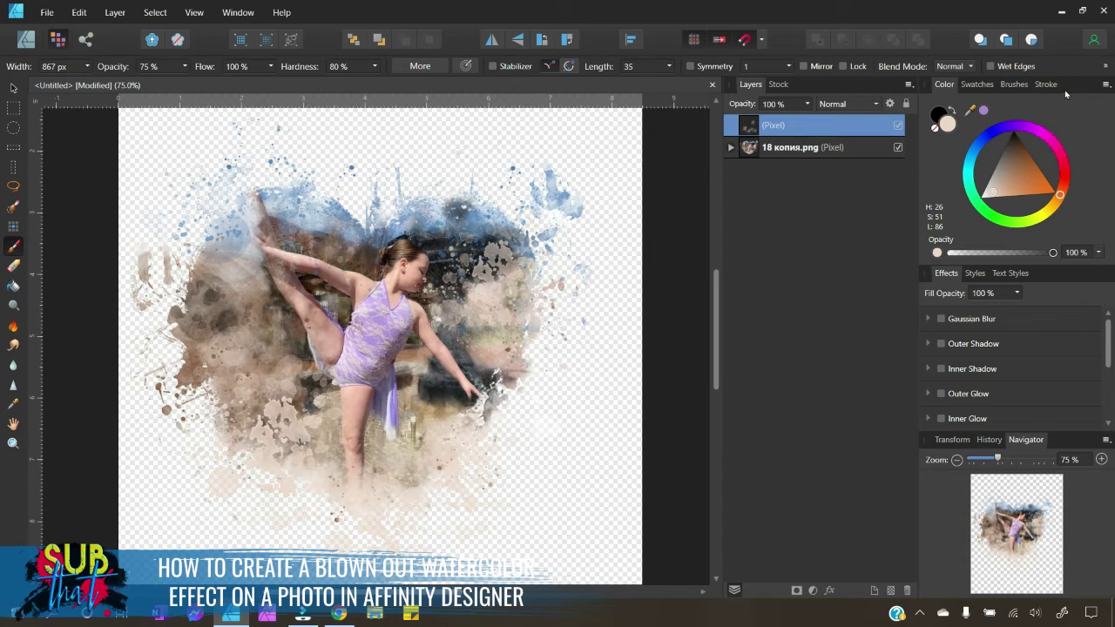
left_click(983, 111)
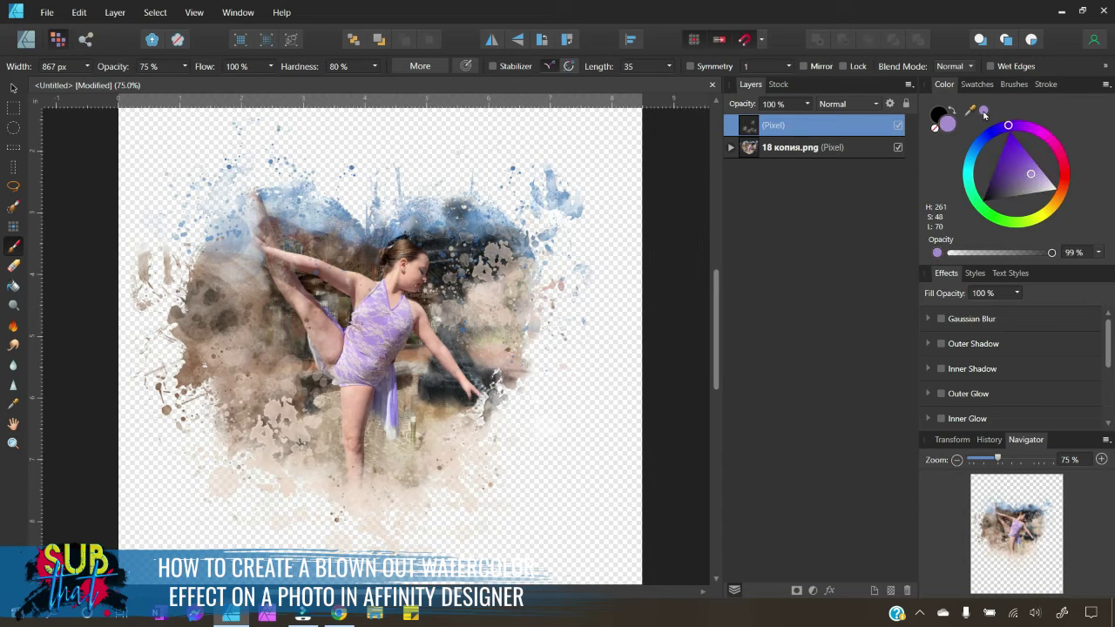
Choose the first 800 px splatter brush from TH Master Watercolor Splatters for painting in lavender.
left_click(1017, 84)
left_click(975, 84)
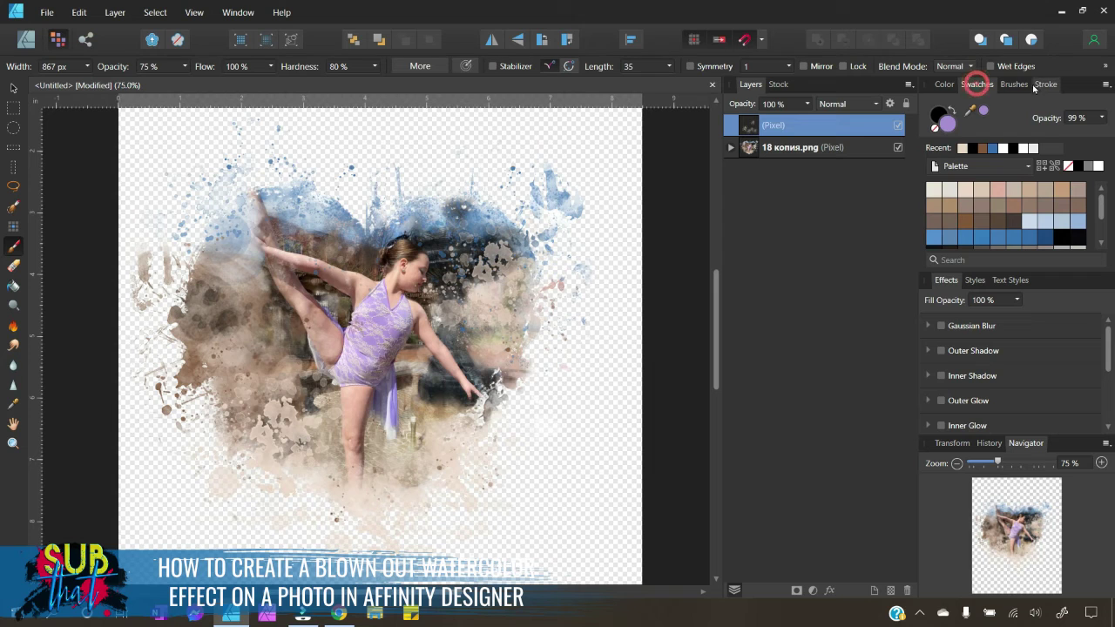
left_click(1012, 84)
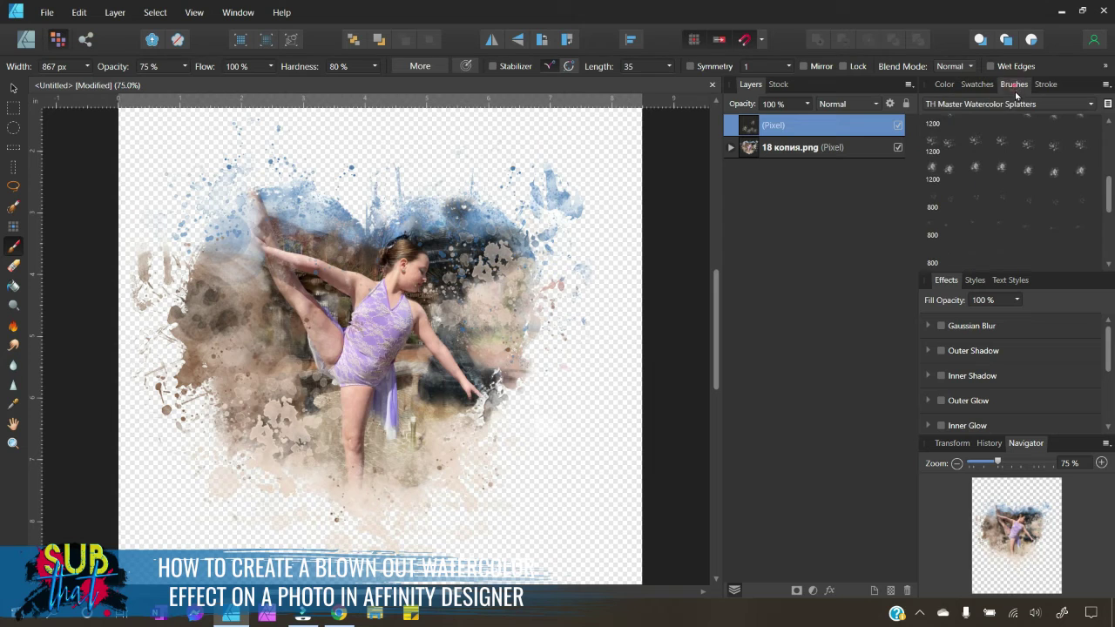
left_click(1010, 199)
left_click(287, 344)
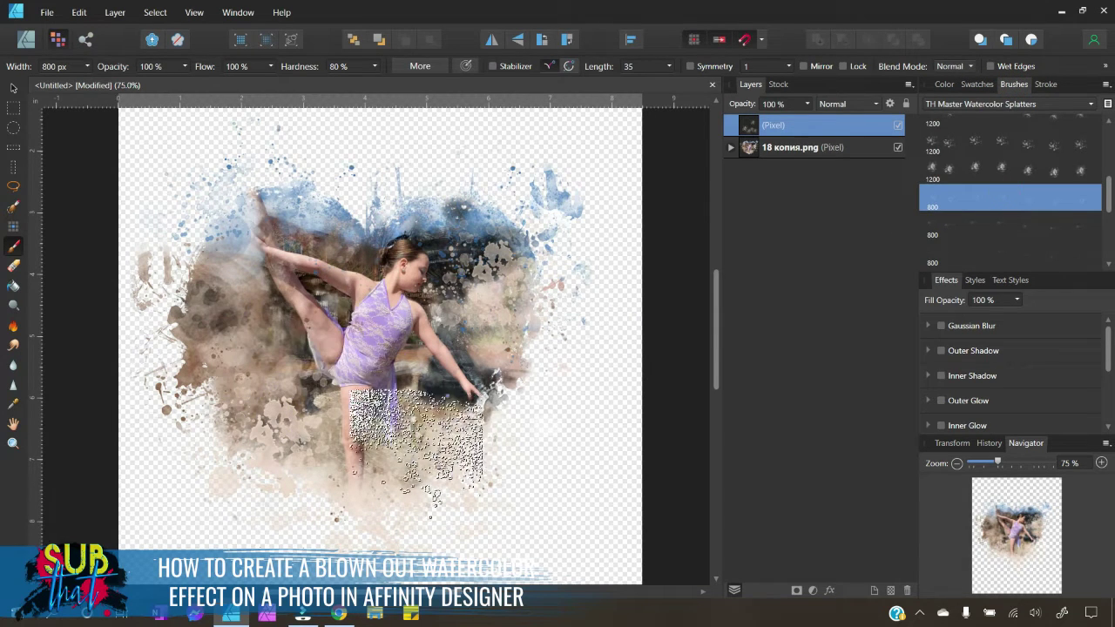
Compare several splatter brushes in TH Master Watercolor Splatters and choose the second 1200 px brush in the list.
scroll(1002, 186, "down", 3)
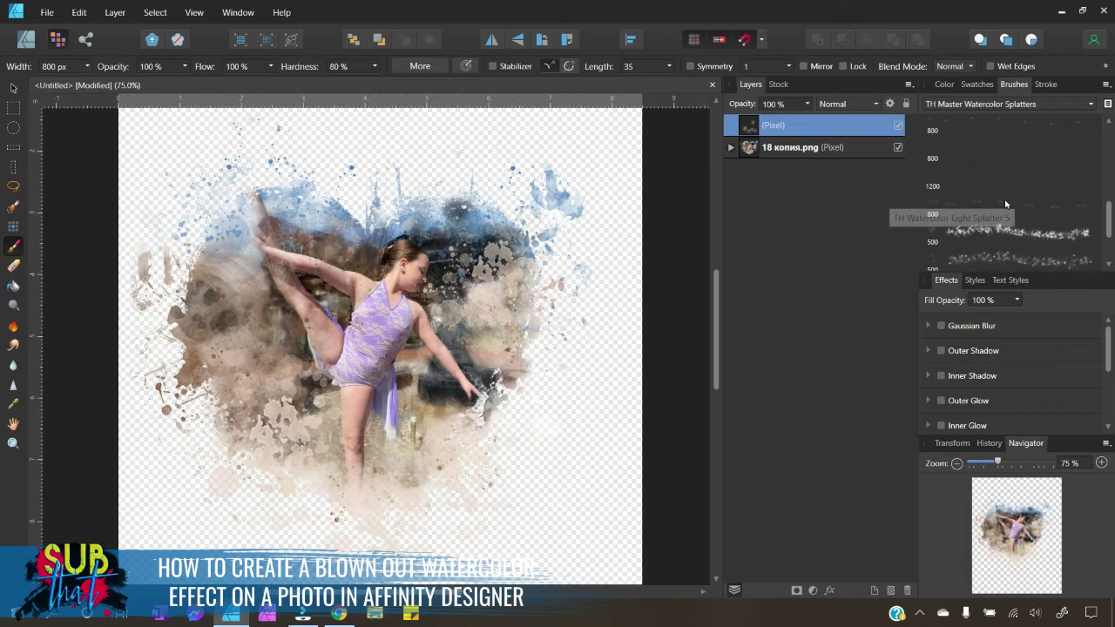
left_click(1003, 198)
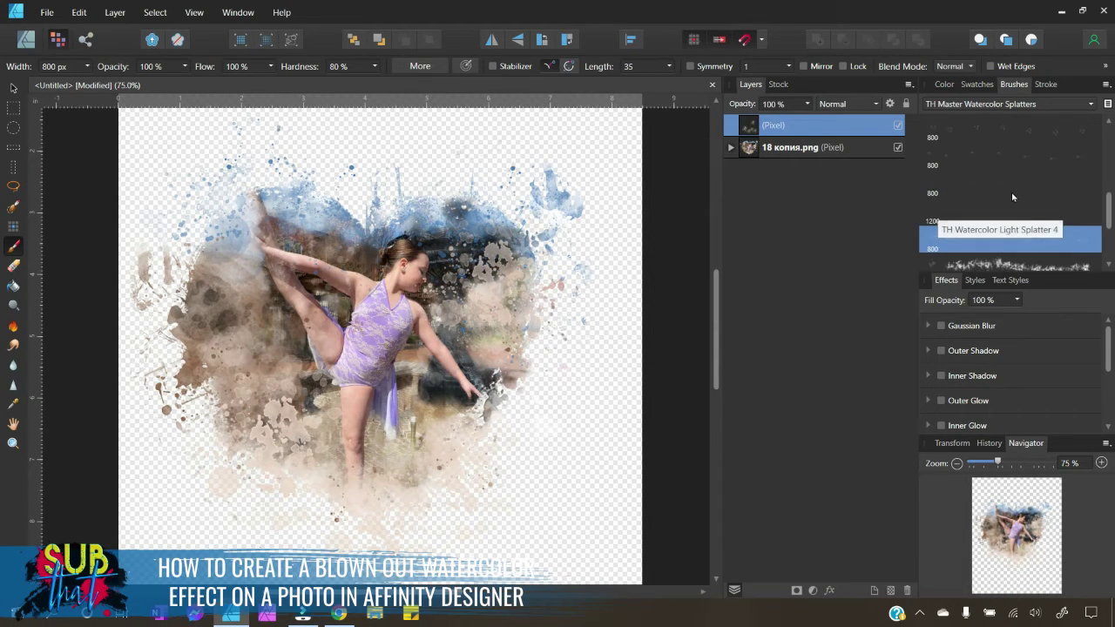
scroll(1008, 188, "up", 1)
left_click(999, 157)
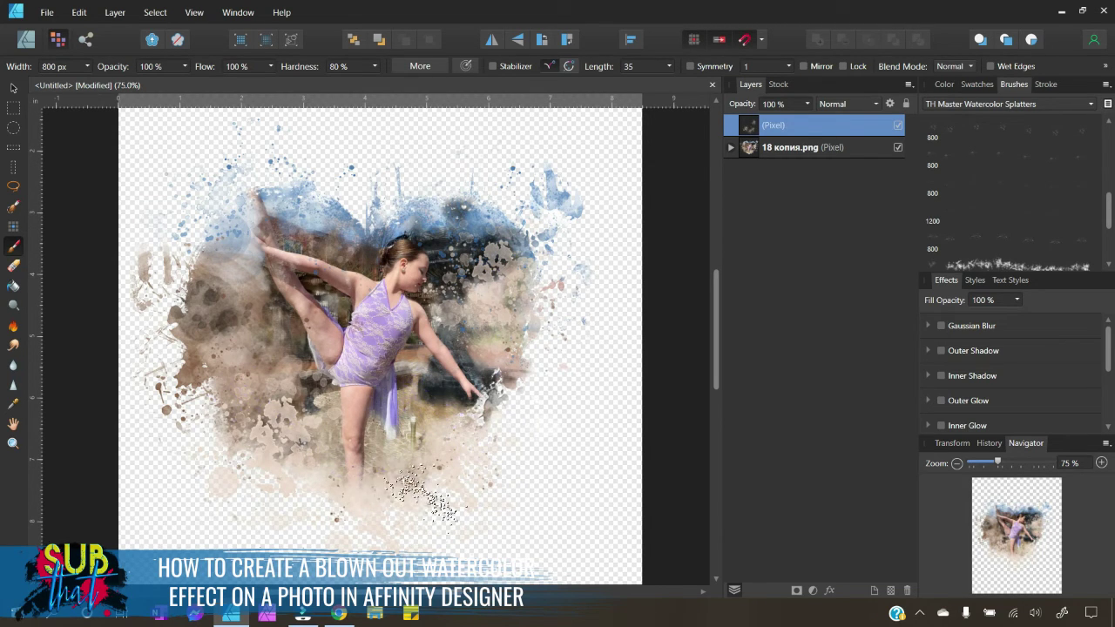
left_click(1014, 130)
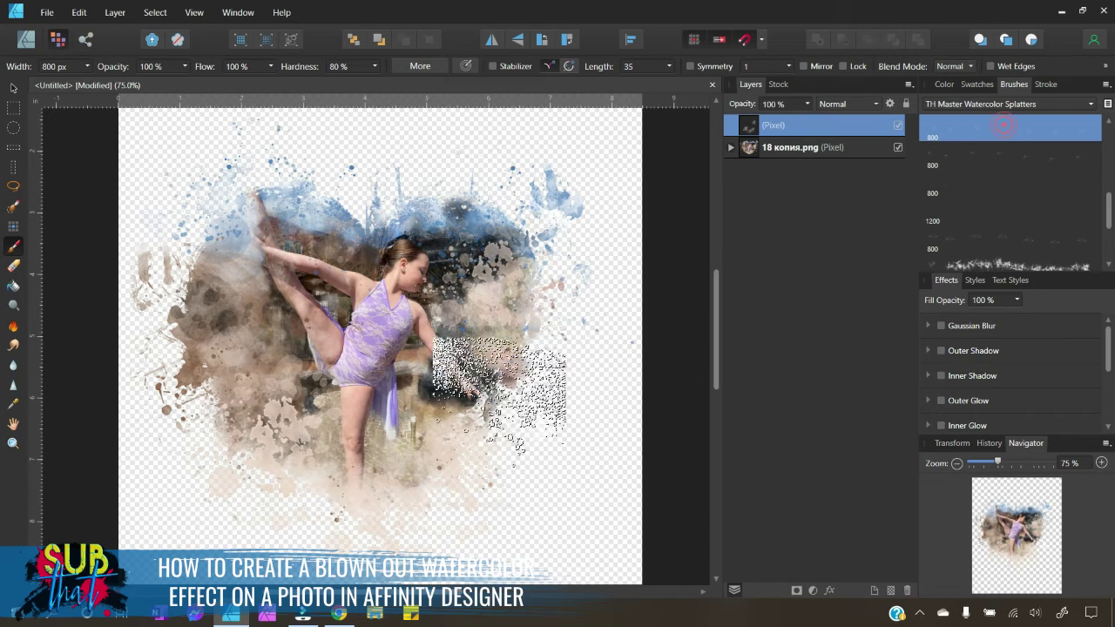
scroll(958, 183, "up", 5)
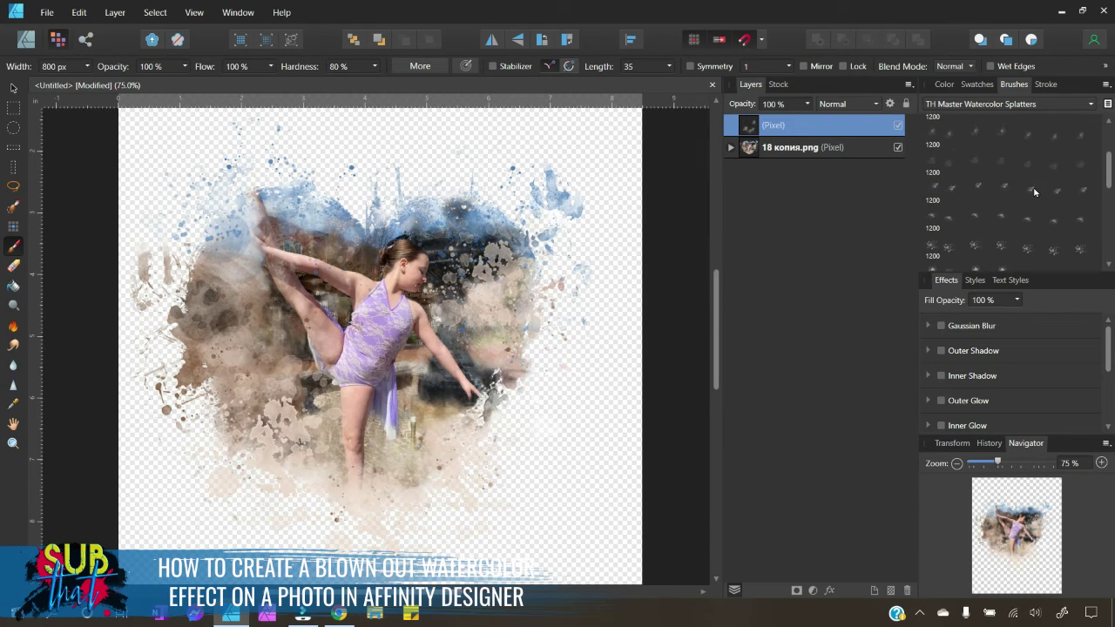
left_click(993, 129)
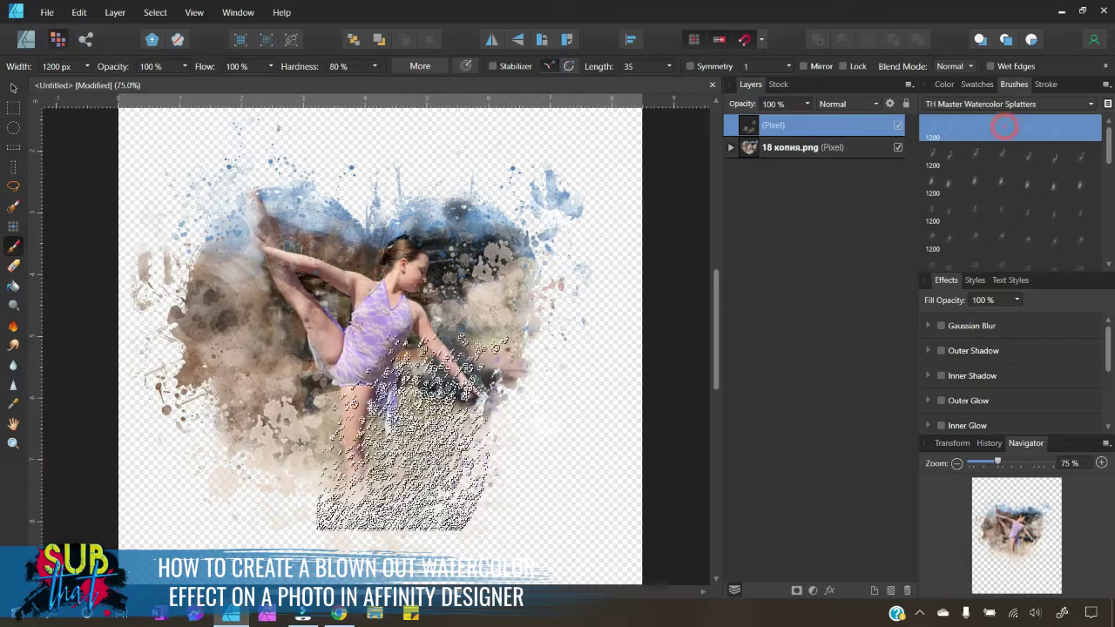
left_click(993, 155)
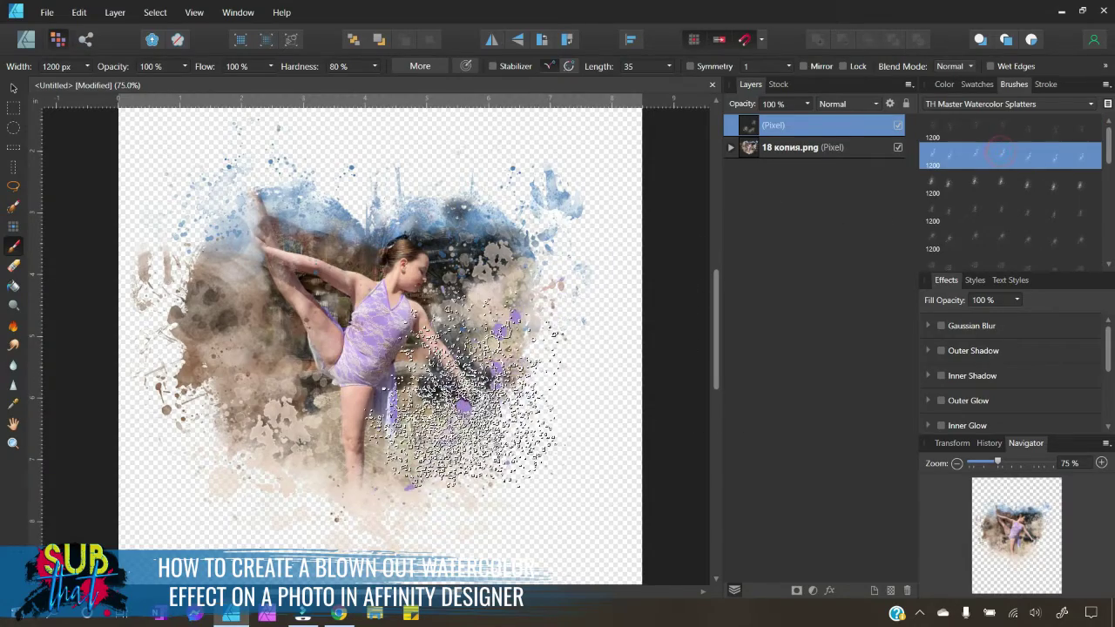
Try a lavender splatter with the brush enlarged to 1825.1 px over the dancer's outstretched arm and the heart's edge, and undo it.
key("bracketright")
key("bracketright")
key("bracketright")
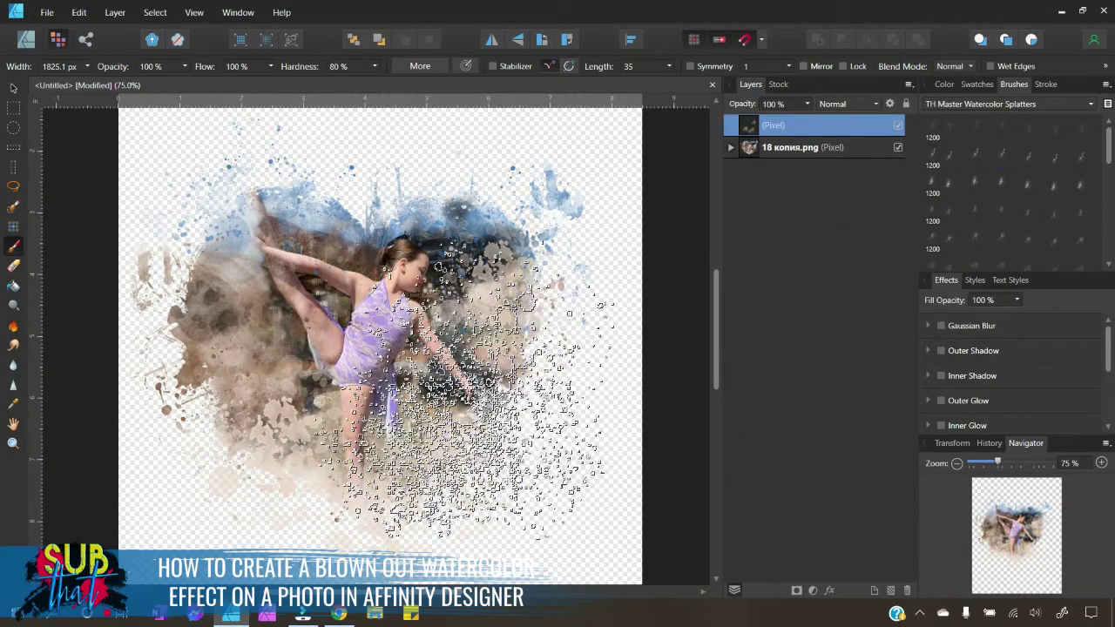
mouse_move(462, 383)
left_mouse_down()
mouse_move(475, 370)
mouse_move(470, 392)
mouse_move(453, 384)
left_mouse_up()
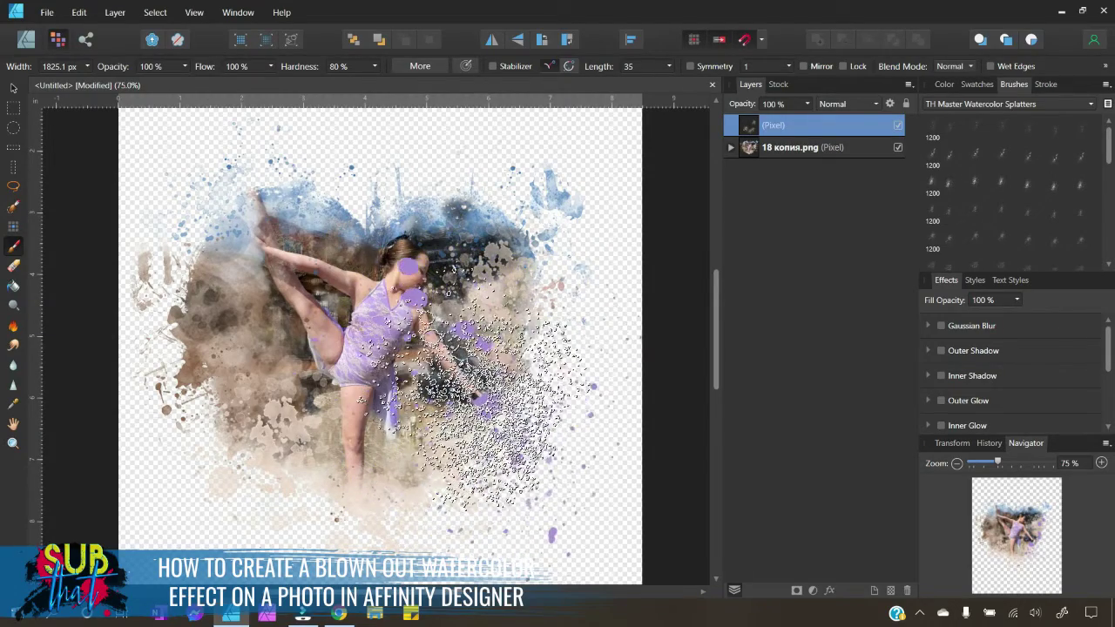
key("ctrl+z")
Reduce the splatter brush to 809.8 px, test a full-opacity lavender stamp below the dancer's hand, and undo the test stamp.
key("bracketleft")
key("bracketleft")
key("bracketleft")
key("bracketleft")
key("bracketleft")
key("bracketleft")
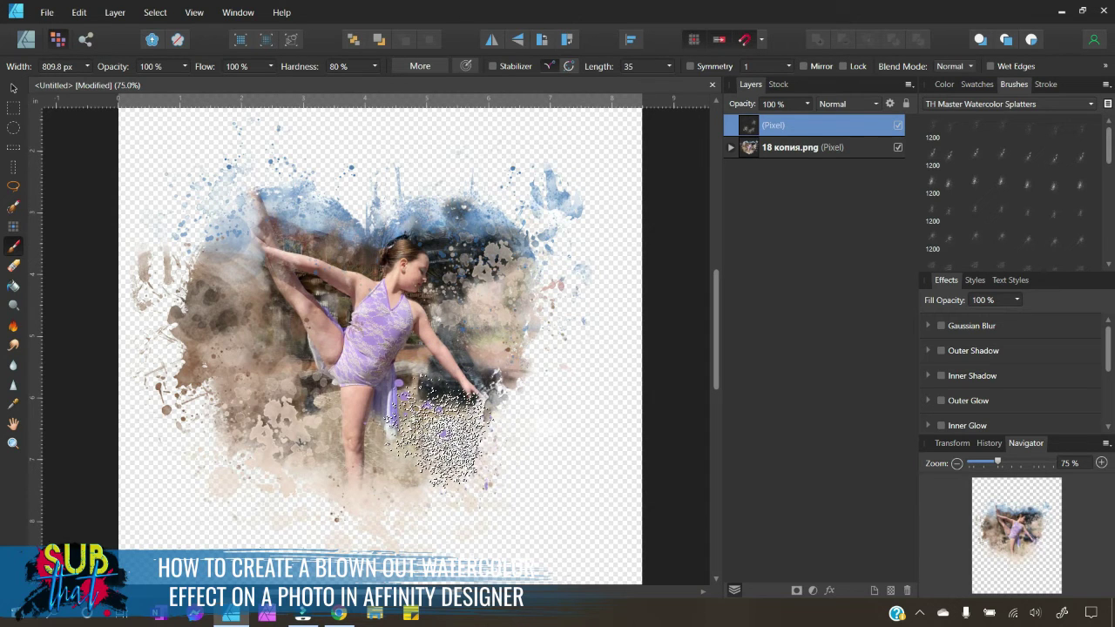
left_click(438, 440)
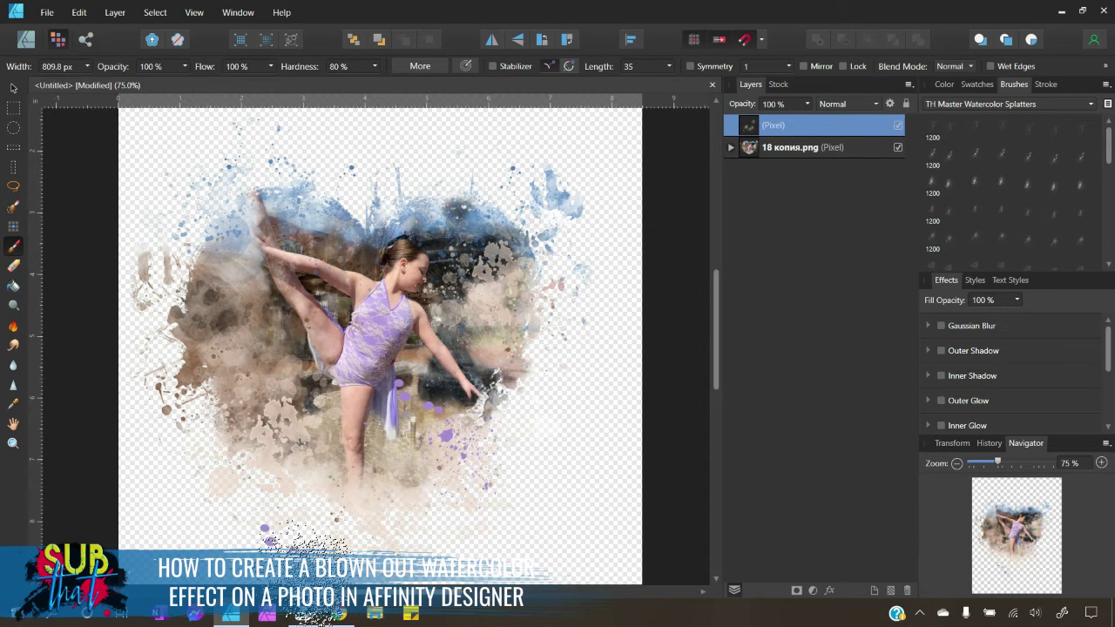
key("ctrl+z")
Set the brush opacity to 75% and stamp lavender splatters near the dancer's hand, beside her raised leg and over the heart's lower-left area.
left_click(161, 66)
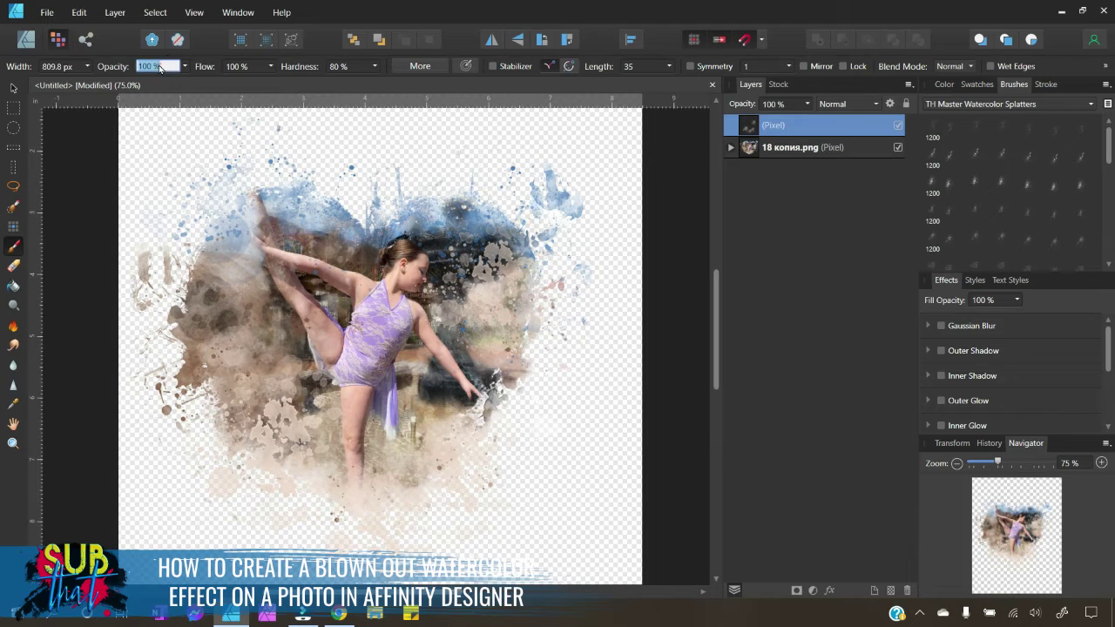
type("75")
key("Return")
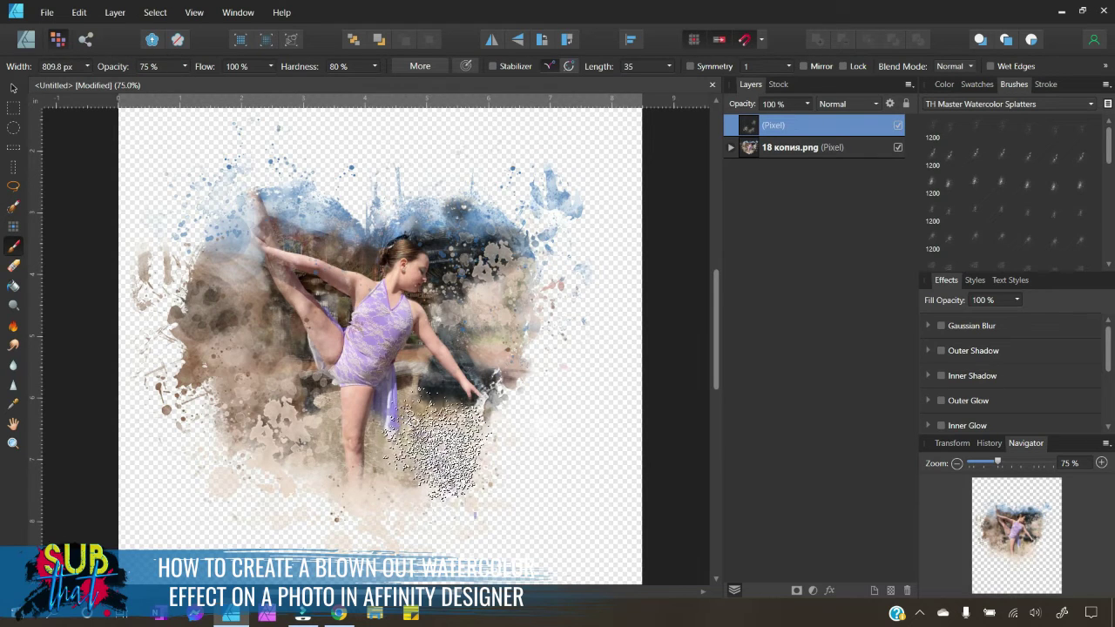
left_click(443, 415)
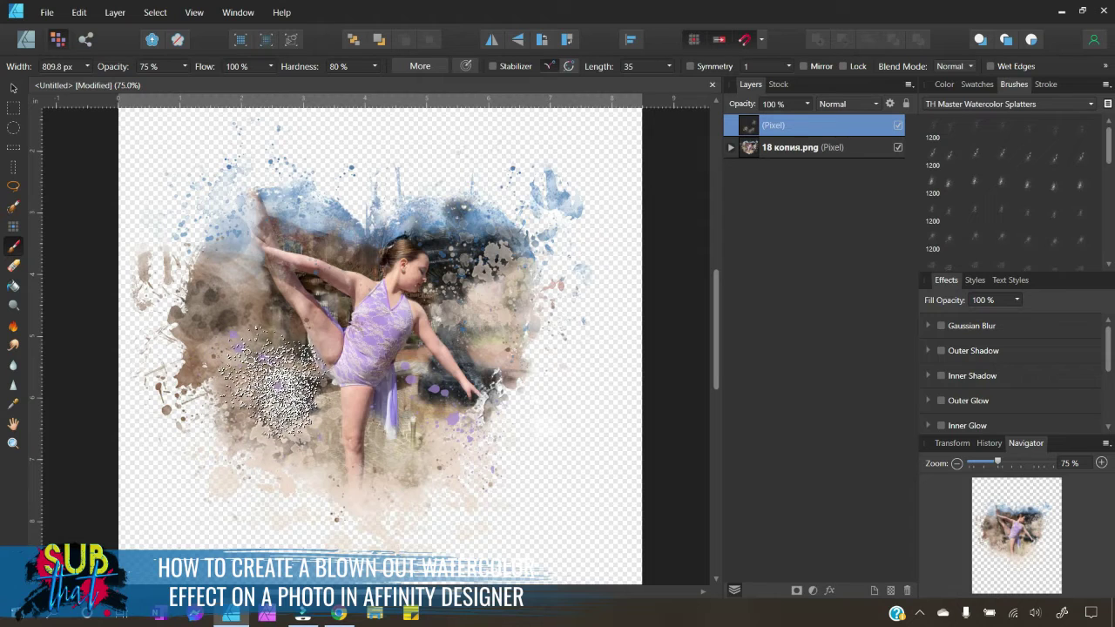
left_click(272, 369)
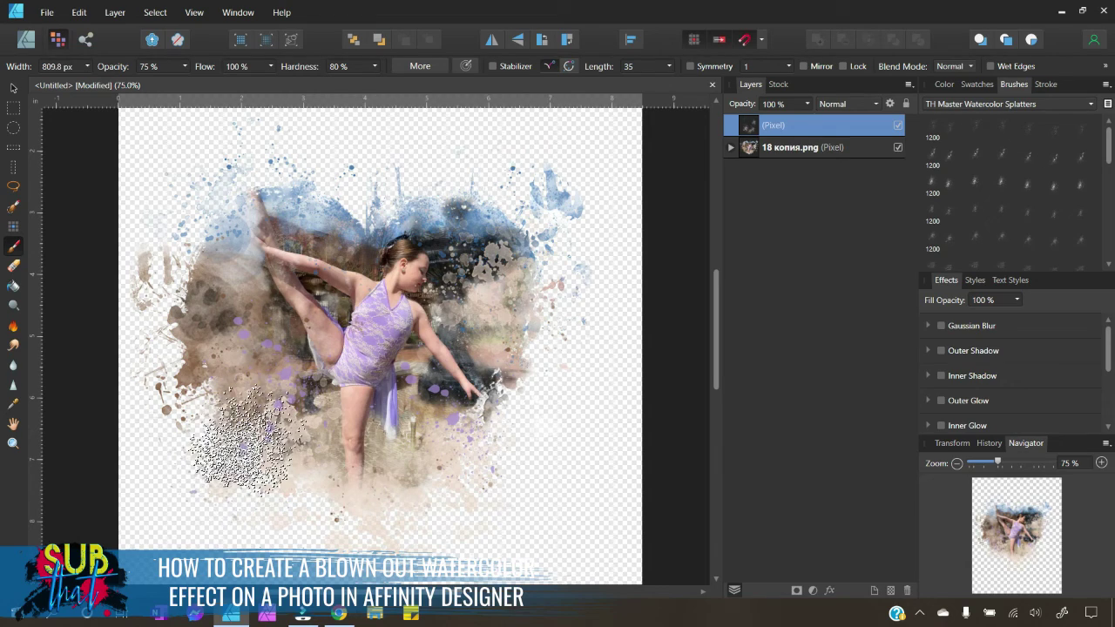
left_click(246, 440)
Choose the fourth 1200 px splatter brush, reduce it to 626.4 px, and stamp lavender flecks around the notch at the heart's top.
left_click(976, 213)
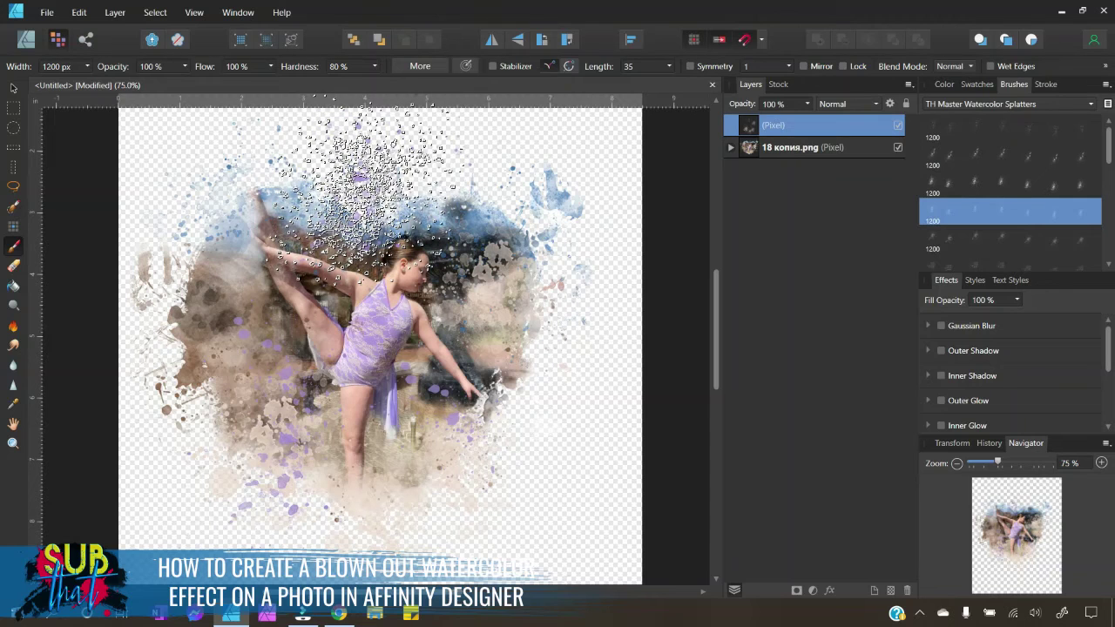
key("ctrl+z")
key("bracketleft")
key("bracketleft")
key("bracketleft")
key("bracketleft")
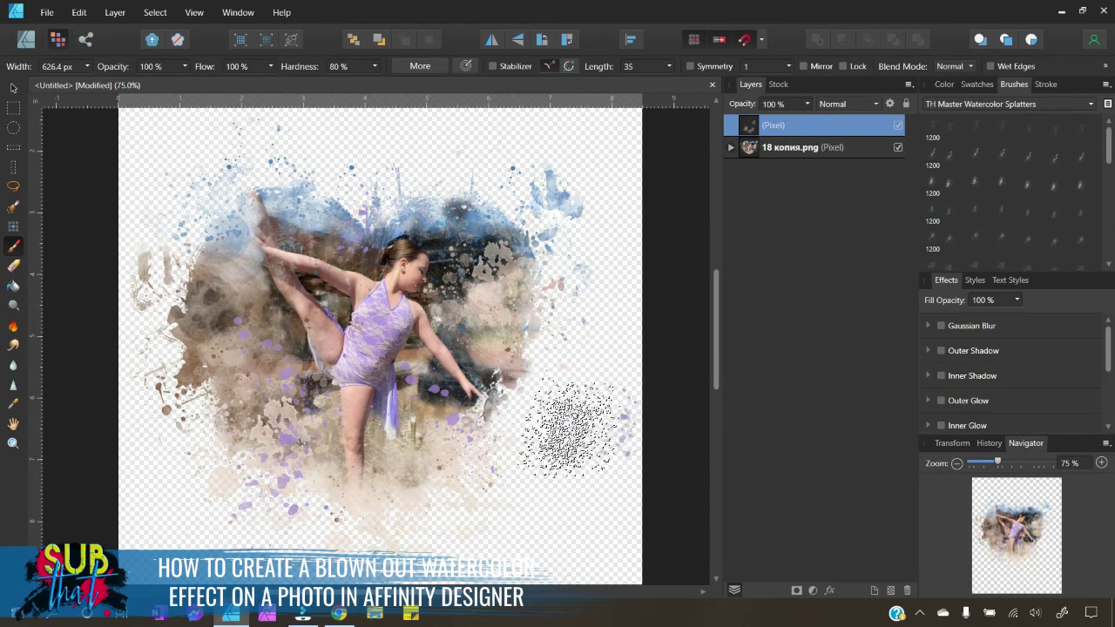
left_click(14, 91)
left_click(640, 433)
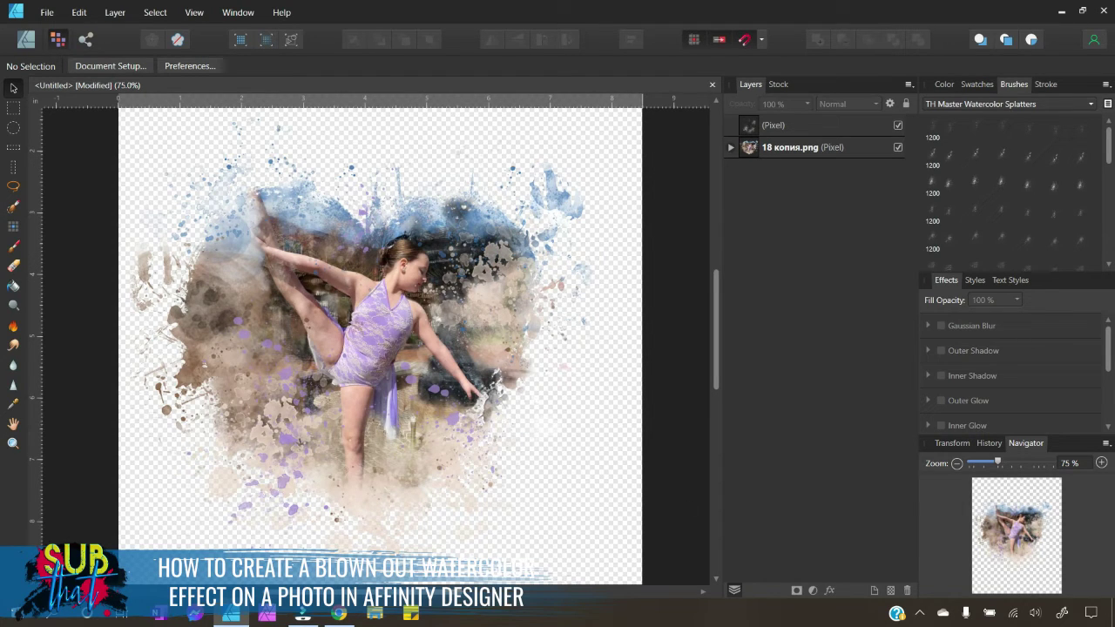
left_click(813, 129)
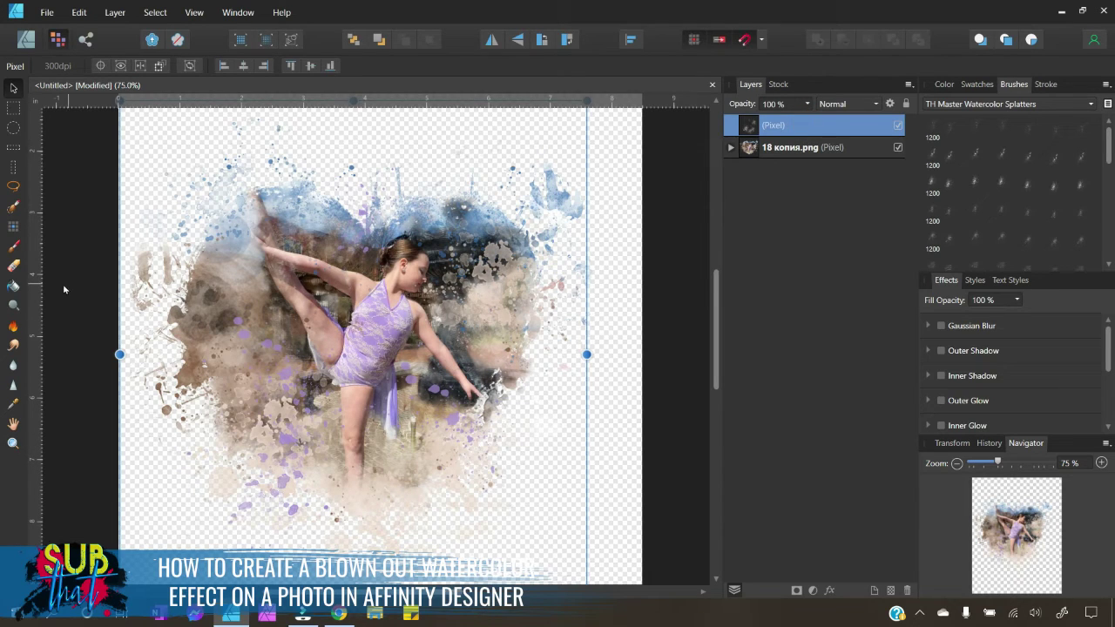
left_click(15, 268)
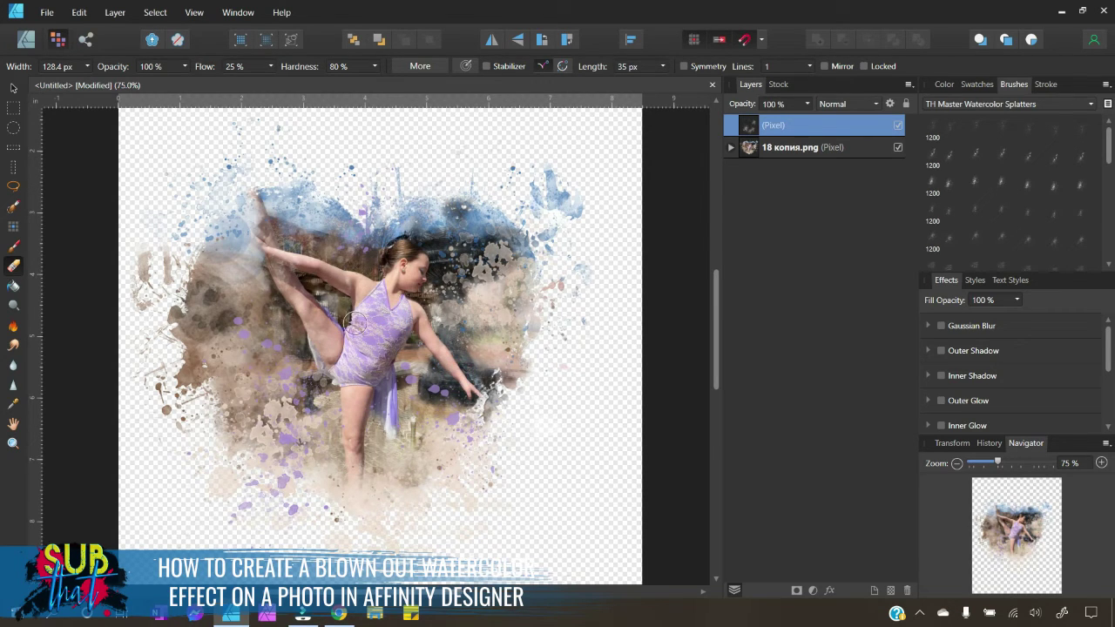
left_click(13, 87)
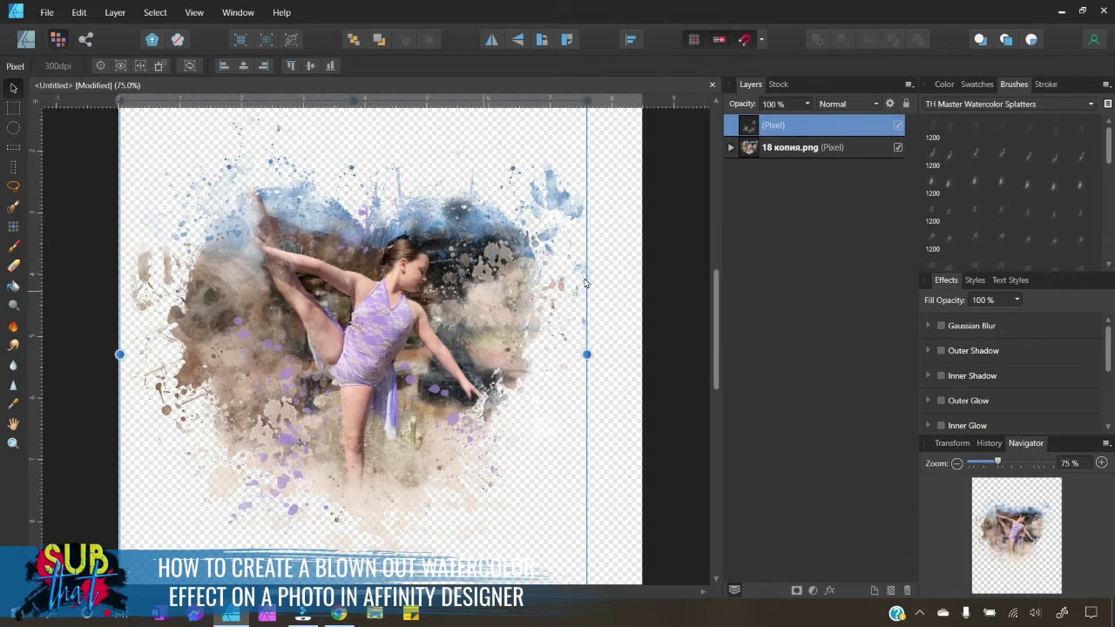
Add a Brightness and Contrast adjustment to the dancer photo layer inside 18 копия.png, with brightness 12% and contrast 29%.
left_click(730, 149)
left_click(795, 213)
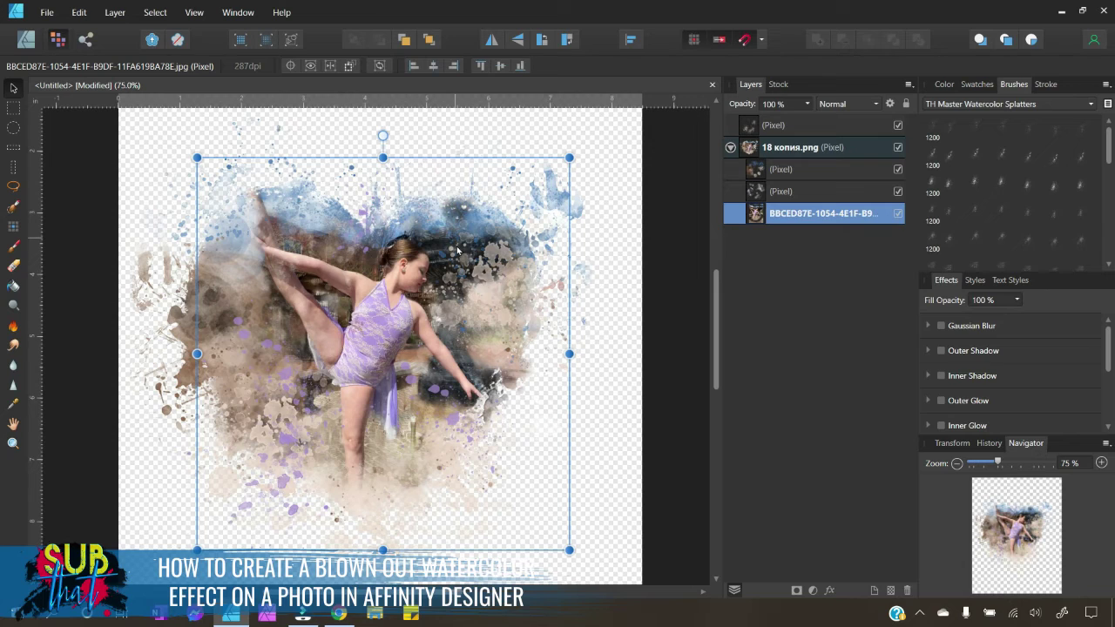
left_click(811, 590)
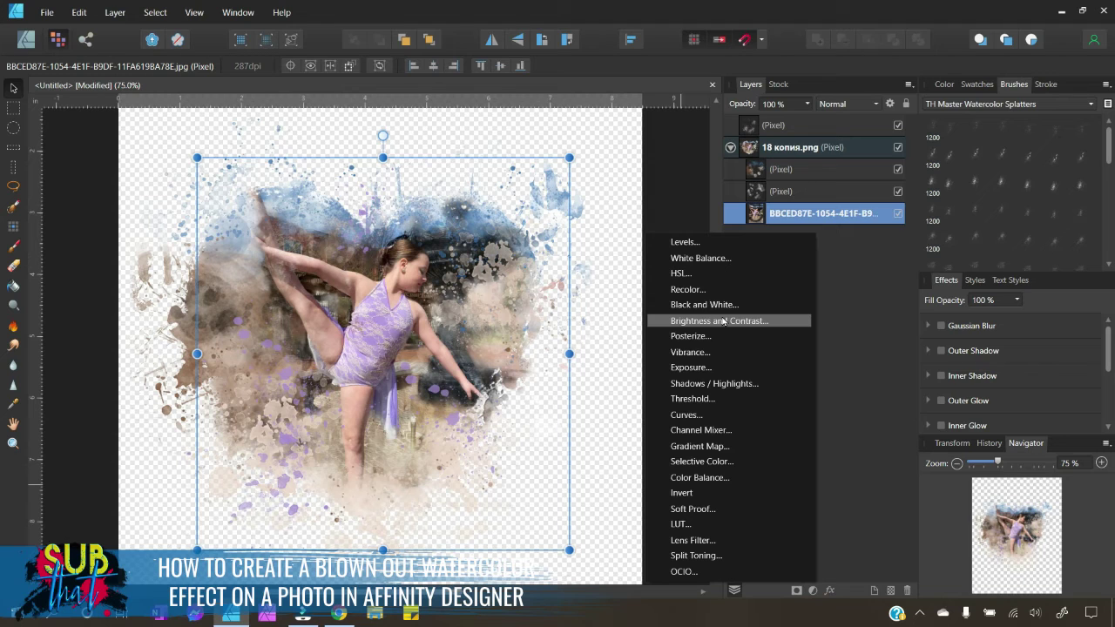
left_click(724, 321)
left_click_drag(575, 420, 731, 377)
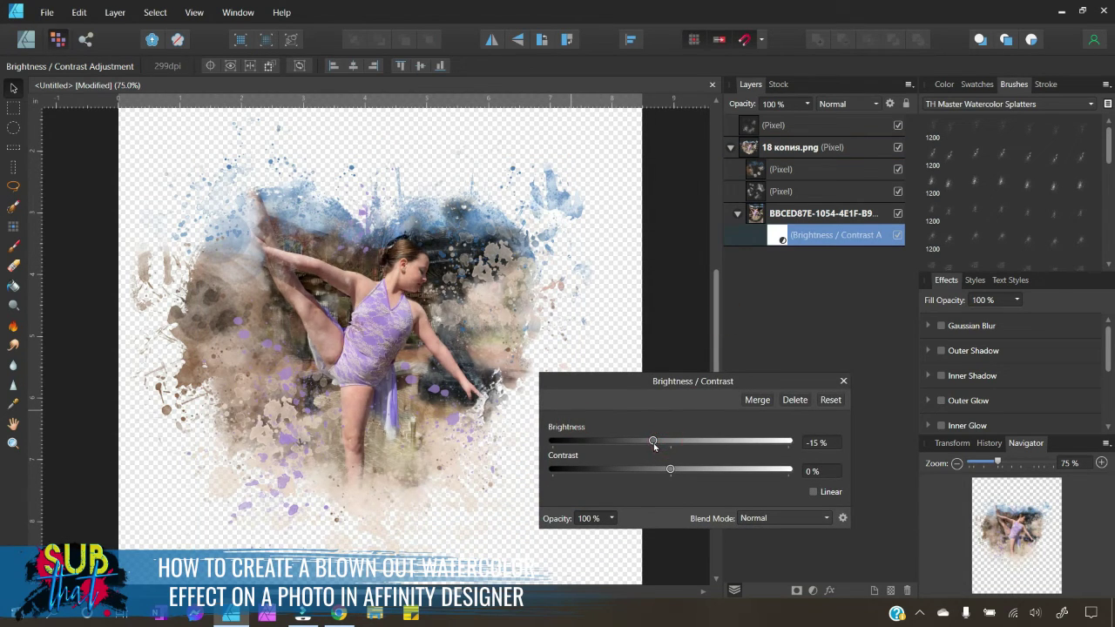
left_click_drag(654, 445, 700, 471)
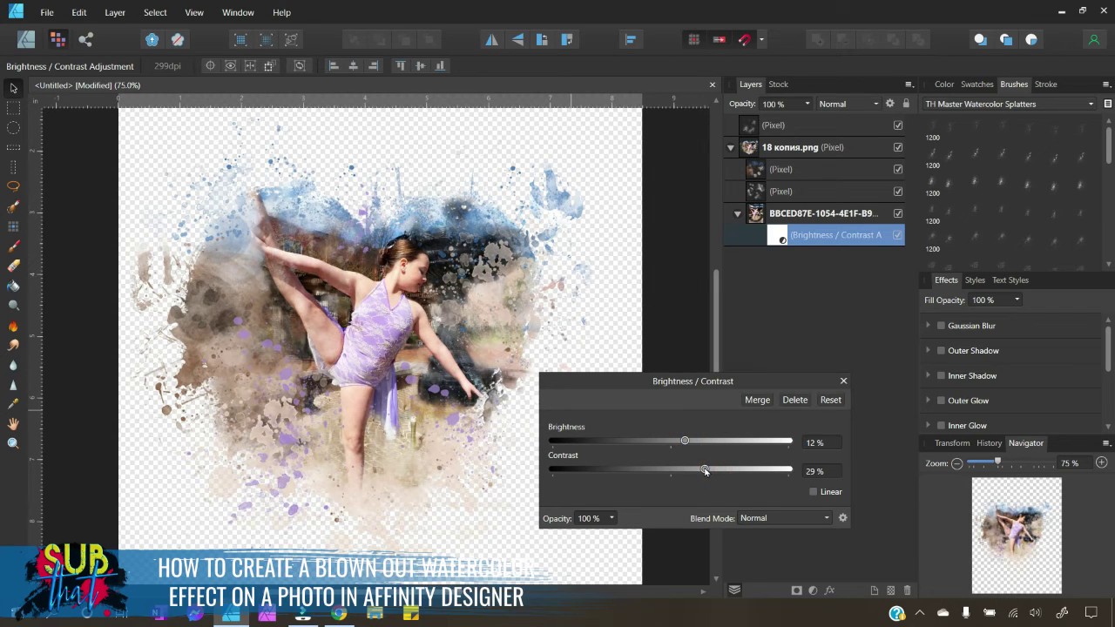
left_click(843, 381)
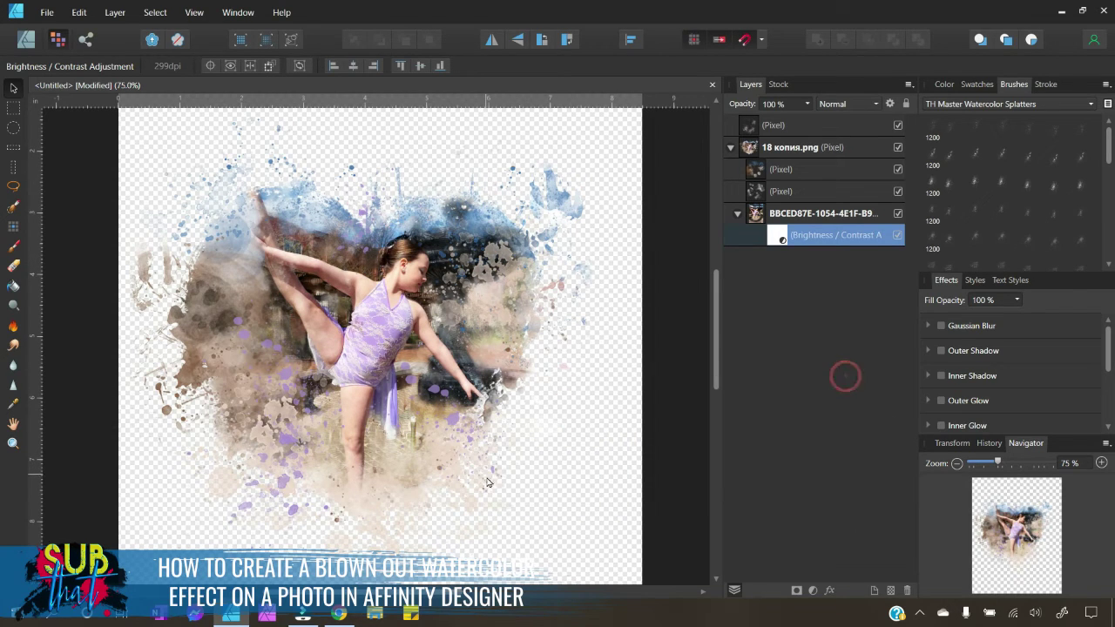
key("ctrl+d")
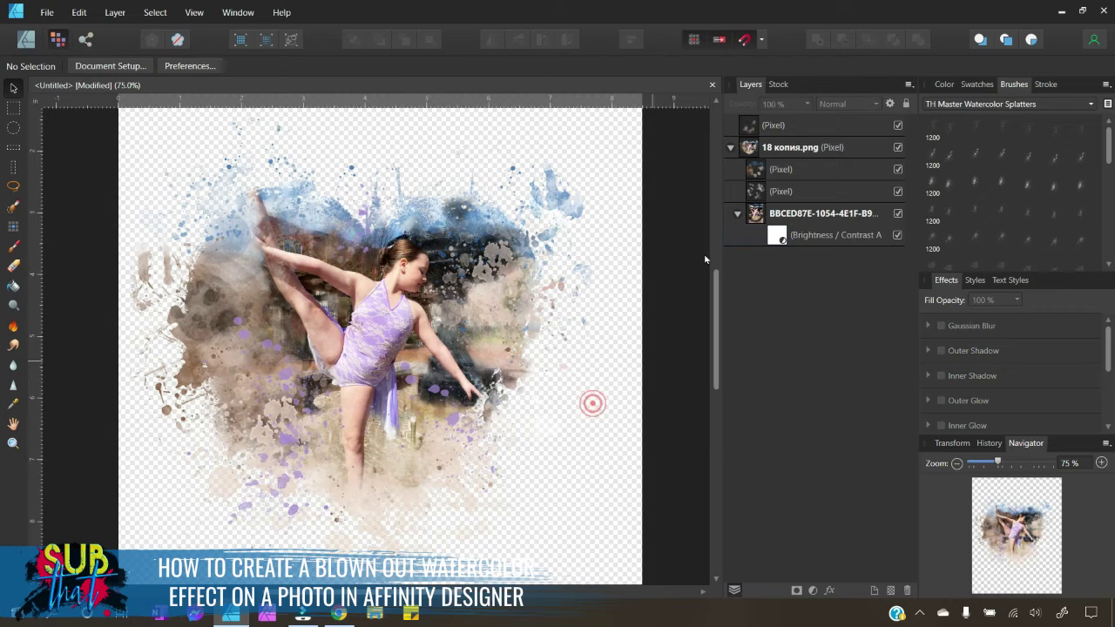
Group the splatter pixel layer with the 18 копия.png layer.
left_click(736, 214)
left_click(775, 127)
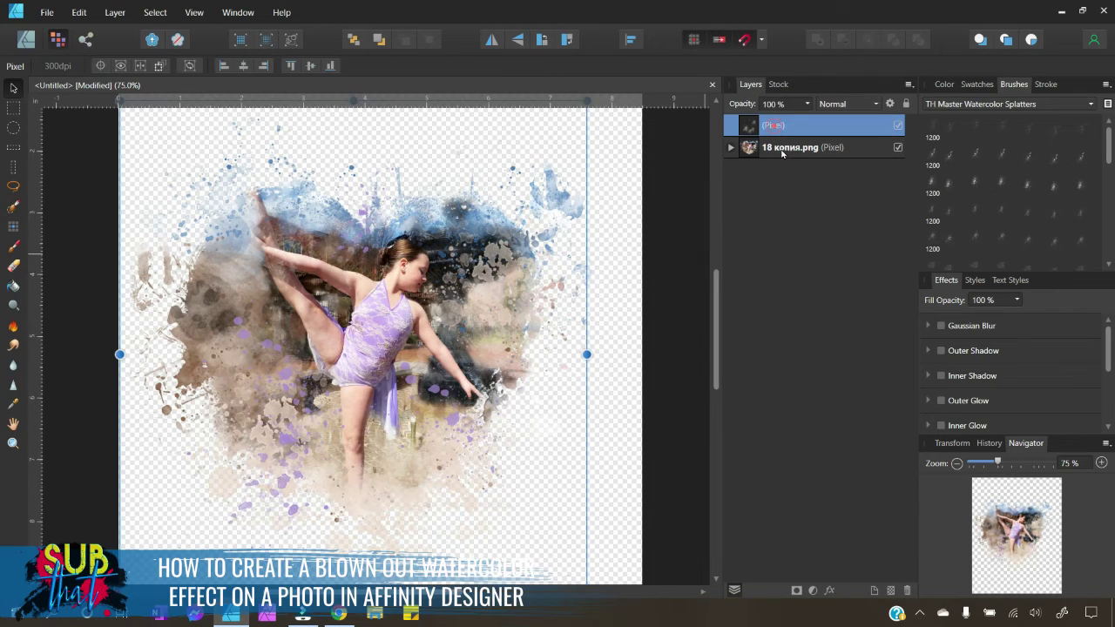
left_click(786, 148, "shift")
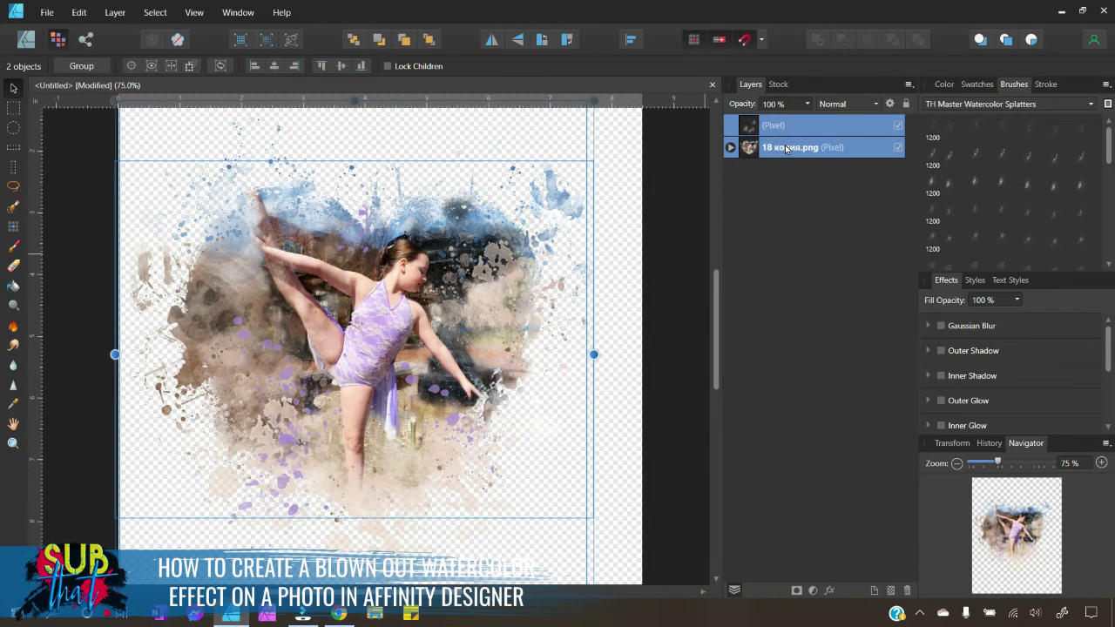
right_click(786, 150)
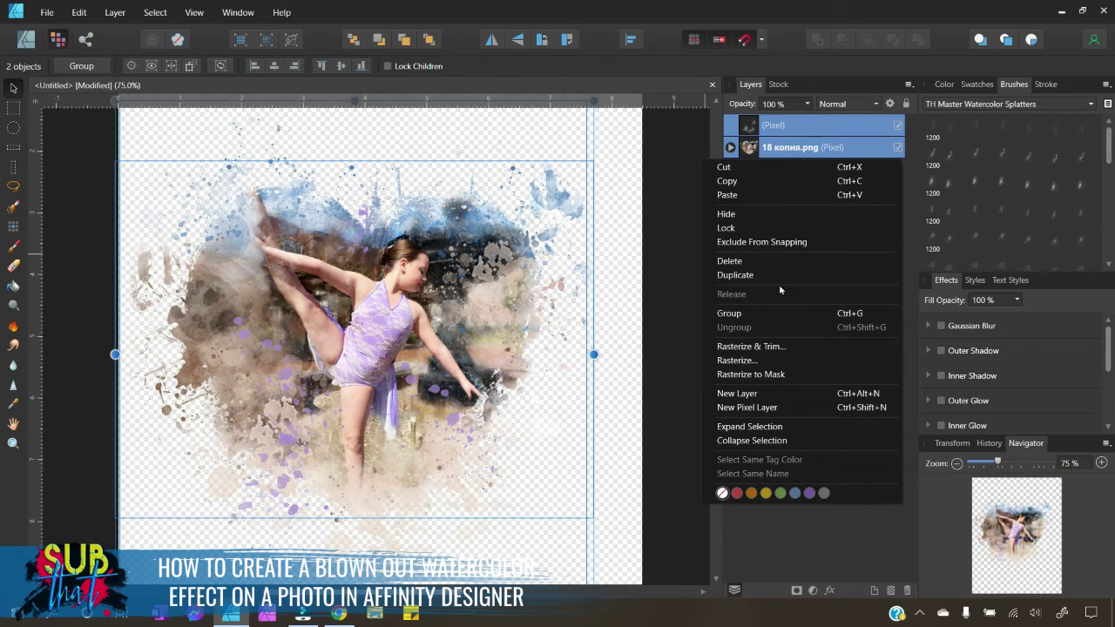
left_click(766, 313)
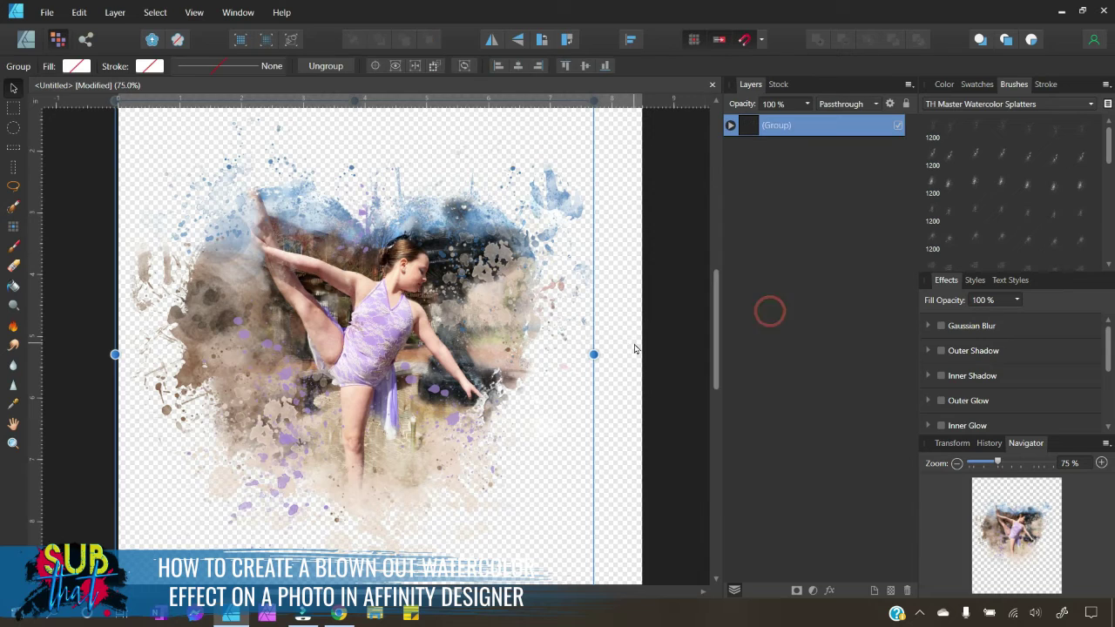
left_click(633, 342)
left_click(514, 353)
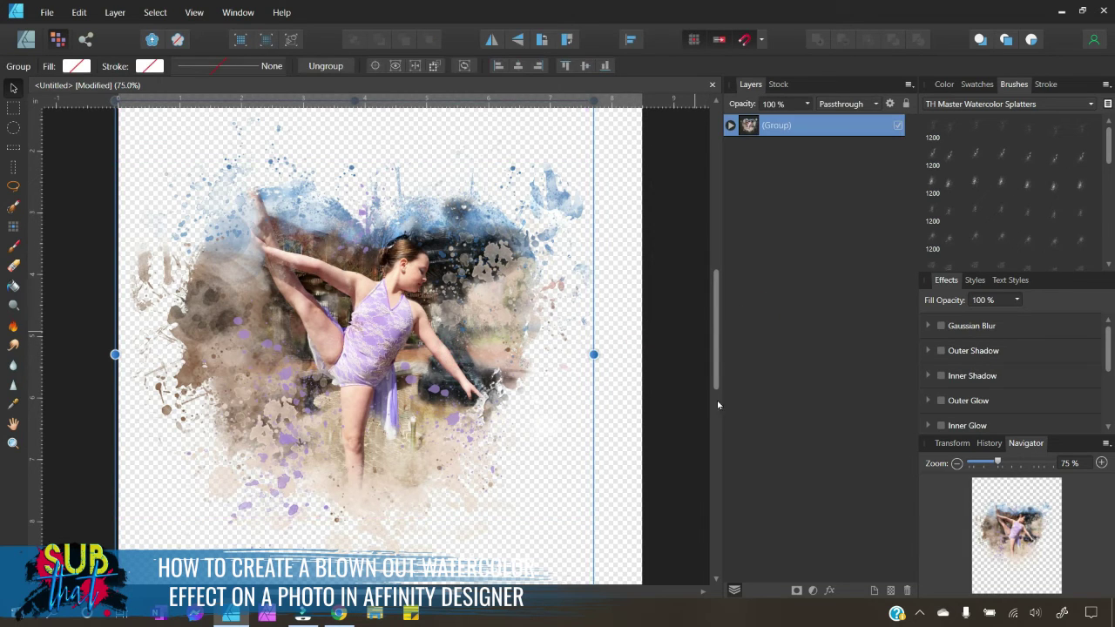
Check the export settings for the whole document in PNG format, and close them without exporting.
left_click(956, 463)
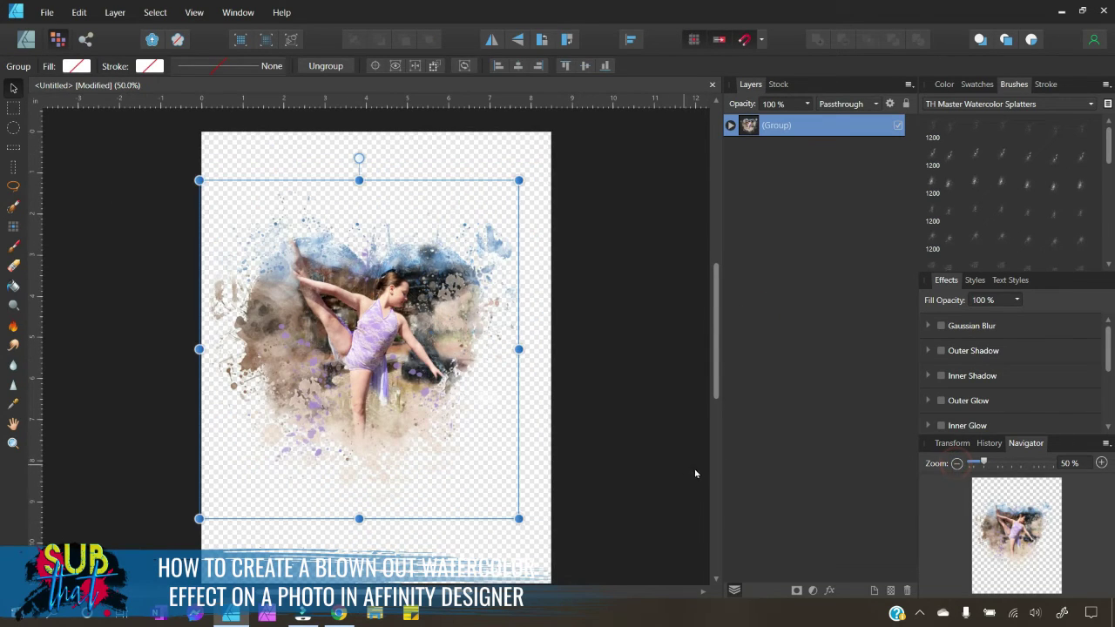
left_click(47, 13)
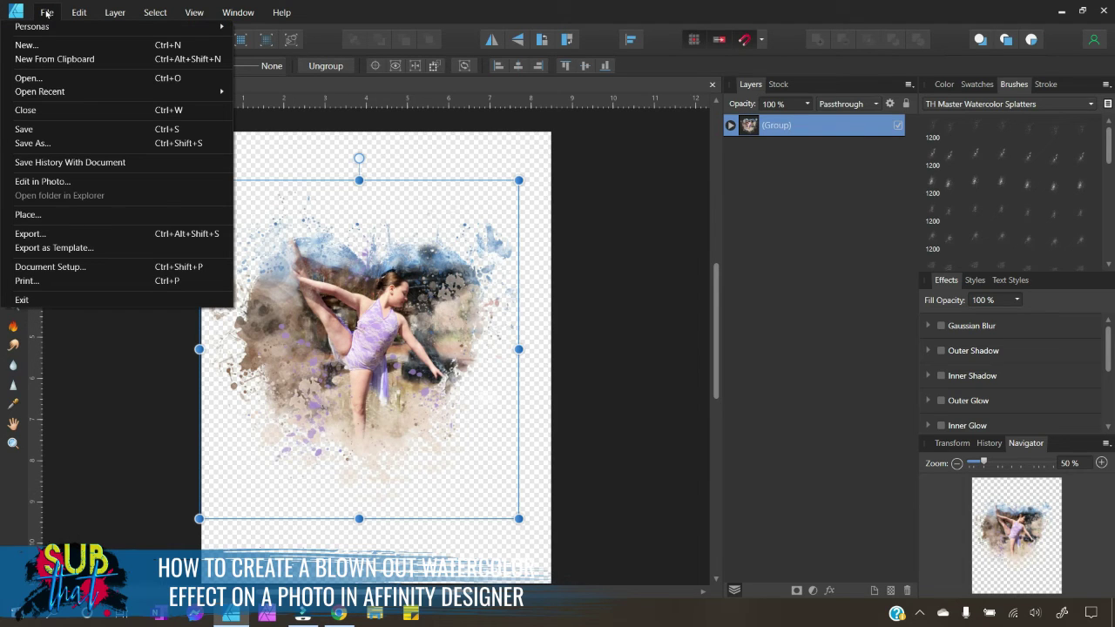
left_click(97, 232)
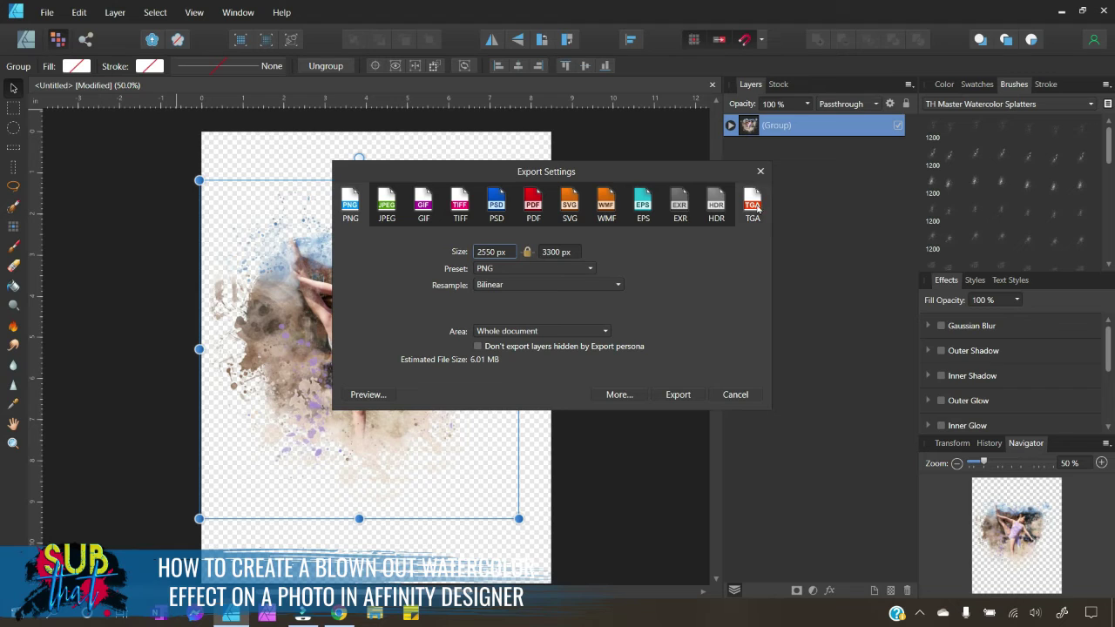
left_click(760, 172)
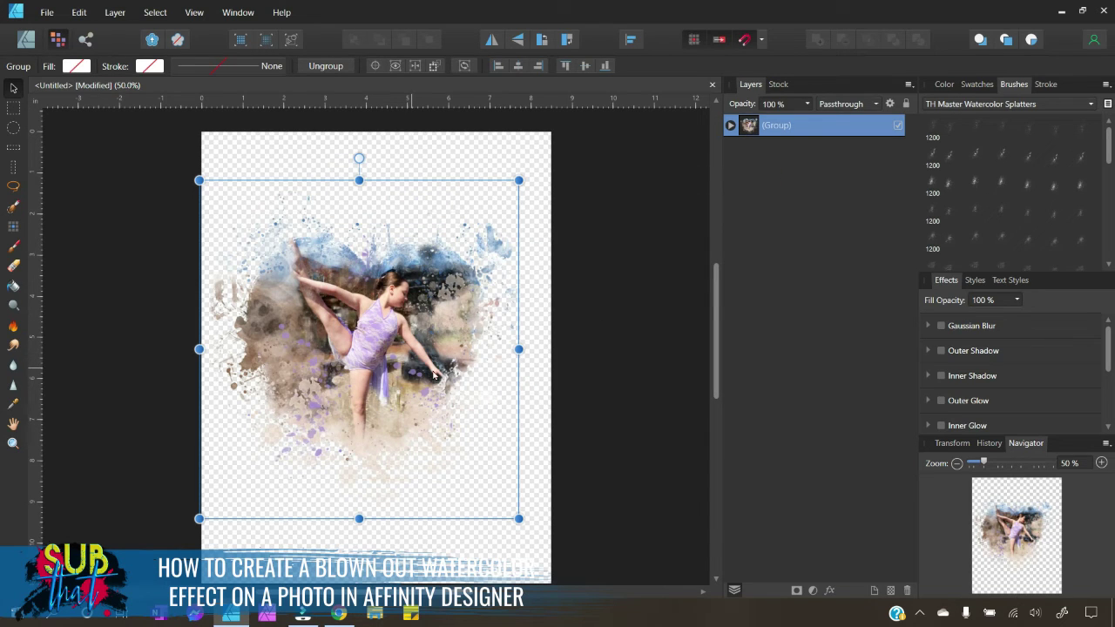
Deselect the artwork and expand the group and its 18 копия.png layer to examine the nested layers.
left_click(580, 321)
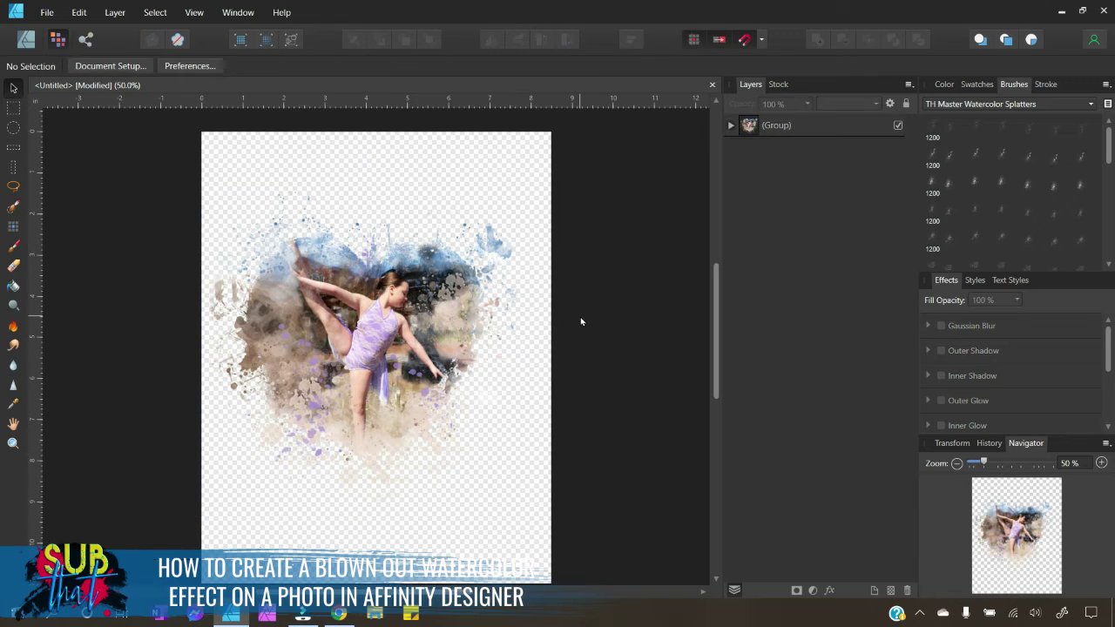
left_click(729, 124)
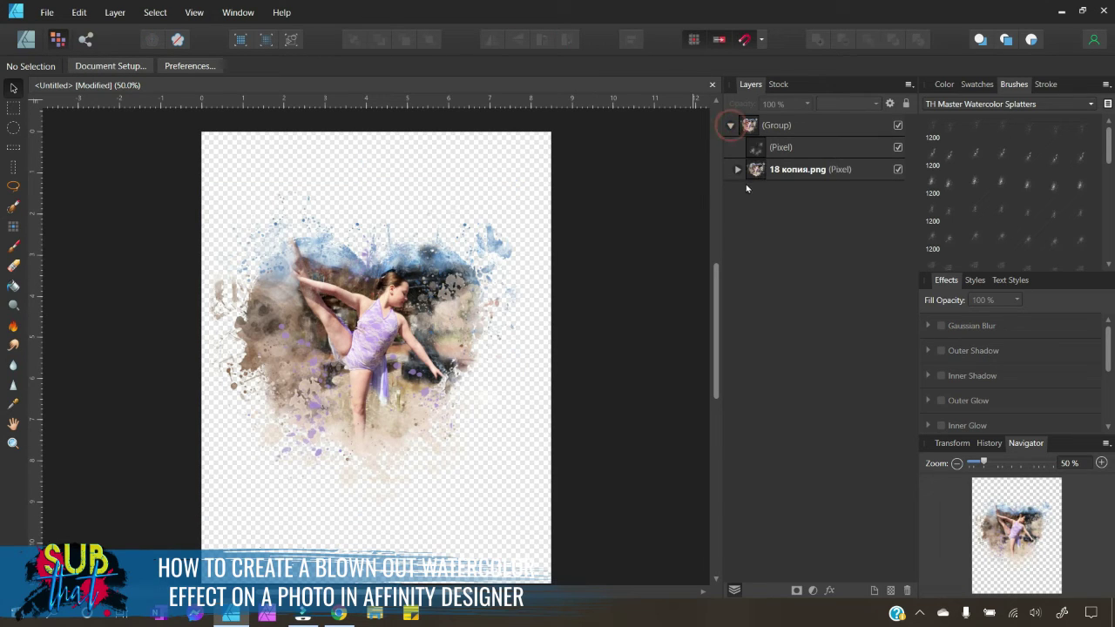
left_click(736, 170)
left_click(46, 12)
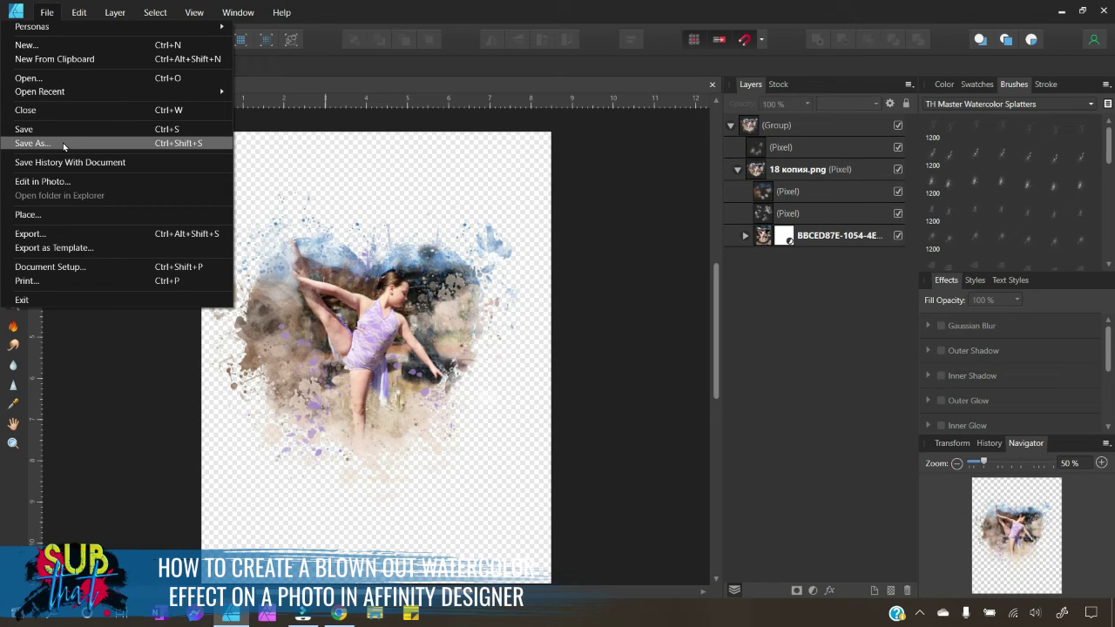
left_click(588, 322)
left_click(588, 319)
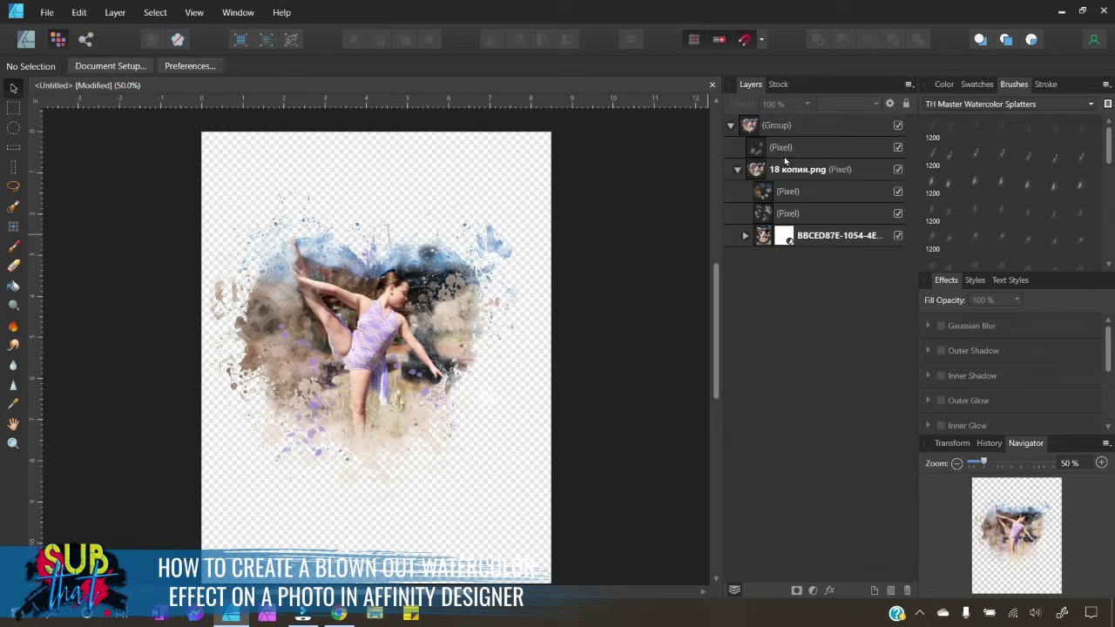
left_click(1101, 462)
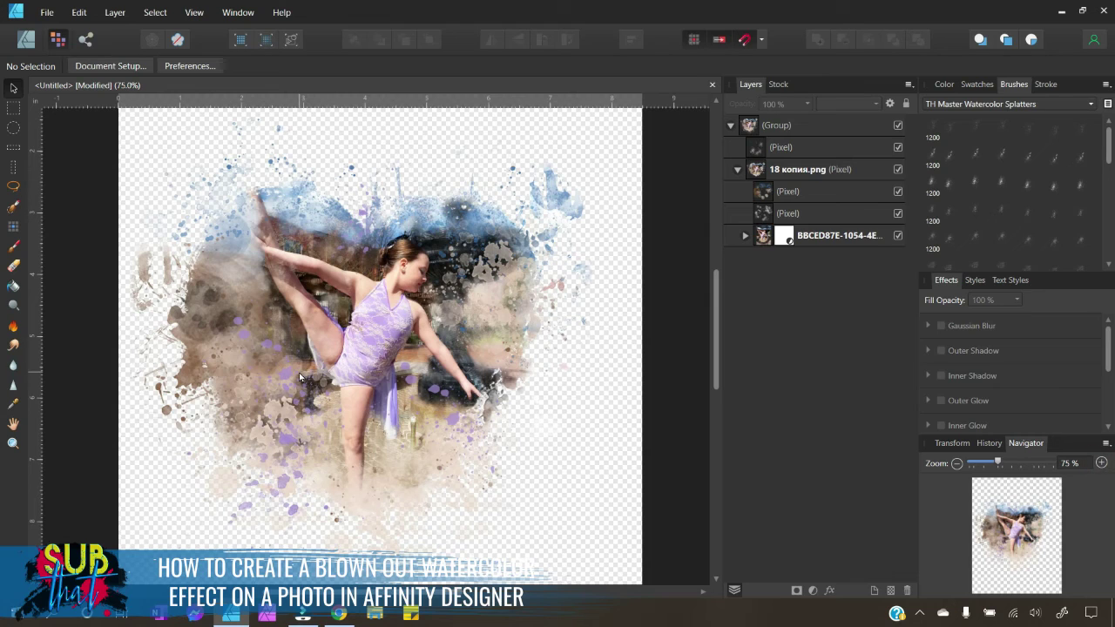